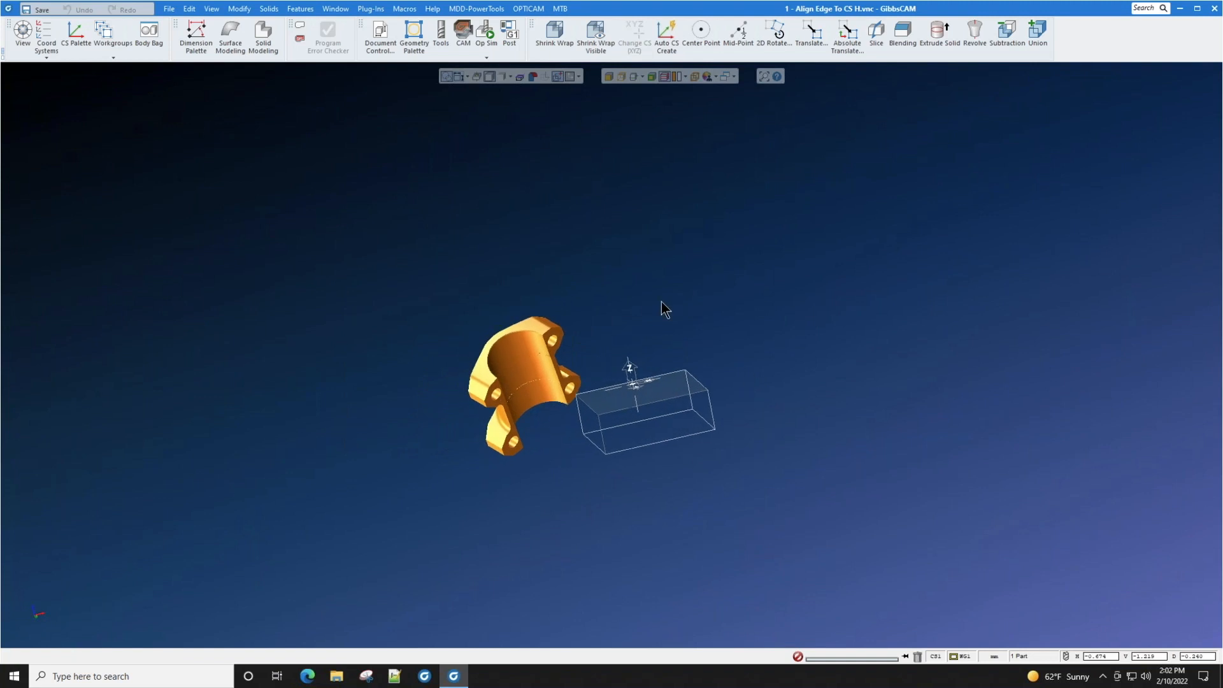
Step: Turn on face selection and align the flat mating face around the clamp's bolt holes to the coordinate system
{"action": "left_click", "coordinate": [606, 78]}
{"action": "scroll", "coordinate": [574, 399], "scroll_direction": "up", "scroll_amount": 1}
{"action": "scroll", "coordinate": [574, 406], "scroll_direction": "up", "scroll_amount": 4}
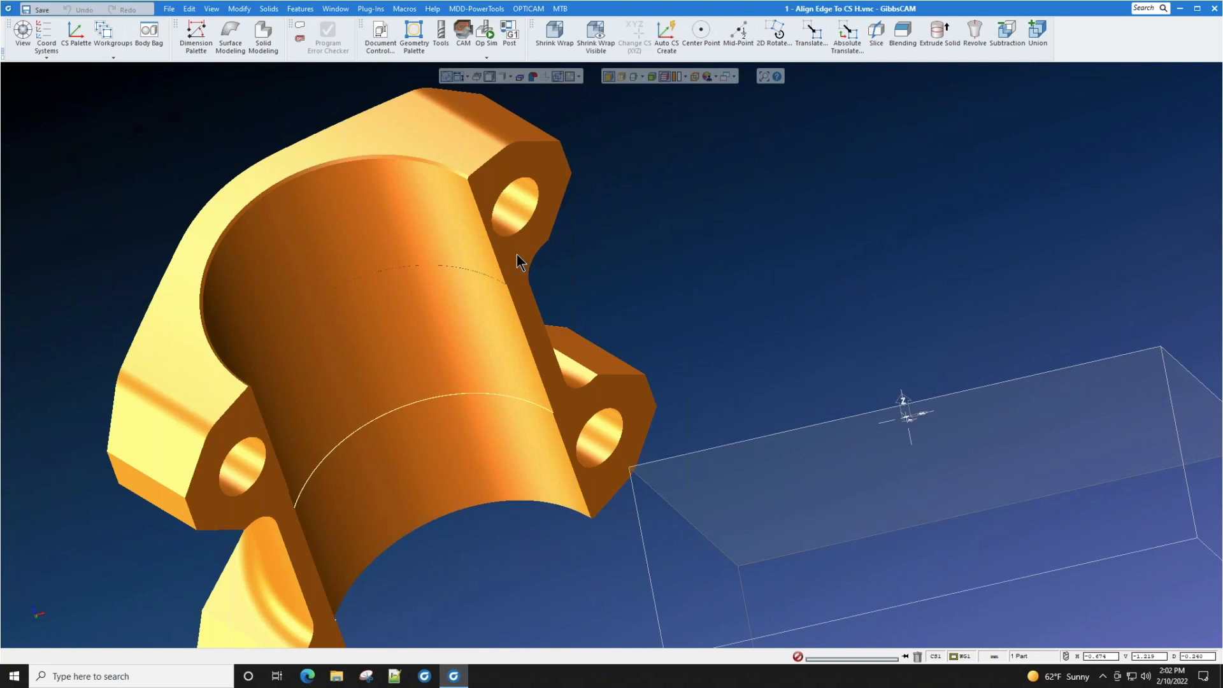
{"action": "left_click", "coordinate": [517, 254]}
{"action": "right_click", "coordinate": [517, 254]}
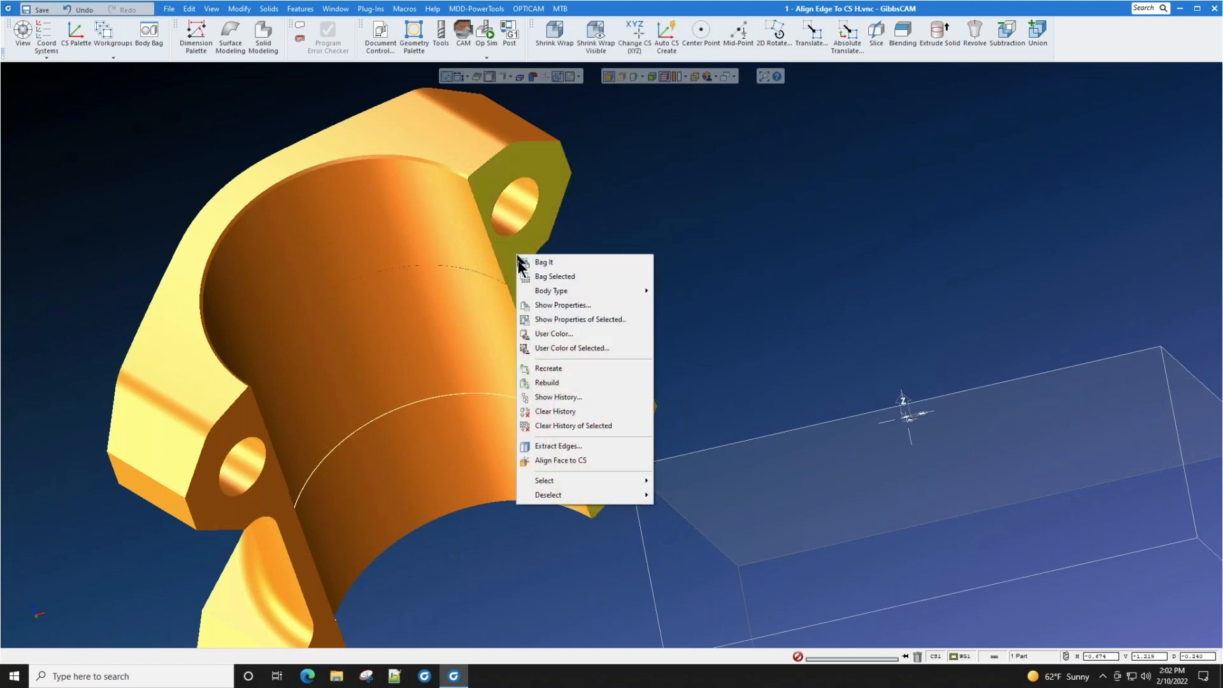
{"action": "left_click", "coordinate": [542, 461]}
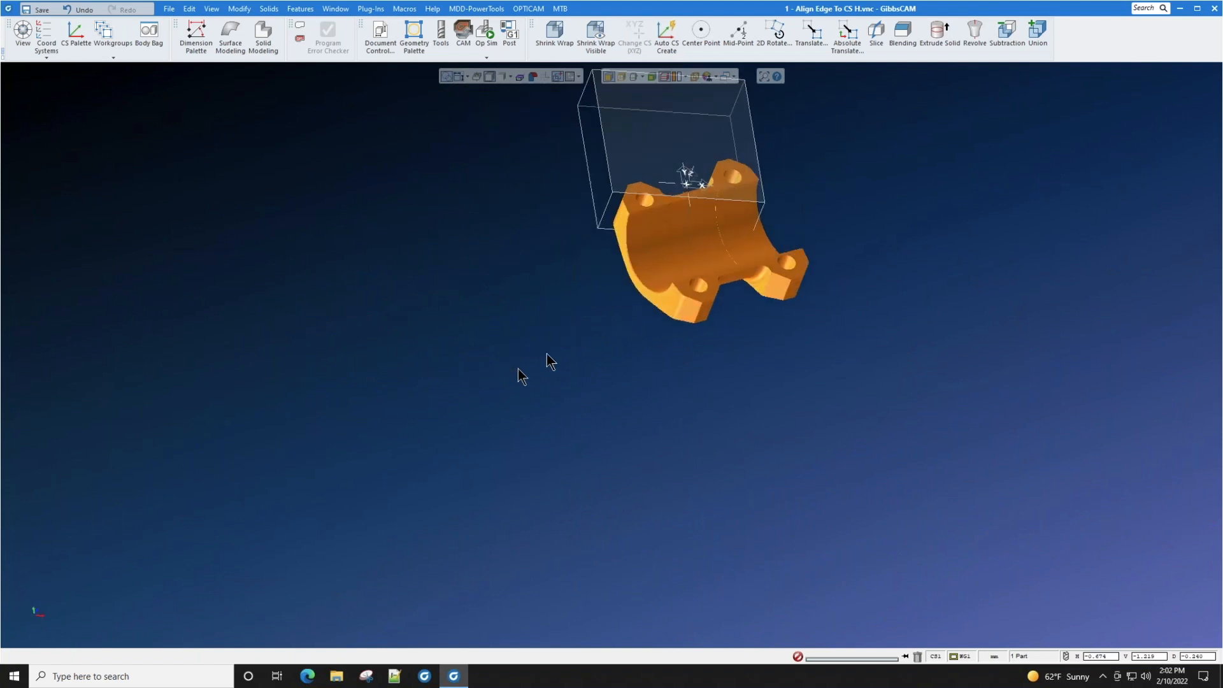
Step: Flip the part over by applying Align Face to CS to the same flat mating face again
{"action": "scroll", "coordinate": [609, 309], "scroll_direction": "up", "scroll_amount": 3}
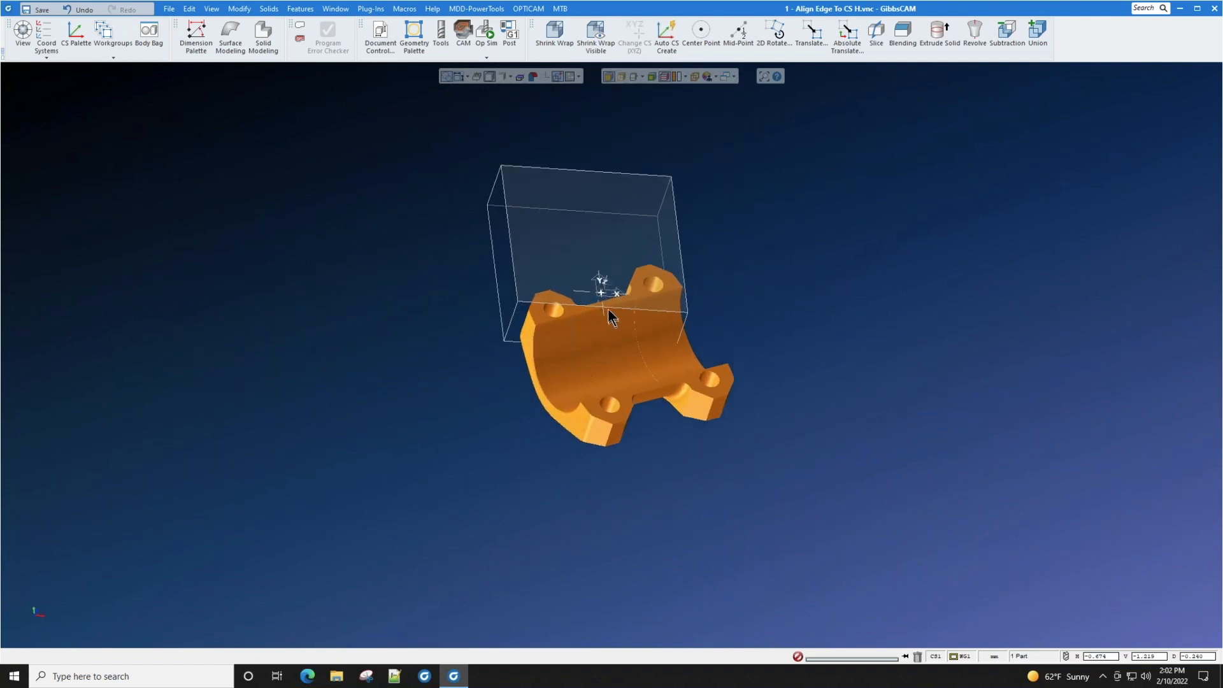
{"action": "left_click", "coordinate": [539, 305]}
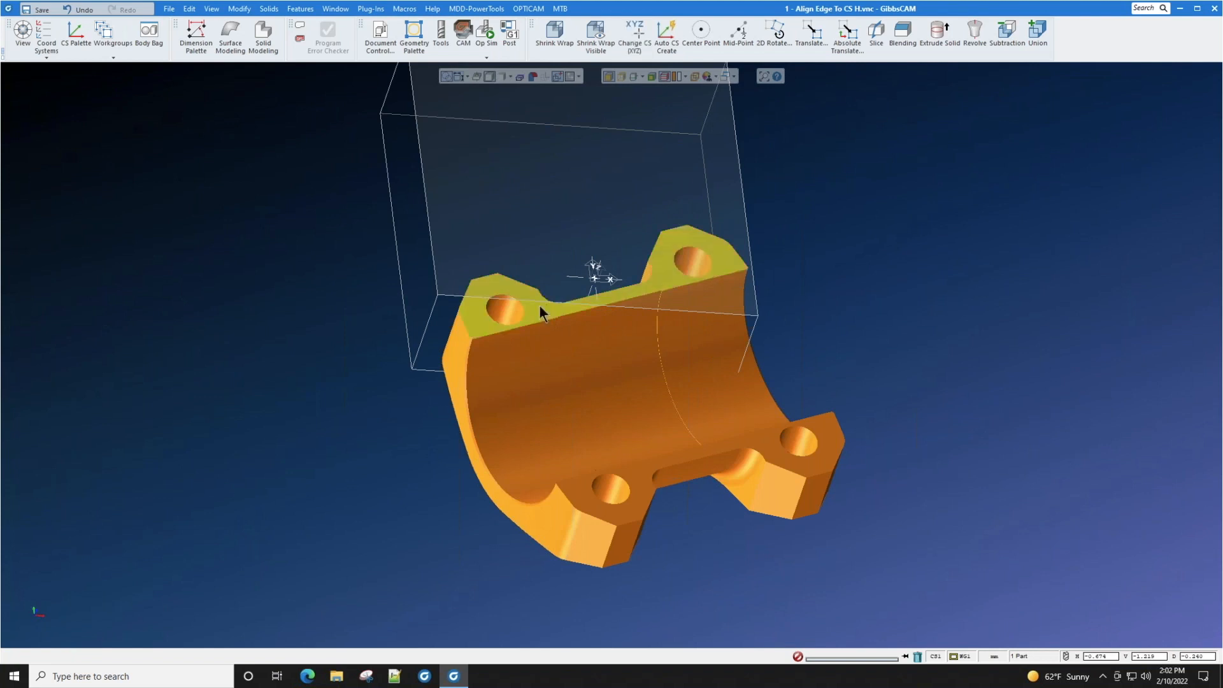
{"action": "right_click", "coordinate": [539, 305]}
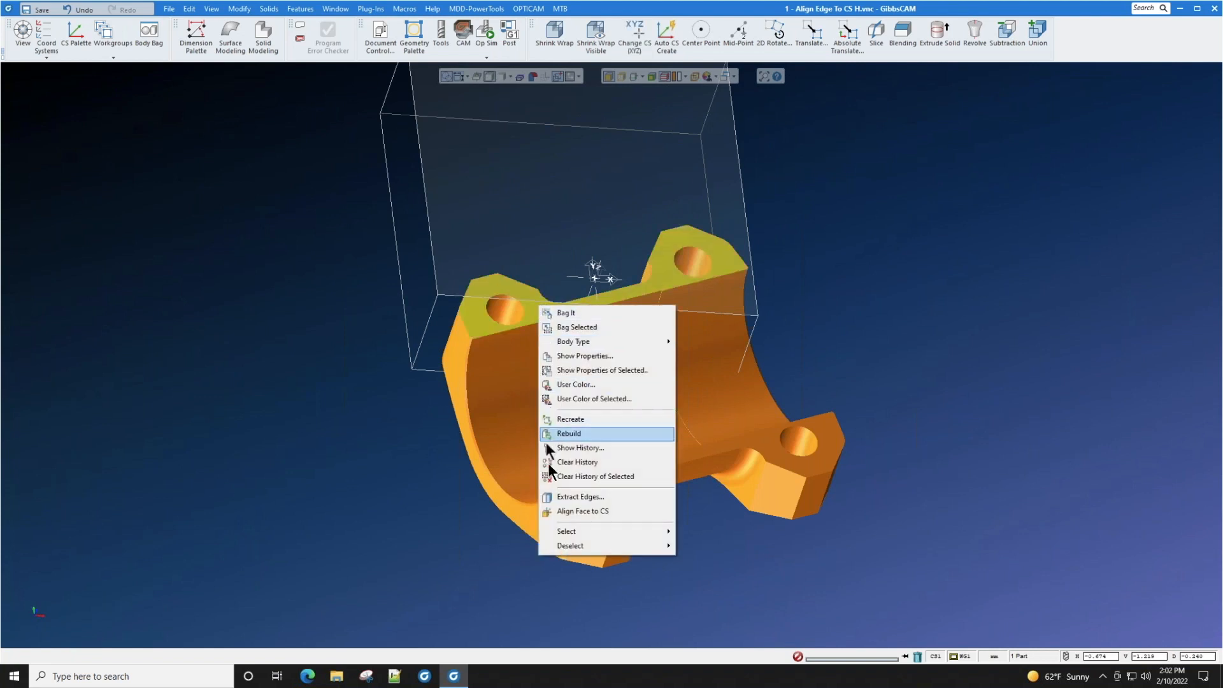
{"action": "left_click", "coordinate": [564, 512]}
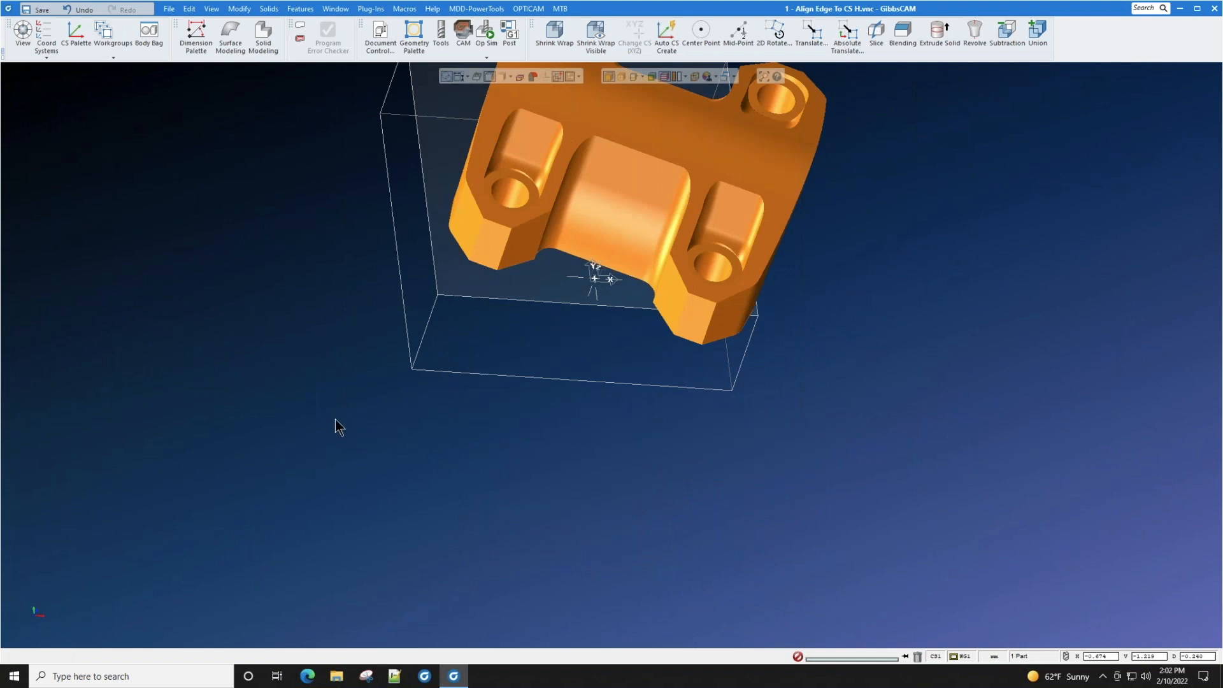
{"action": "scroll", "coordinate": [336, 417], "scroll_direction": "down", "scroll_amount": 4}
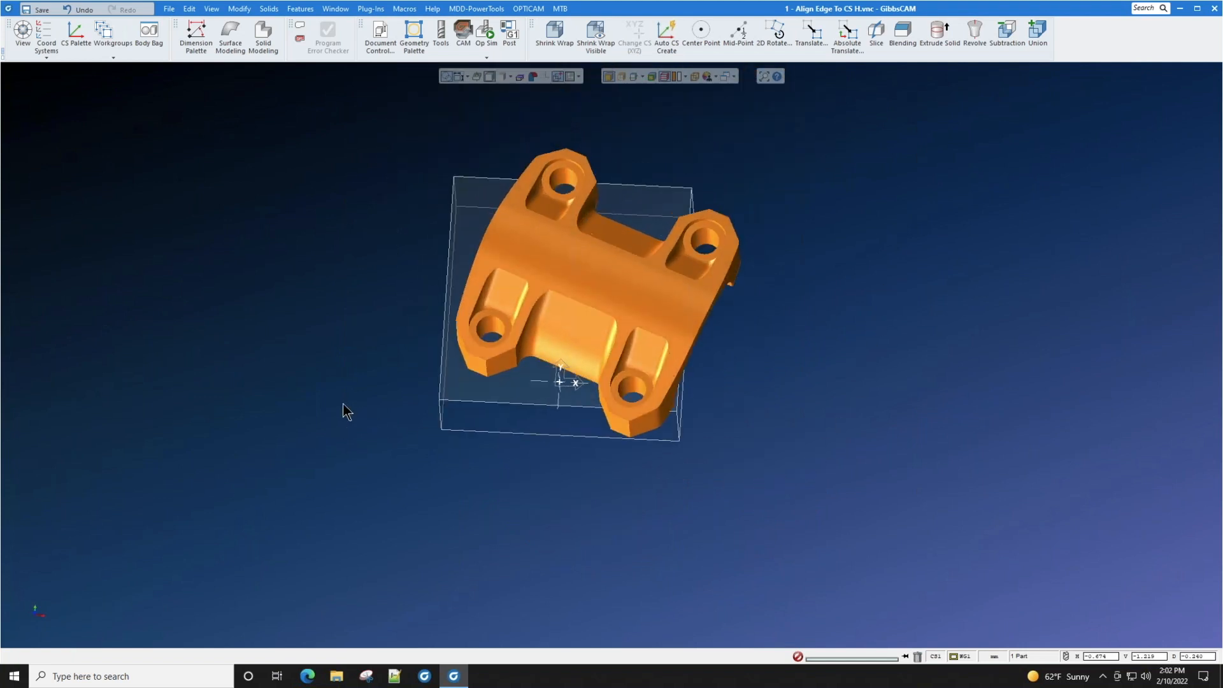
{"action": "mouse_move", "coordinate": [35, 595]}
{"action": "left_click", "coordinate": [25, 594]}
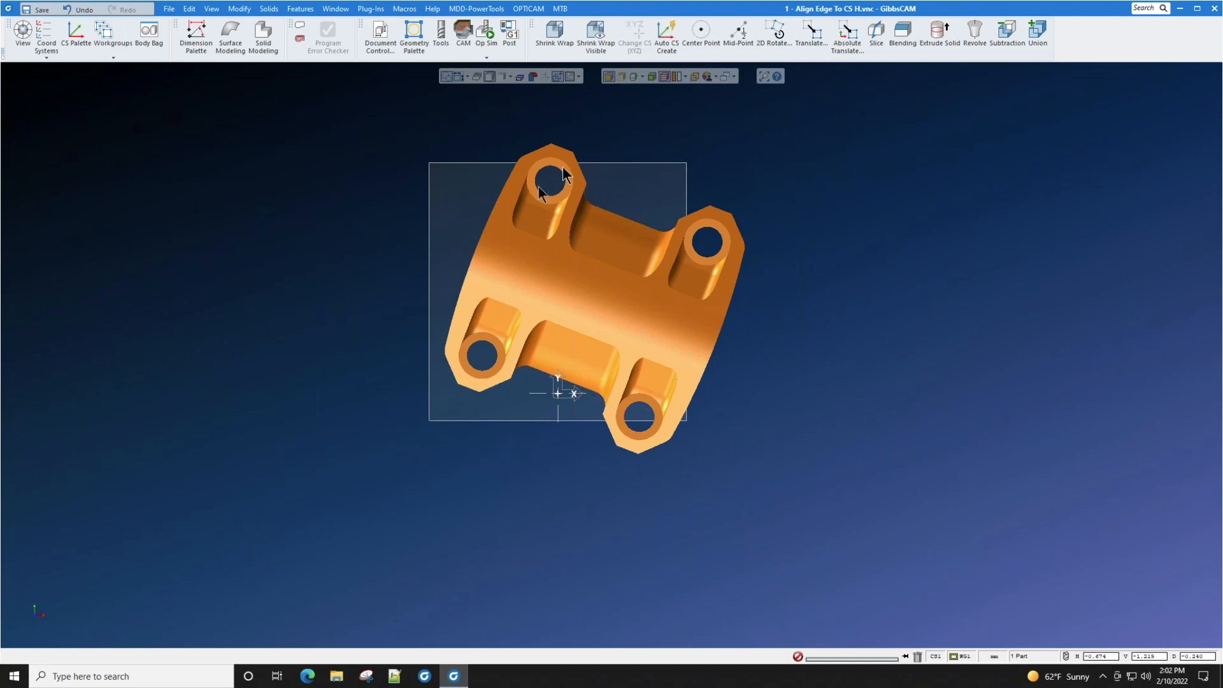
Step: Turn on edge selection and apply Align Edge To CS H to the straight bottom edge between the two front bolt lugs
{"action": "left_click", "coordinate": [621, 74]}
{"action": "middle_click_drag", "start_coordinate": [468, 460], "coordinate": [577, 360]}
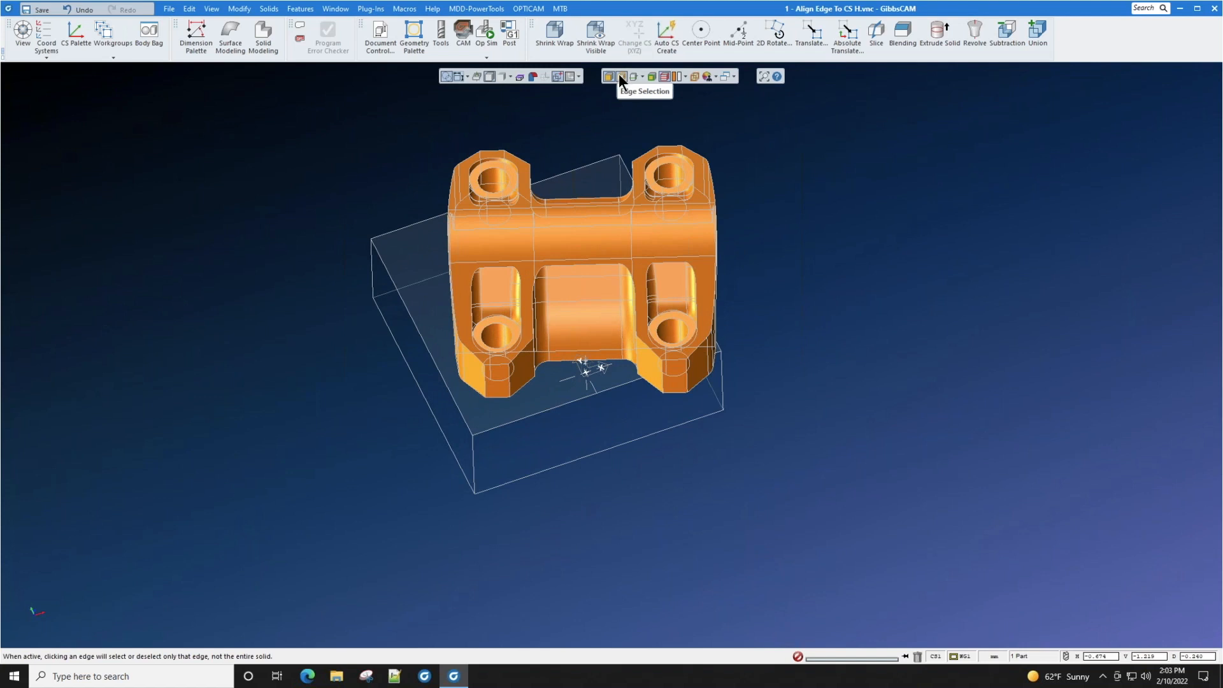
{"action": "left_click", "coordinate": [569, 360]}
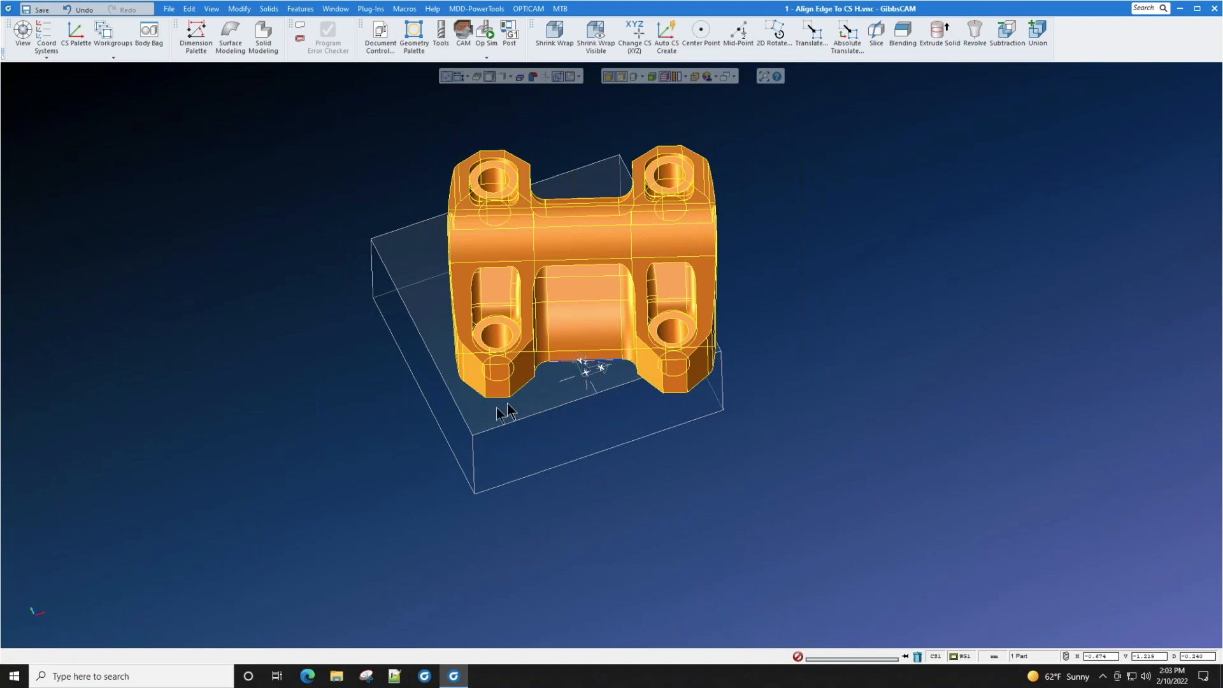
{"action": "right_click", "coordinate": [565, 361]}
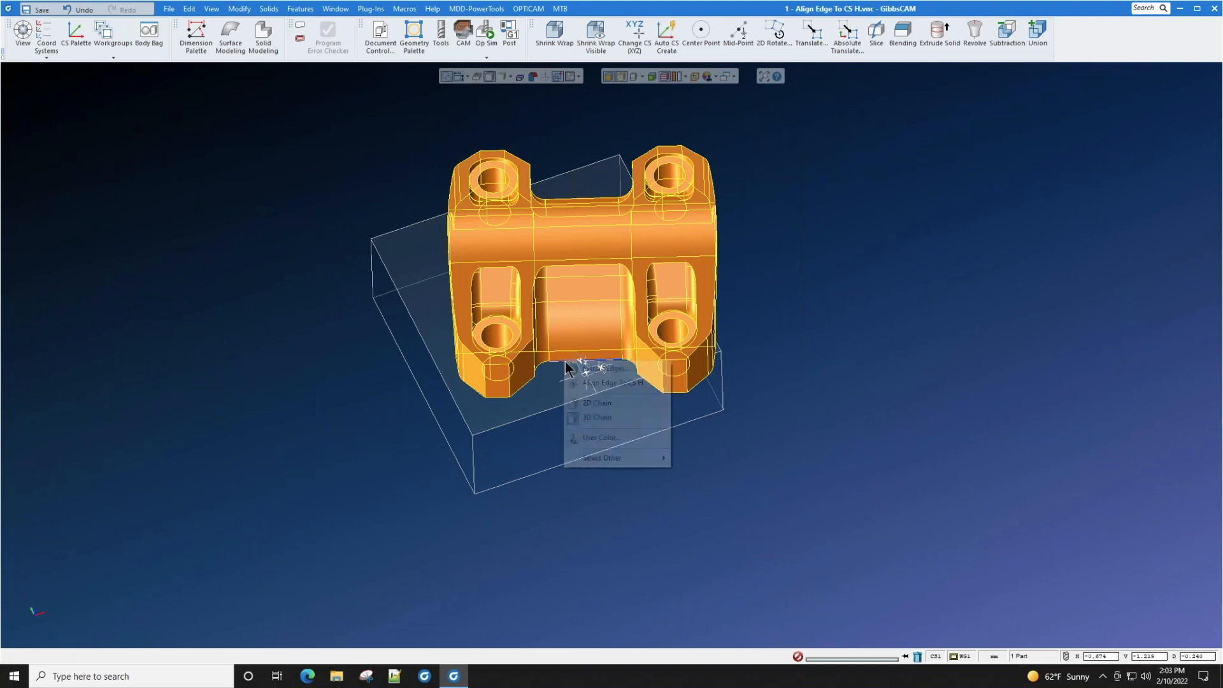
{"action": "left_click", "coordinate": [598, 382]}
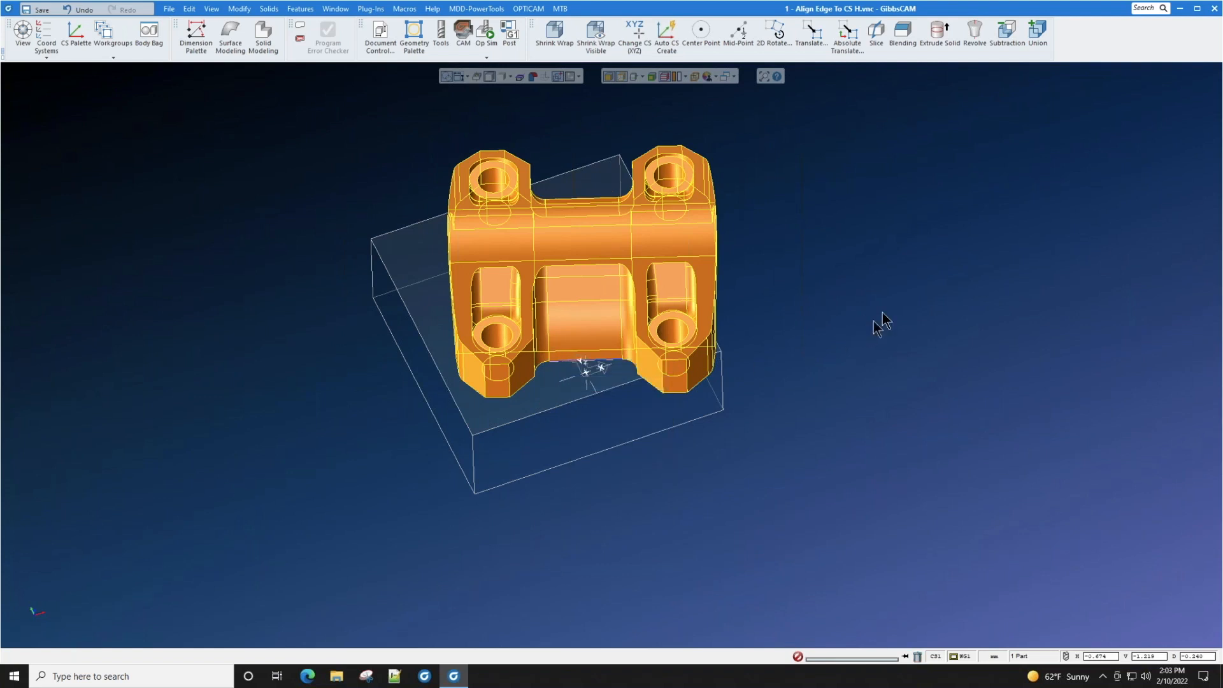
{"action": "mouse_move", "coordinate": [28, 613]}
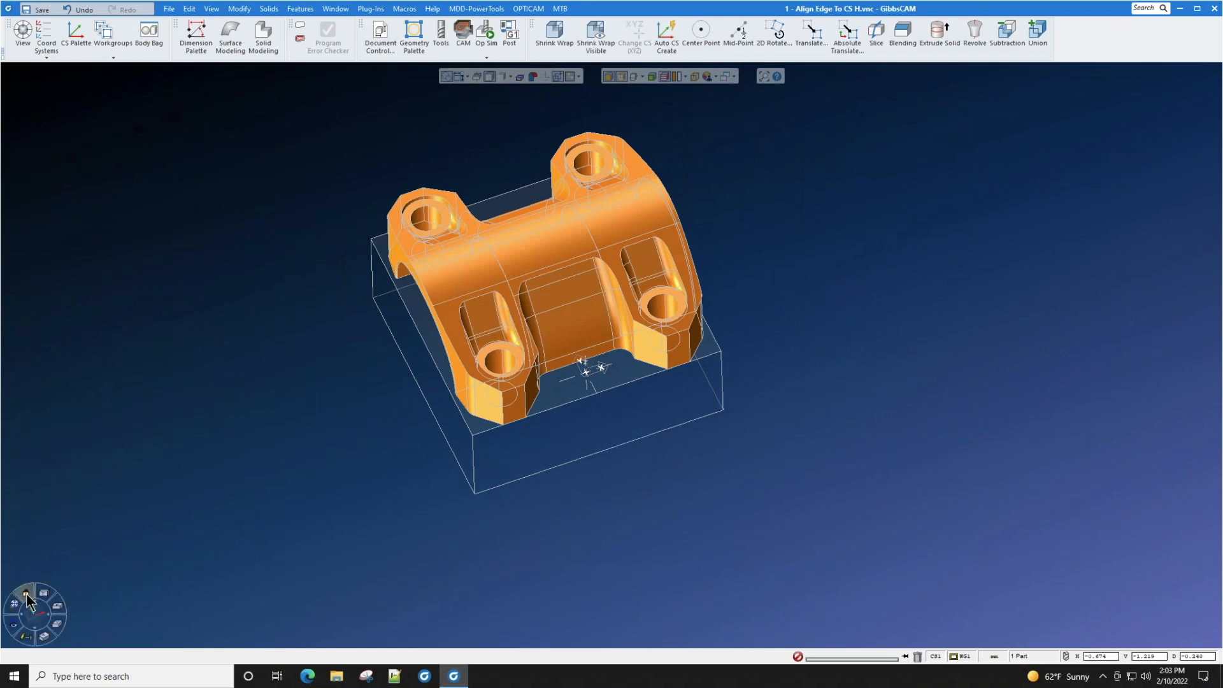
{"action": "left_click", "coordinate": [25, 594]}
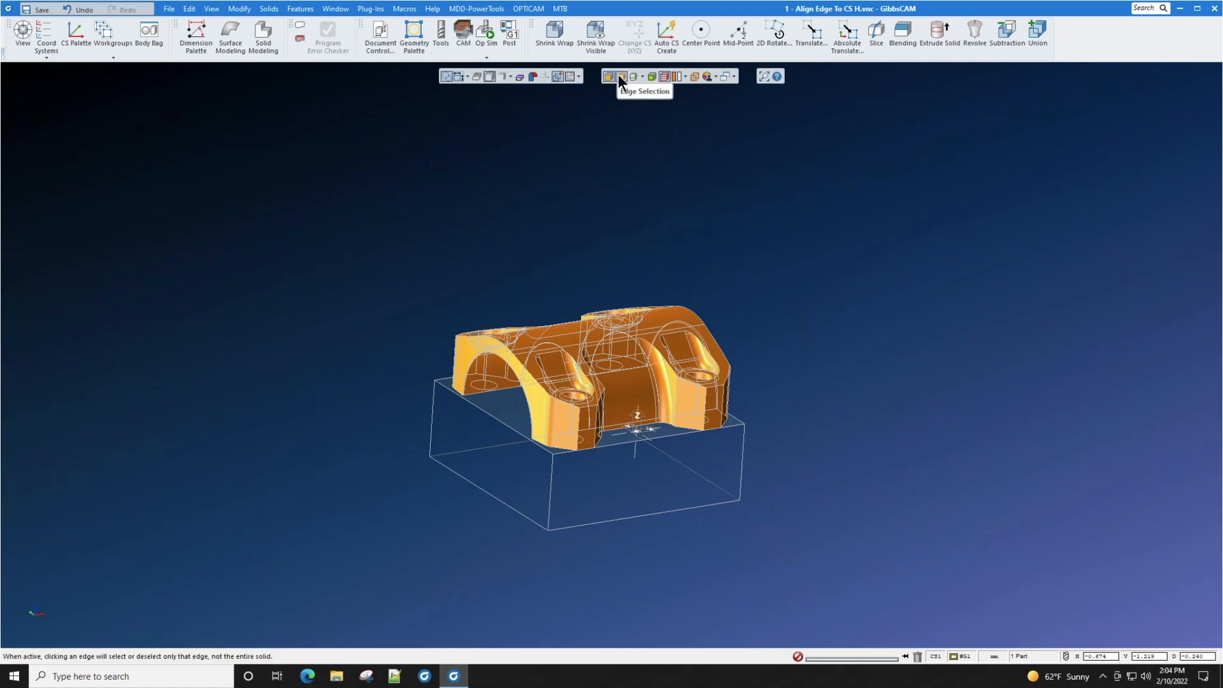
Step: Review the commands offered for the solid and for its selected bottom edge, including Align Edge To CS H
{"action": "right_click", "coordinate": [624, 382]}
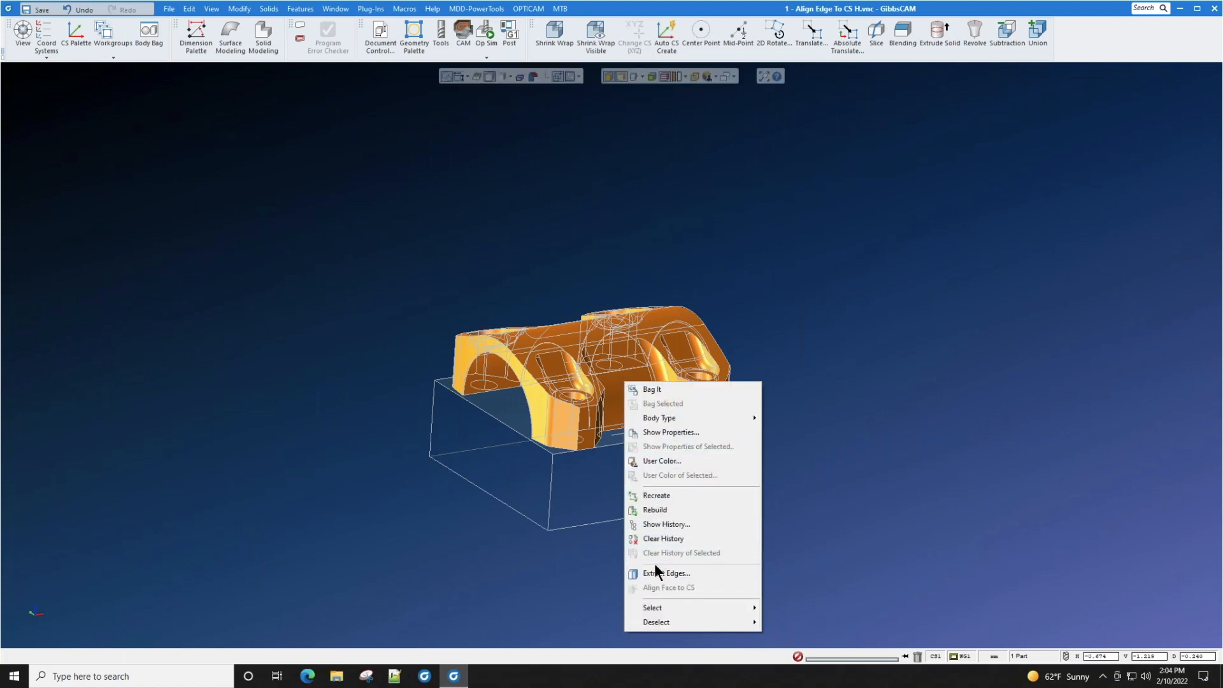
{"action": "left_click", "coordinate": [848, 463]}
{"action": "left_click", "coordinate": [621, 425]}
{"action": "right_click", "coordinate": [620, 426]}
{"action": "left_click", "coordinate": [669, 450]}
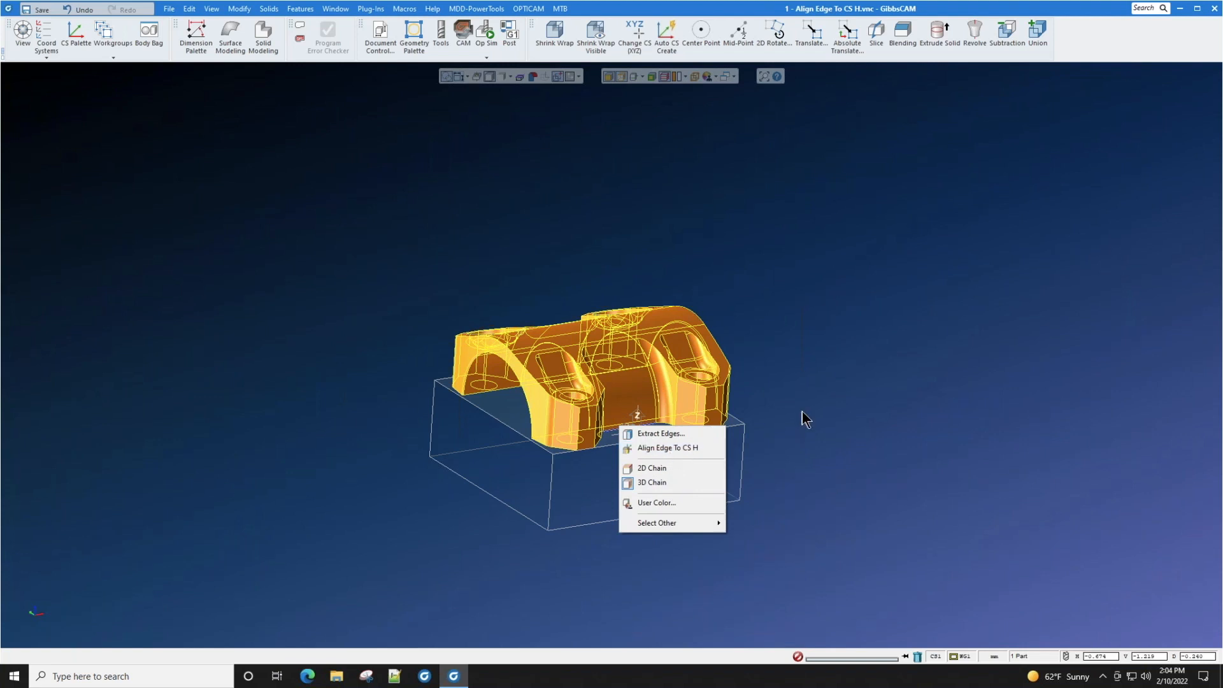
Step: Open the recent part file 2 - Deburring Multiple Cuts.vnc without saving changes to the current part
{"action": "left_click", "coordinate": [169, 10]}
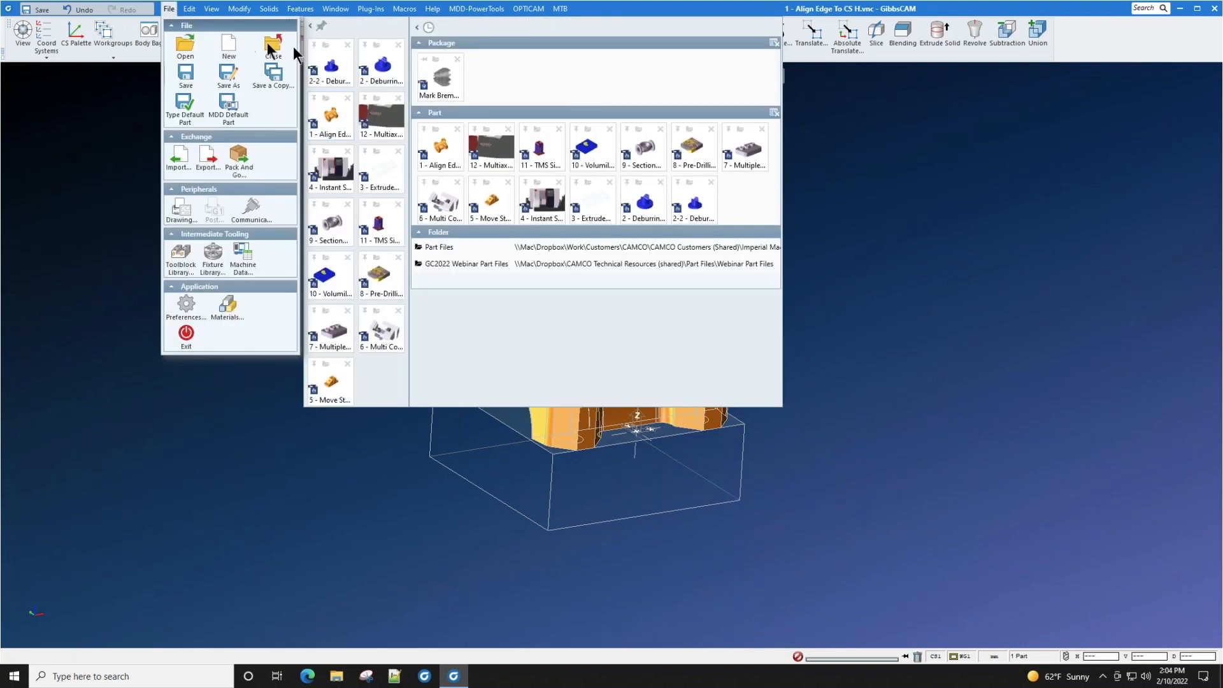
{"action": "left_click", "coordinate": [375, 69]}
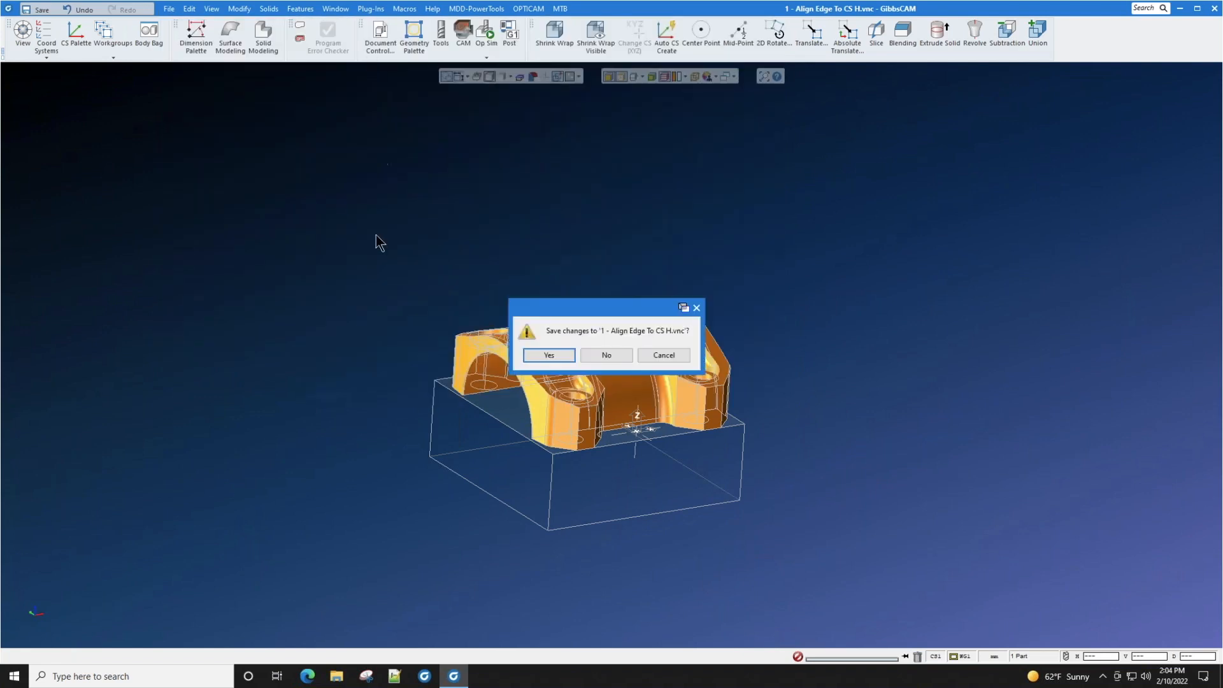
{"action": "left_click", "coordinate": [605, 354]}
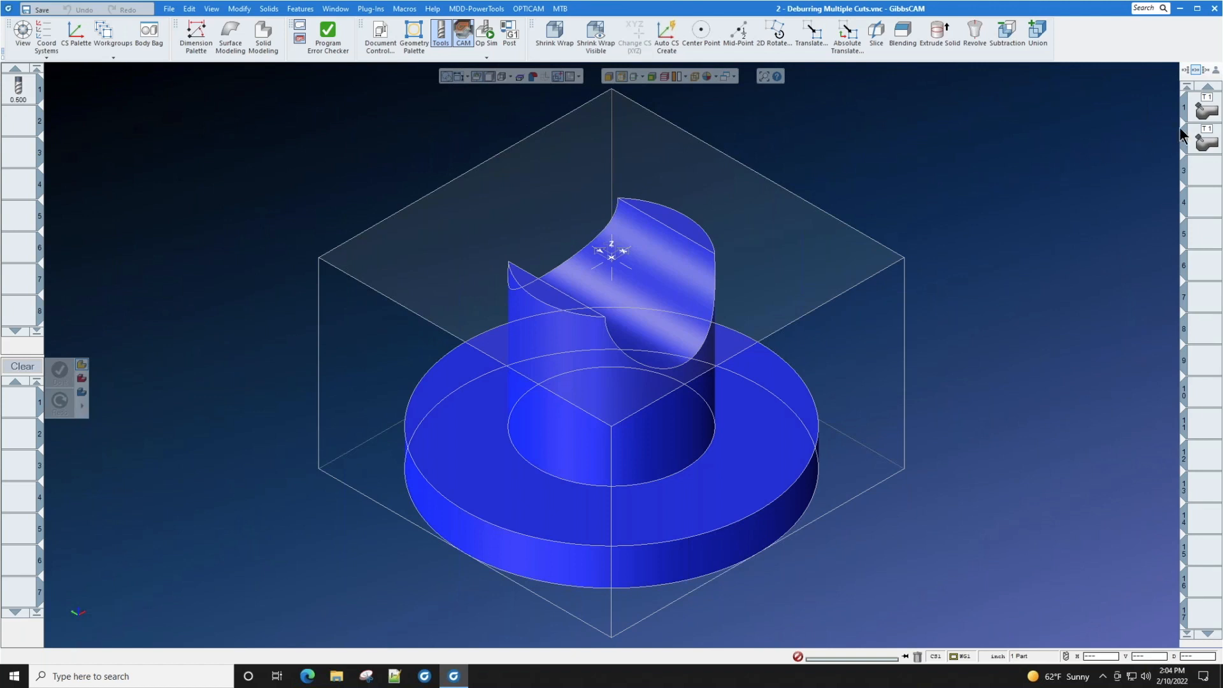
Step: Open the first operation's 5-axis process and examine its toolpath, tool, Deburring surface path settings and calculation types
{"action": "left_click", "coordinate": [1208, 111]}
{"action": "double_click", "coordinate": [1208, 111]}
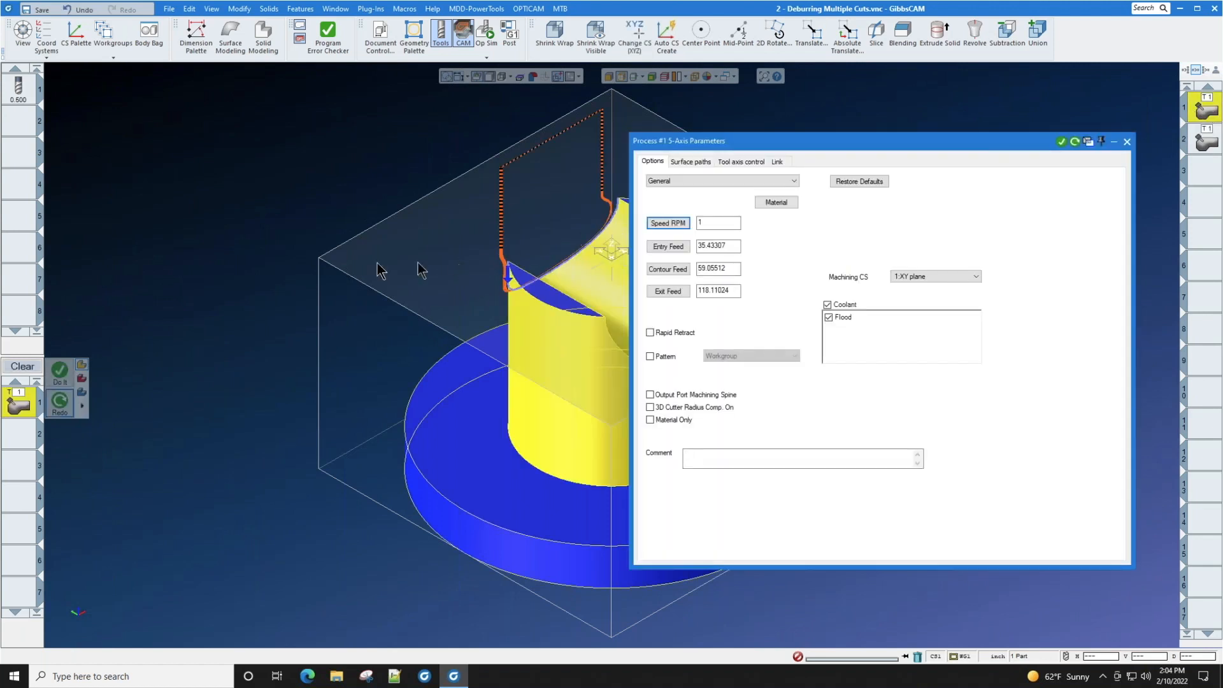
{"action": "scroll", "coordinate": [359, 264], "scroll_direction": "down", "scroll_amount": 2}
{"action": "scroll", "coordinate": [355, 258], "scroll_direction": "down", "scroll_amount": 3}
{"action": "scroll", "coordinate": [547, 258], "scroll_direction": "up", "scroll_amount": 3}
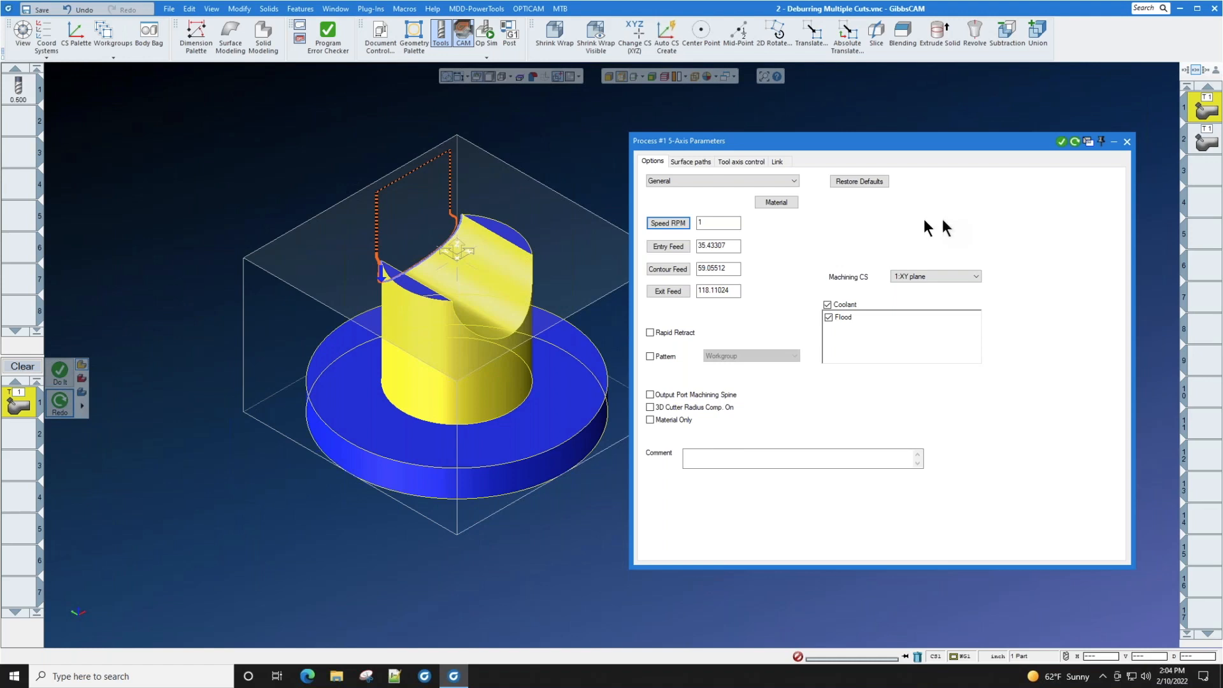
{"action": "left_click", "coordinate": [691, 162]}
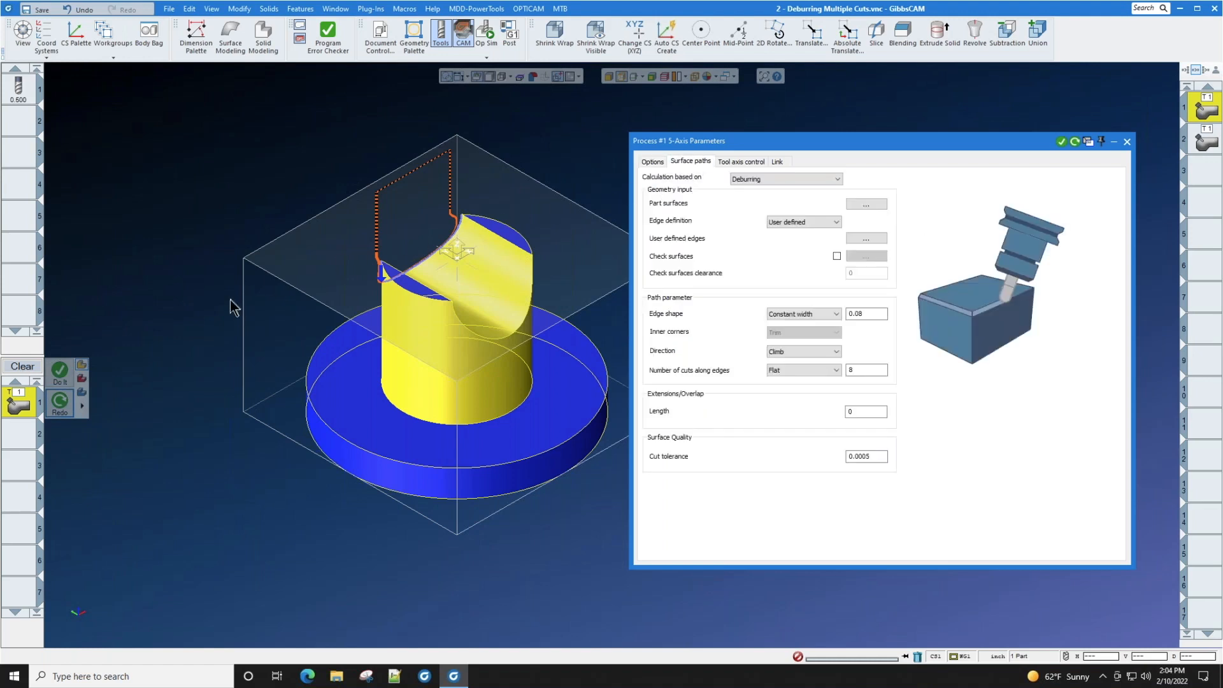
{"action": "middle_click_drag", "start_coordinate": [229, 301], "coordinate": [298, 327]}
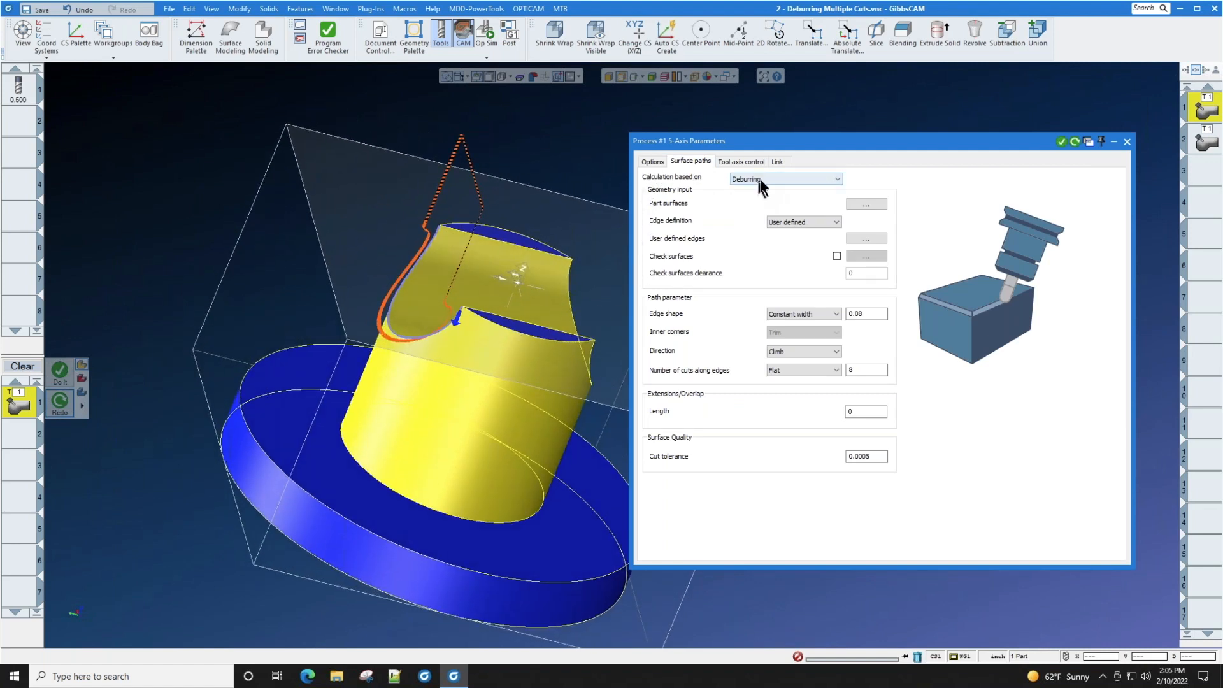
{"action": "left_click", "coordinate": [823, 178]}
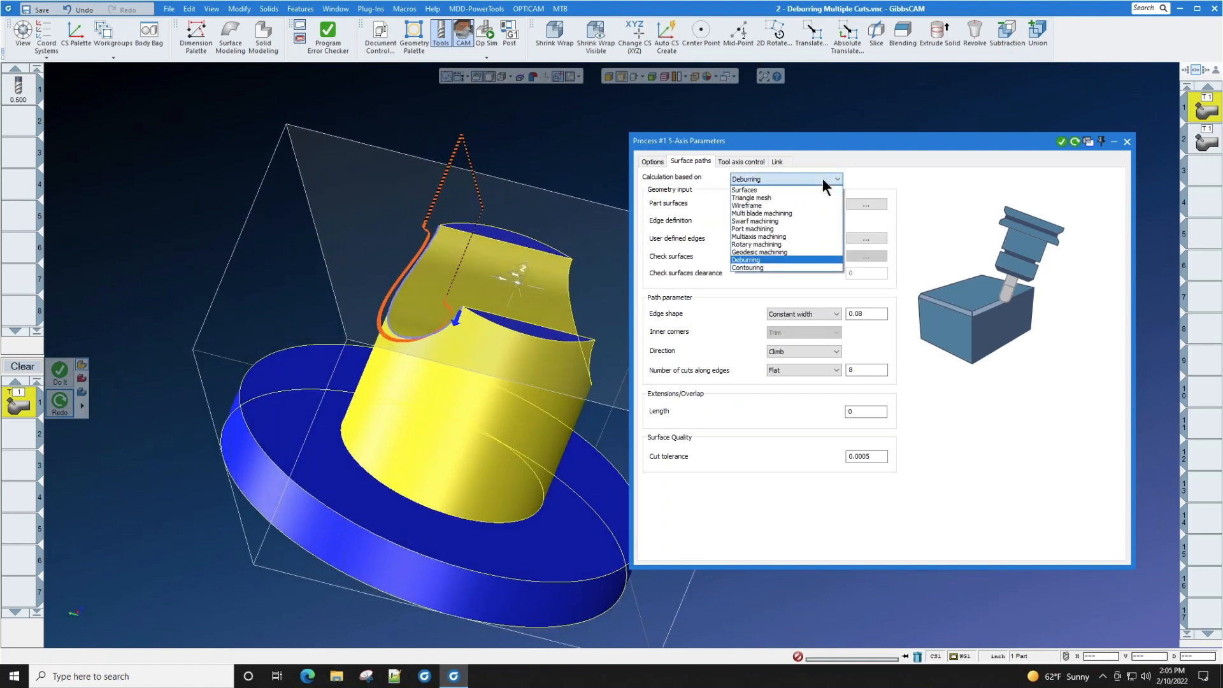
{"action": "left_click", "coordinate": [961, 197]}
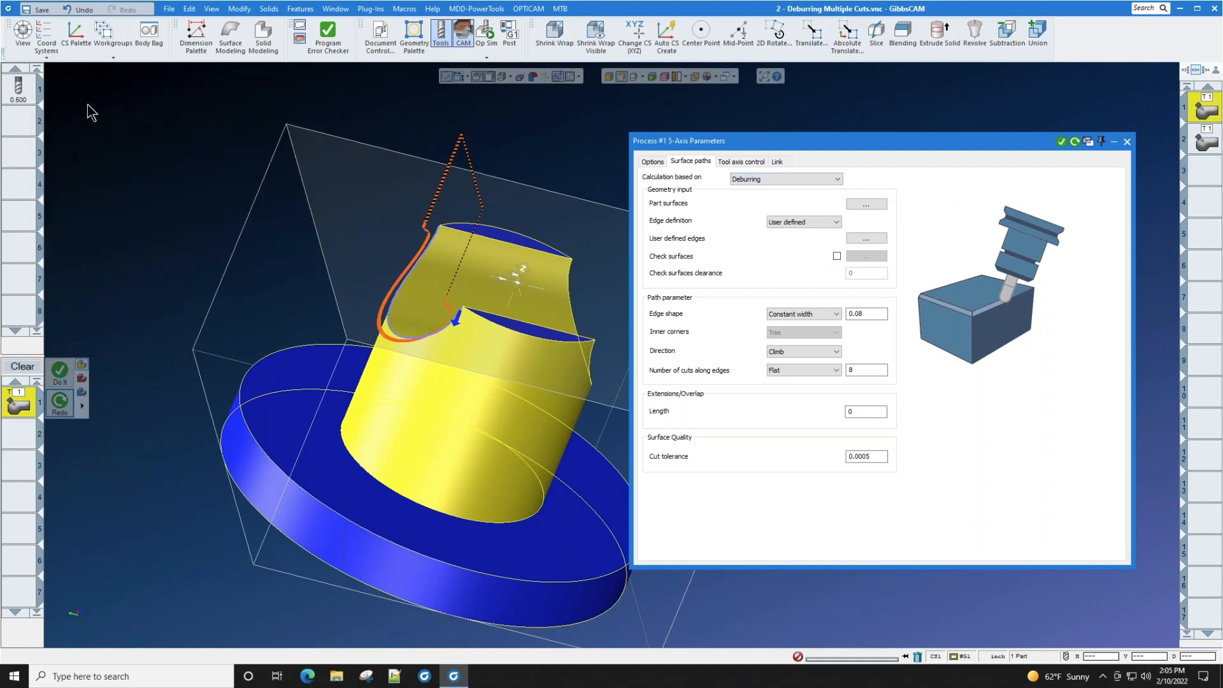
{"action": "mouse_move", "coordinate": [17, 89]}
{"action": "middle_click_drag", "start_coordinate": [273, 259], "coordinate": [748, 197]}
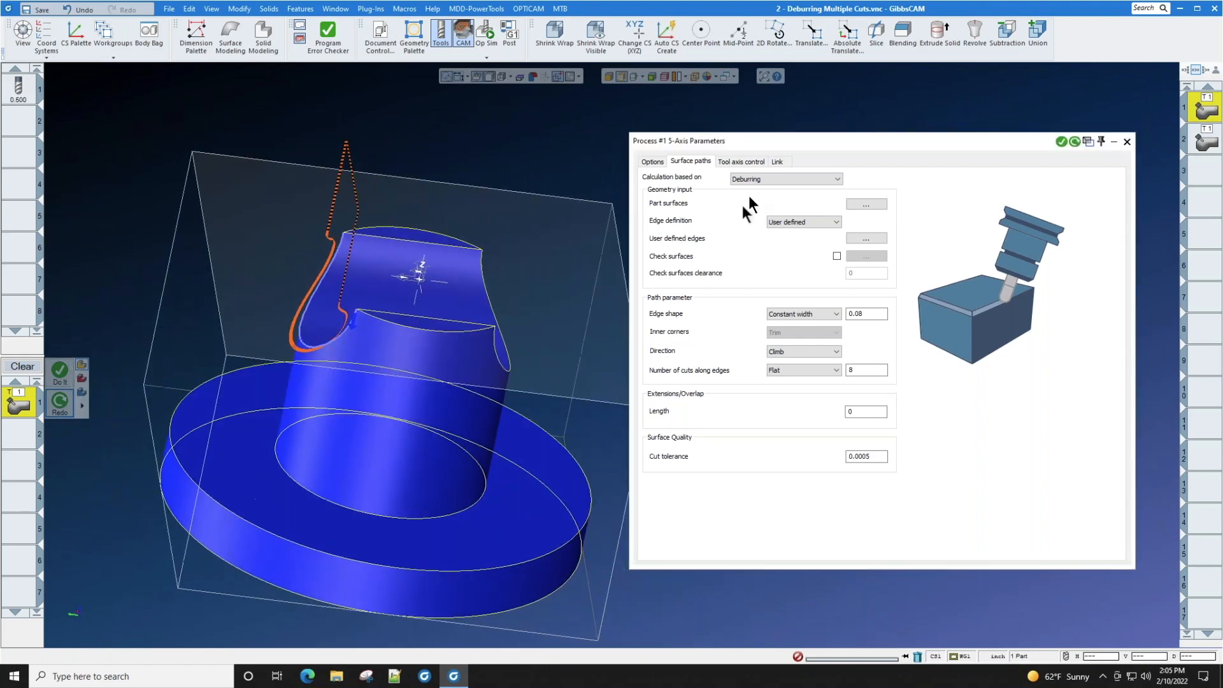
Step: Choose all faces of the solid as the part surfaces of the first operation's deburring process
{"action": "left_click", "coordinate": [867, 204]}
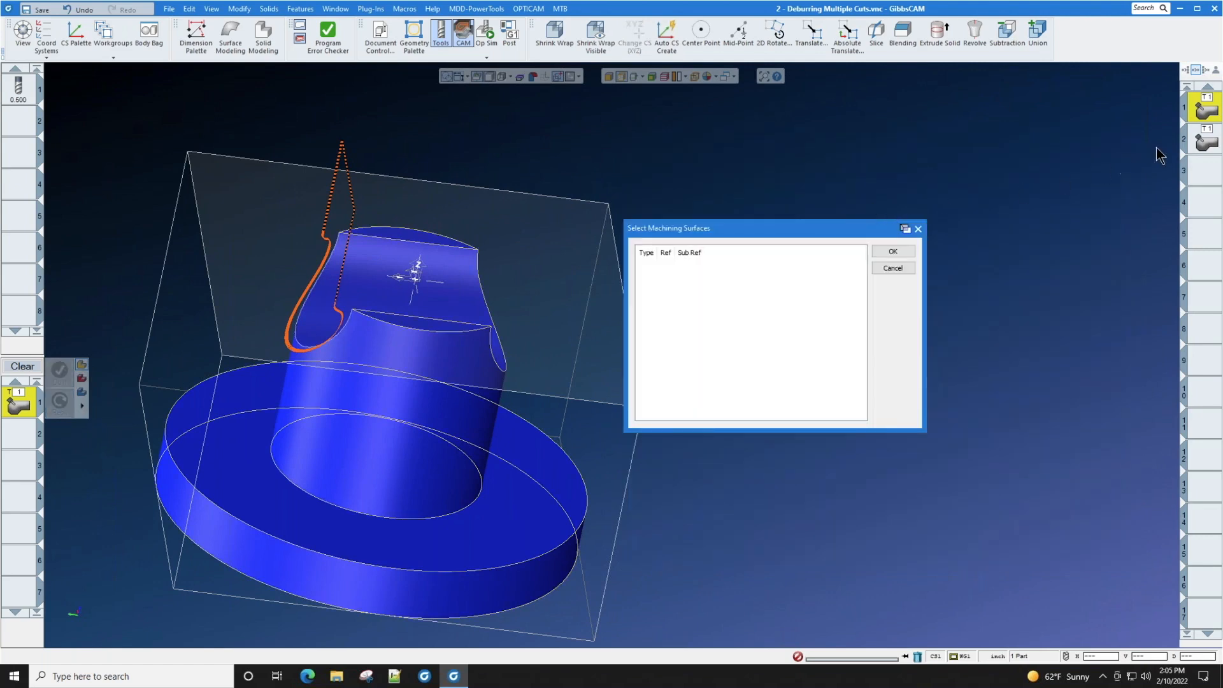
{"action": "double_click", "coordinate": [1203, 104]}
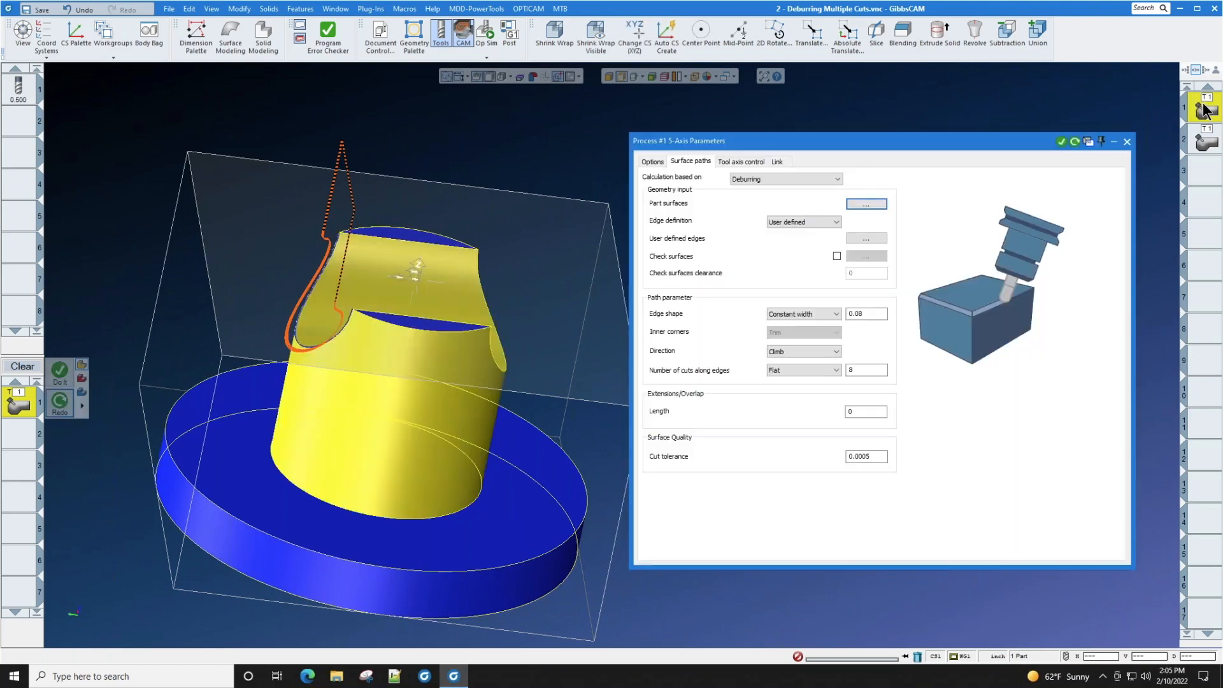
{"action": "left_click", "coordinate": [690, 162]}
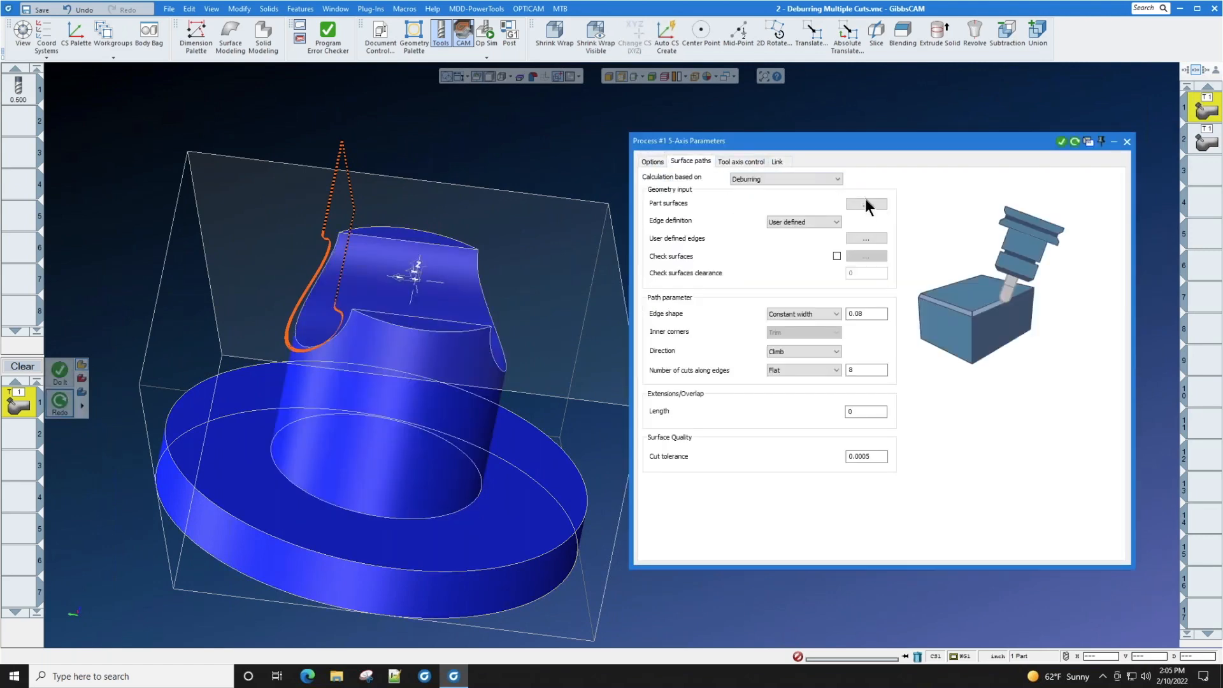
{"action": "left_click", "coordinate": [866, 200]}
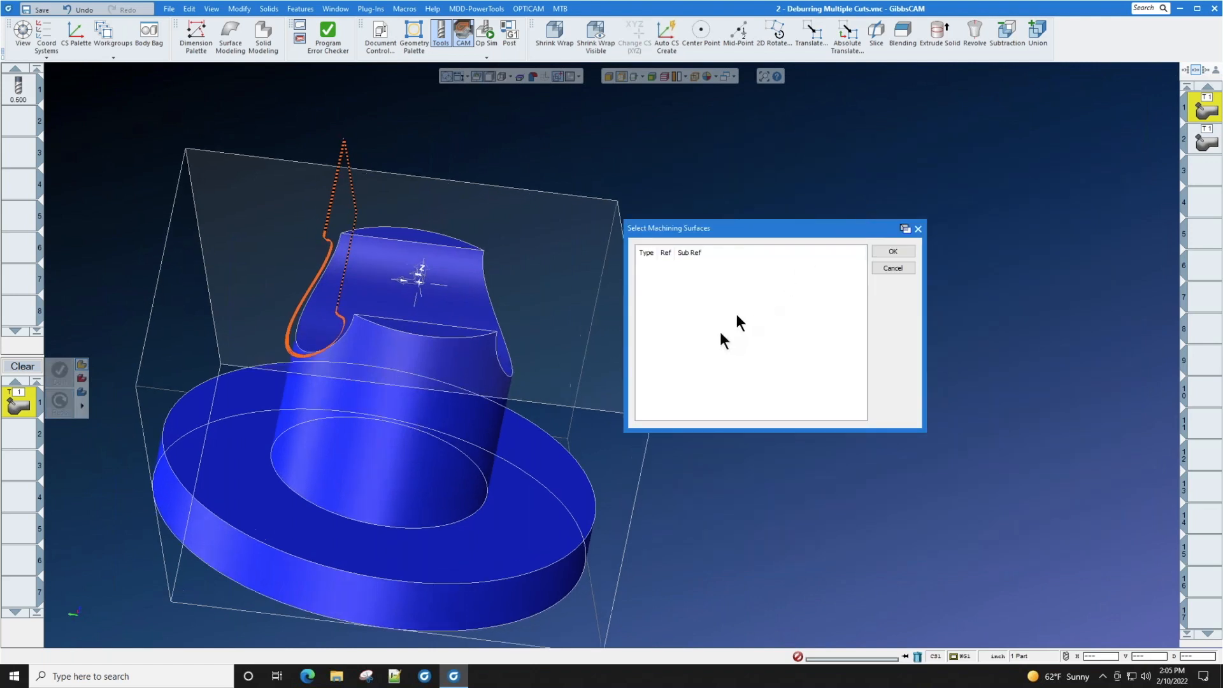
{"action": "double_click", "coordinate": [452, 400]}
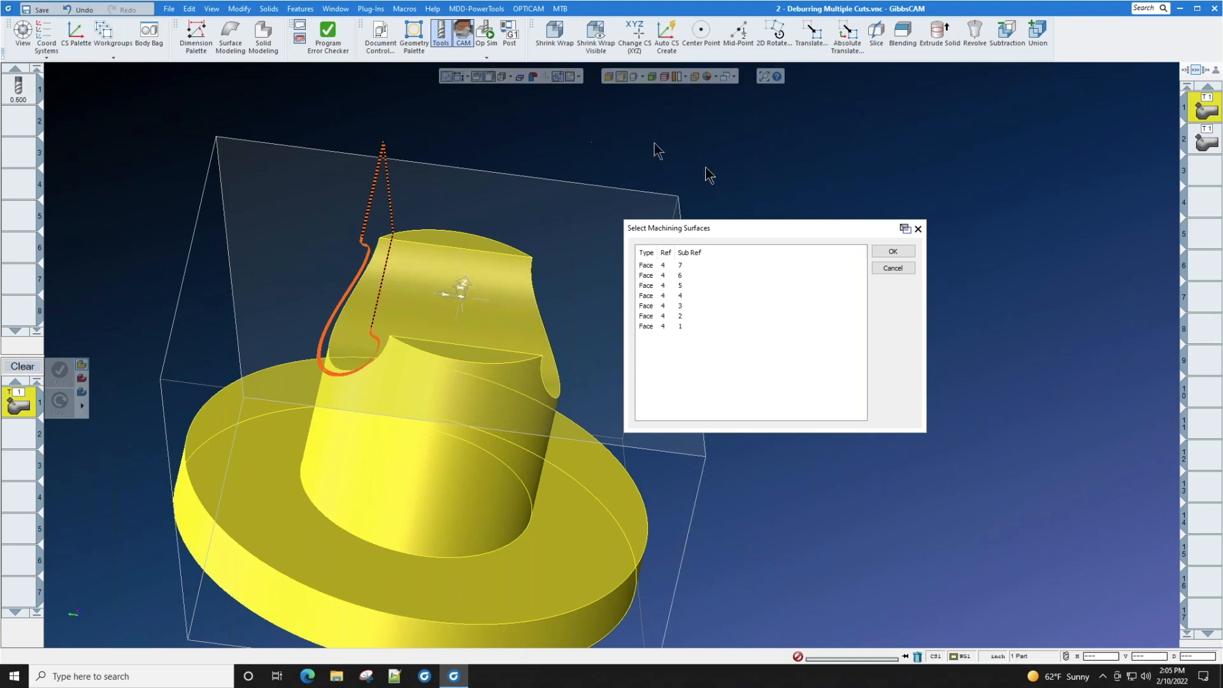
{"action": "left_click", "coordinate": [894, 251]}
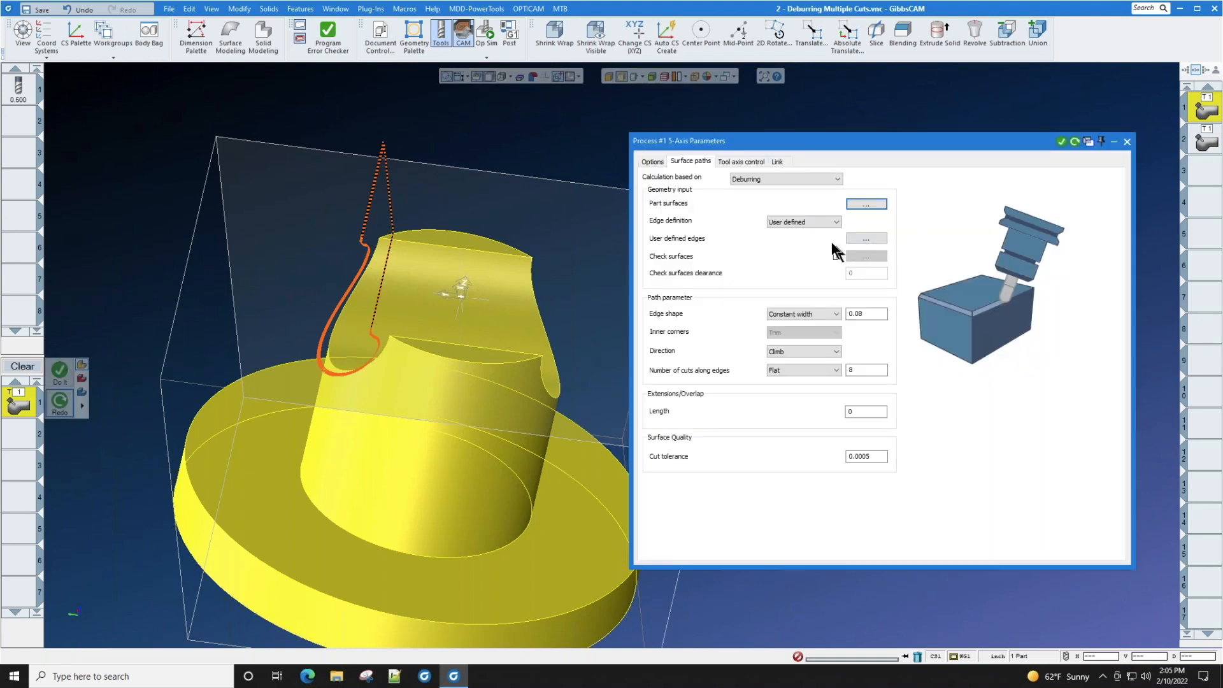
Step: Choose the curved edge of the saddle cut as the user-defined edge for the first operation's deburring process
{"action": "left_click", "coordinate": [876, 237]}
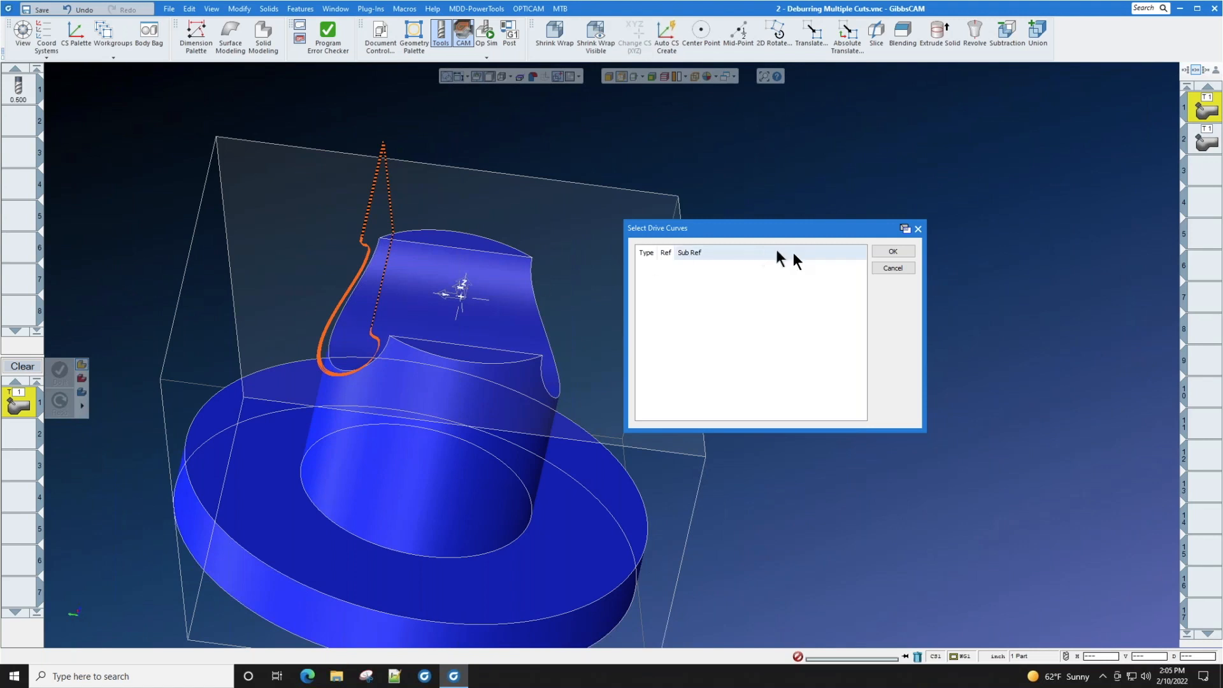
{"action": "left_click", "coordinate": [345, 312]}
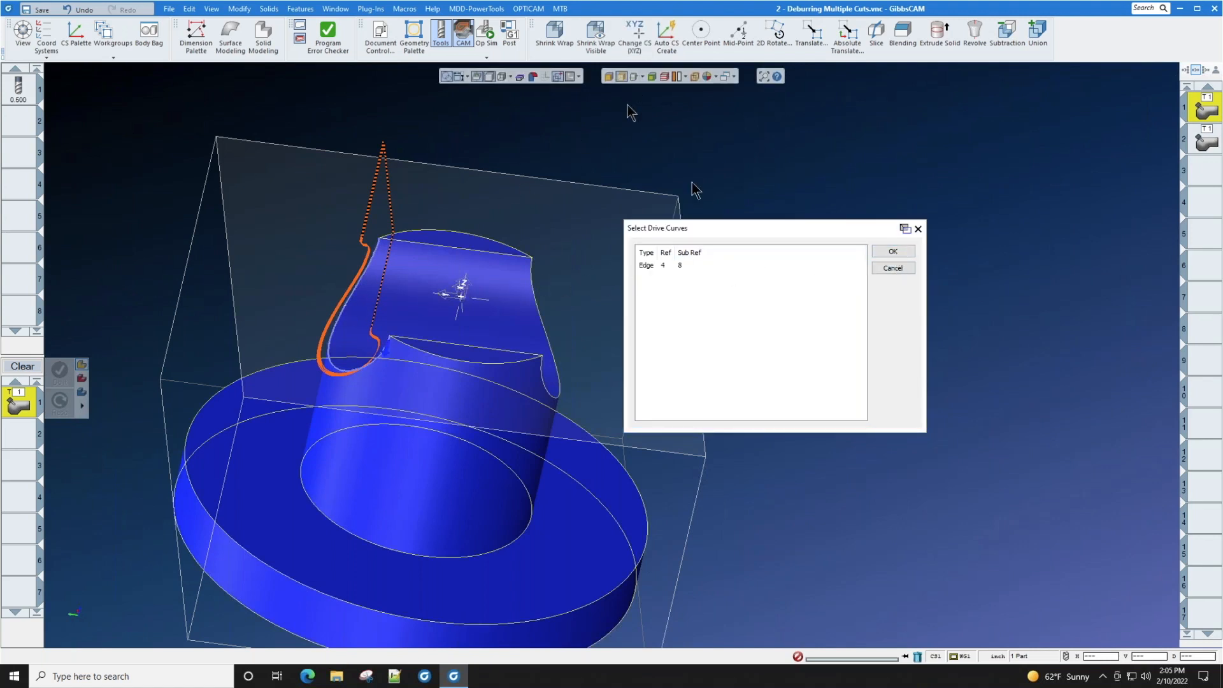
{"action": "left_click", "coordinate": [892, 252]}
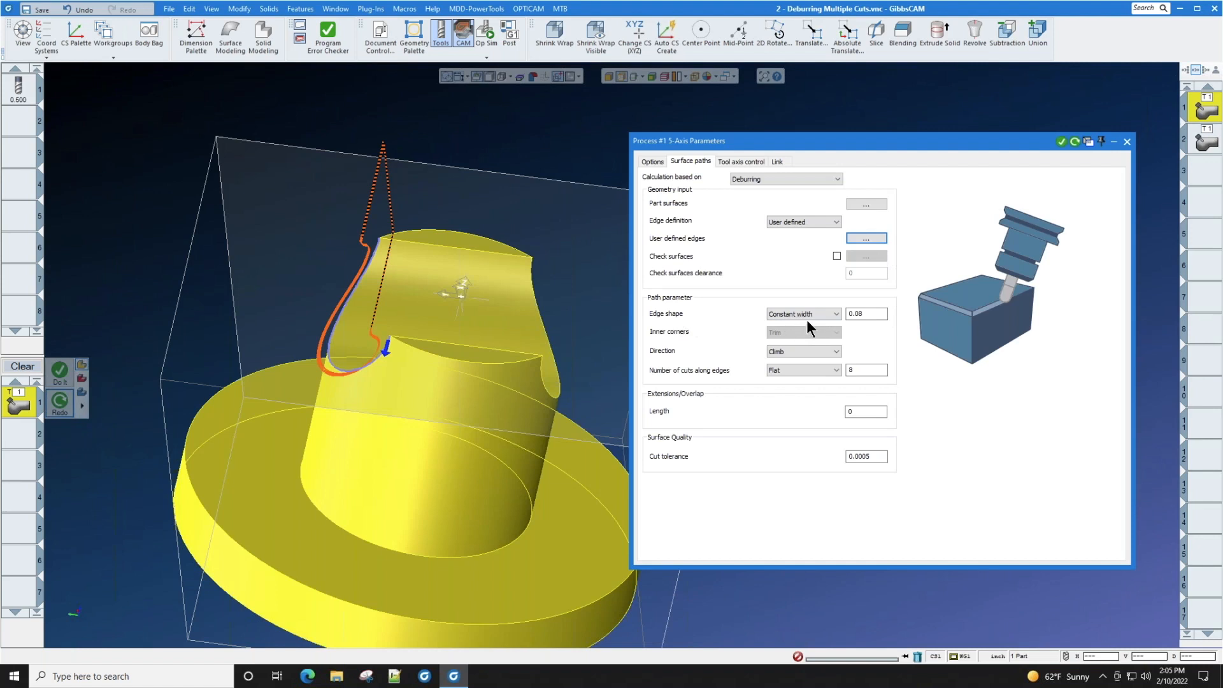
Step: Compare the Constant depth and Constant width edge shapes, keep Constant width, and review the number of cuts along edges
{"action": "left_click", "coordinate": [824, 311]}
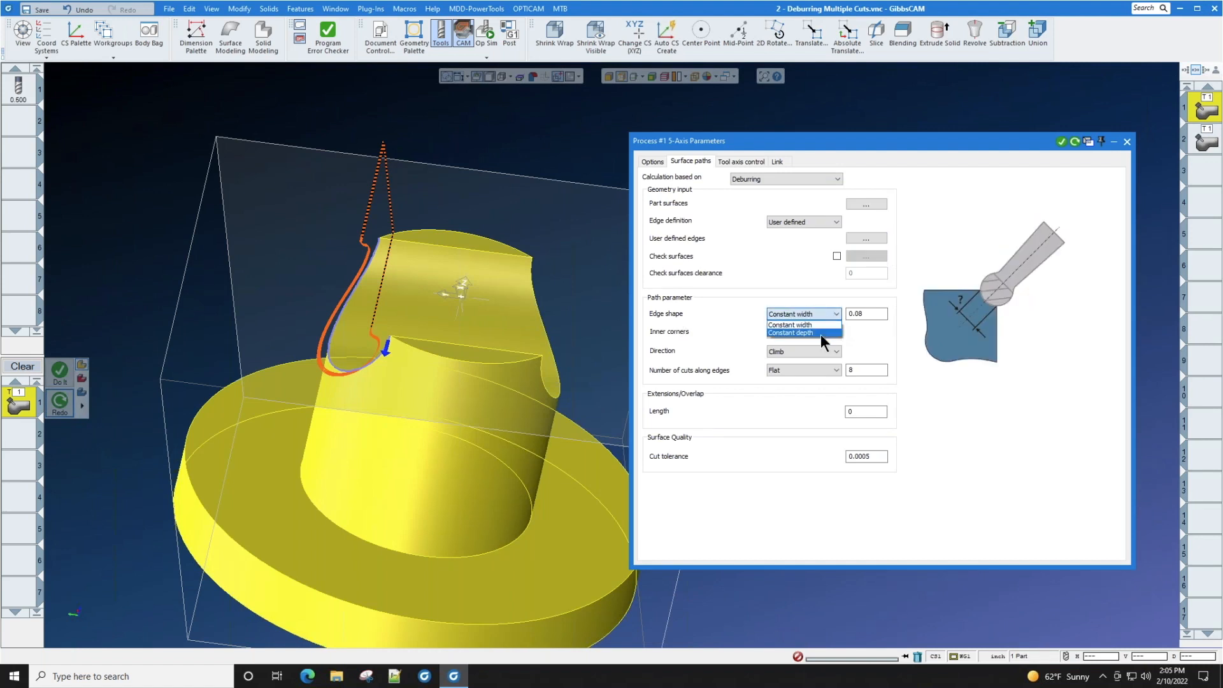
{"action": "left_click", "coordinate": [821, 334]}
{"action": "left_click", "coordinate": [828, 314]}
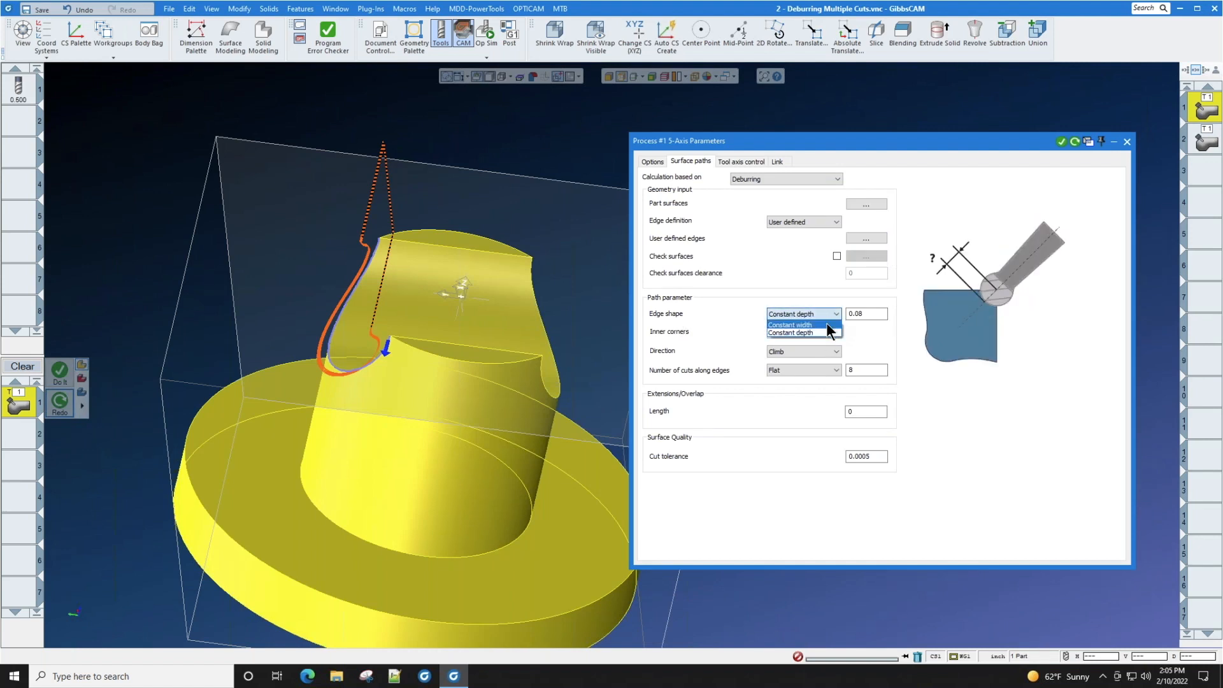
{"action": "left_click", "coordinate": [827, 325]}
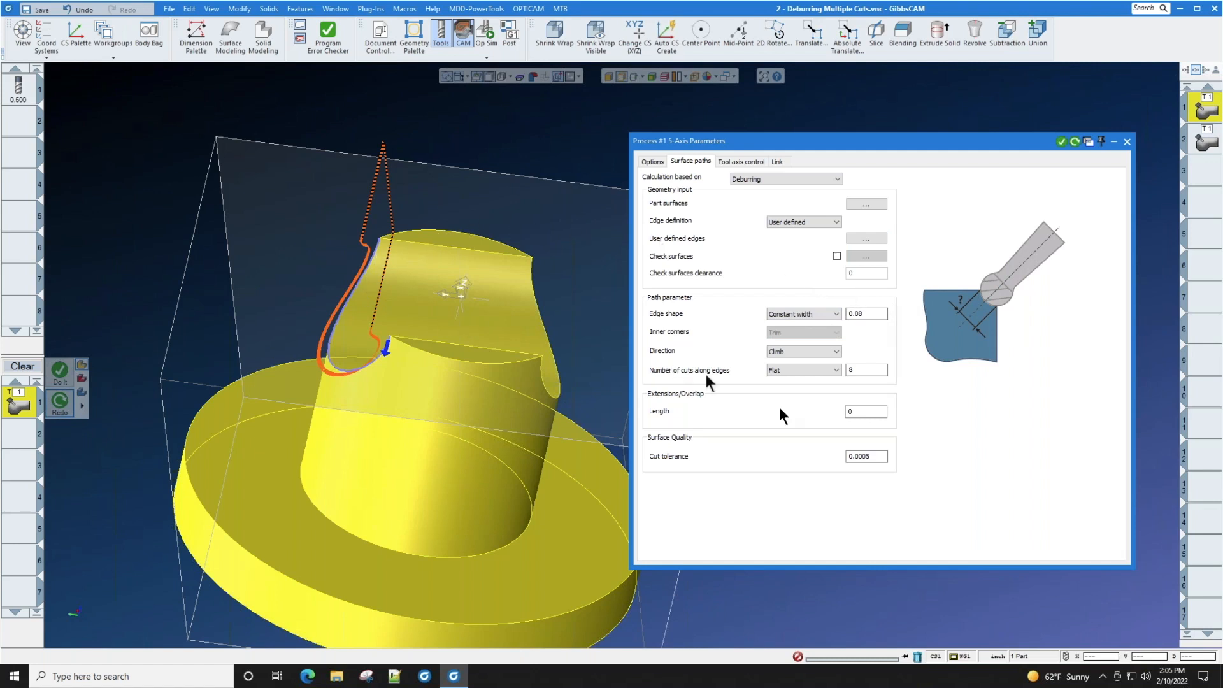
{"action": "double_click", "coordinate": [868, 371]}
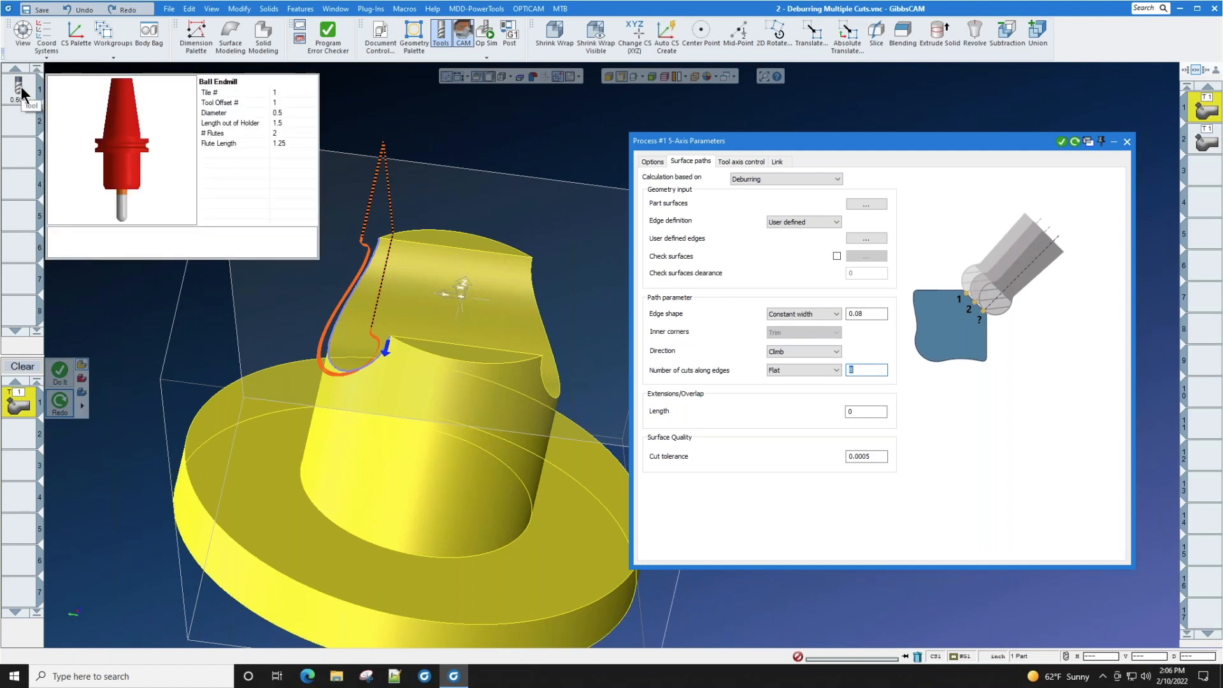
{"action": "left_click", "coordinate": [1126, 142]}
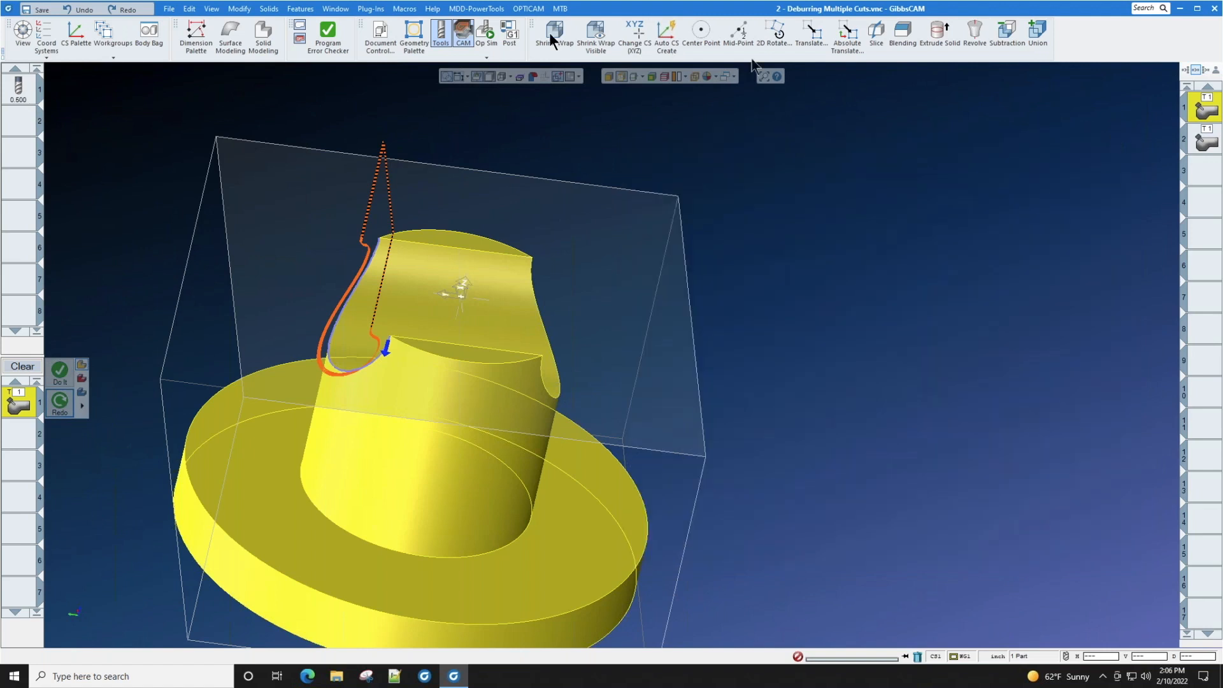
Step: Simulate the first deburring operation on the part with Op Sim
{"action": "left_click", "coordinate": [486, 33]}
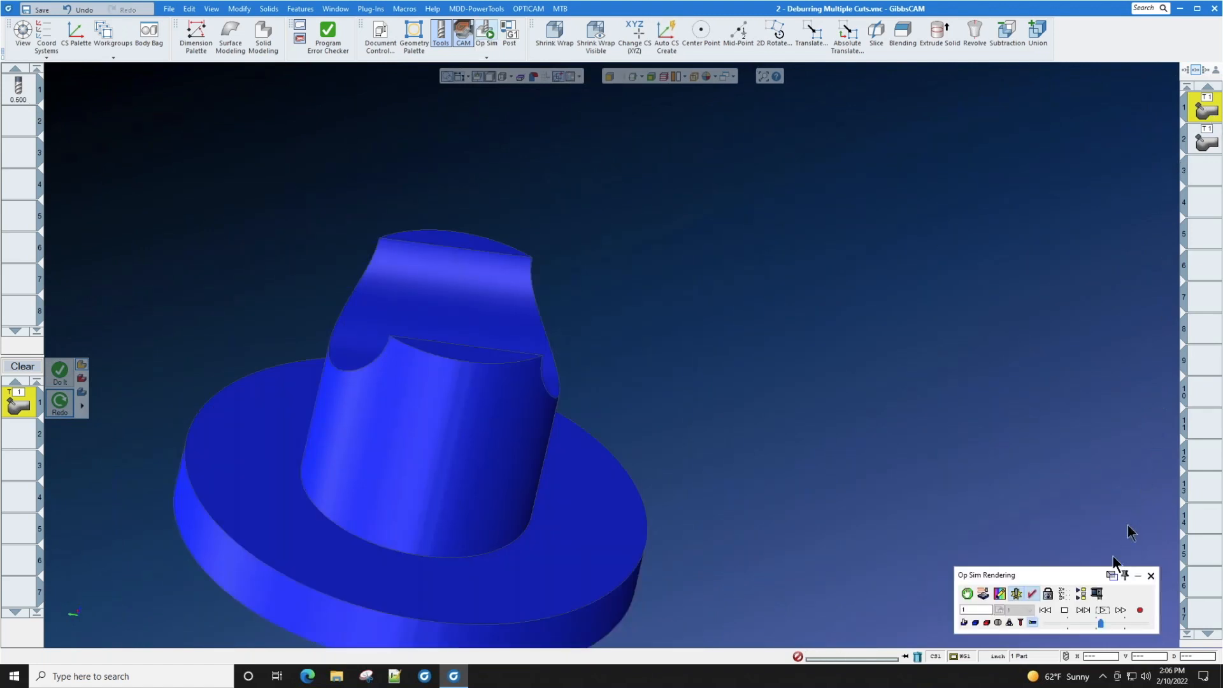
{"action": "left_click", "coordinate": [1079, 593]}
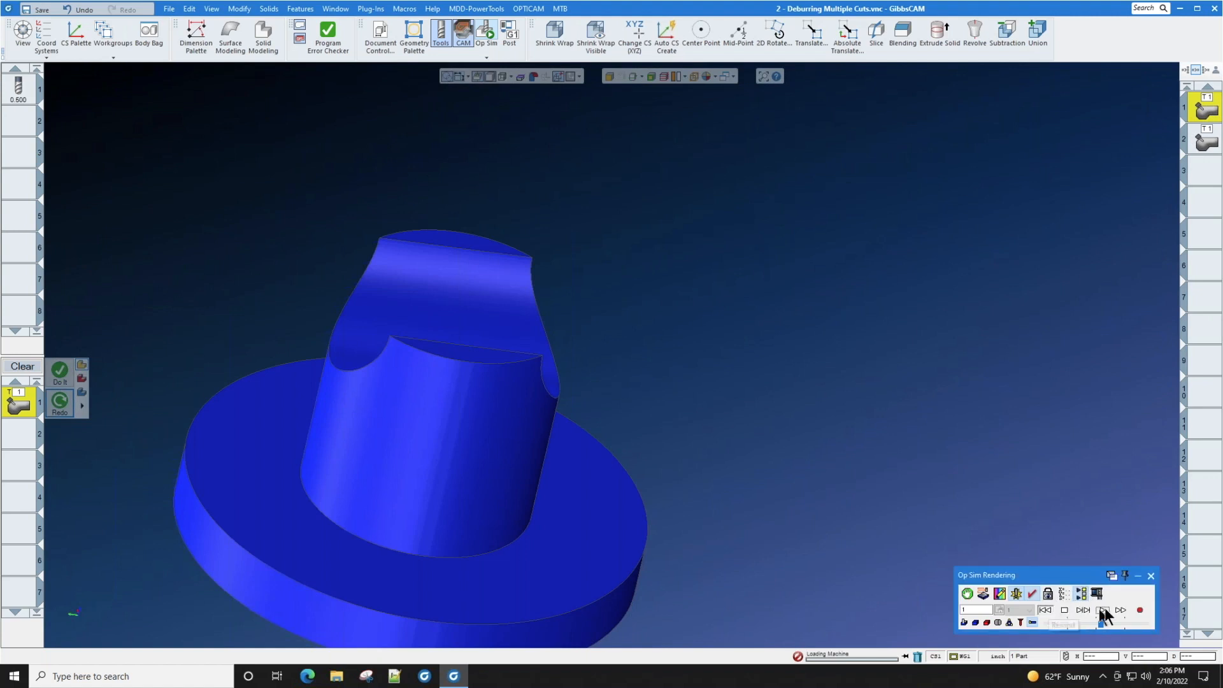
{"action": "left_click", "coordinate": [1103, 610]}
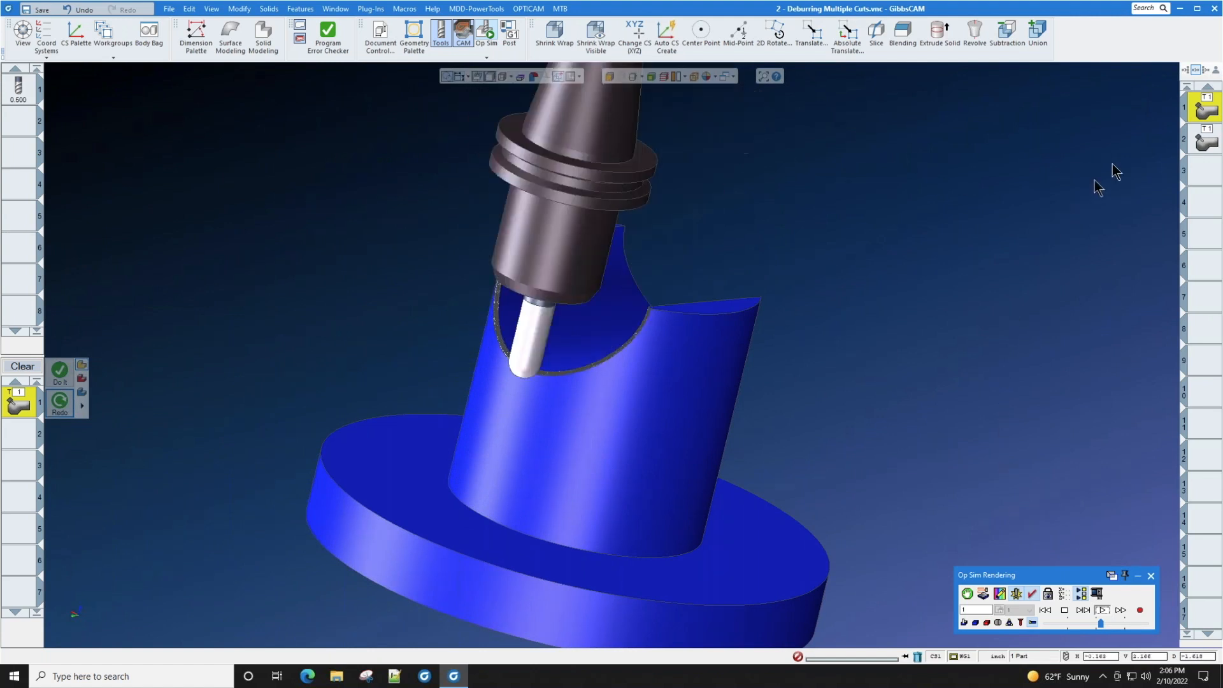
Step: Reopen the first operation's surface path settings, examine the simulated flat-cut edge up close, and end the simulation
{"action": "double_click", "coordinate": [1204, 114]}
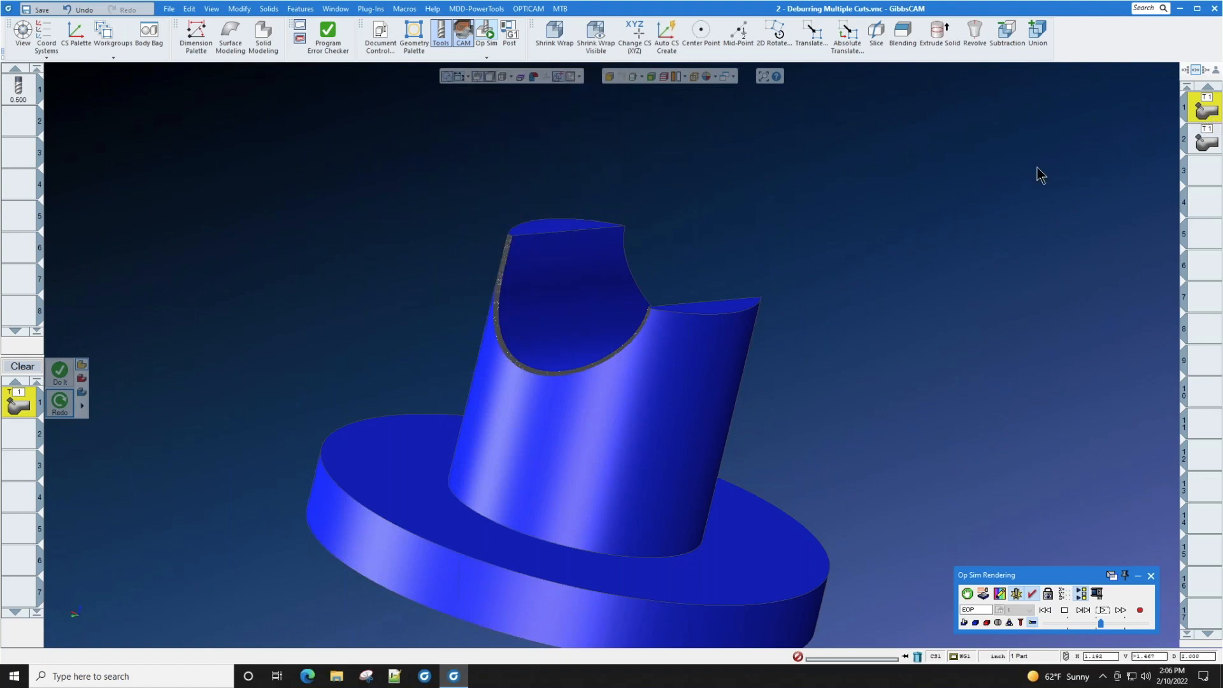
{"action": "left_click", "coordinate": [695, 162]}
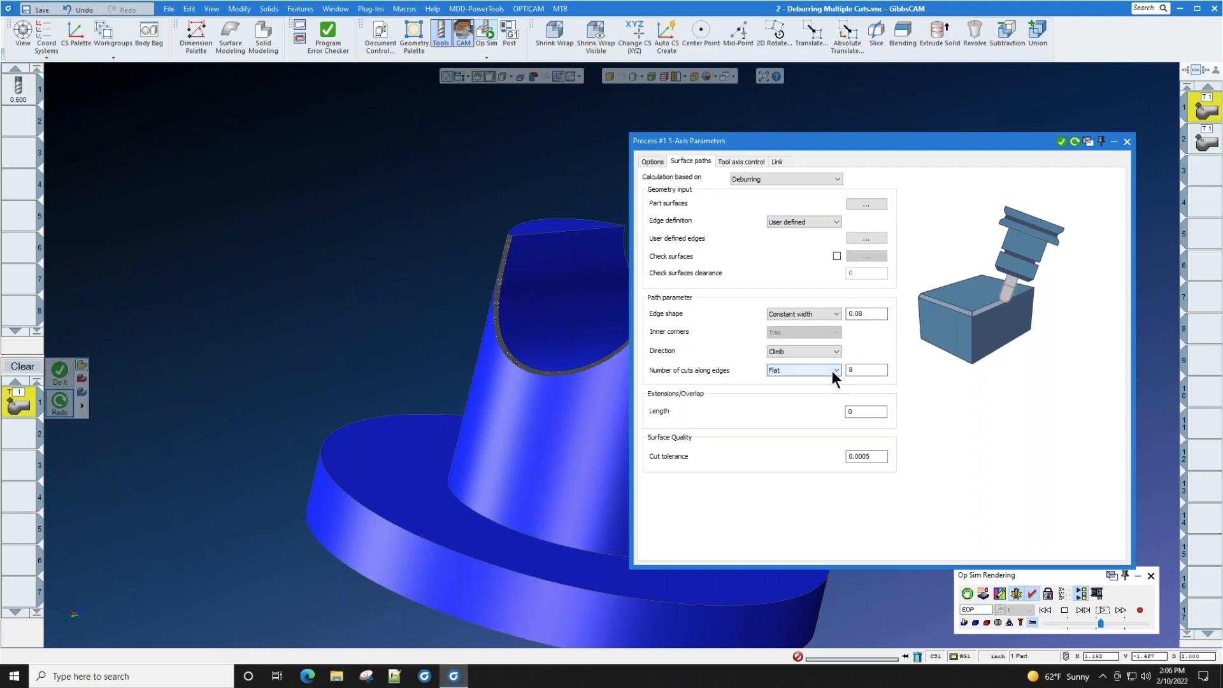
{"action": "middle_click_drag", "start_coordinate": [532, 368], "coordinate": [463, 349]}
{"action": "scroll", "coordinate": [463, 355], "scroll_direction": "up", "scroll_amount": 5}
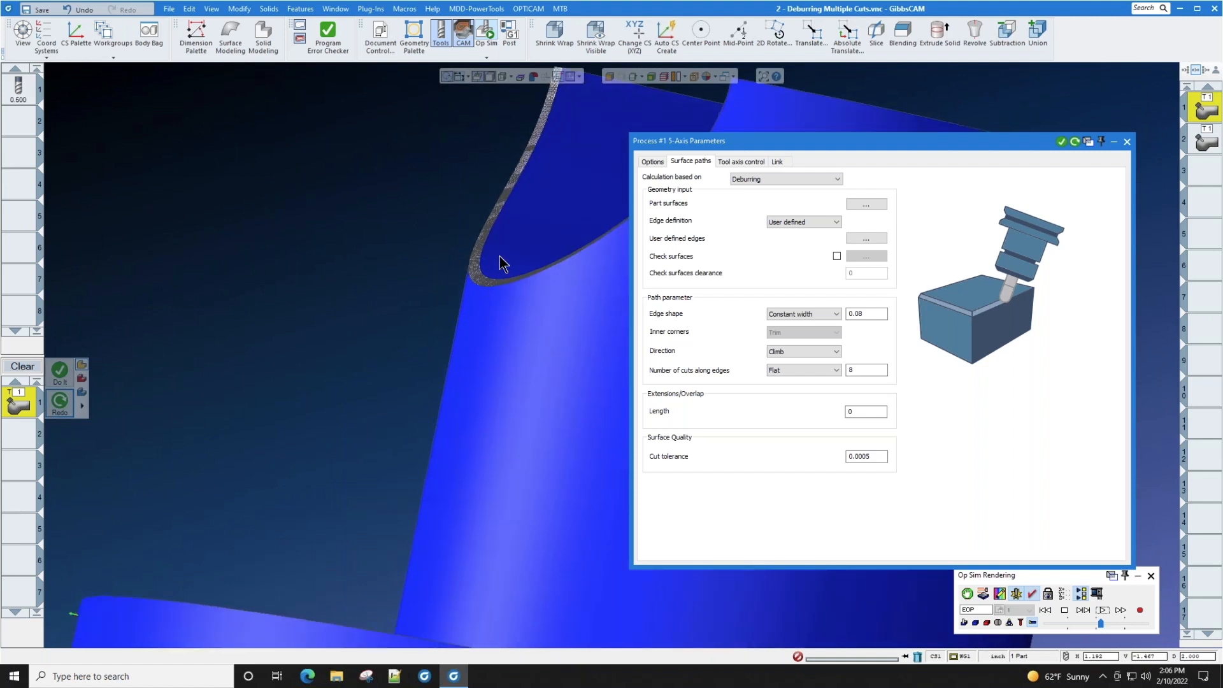
{"action": "scroll", "coordinate": [510, 316], "scroll_direction": "down", "scroll_amount": 5}
{"action": "middle_click_drag", "start_coordinate": [514, 310], "coordinate": [546, 281]}
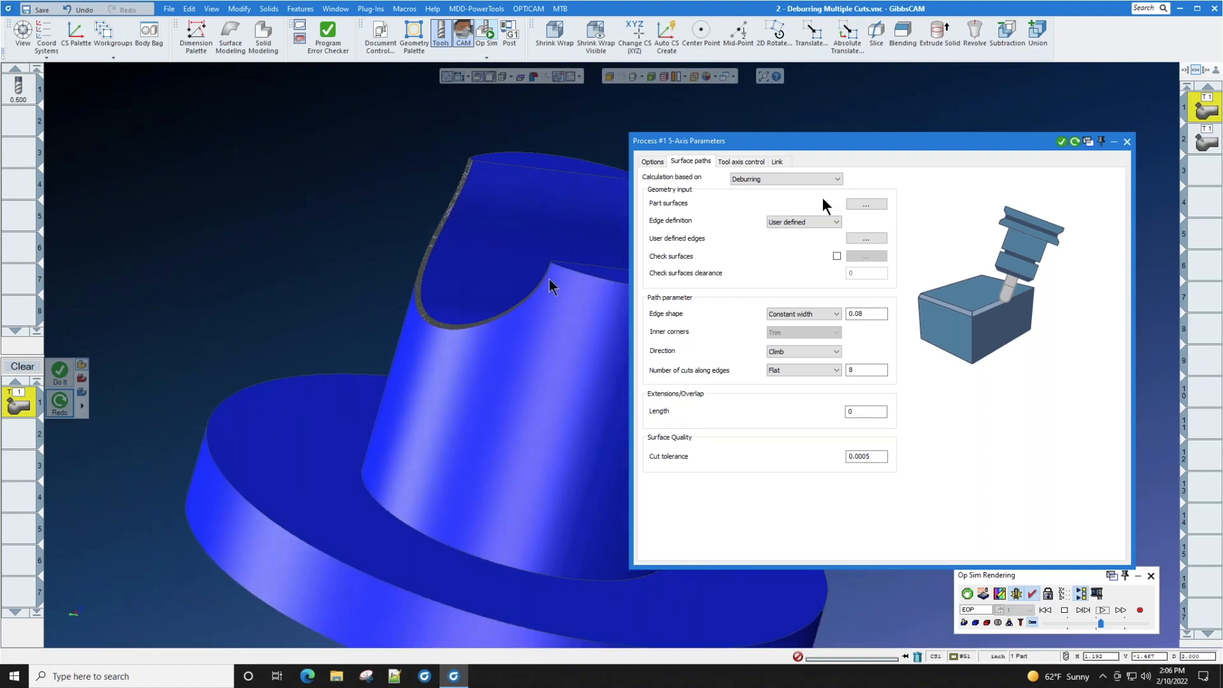
{"action": "left_click", "coordinate": [1127, 142]}
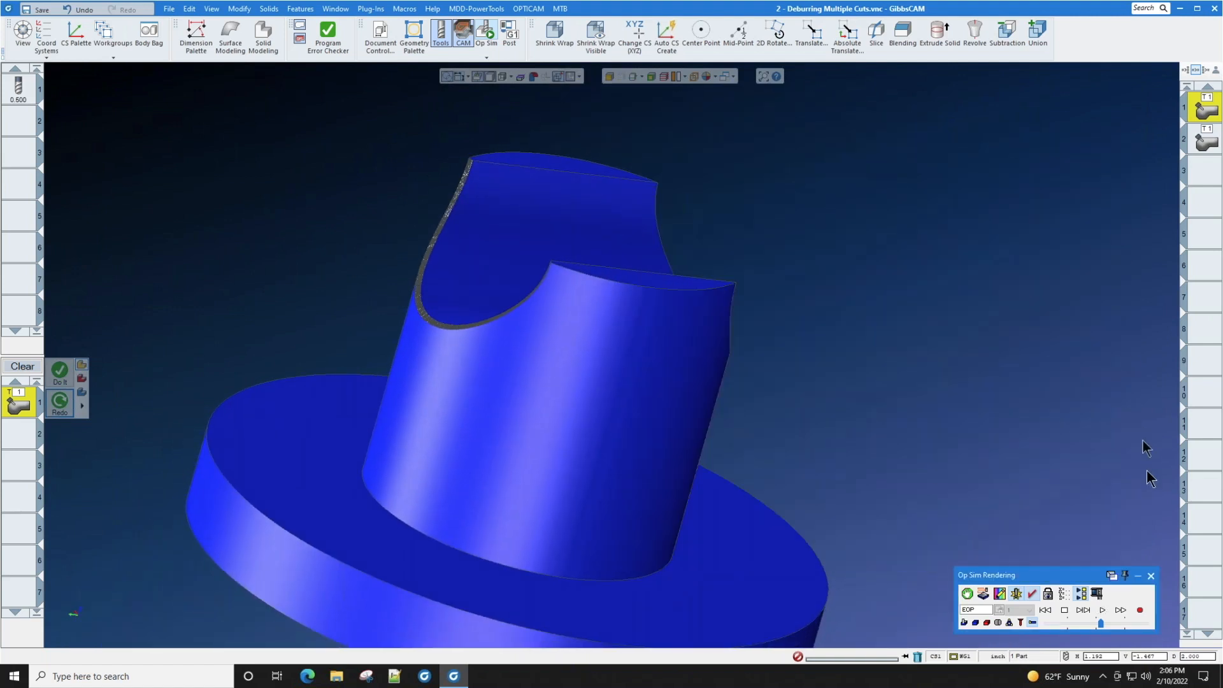
{"action": "left_click", "coordinate": [1151, 576]}
Step: Open the second operation's process and examine its toolpath and its Rounded setting for the number of cuts along edges
{"action": "double_click", "coordinate": [1208, 145]}
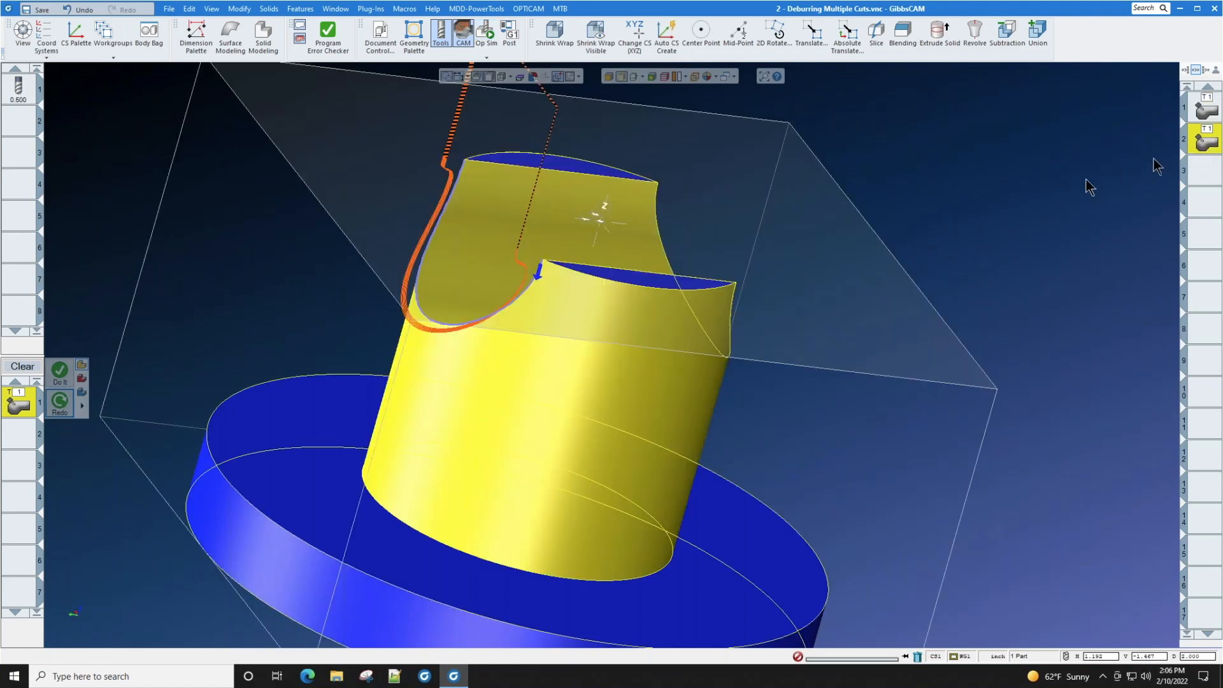
{"action": "middle_click_drag", "start_coordinate": [605, 287], "coordinate": [544, 315]}
{"action": "left_click", "coordinate": [696, 163]}
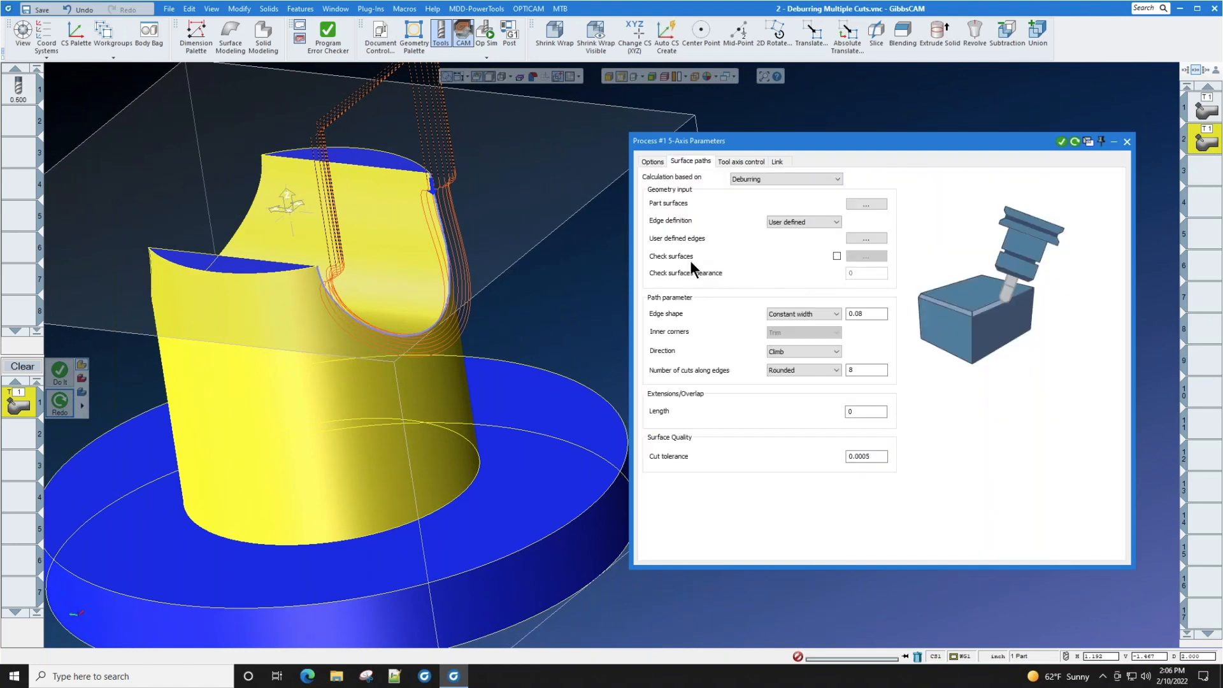
{"action": "left_click", "coordinate": [816, 370]}
{"action": "left_click", "coordinate": [814, 387]}
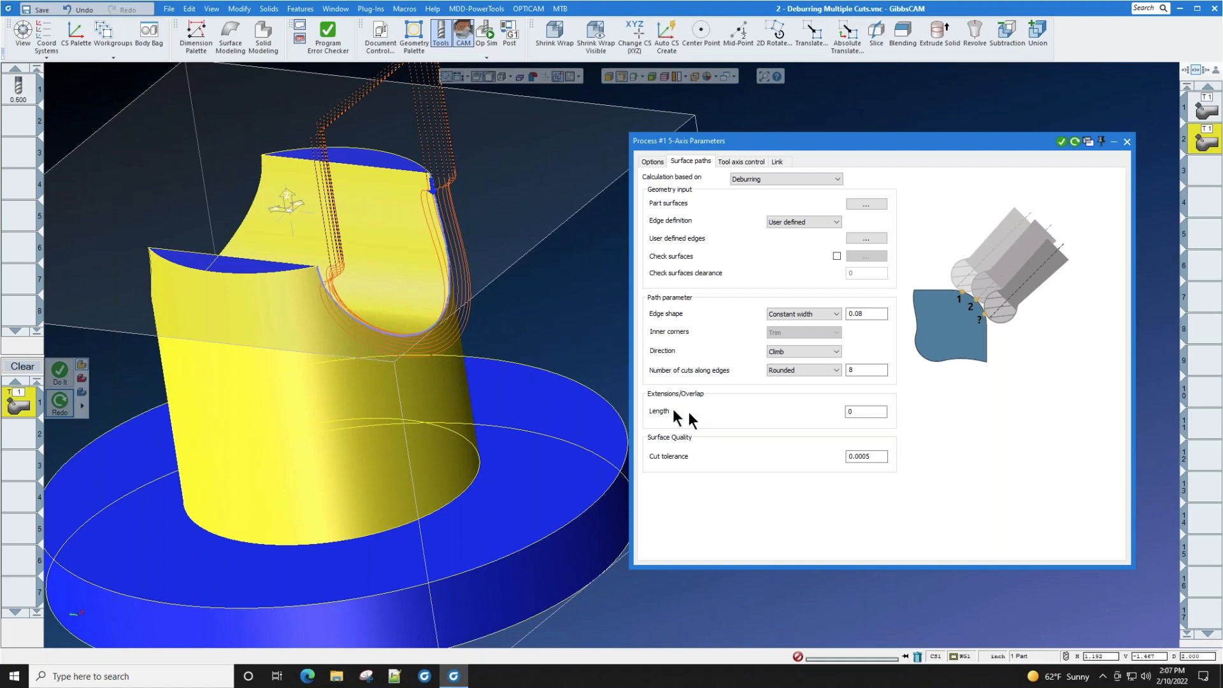
{"action": "left_click", "coordinate": [1127, 142]}
Step: Simulate the second deburring operation with Op Sim and inspect the rounded edge it cuts
{"action": "left_click", "coordinate": [487, 27]}
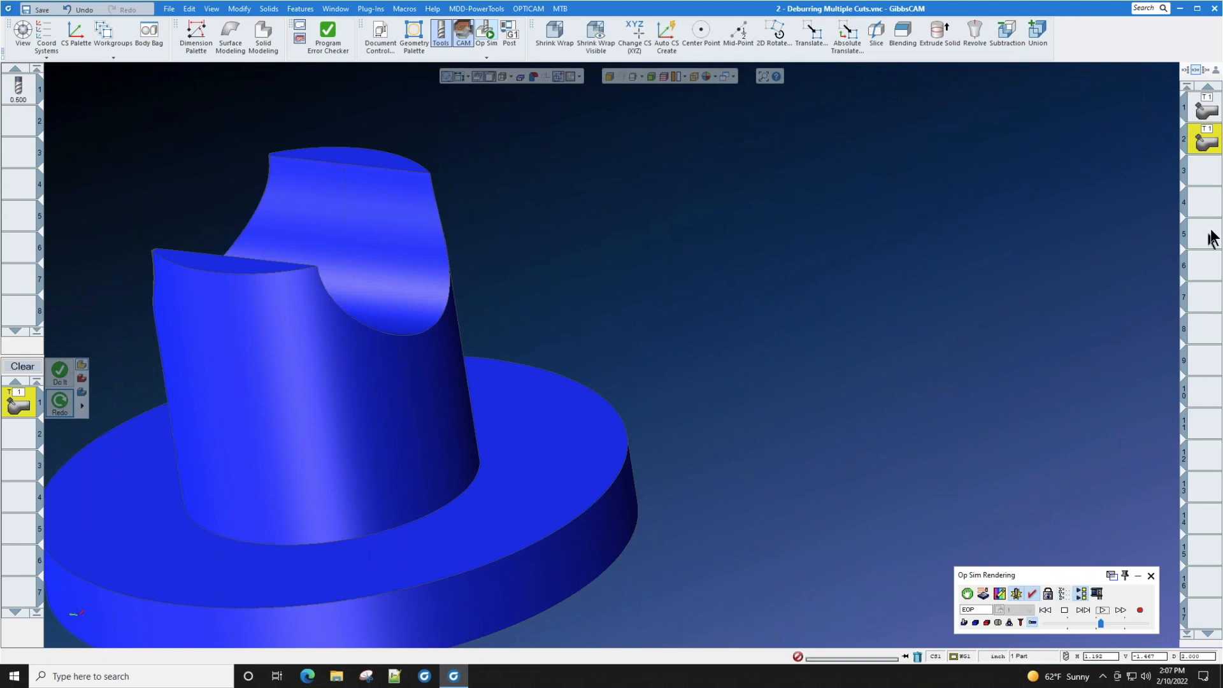
{"action": "left_click", "coordinate": [1041, 610]}
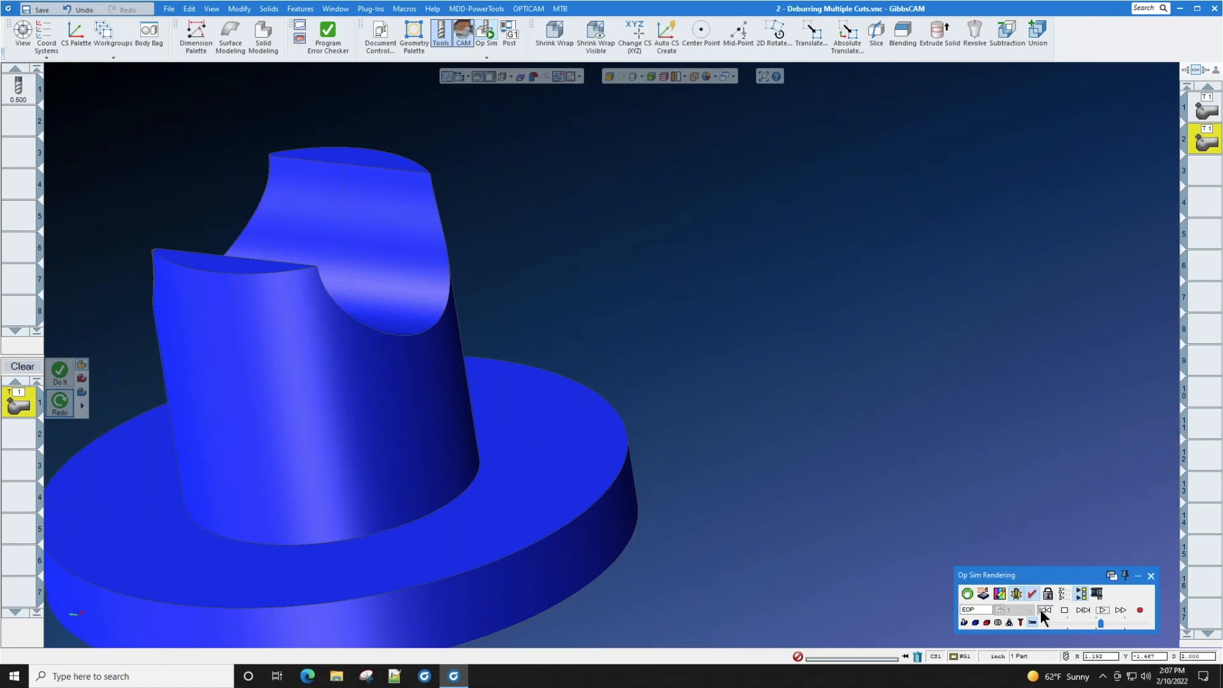
{"action": "left_click", "coordinate": [1080, 593]}
{"action": "left_click", "coordinate": [1093, 606]}
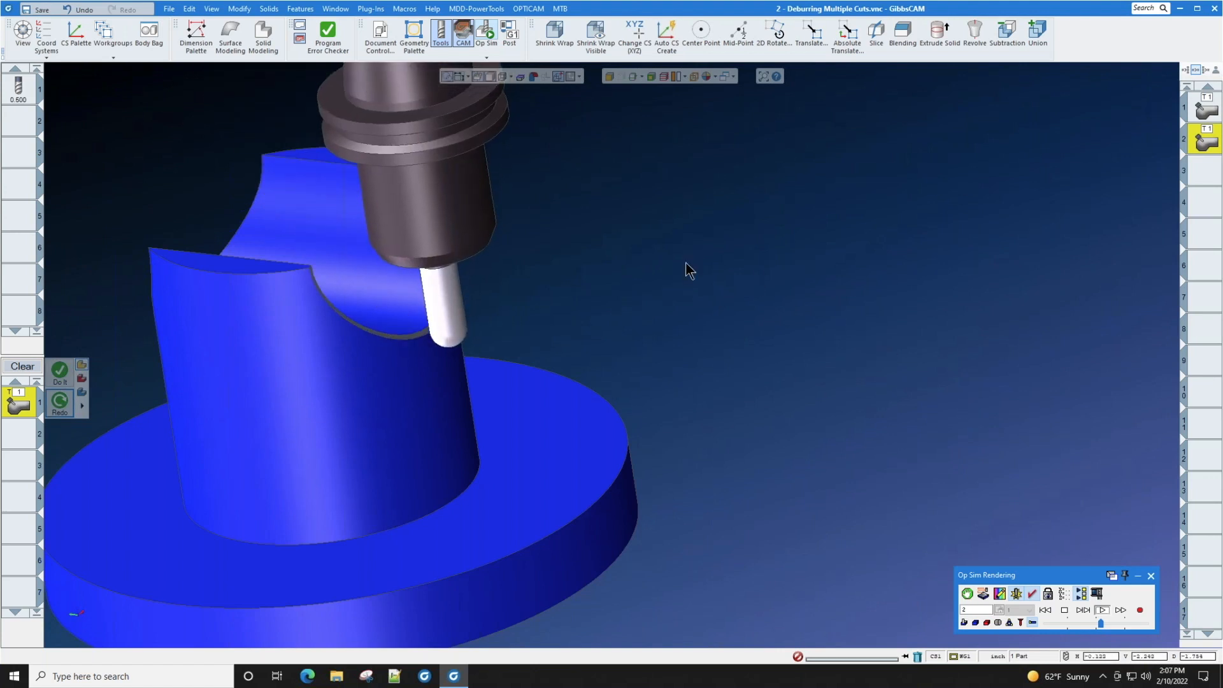
{"action": "middle_click_drag", "start_coordinate": [658, 342], "coordinate": [630, 262]}
{"action": "scroll", "coordinate": [637, 338], "scroll_direction": "up", "scroll_amount": 3}
{"action": "scroll", "coordinate": [612, 249], "scroll_direction": "down", "scroll_amount": 2}
Step: Open the recent part file 2-2 - Deburring Multiple Cuts - Contact Cone-Cylinder.vnc without saving changes to the current part
{"action": "left_click", "coordinate": [172, 7]}
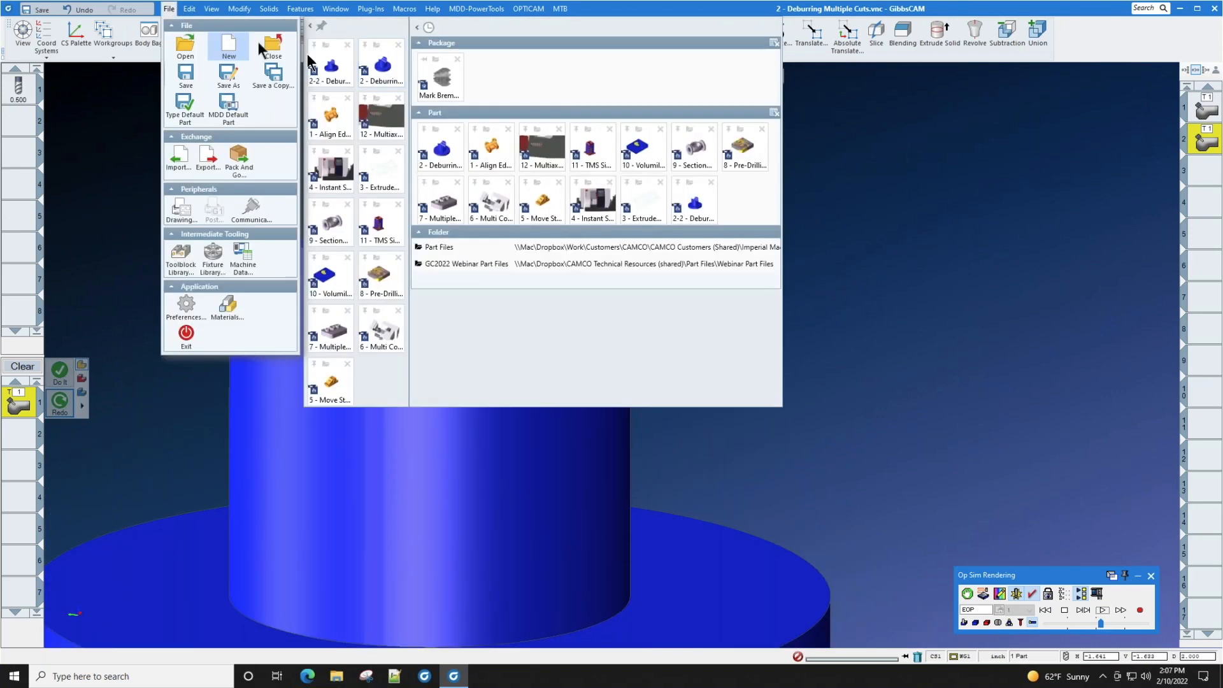
{"action": "left_click", "coordinate": [332, 63]}
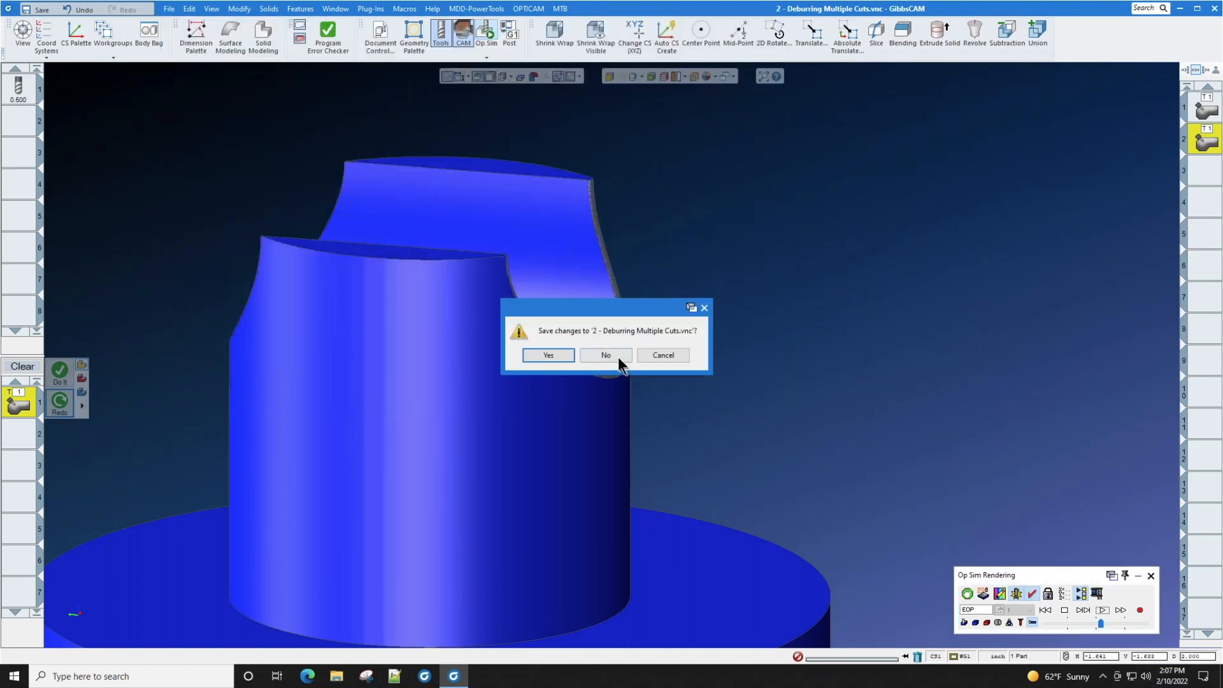
{"action": "left_click", "coordinate": [618, 357]}
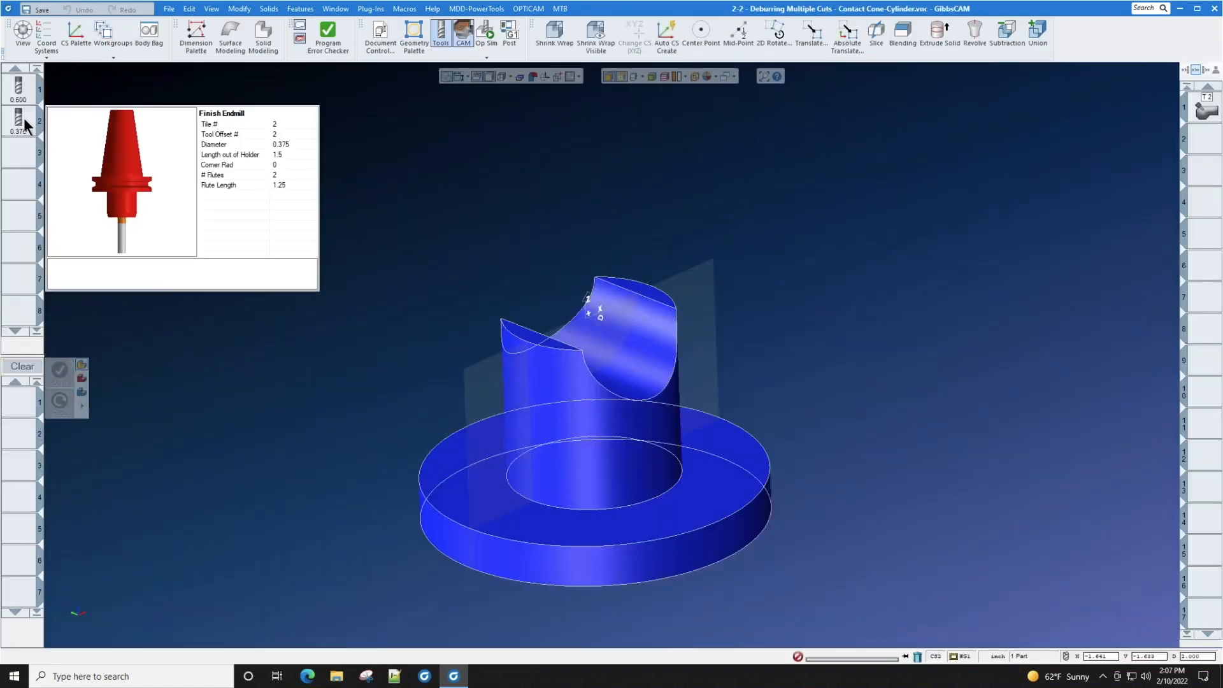
Step: Examine the definitions of the 0.5 ball endmill and the 0.375 finish endmill
{"action": "mouse_move", "coordinate": [17, 87]}
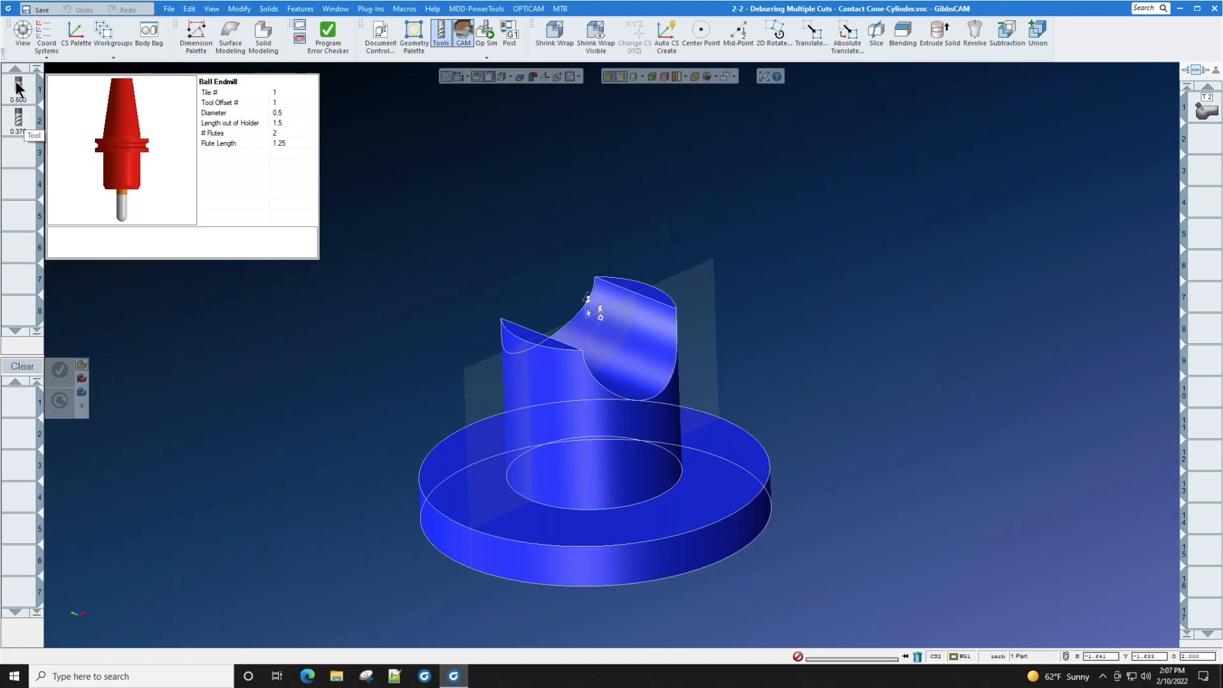
{"action": "left_click", "coordinate": [18, 87]}
{"action": "double_click", "coordinate": [17, 88]}
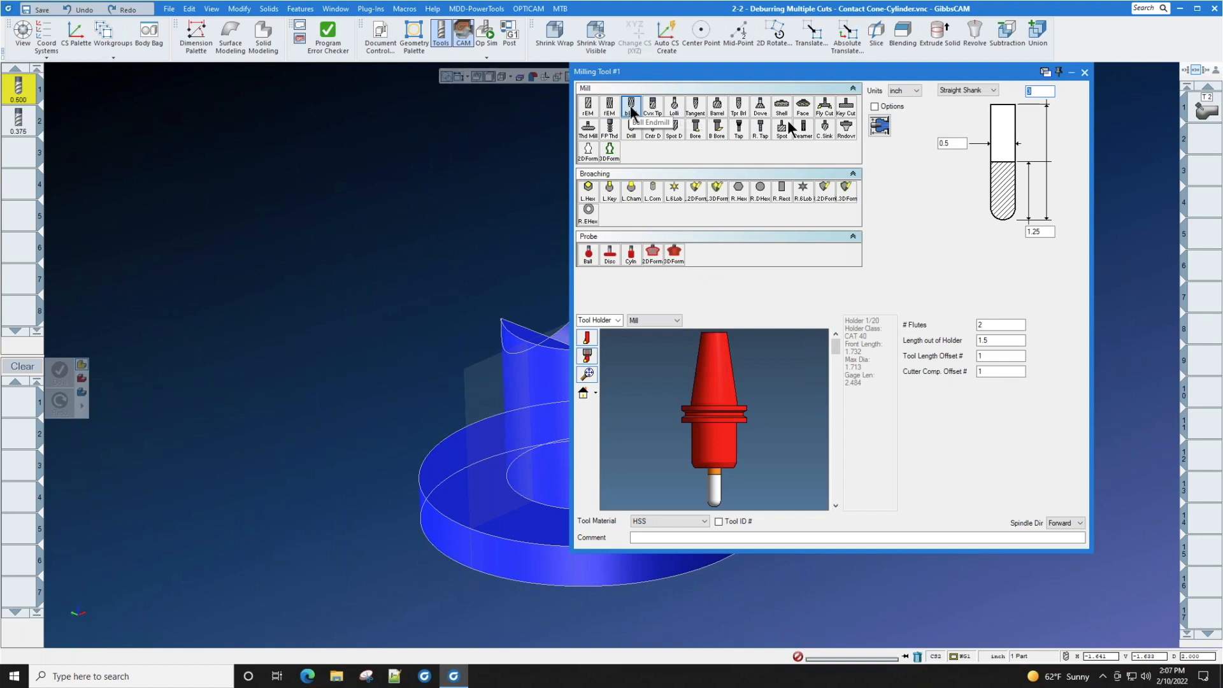
{"action": "left_click", "coordinate": [1085, 72]}
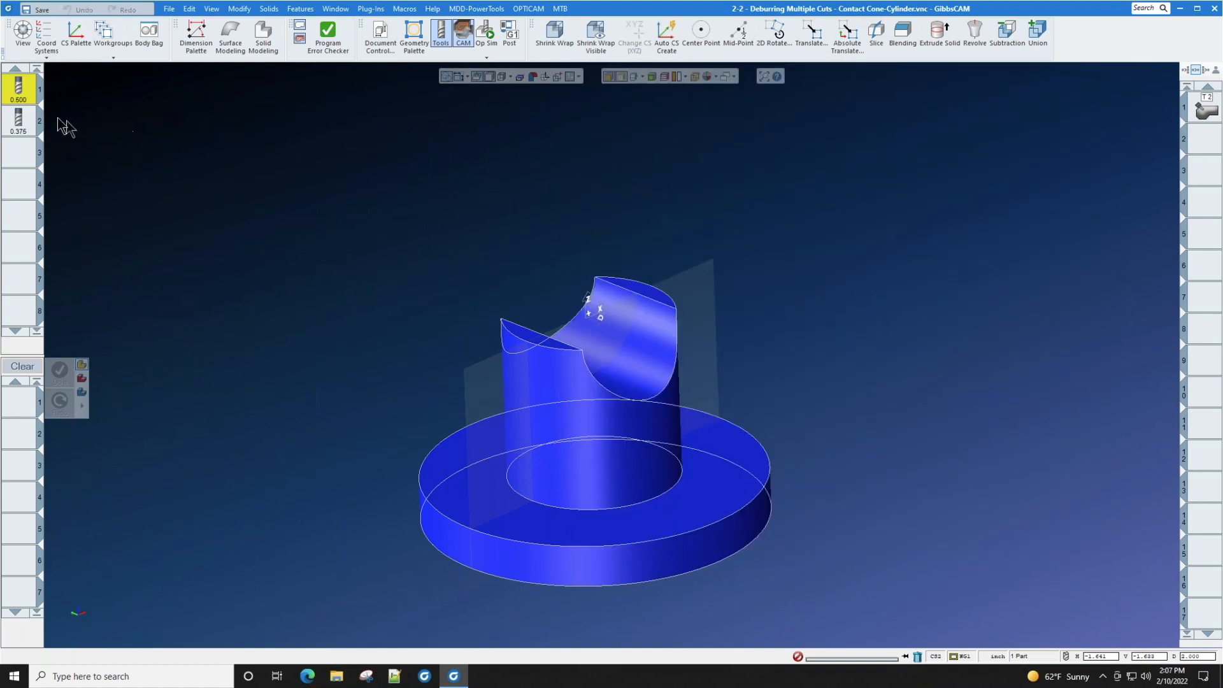
{"action": "left_click", "coordinate": [27, 124]}
{"action": "double_click", "coordinate": [27, 125]}
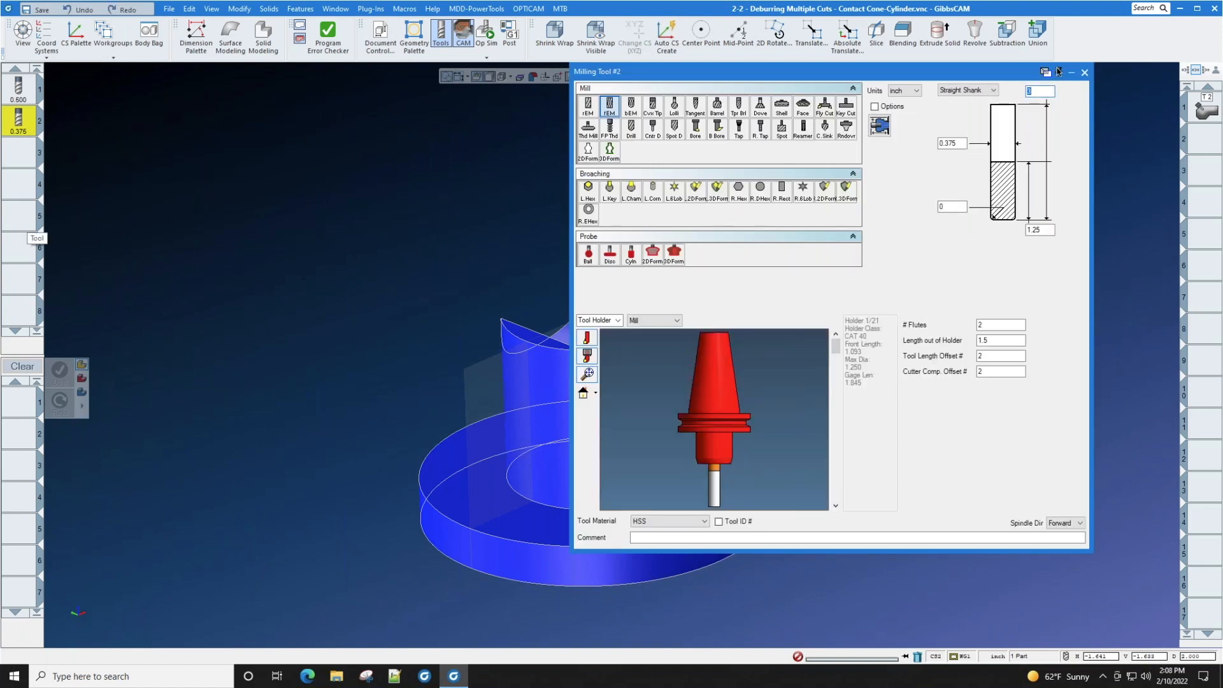
{"action": "left_click", "coordinate": [1085, 72]}
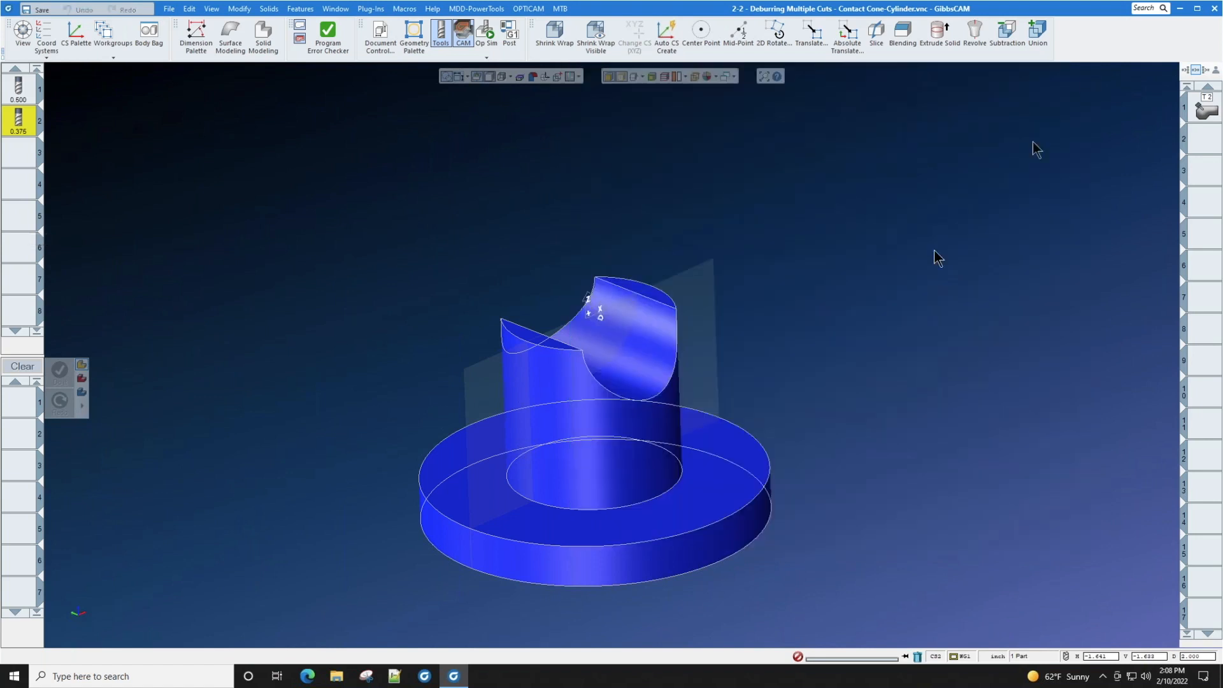
Step: Open the operation's 5-axis process and examine its Deburring surface path settings and inner corner options
{"action": "double_click", "coordinate": [1206, 113]}
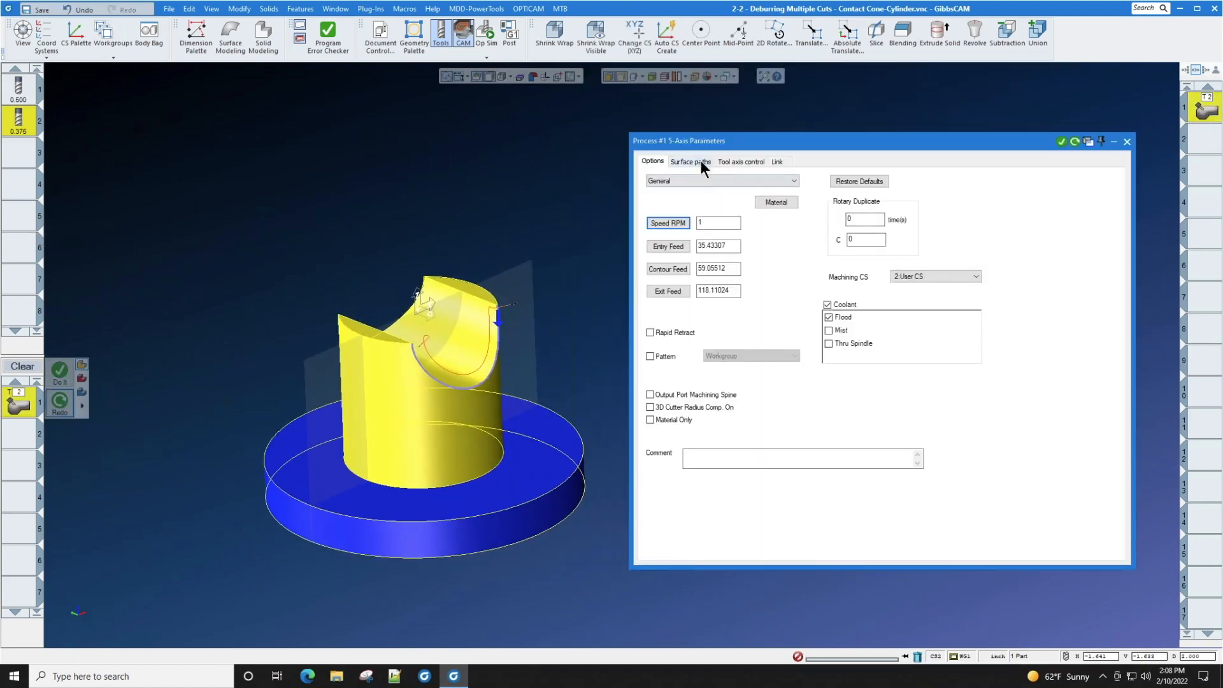
{"action": "left_click", "coordinate": [691, 161]}
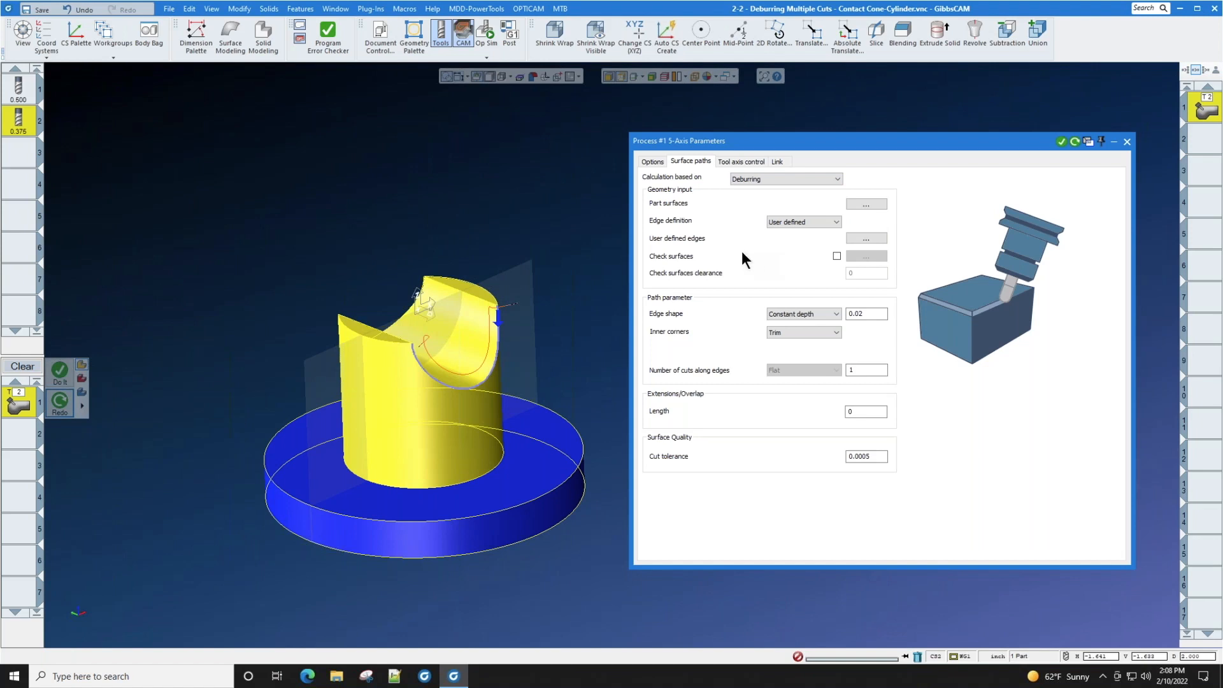
{"action": "left_click", "coordinate": [835, 333]}
{"action": "left_click", "coordinate": [822, 342]}
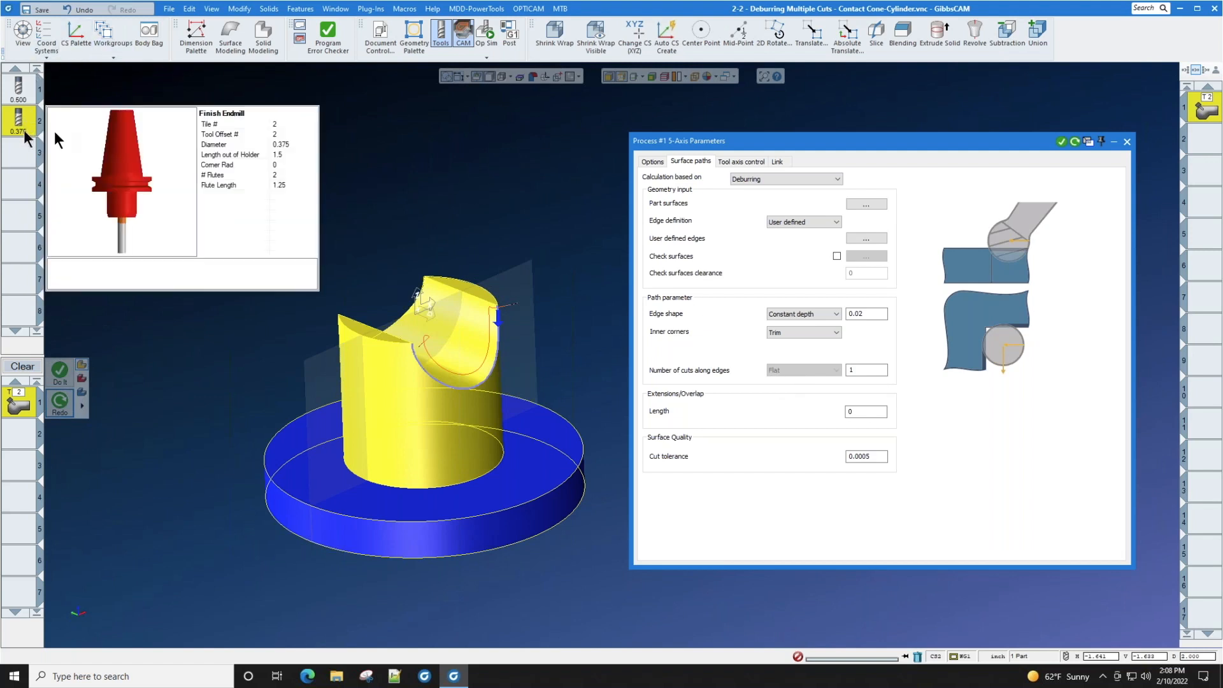
{"action": "left_click", "coordinate": [1125, 142]}
Step: Simulate the deburring operation with Op Sim at a reduced speed and inspect the deburred edge of the saddle cut
{"action": "left_click", "coordinate": [486, 33]}
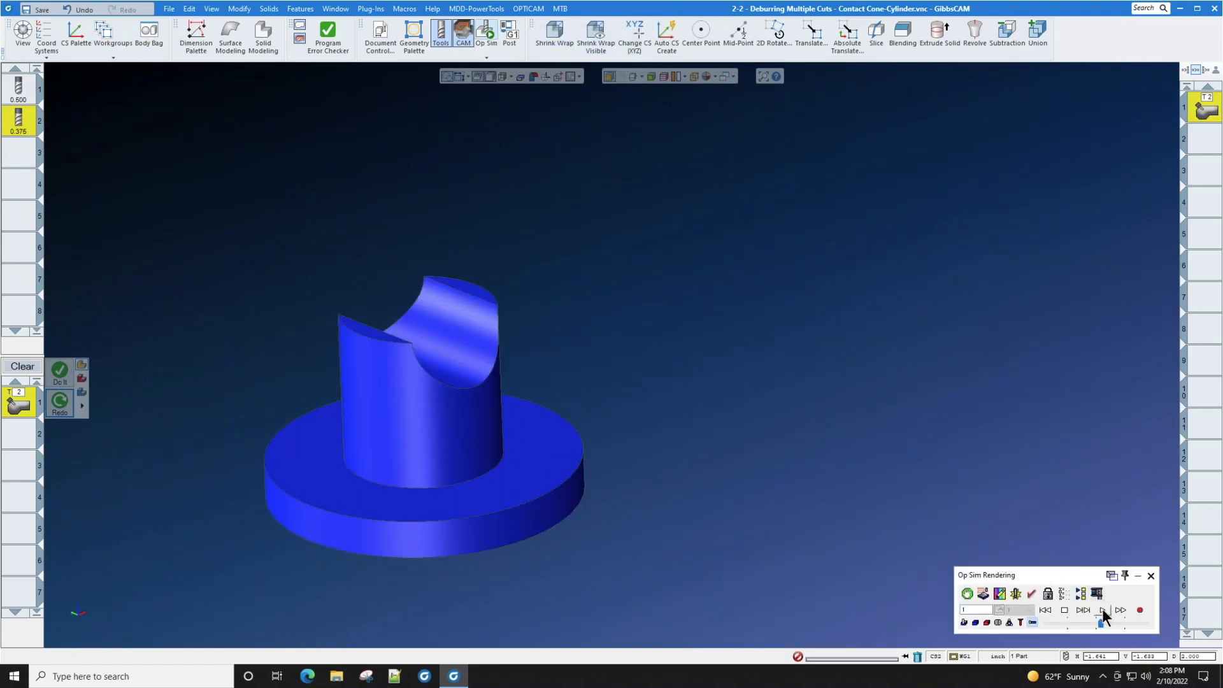
{"action": "left_click_drag", "start_coordinate": [1100, 622], "coordinate": [1078, 624]}
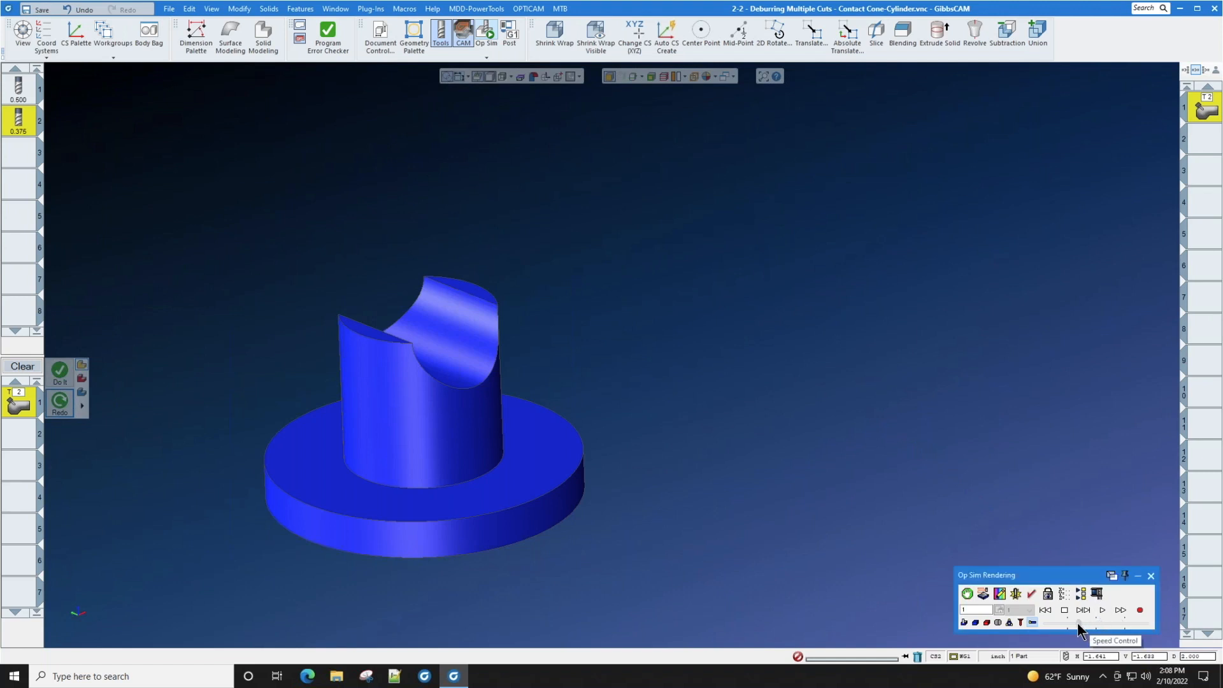
{"action": "left_click", "coordinate": [1102, 610]}
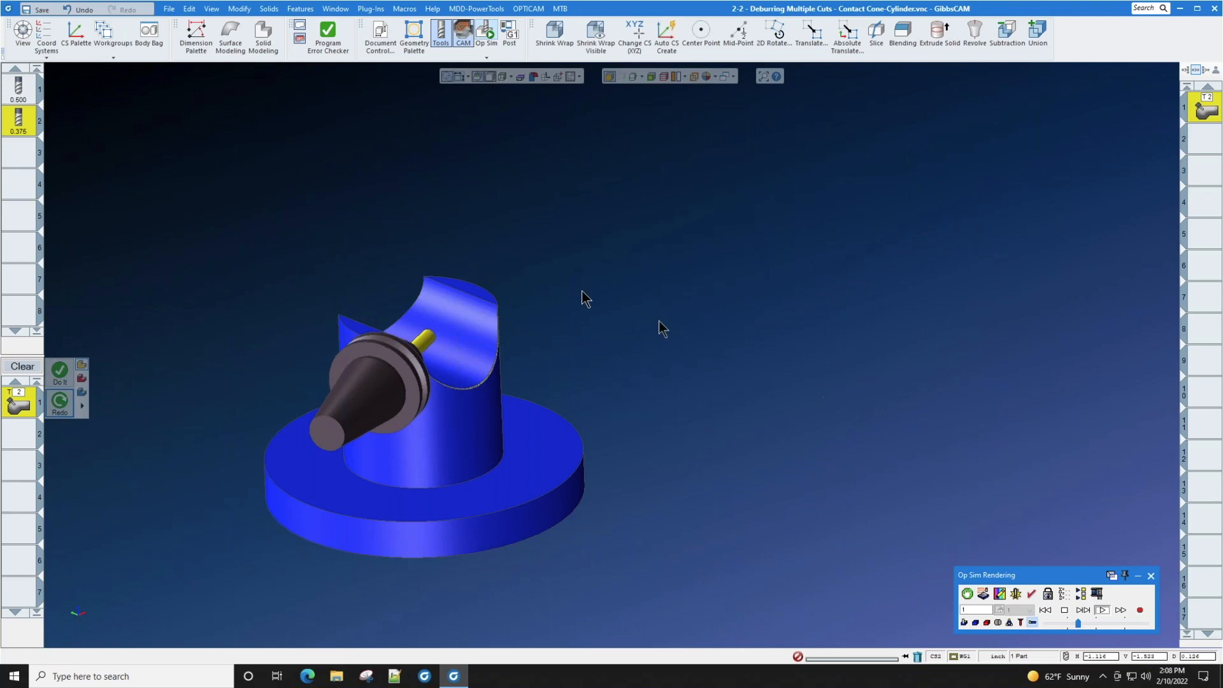
{"action": "scroll", "coordinate": [510, 423], "scroll_direction": "up", "scroll_amount": 5}
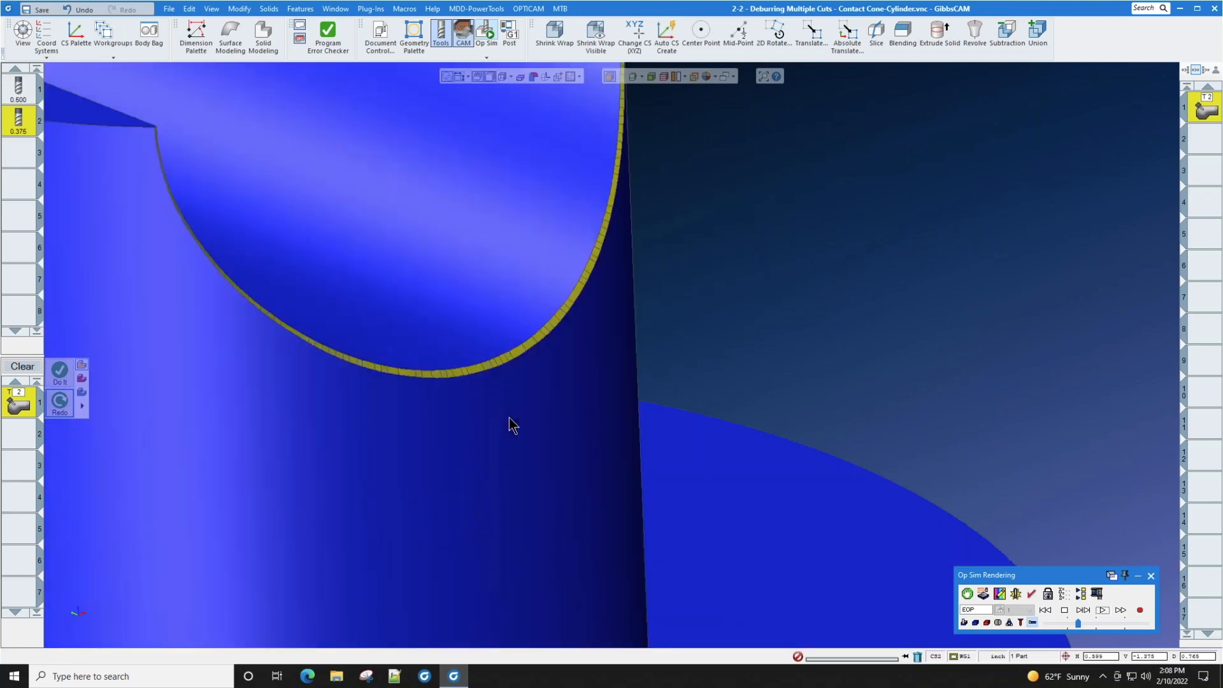
{"action": "scroll", "coordinate": [523, 434], "scroll_direction": "down", "scroll_amount": 5}
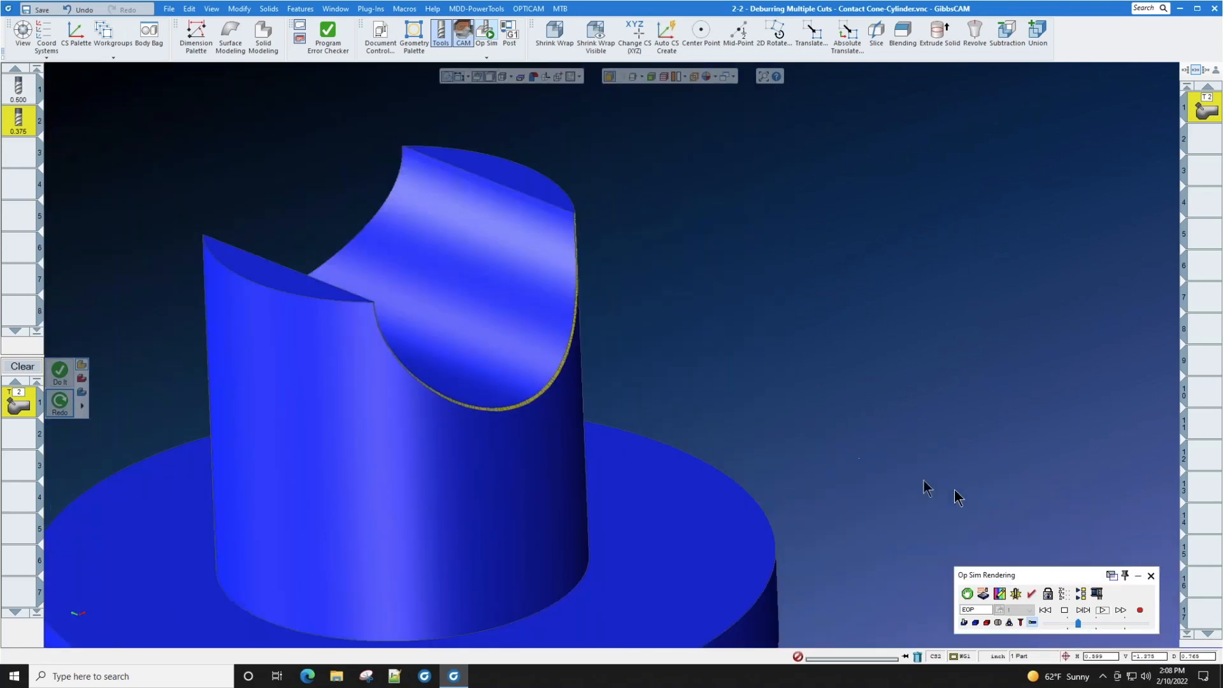
{"action": "left_click", "coordinate": [1148, 575]}
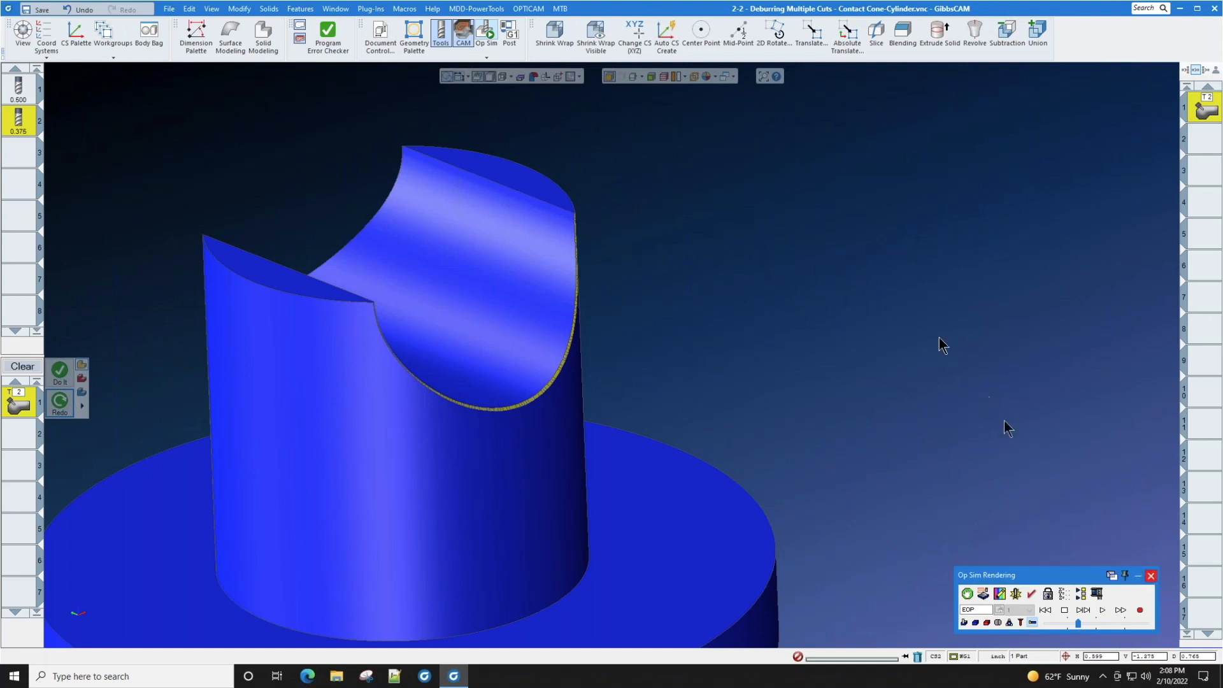
Step: Review the deburring process's surface path settings again and compare the ball endmill with the finish endmill
{"action": "double_click", "coordinate": [1201, 110]}
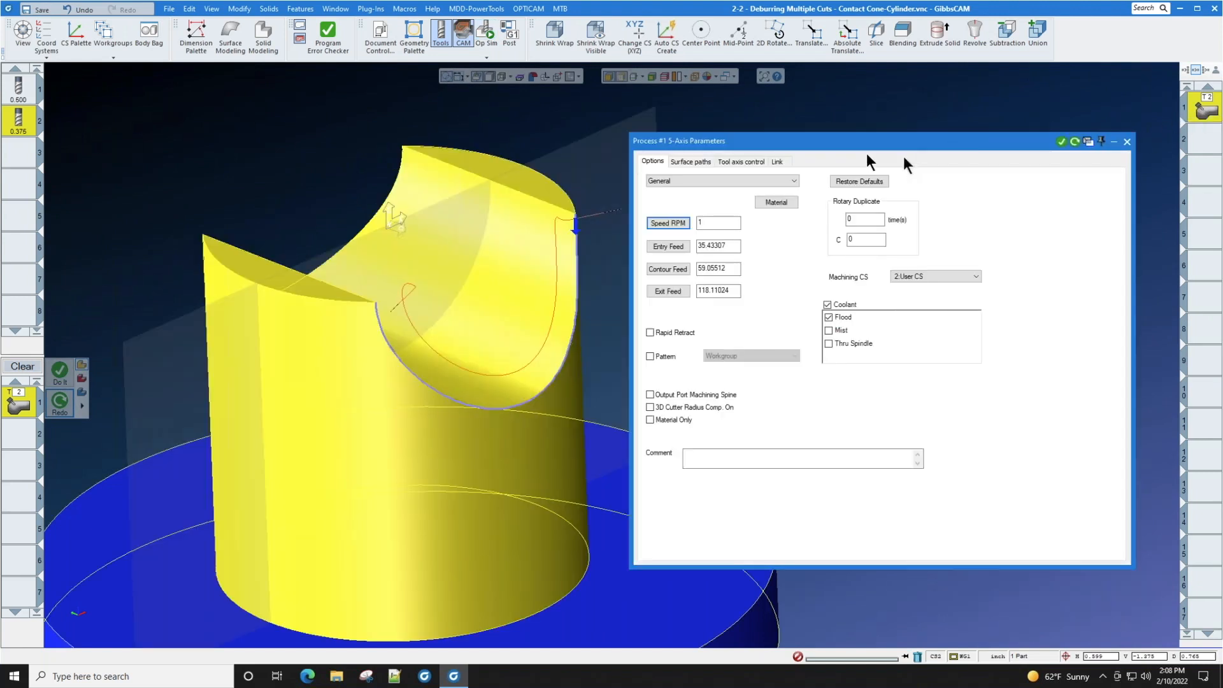
{"action": "left_click", "coordinate": [692, 162]}
{"action": "mouse_move", "coordinate": [13, 90]}
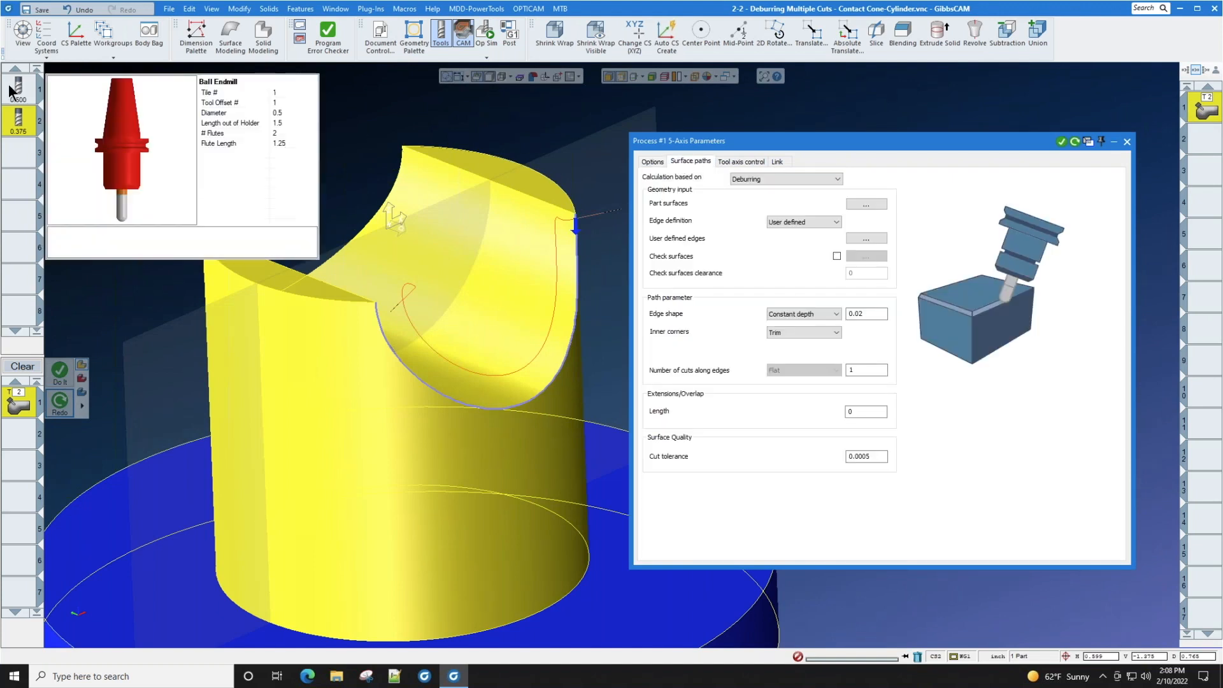
{"action": "mouse_move", "coordinate": [21, 132]}
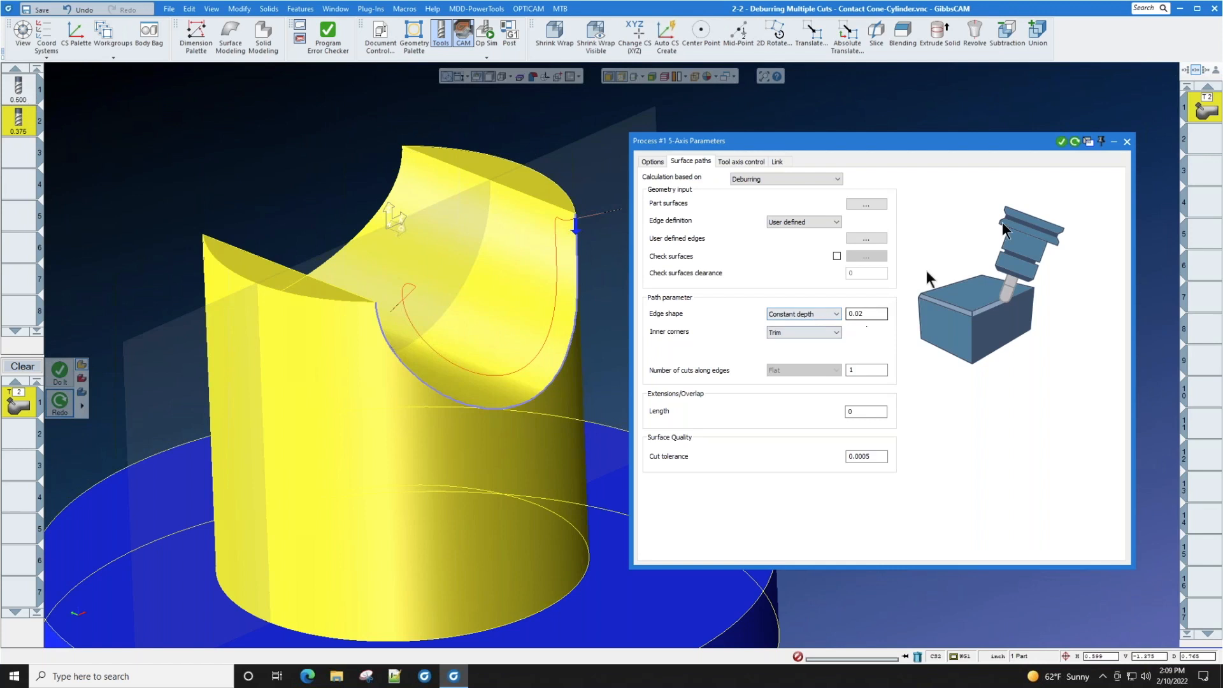
{"action": "left_click", "coordinate": [1126, 143]}
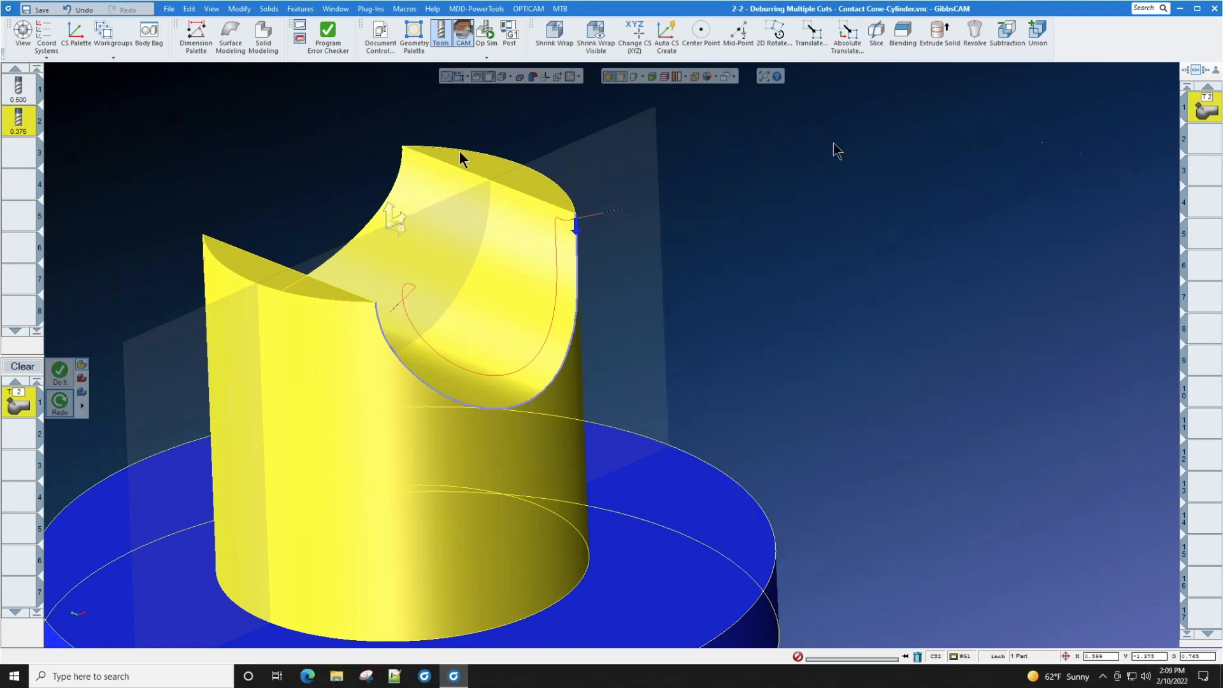
Step: Open the recent part file 3 - Extrude Surface - OptiCAM Start Hole.vnc without saving changes to the current part
{"action": "left_click", "coordinate": [168, 9]}
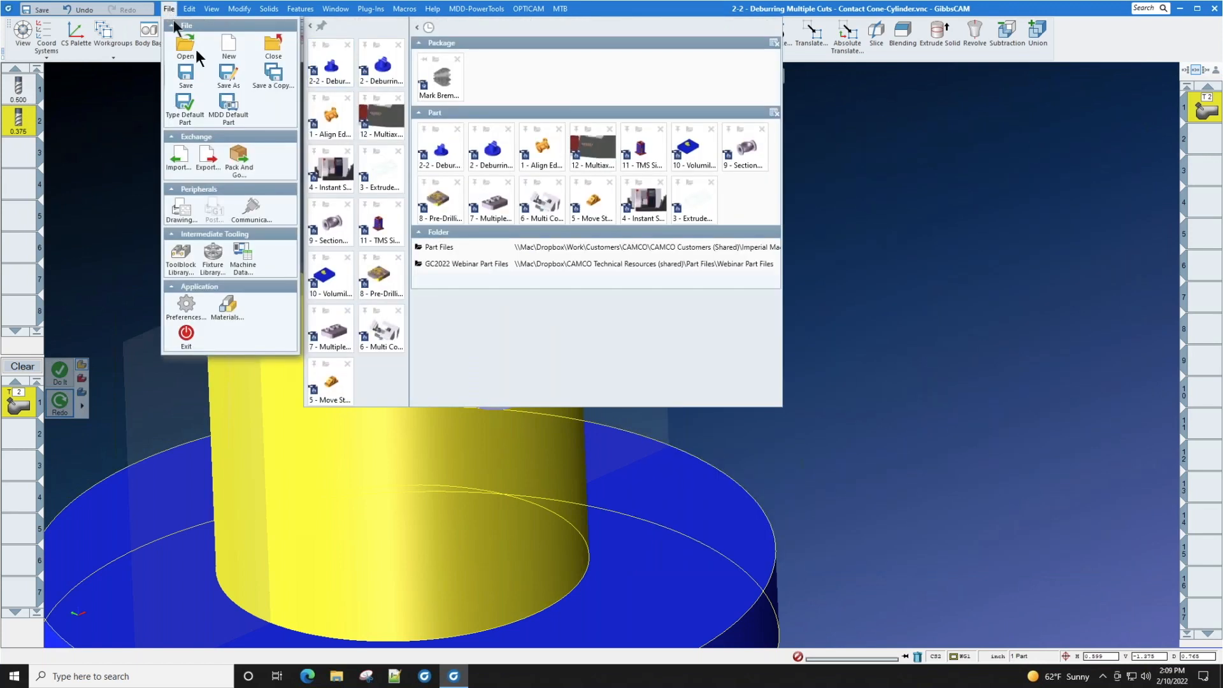
{"action": "left_click", "coordinate": [381, 170]}
{"action": "left_click", "coordinate": [604, 356]}
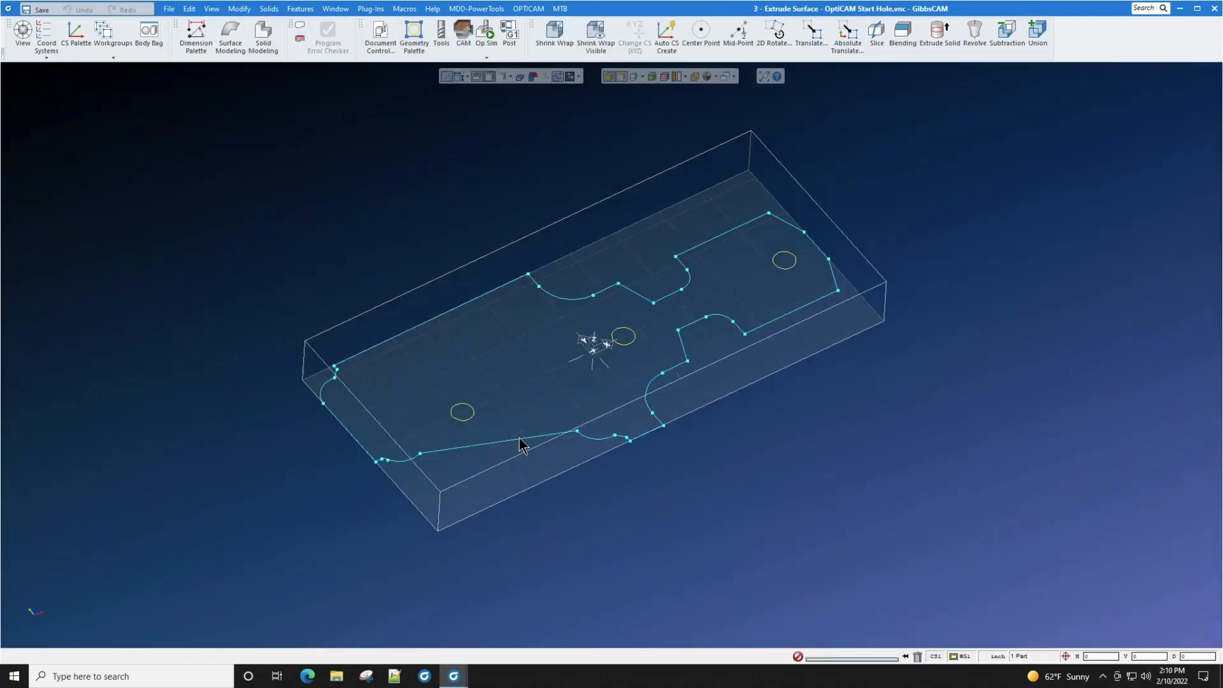
Step: Extrude the closed outer profile as a surface sheet down to Z -0.5
{"action": "double_click", "coordinate": [518, 437]}
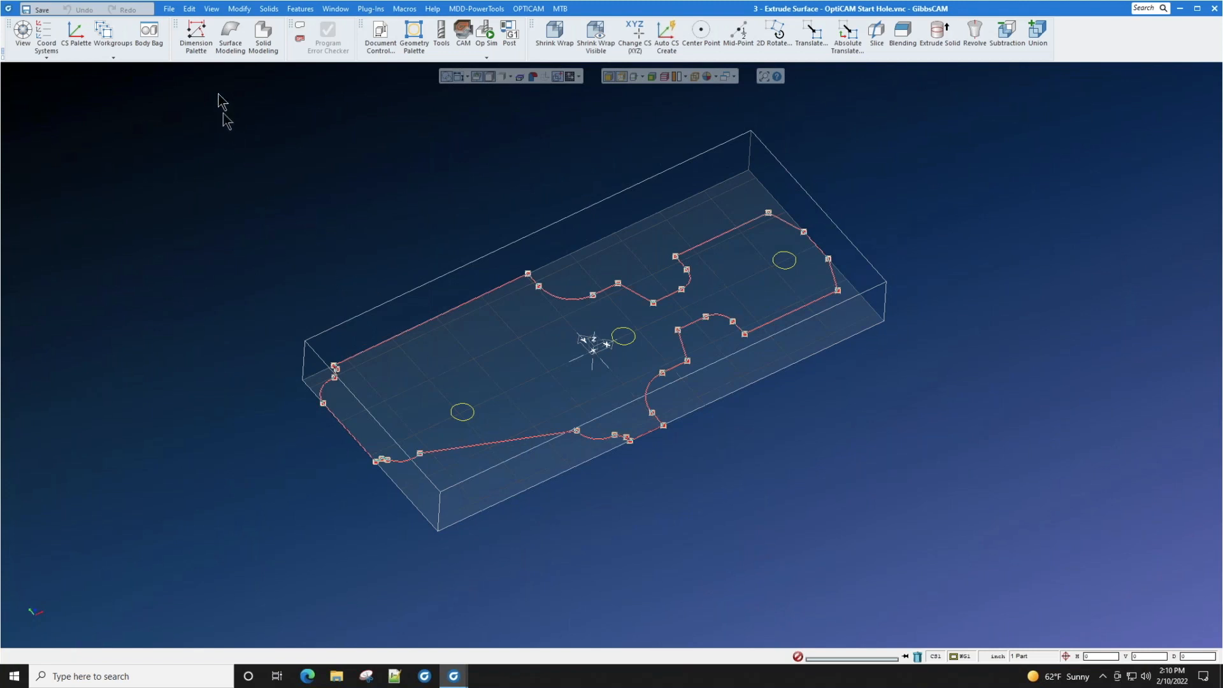
{"action": "left_click", "coordinate": [230, 37]}
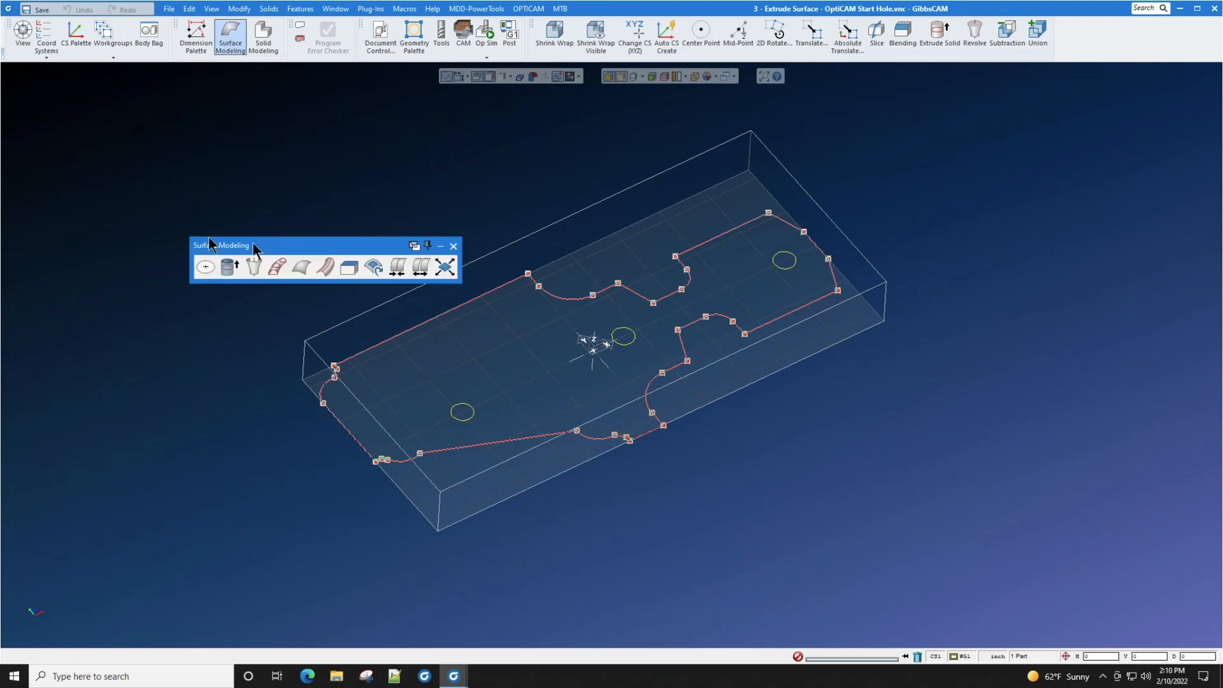
{"action": "left_click_drag", "start_coordinate": [303, 249], "coordinate": [326, 156]}
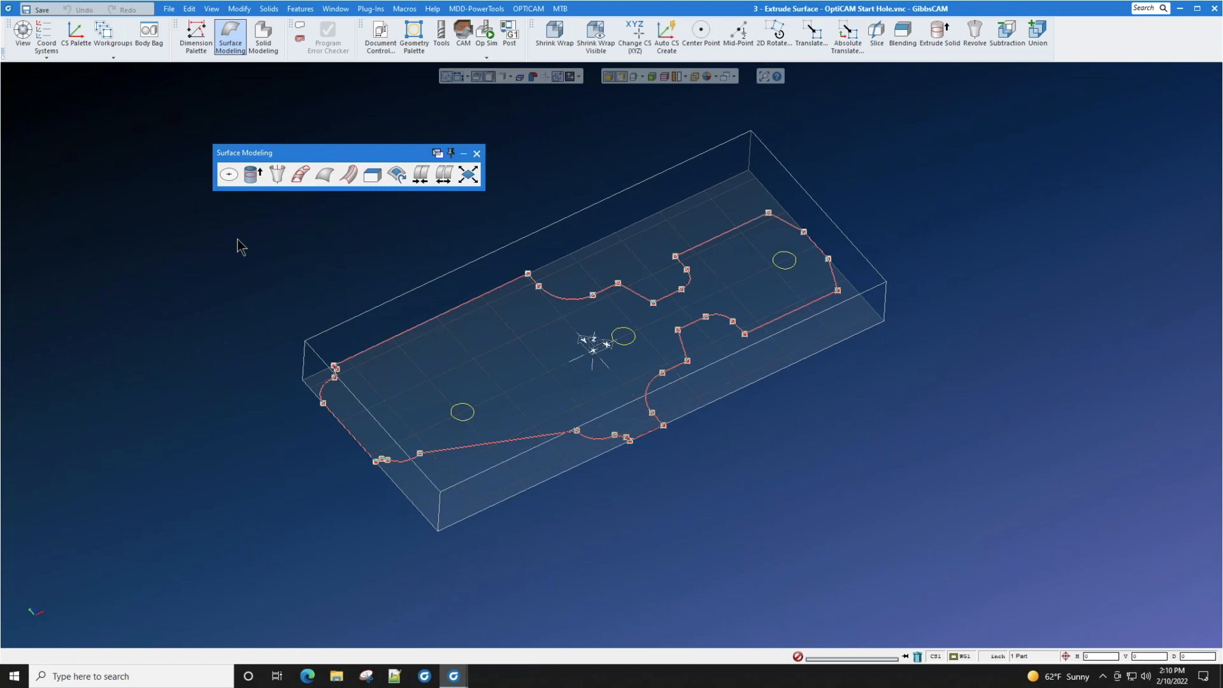
{"action": "left_click", "coordinate": [252, 175]}
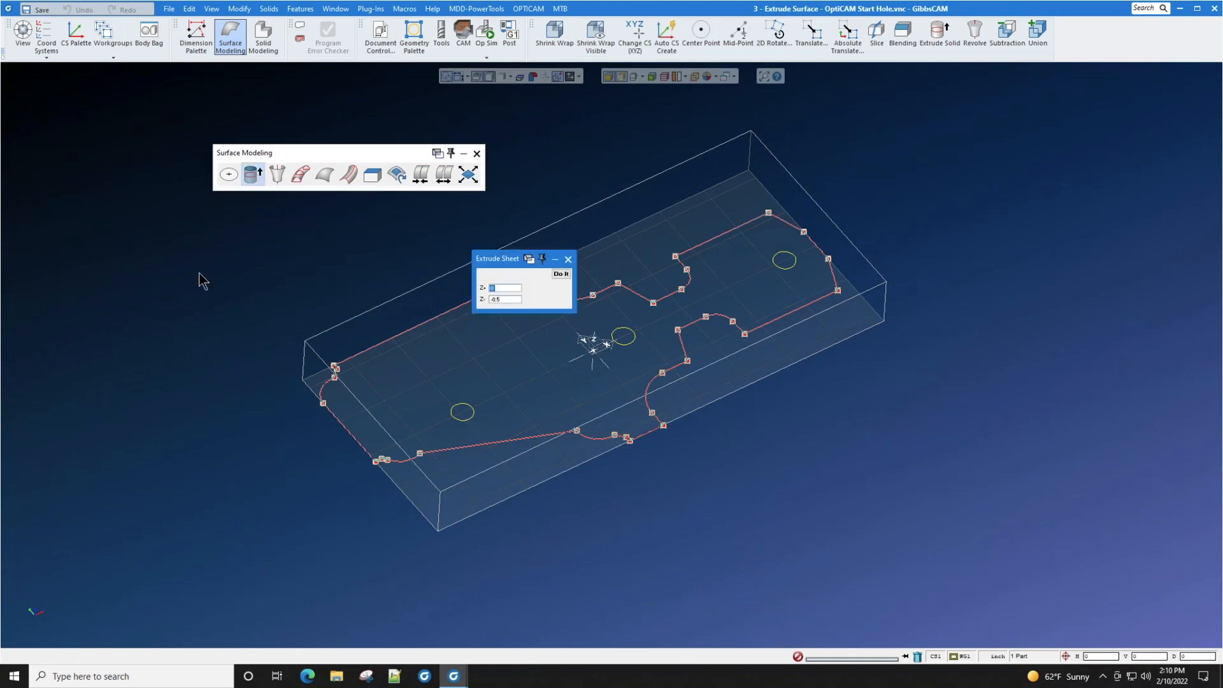
{"action": "left_click", "coordinate": [556, 275]}
{"action": "middle_click_drag", "start_coordinate": [535, 489], "coordinate": [529, 516]}
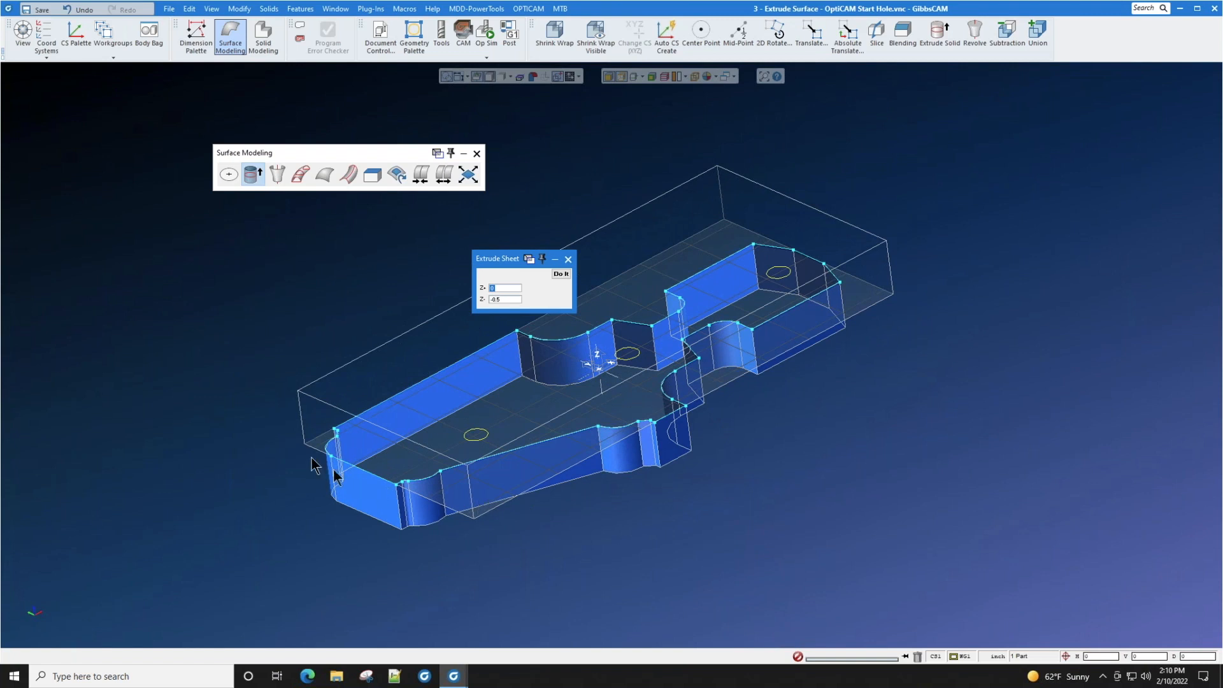
Step: Extrude the middle circle as a surface sheet down to Z -0.5, and select the extruded cylinder
{"action": "left_click", "coordinate": [536, 11]}
{"action": "left_click", "coordinate": [361, 301]}
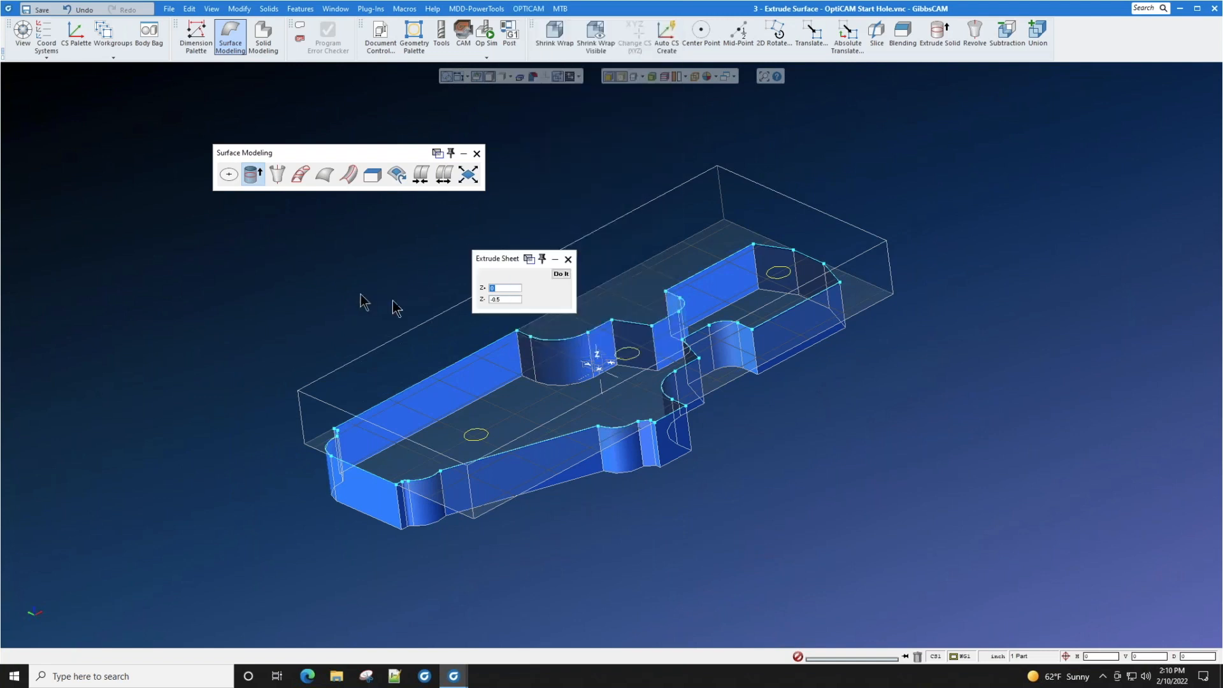
{"action": "left_click", "coordinate": [627, 353]}
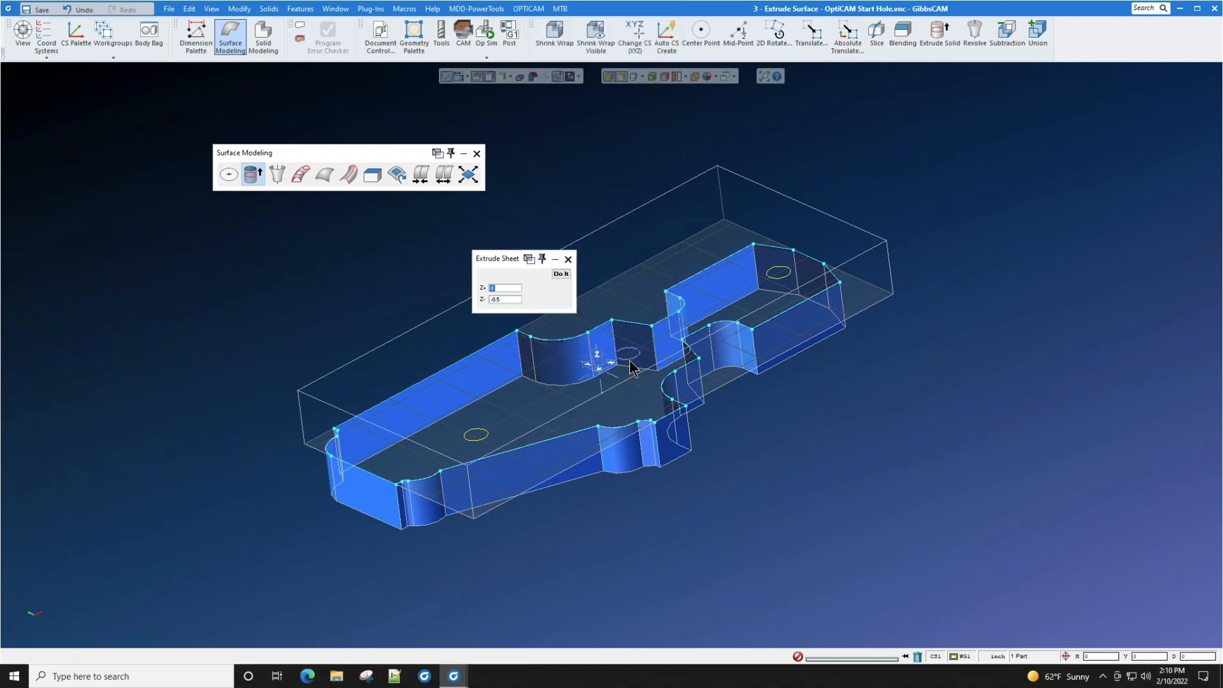
{"action": "left_click", "coordinate": [561, 274]}
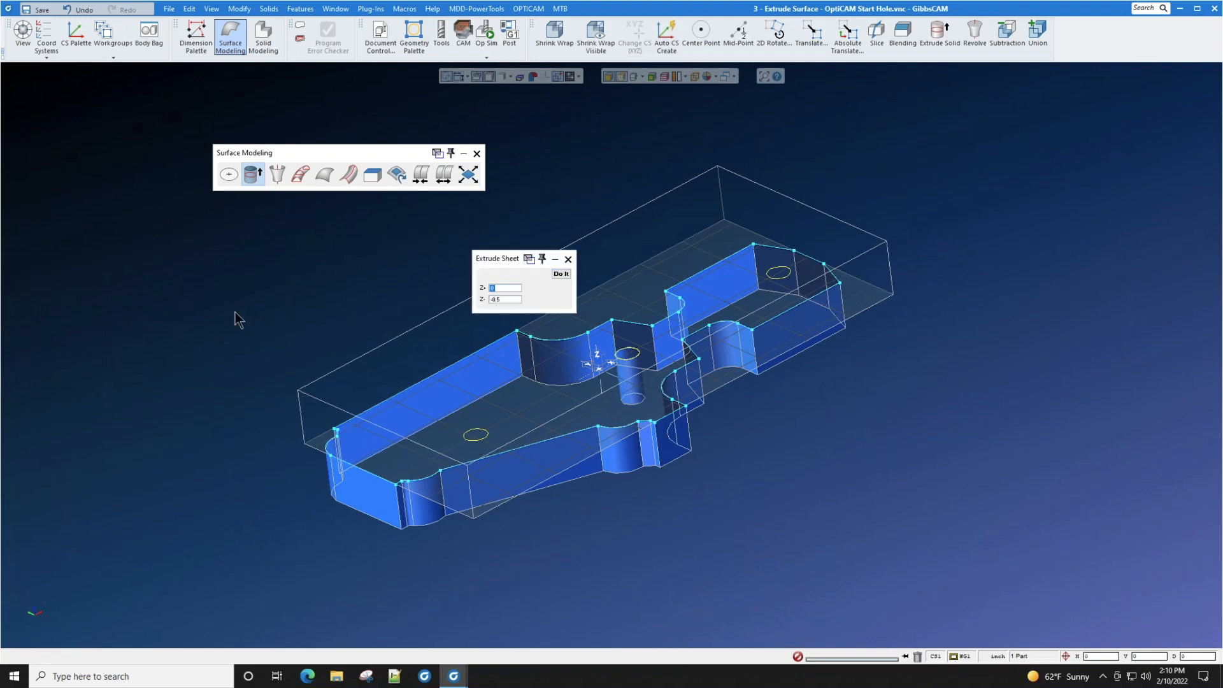
{"action": "middle_click_drag", "start_coordinate": [235, 319], "coordinate": [391, 292]}
{"action": "left_click", "coordinate": [567, 260]}
{"action": "middle_click_drag", "start_coordinate": [617, 350], "coordinate": [619, 380]}
{"action": "left_click", "coordinate": [619, 380]}
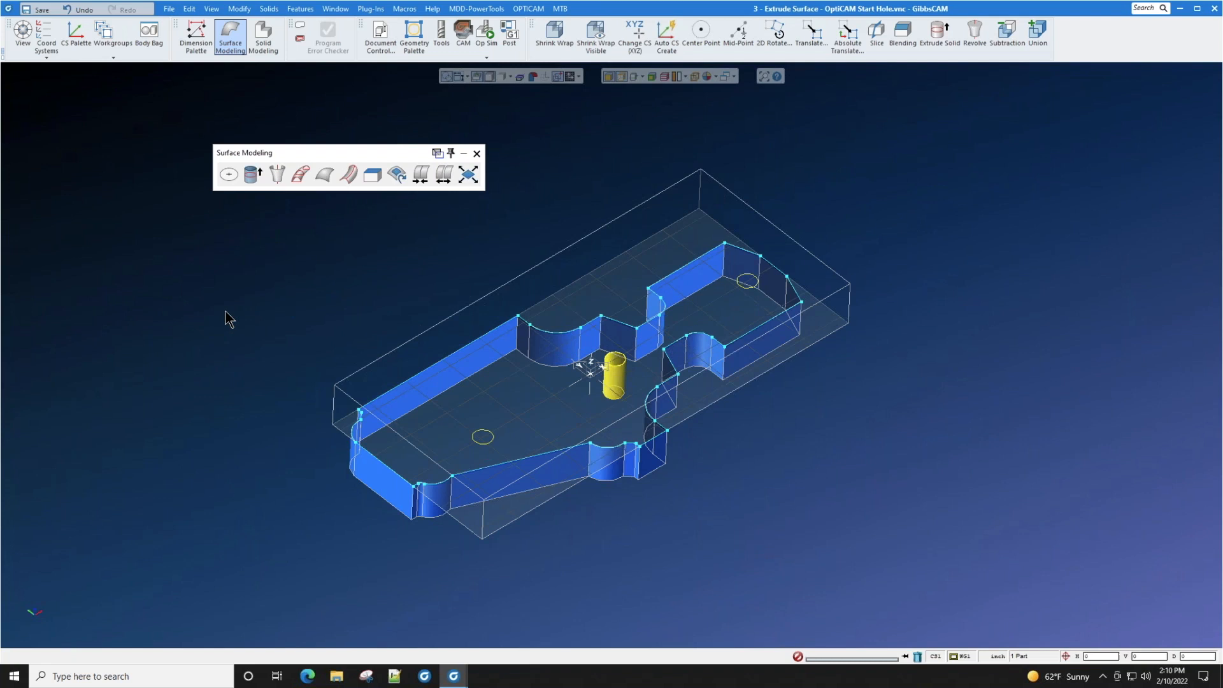
{"action": "left_click", "coordinate": [477, 154]}
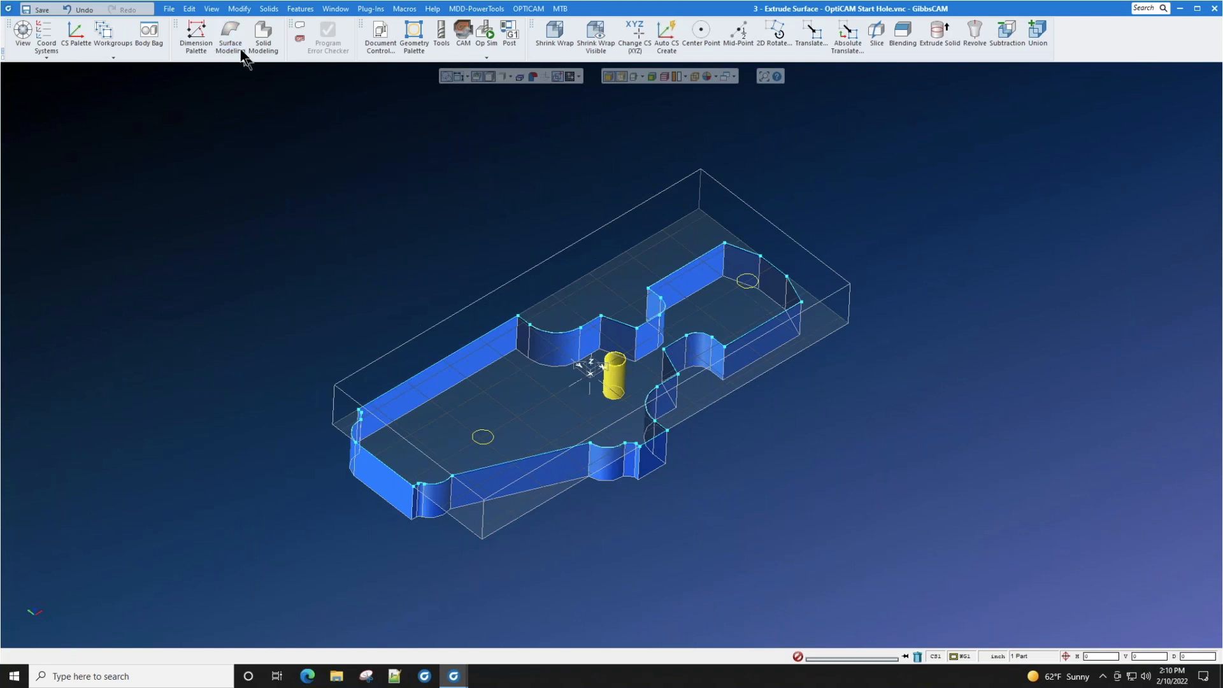
{"action": "left_click", "coordinate": [405, 26]}
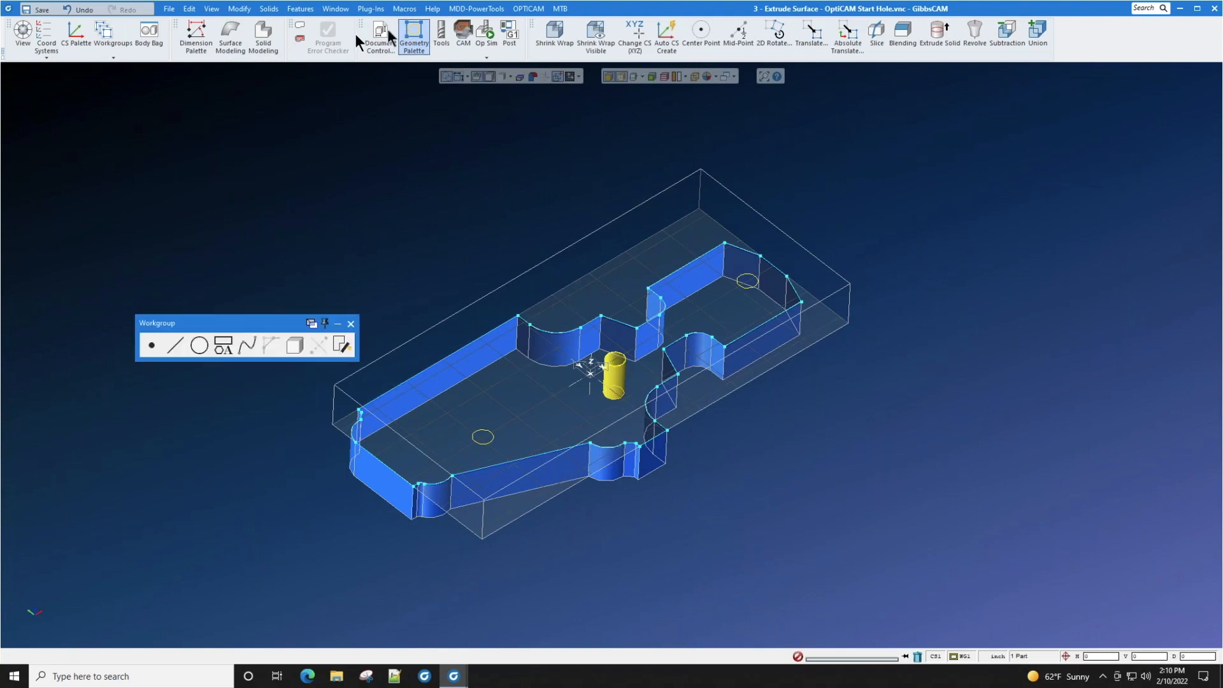
{"action": "left_click", "coordinate": [230, 40]}
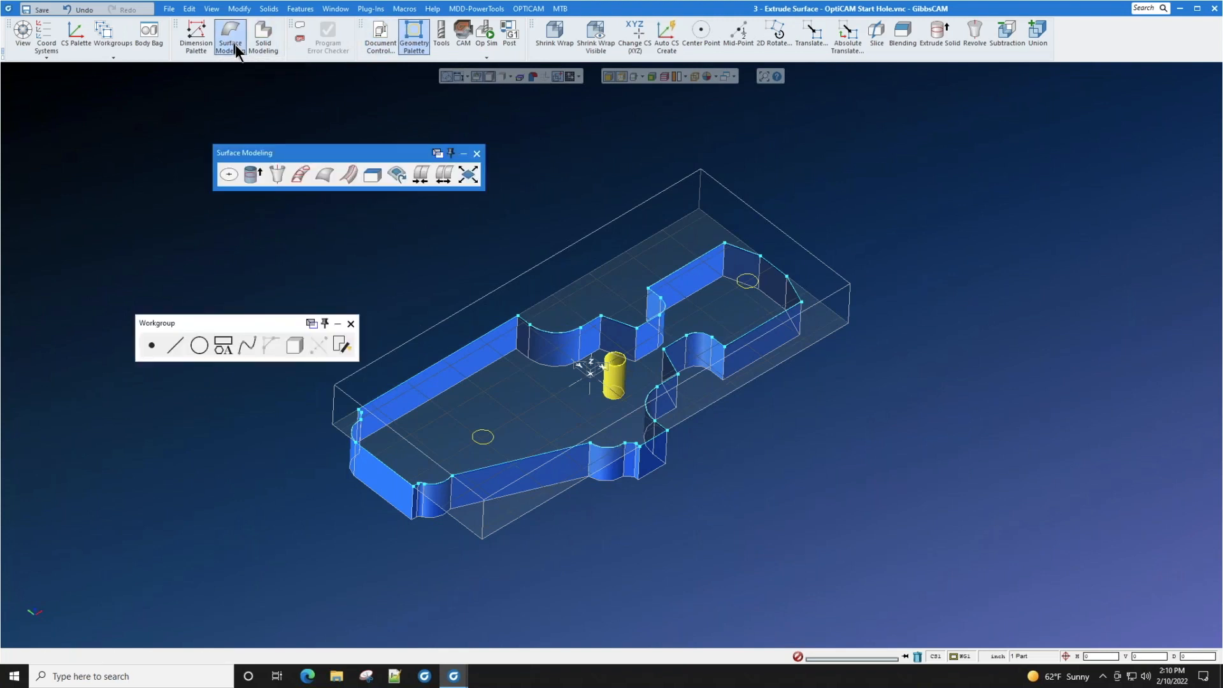
{"action": "left_click", "coordinate": [270, 28]}
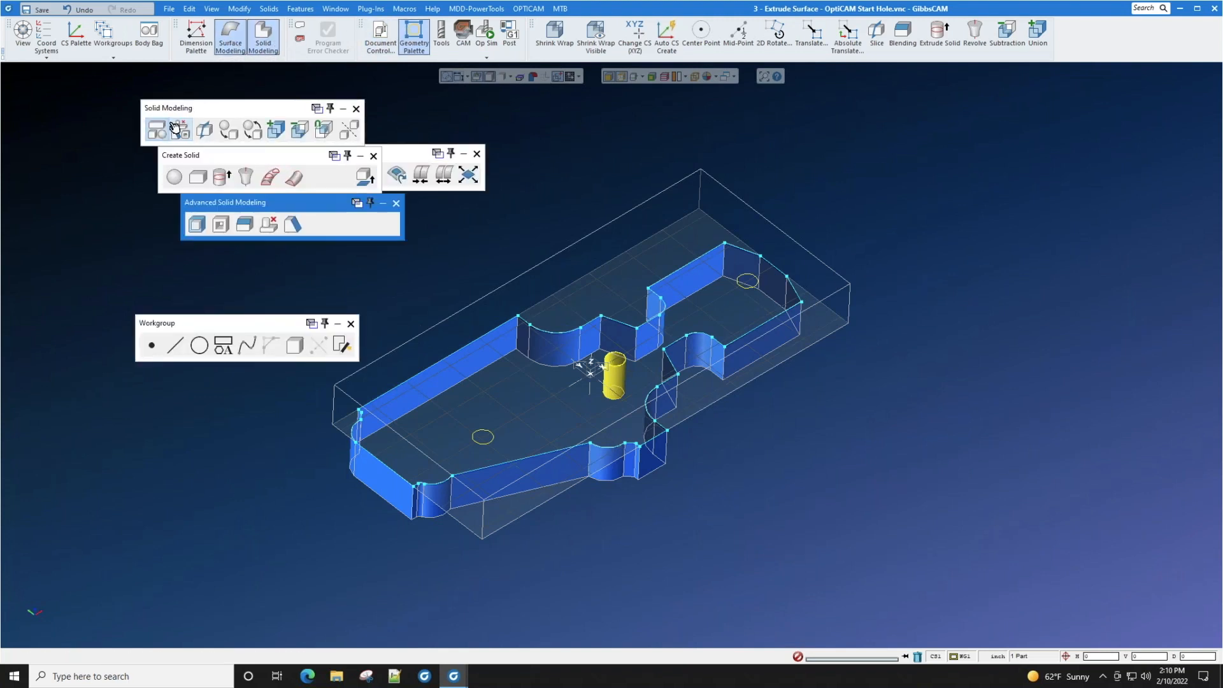
{"action": "left_click", "coordinate": [253, 37]}
{"action": "left_click", "coordinate": [235, 34]}
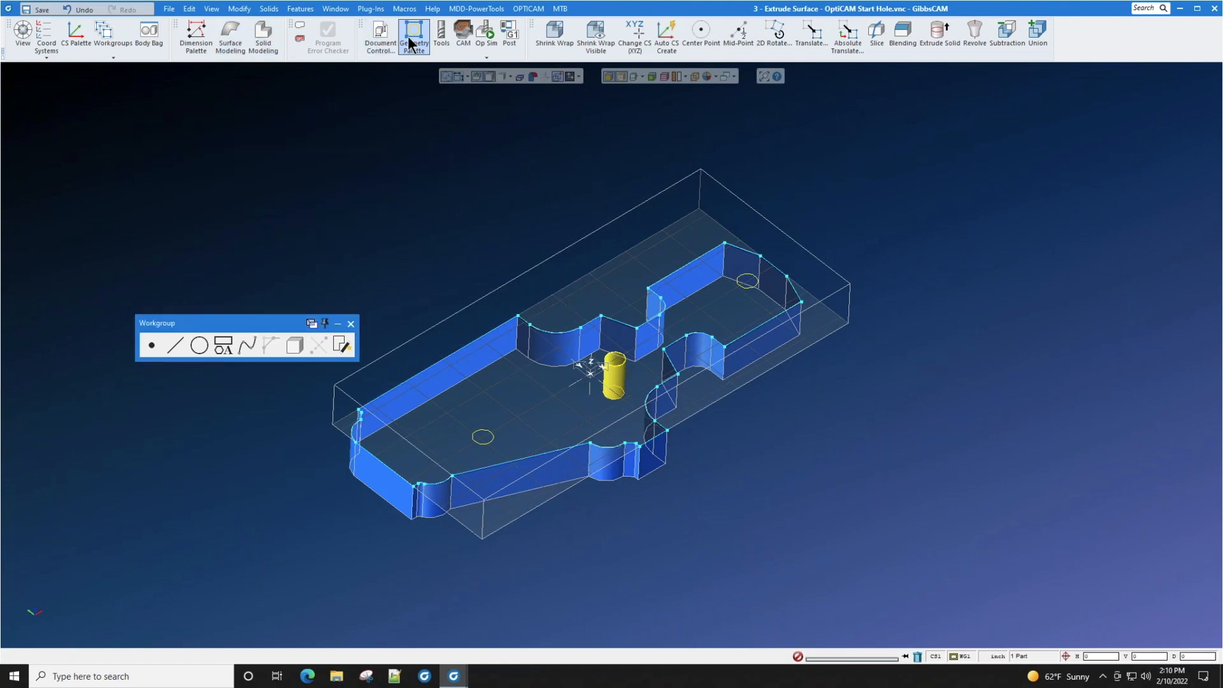
{"action": "left_click", "coordinate": [408, 35]}
Step: Open the recent part file 4 - Instant Simulation Start At Op.vnc without saving changes to the current part
{"action": "left_click", "coordinate": [169, 9]}
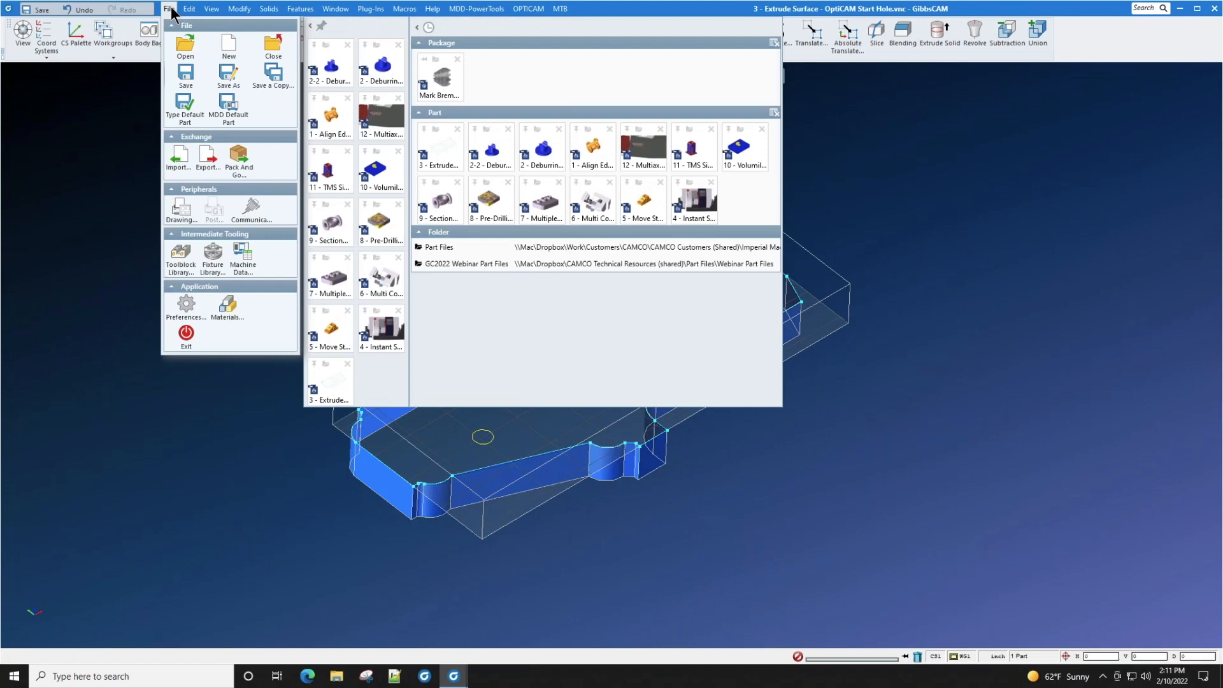
{"action": "left_click", "coordinate": [373, 329]}
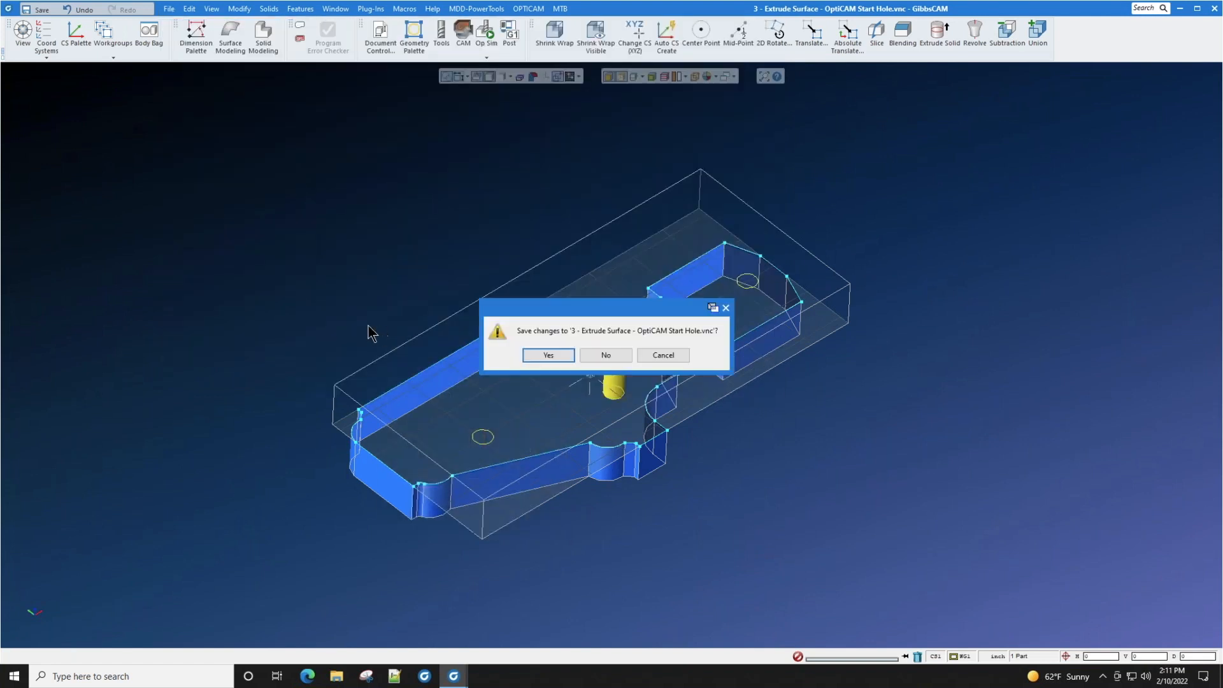
{"action": "left_click", "coordinate": [603, 354]}
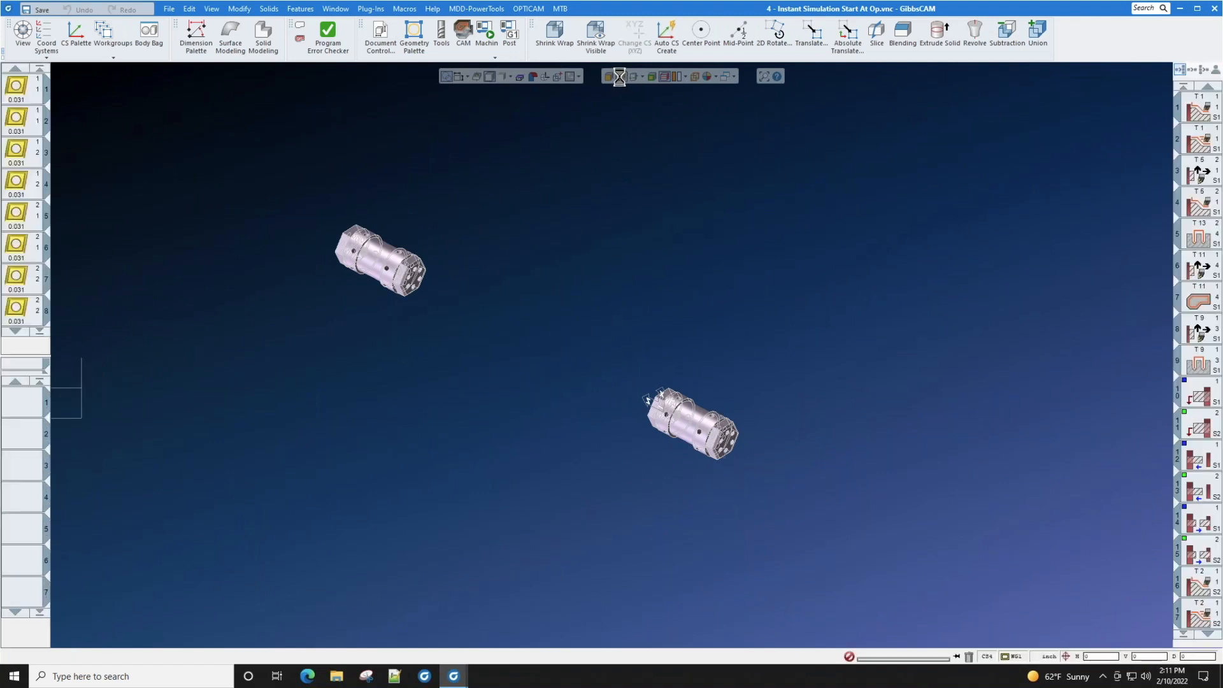
Step: Start Machine Sim for the part and examine the spindles, stock and turrets inside the EMCO Hyperturn 45
{"action": "left_click", "coordinate": [485, 33]}
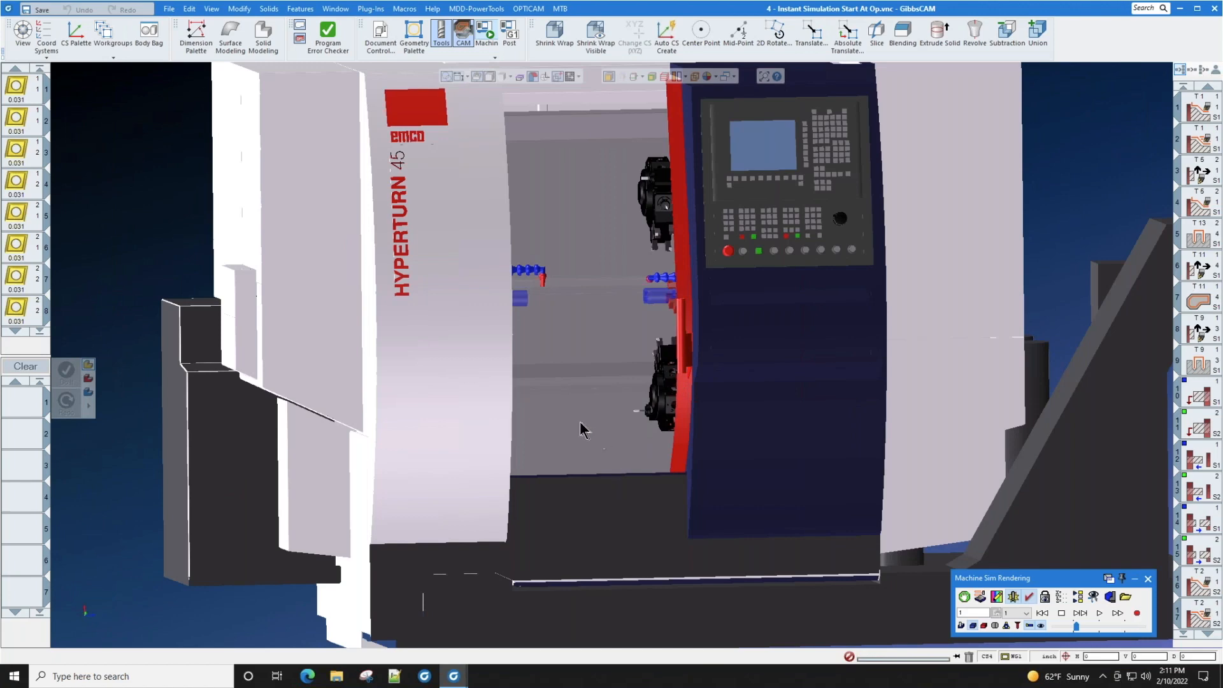
{"action": "middle_click_drag", "start_coordinate": [577, 426], "coordinate": [875, 525]}
{"action": "scroll", "coordinate": [606, 428], "scroll_direction": "up", "scroll_amount": 2}
{"action": "left_click", "coordinate": [972, 626]}
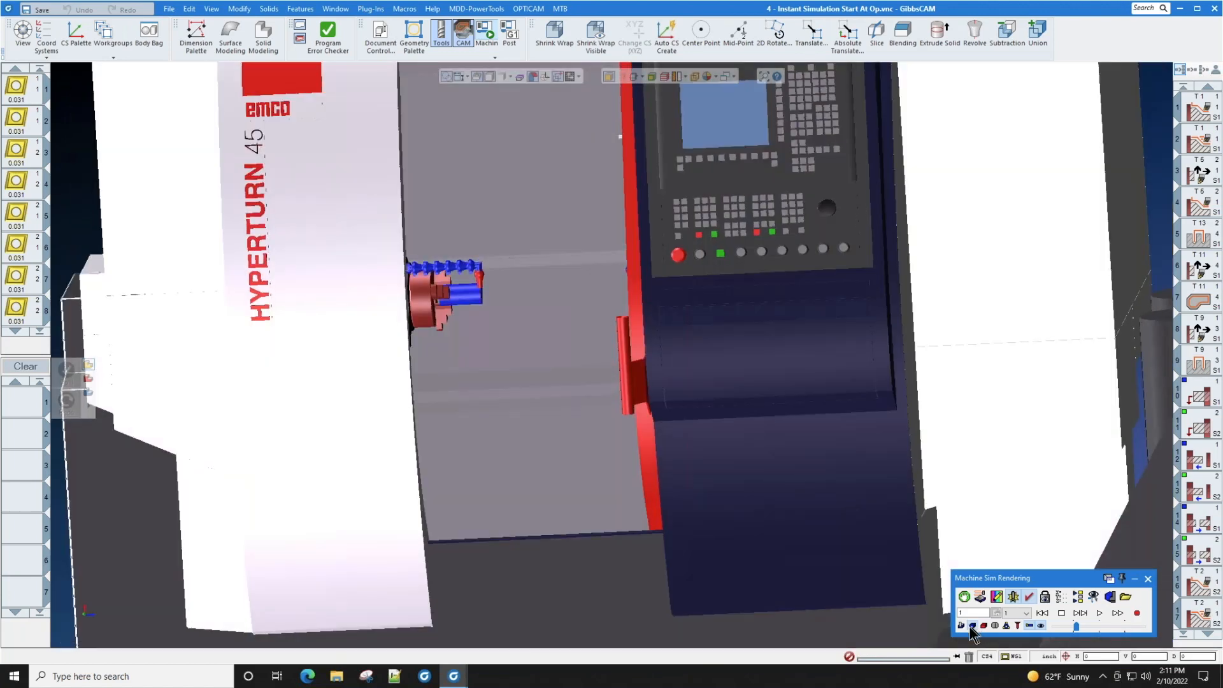
{"action": "scroll", "coordinate": [911, 581], "scroll_direction": "up", "scroll_amount": 2}
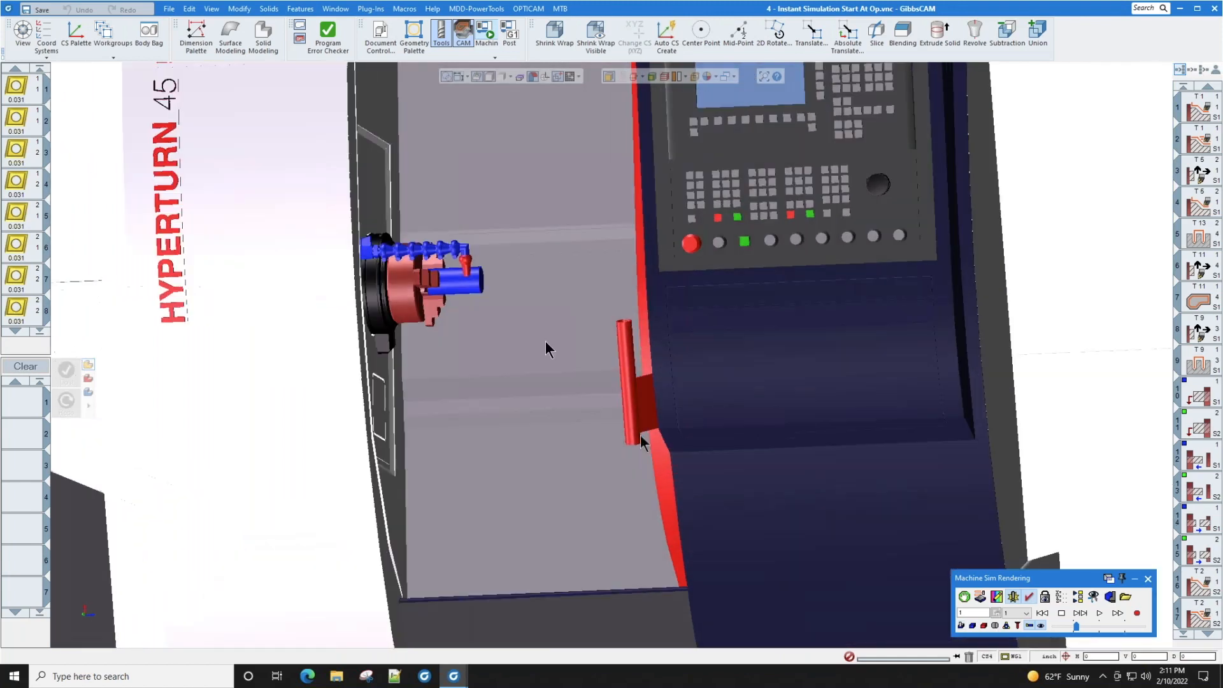
{"action": "scroll", "coordinate": [491, 309], "scroll_direction": "up", "scroll_amount": 4}
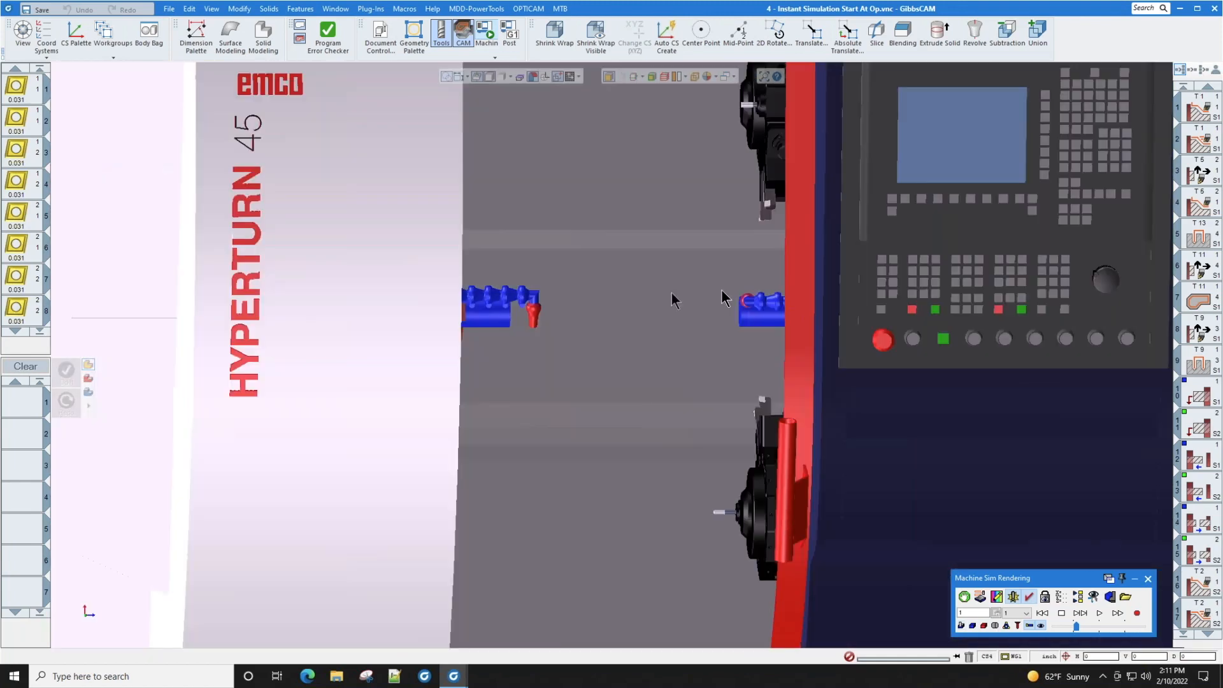
{"action": "scroll", "coordinate": [1200, 264], "scroll_direction": "down", "scroll_amount": 5}
{"action": "scroll", "coordinate": [1202, 261], "scroll_direction": "up", "scroll_amount": 5}
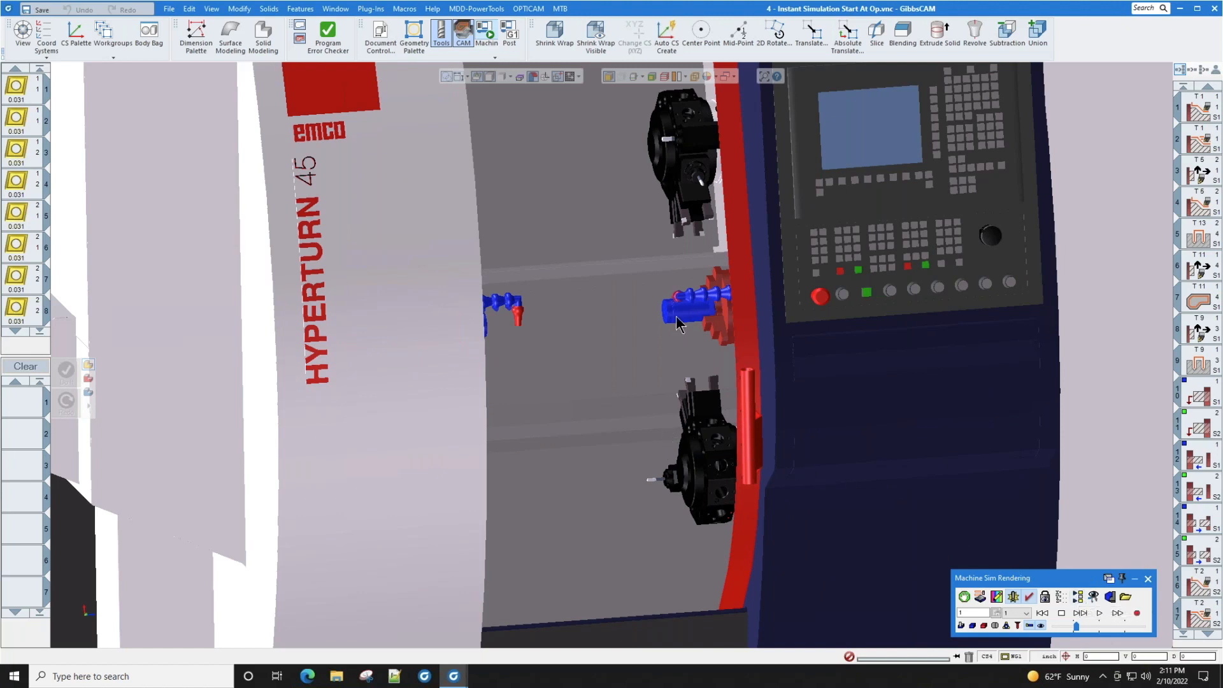
{"action": "middle_click_drag", "start_coordinate": [601, 334], "coordinate": [559, 357]}
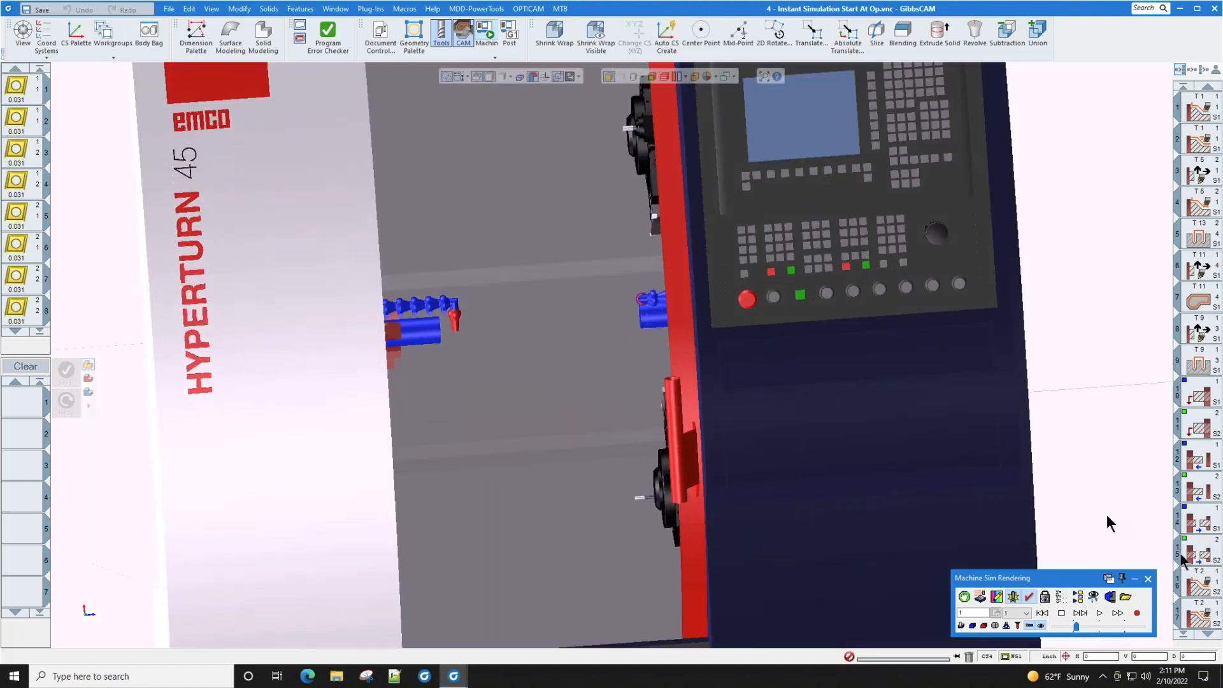
Step: Exit Machine Sim, select both part bodies in the workspace, and restart Machine Sim
{"action": "left_click", "coordinate": [1148, 579]}
{"action": "left_click", "coordinate": [371, 253]}
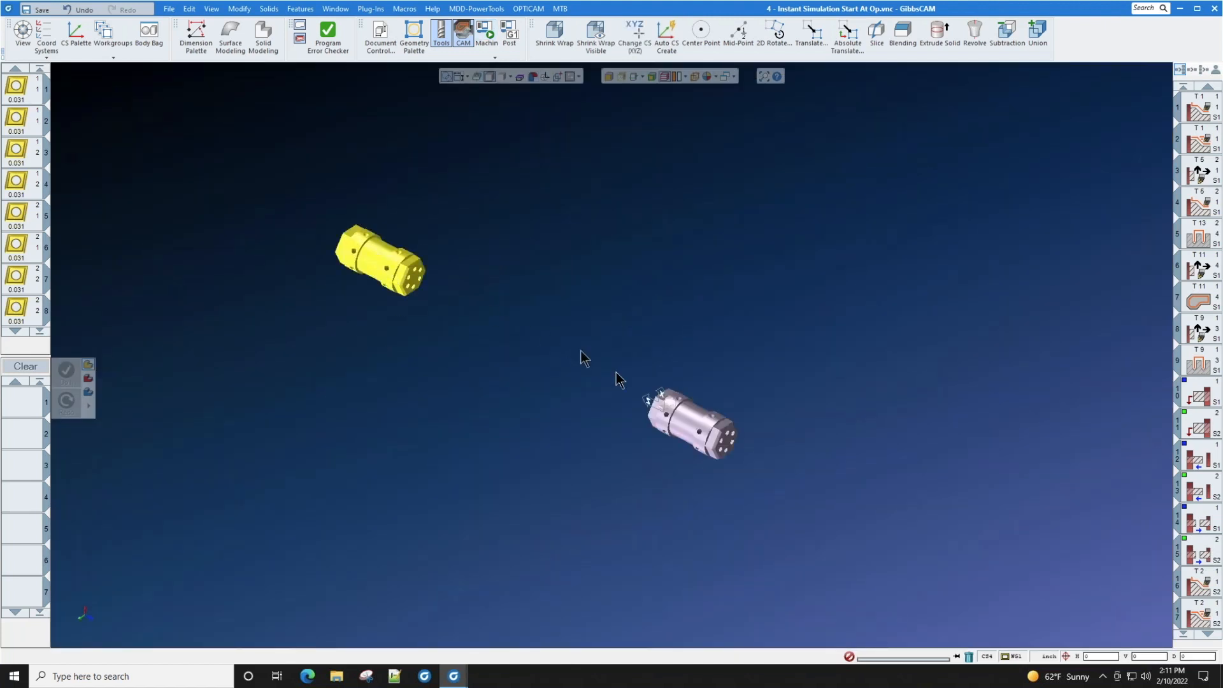
{"action": "right_click", "coordinate": [692, 419]}
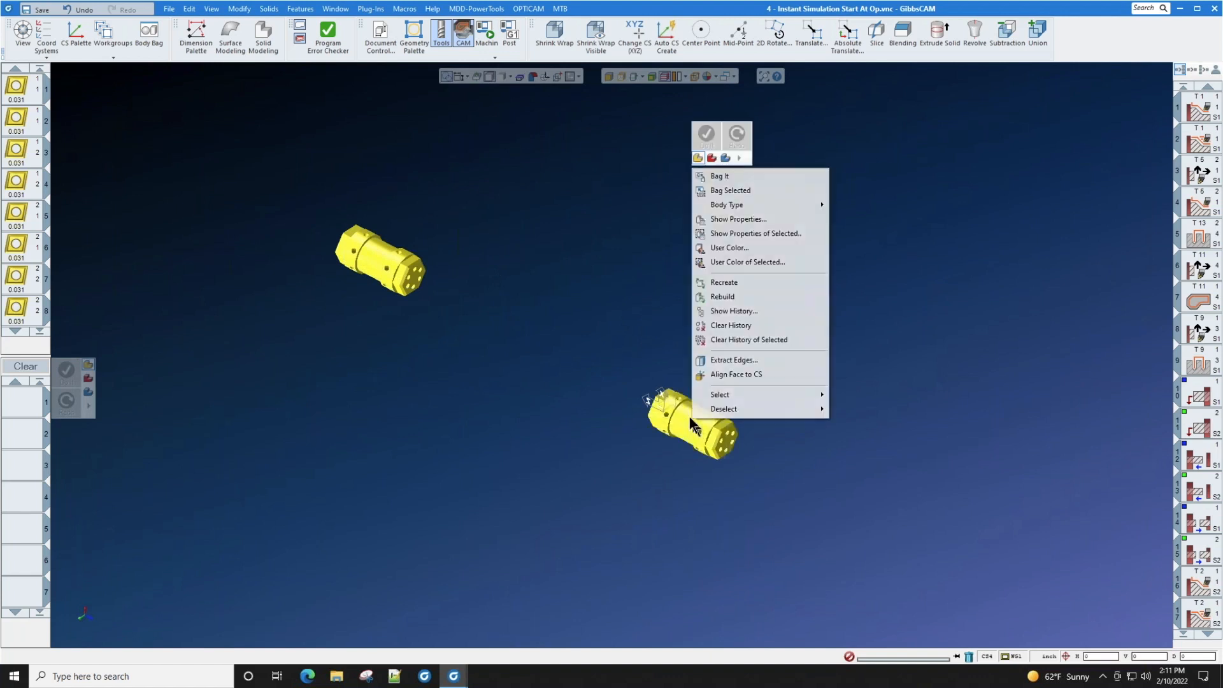
{"action": "left_click", "coordinate": [486, 29]}
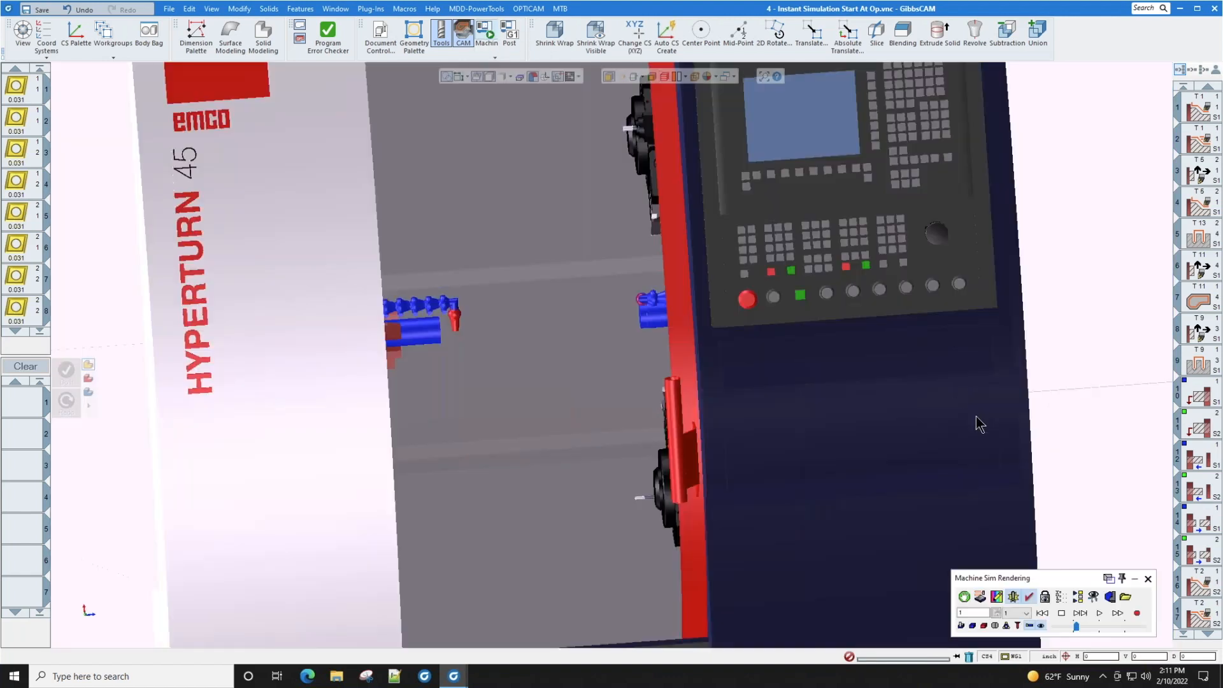
Step: Enable the Start At Operation condition in the simulation stops and set it to operation 16
{"action": "left_click", "coordinate": [964, 596]}
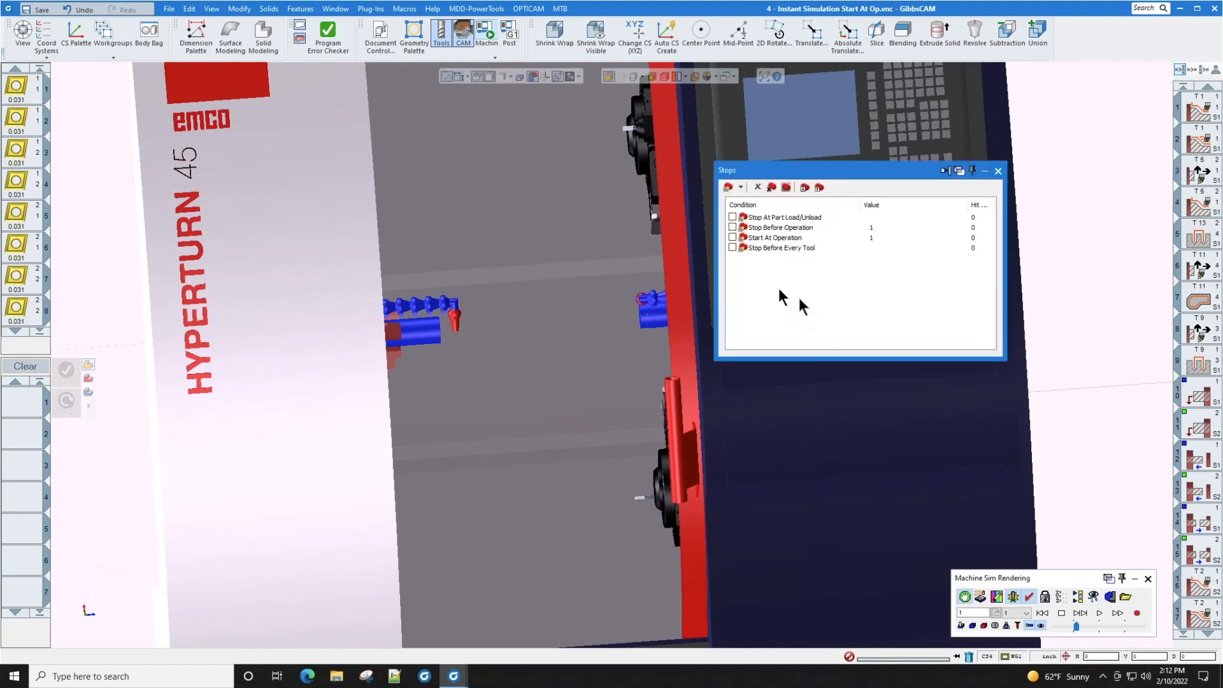
{"action": "left_click", "coordinate": [732, 238]}
{"action": "double_click", "coordinate": [888, 238]}
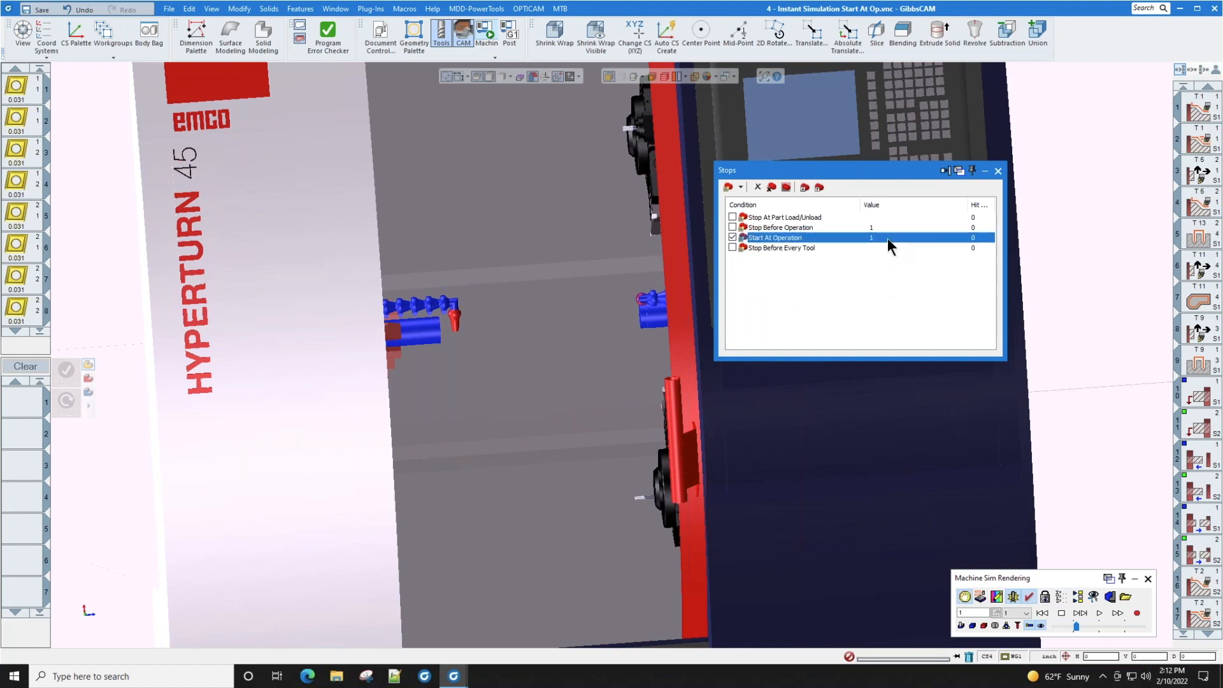
{"action": "left_click_drag", "start_coordinate": [686, 294], "coordinate": [839, 394]}
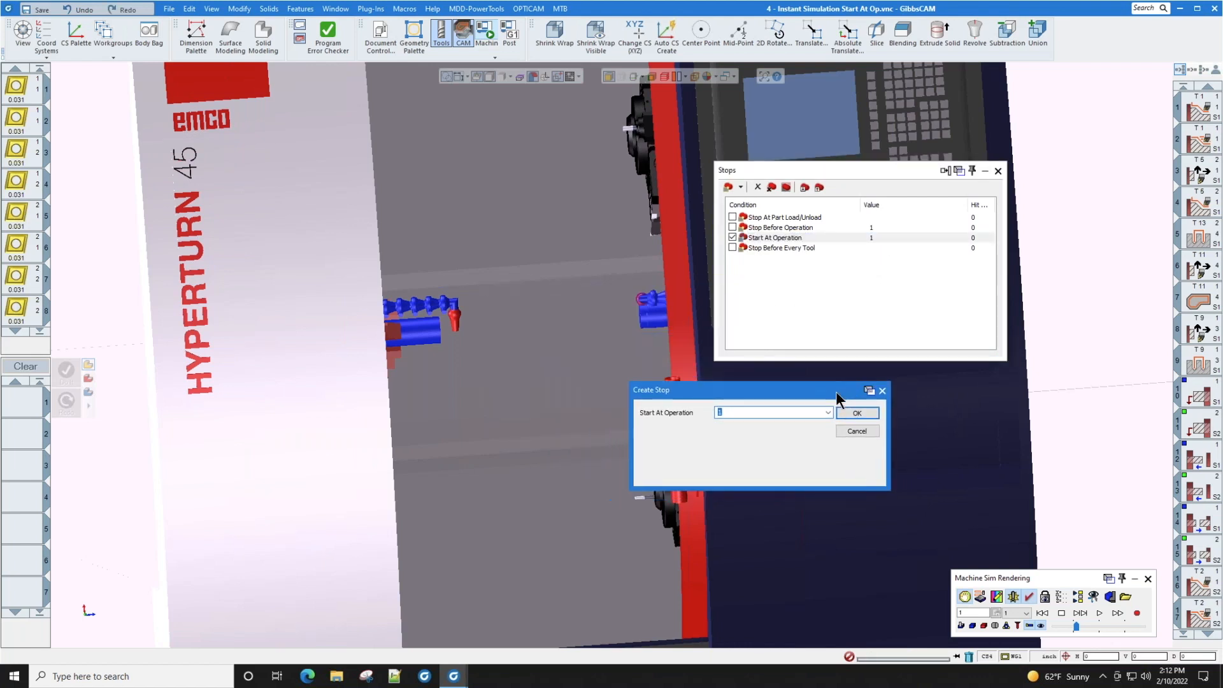
{"action": "left_click", "coordinate": [828, 412]}
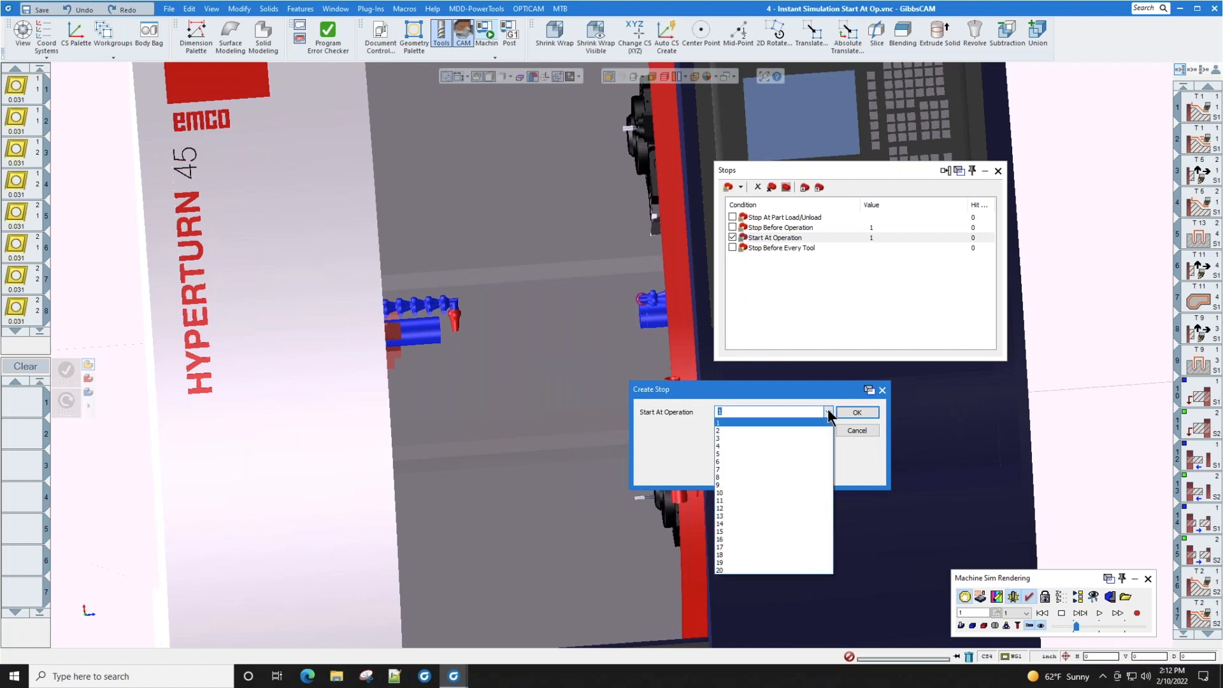
{"action": "left_click", "coordinate": [754, 539]}
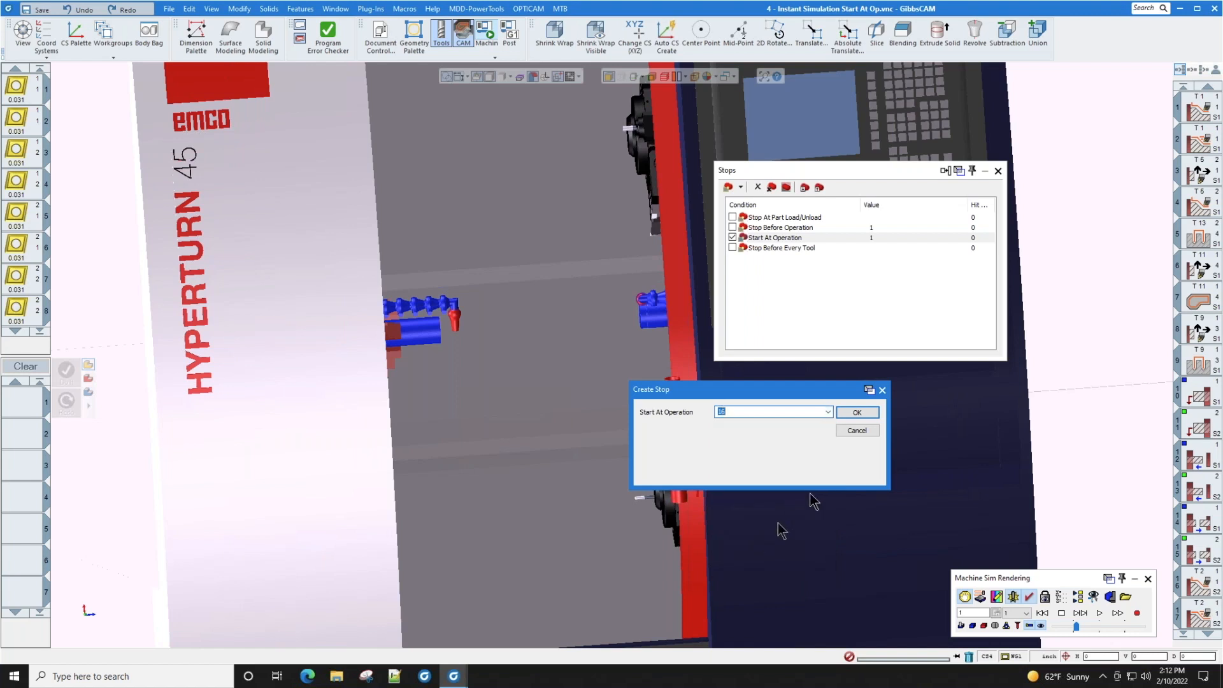
{"action": "left_click", "coordinate": [856, 414]}
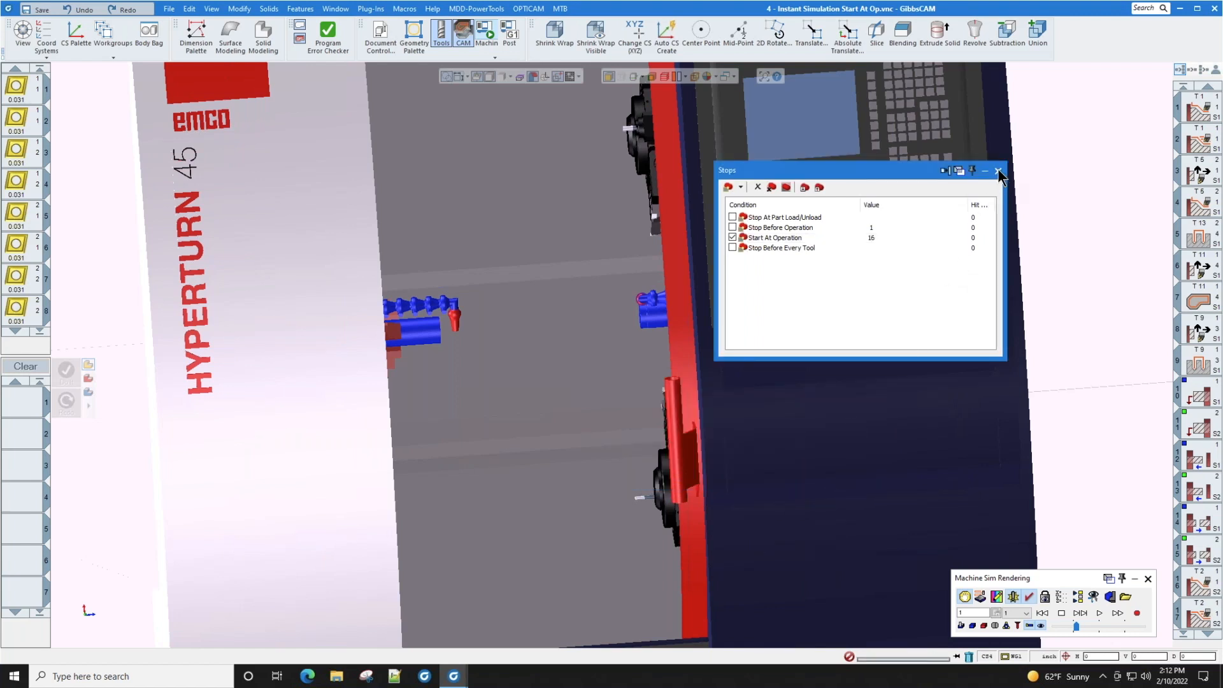
{"action": "left_click", "coordinate": [998, 172]}
Step: Rewind the simulation to the operation 16 start point and run it while viewing the machine interior
{"action": "middle_click_drag", "start_coordinate": [566, 420], "coordinate": [492, 337]}
{"action": "left_click", "coordinate": [1042, 613]}
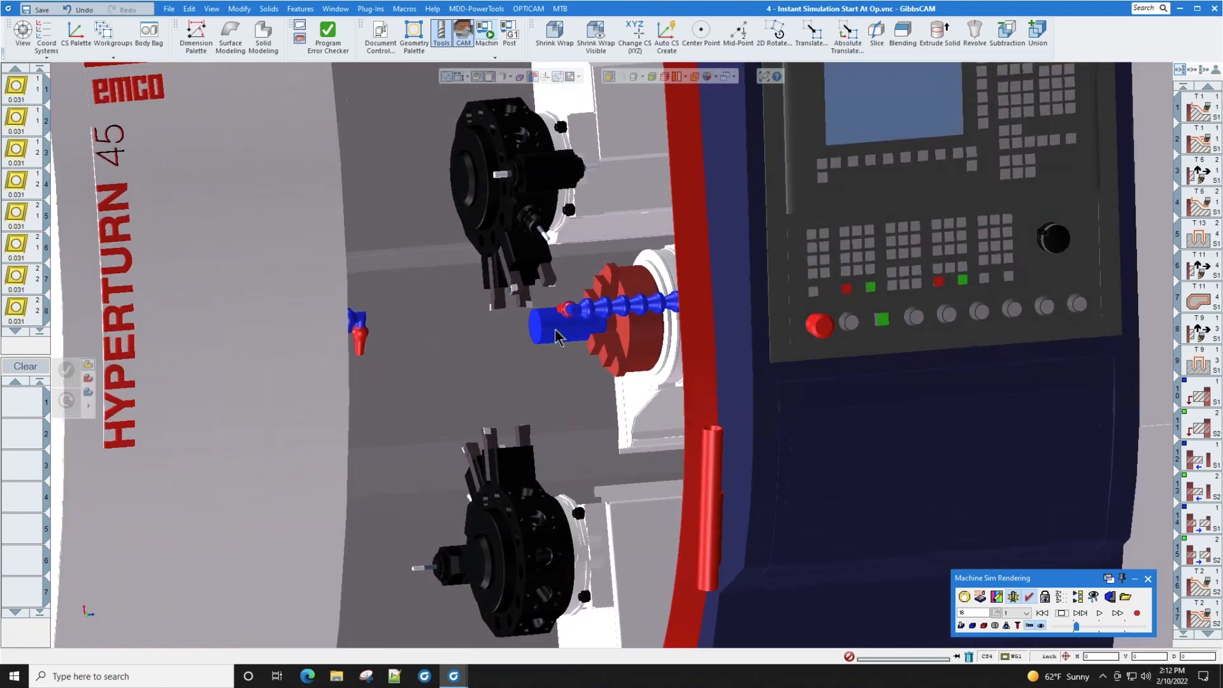
{"action": "left_click", "coordinate": [1099, 614]}
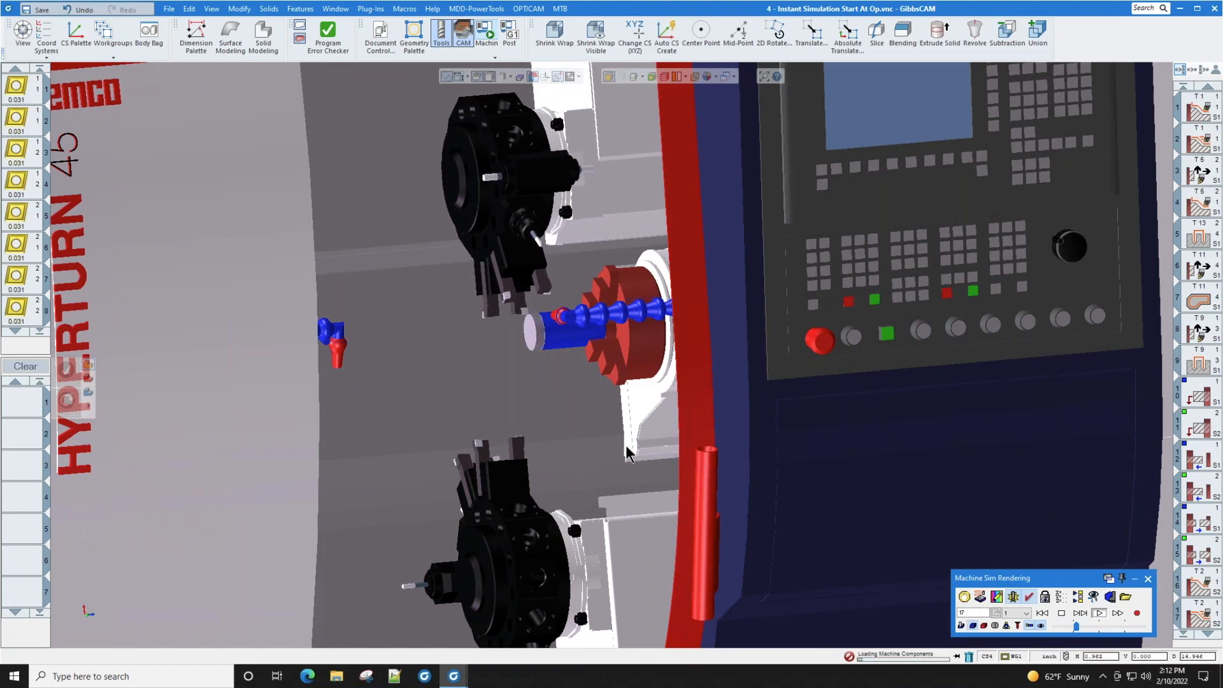
{"action": "middle_click_drag", "start_coordinate": [547, 429], "coordinate": [533, 350]}
Step: Rewind the simulation to operation 16, examine the machined part in the spindle chuck up close, and run it again
{"action": "left_click", "coordinate": [1043, 613]}
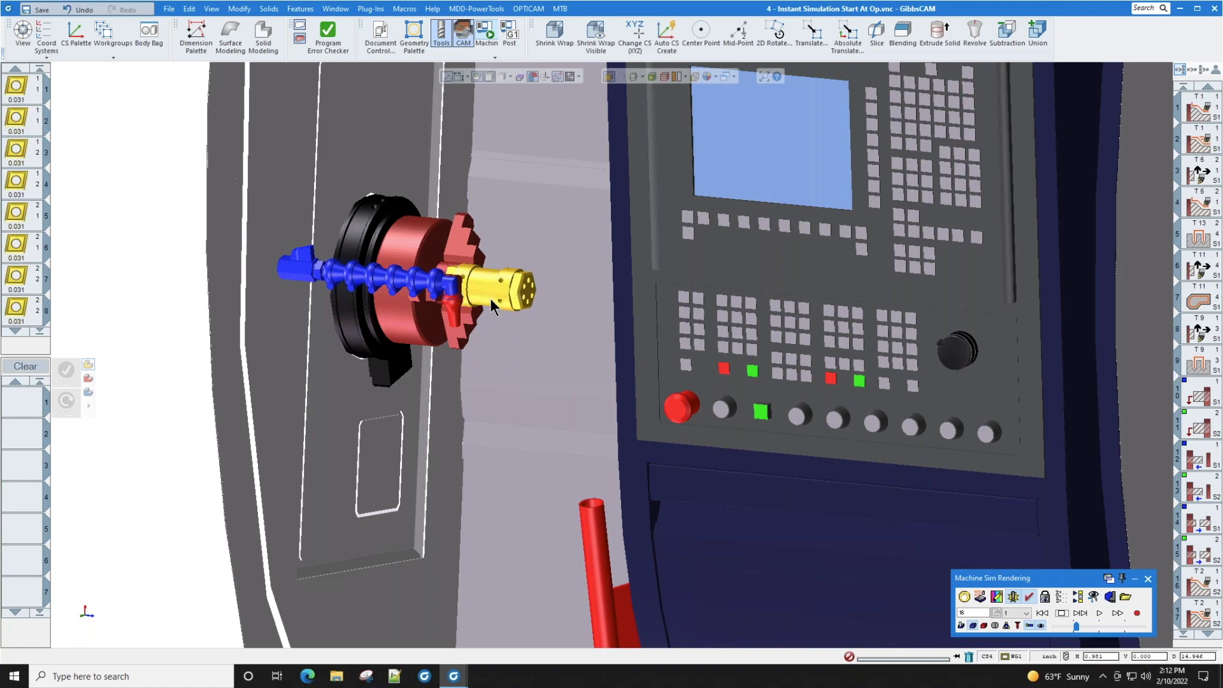
{"action": "middle_click_drag", "start_coordinate": [492, 299], "coordinate": [602, 392]}
{"action": "scroll", "coordinate": [655, 426], "scroll_direction": "up", "scroll_amount": 7}
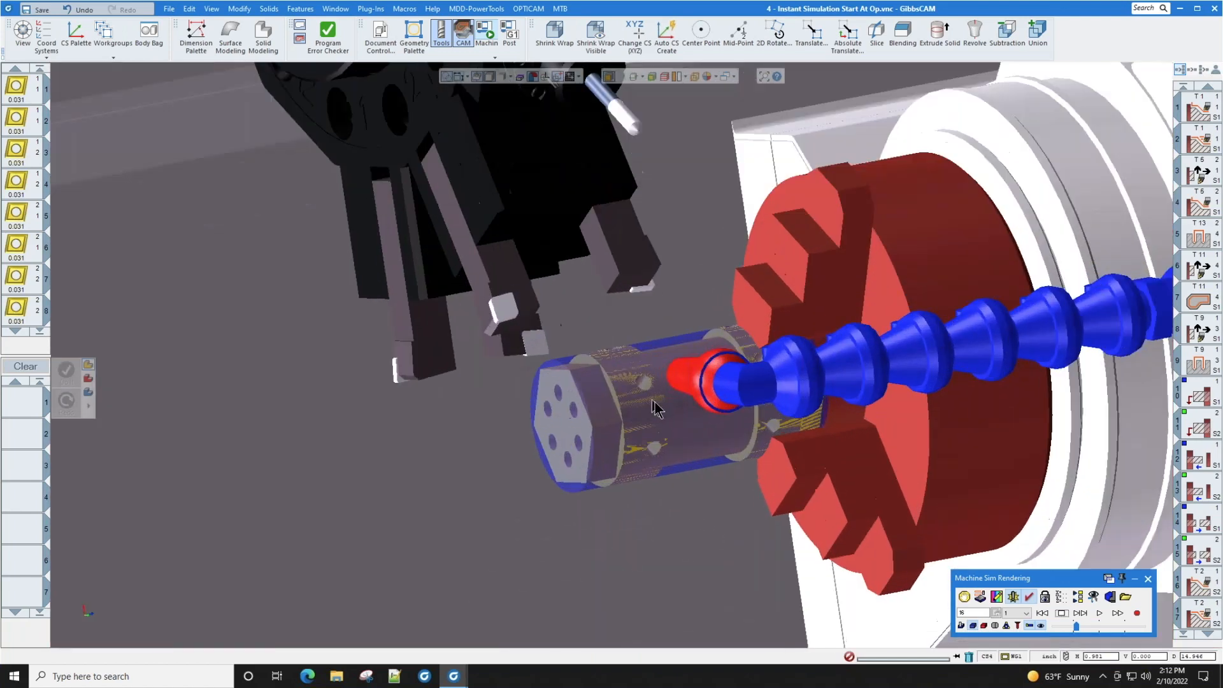
{"action": "scroll", "coordinate": [937, 562], "scroll_direction": "down", "scroll_amount": 6}
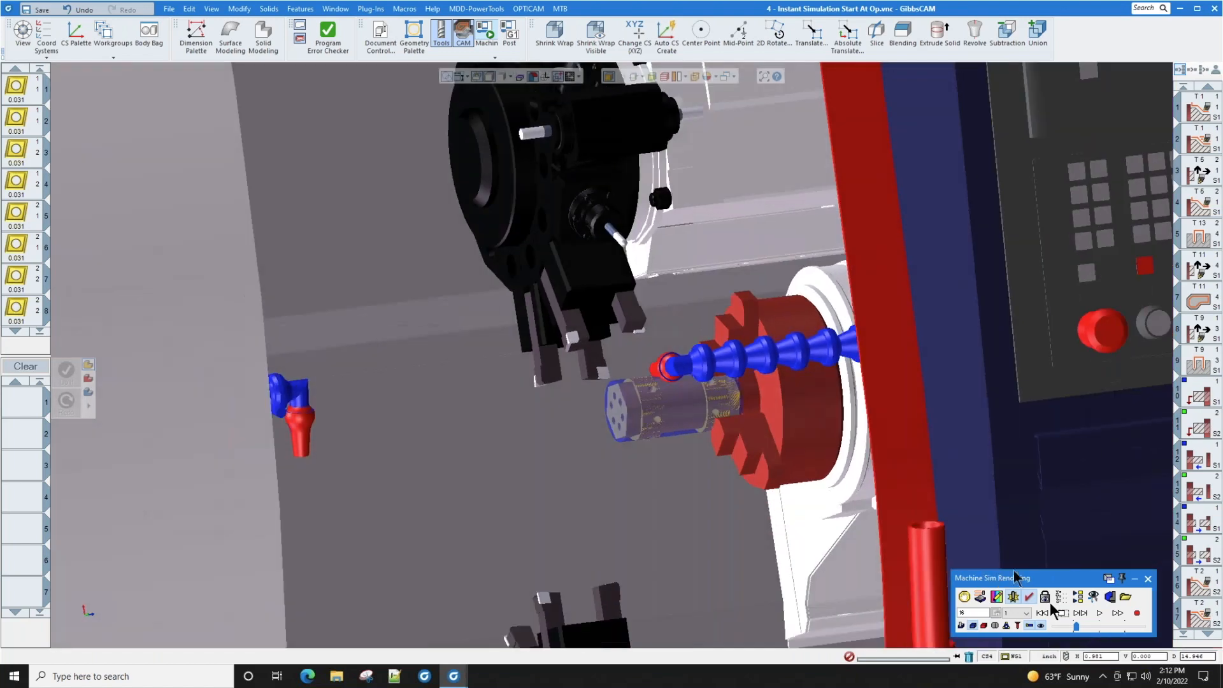
{"action": "left_click", "coordinate": [1097, 611]}
{"action": "scroll", "coordinate": [830, 530], "scroll_direction": "down", "scroll_amount": 2}
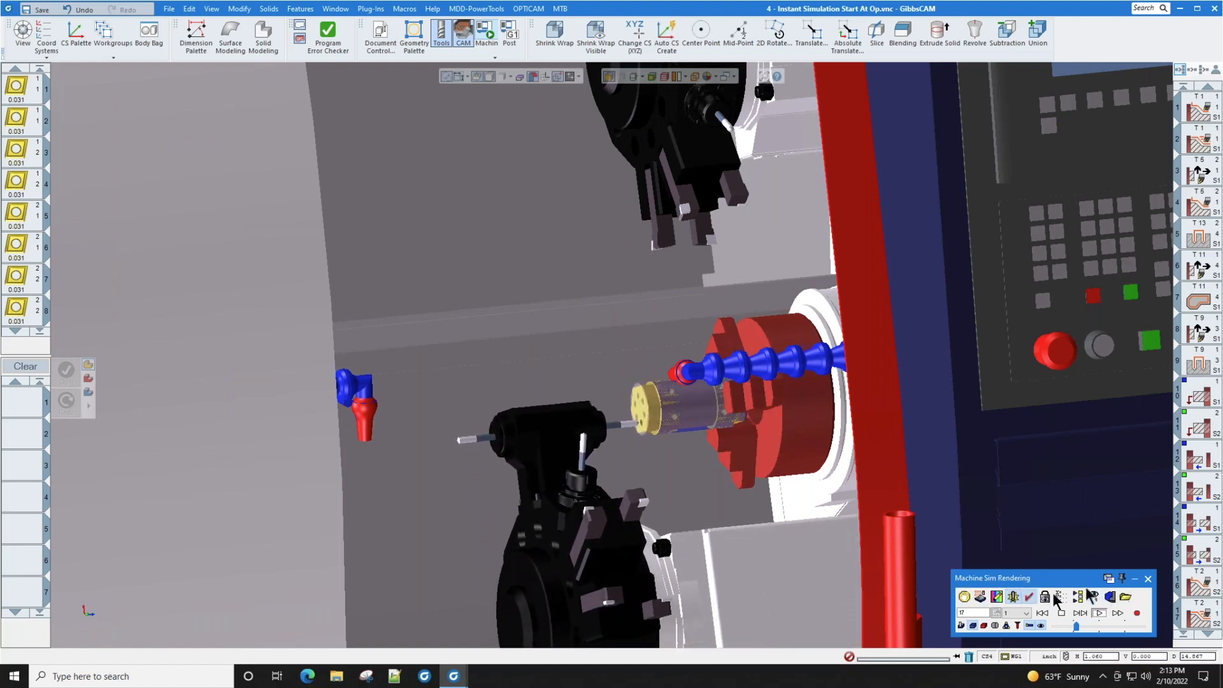
Step: Change the Start At Operation stop condition to operation 5
{"action": "left_click", "coordinate": [965, 597]}
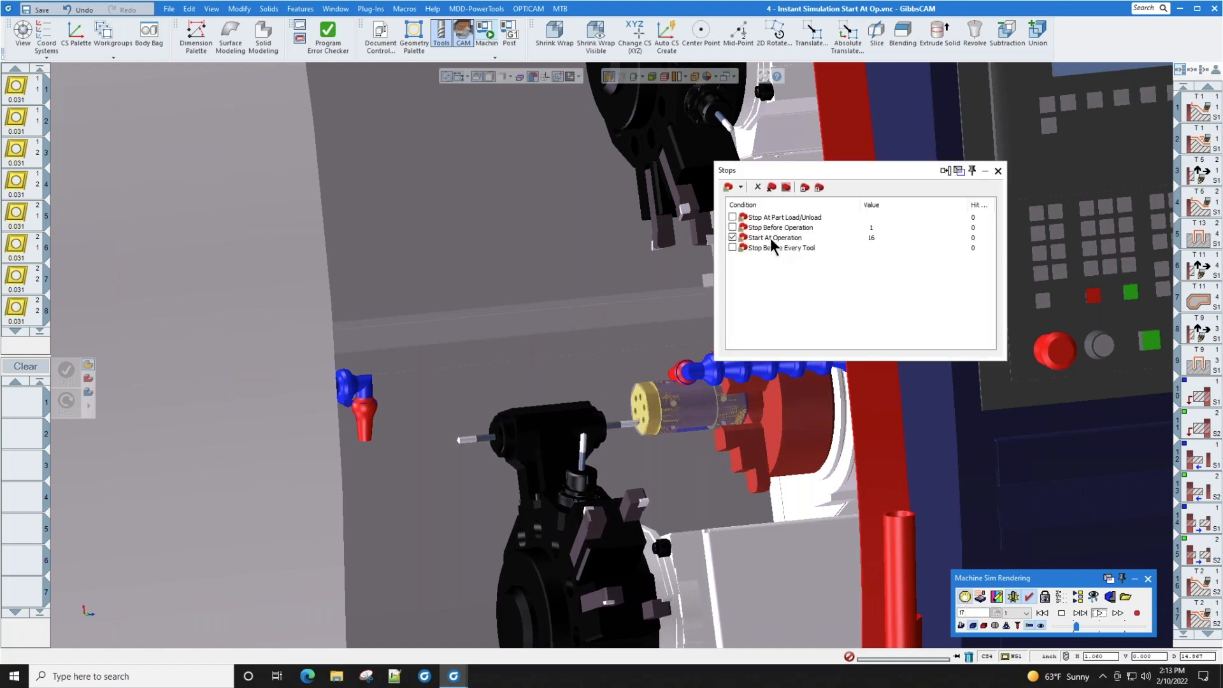
{"action": "left_click", "coordinate": [886, 238]}
{"action": "double_click", "coordinate": [893, 237]}
{"action": "left_click", "coordinate": [828, 412]}
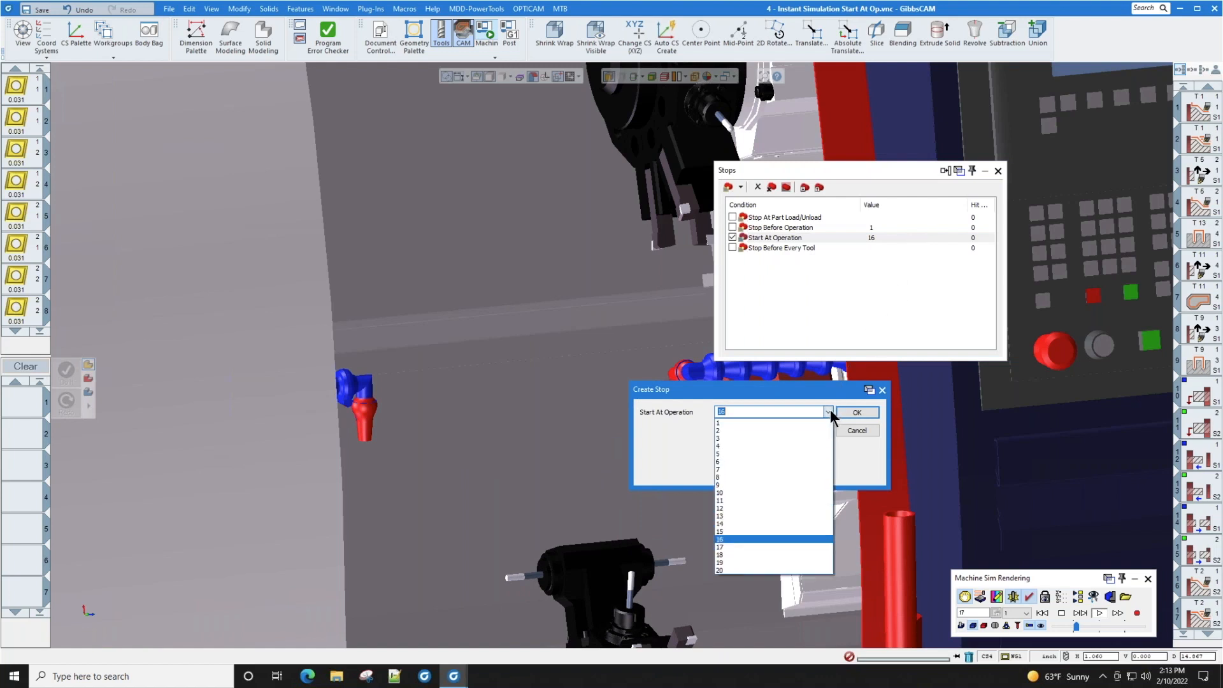
{"action": "left_click", "coordinate": [798, 454]}
{"action": "left_click", "coordinate": [857, 412]}
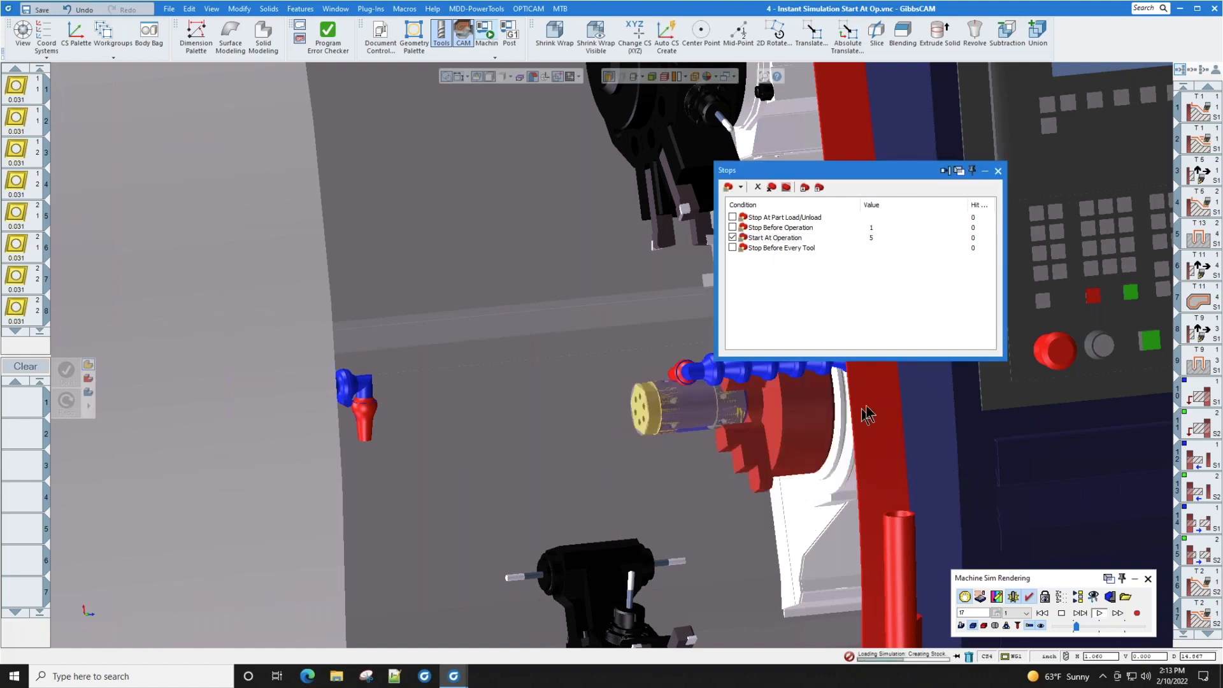
{"action": "left_click", "coordinate": [998, 171]}
Step: Rewind the simulation to the operation 5 start point and run it while viewing the spindle and both turrets
{"action": "left_click", "coordinate": [1041, 613]}
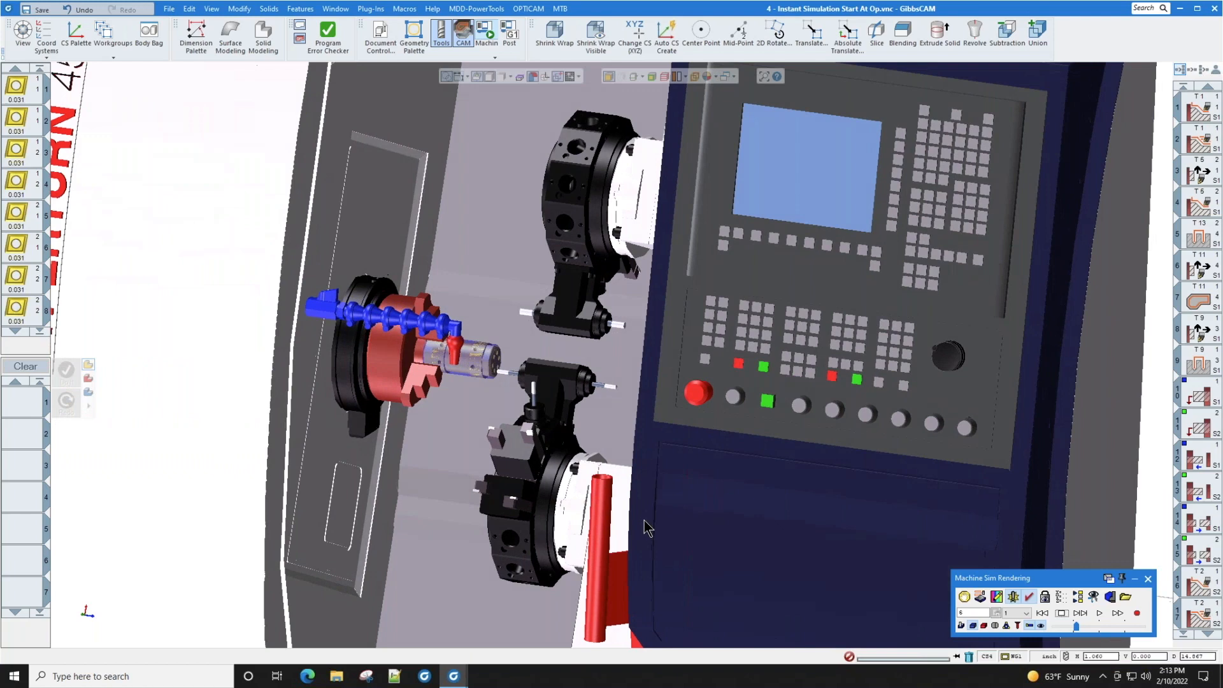
{"action": "left_click", "coordinate": [1099, 613]}
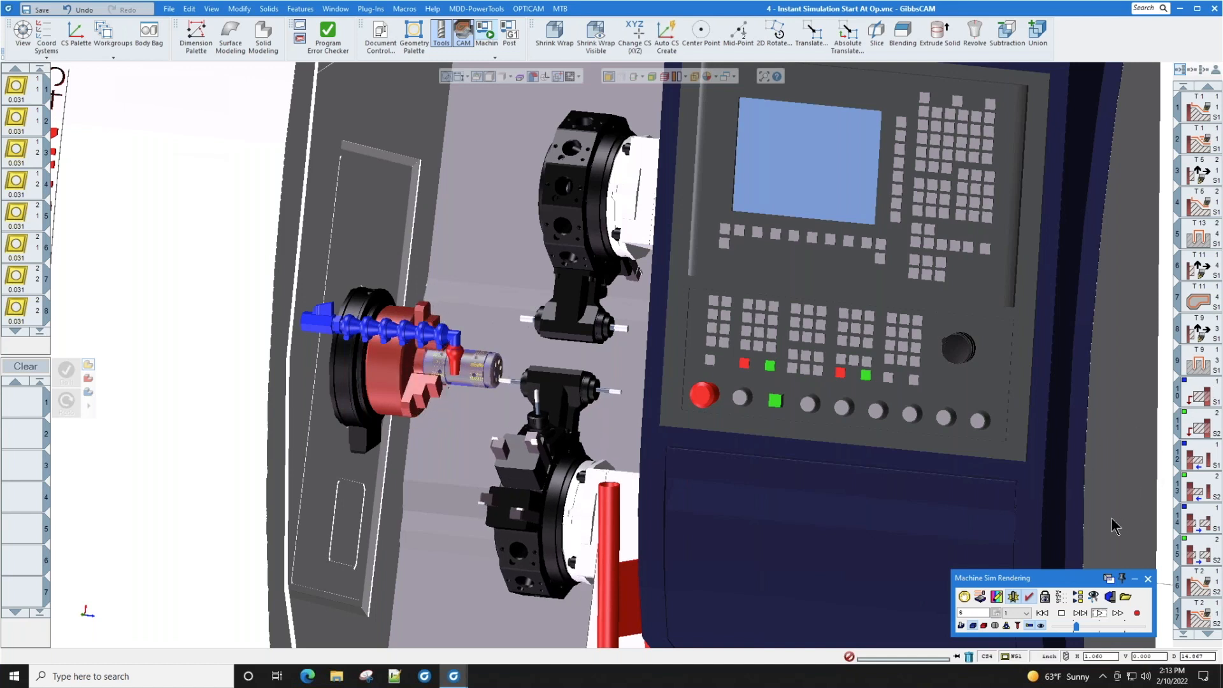
{"action": "scroll", "coordinate": [1115, 526], "scroll_direction": "down", "scroll_amount": 4}
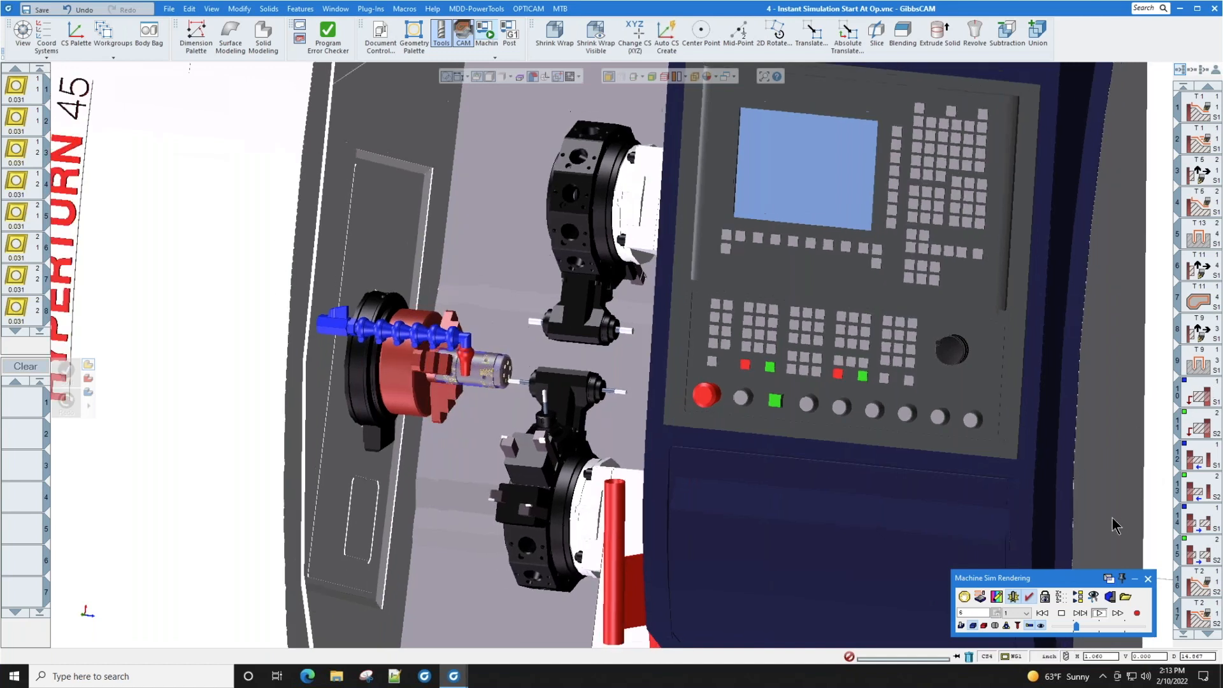
{"action": "middle_click_drag", "start_coordinate": [1113, 518], "coordinate": [1113, 524]}
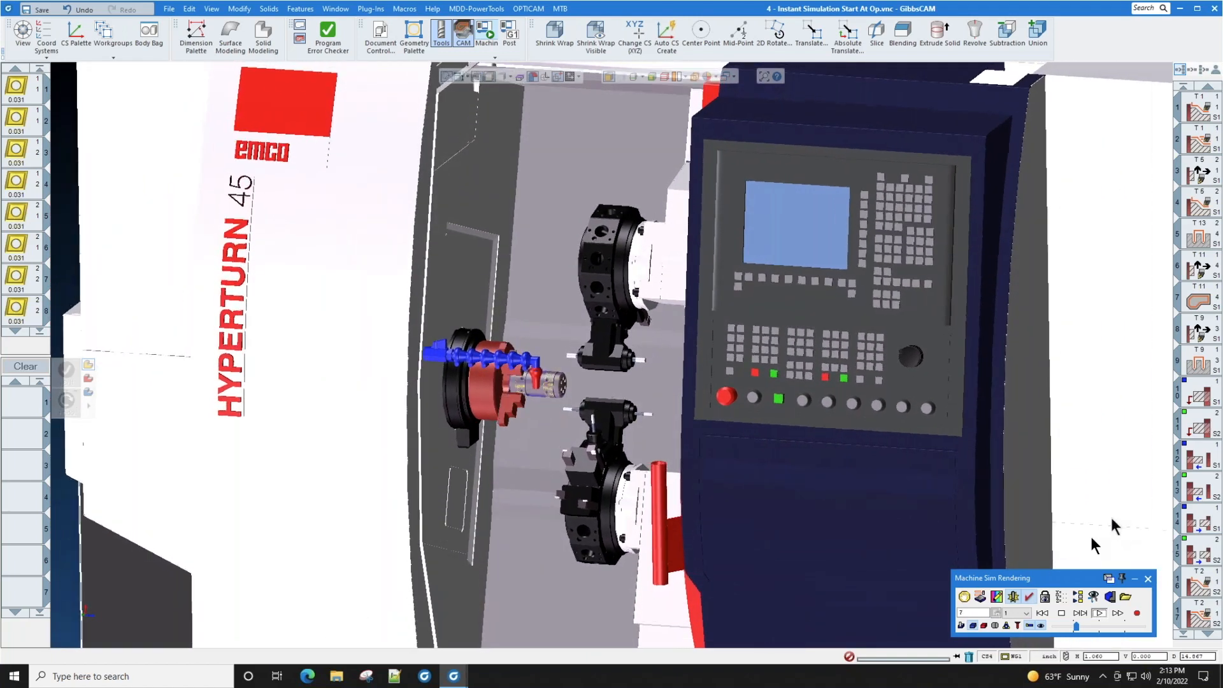
Step: Review the simulation stop conditions and exit Machine Sim
{"action": "left_click", "coordinate": [965, 597]}
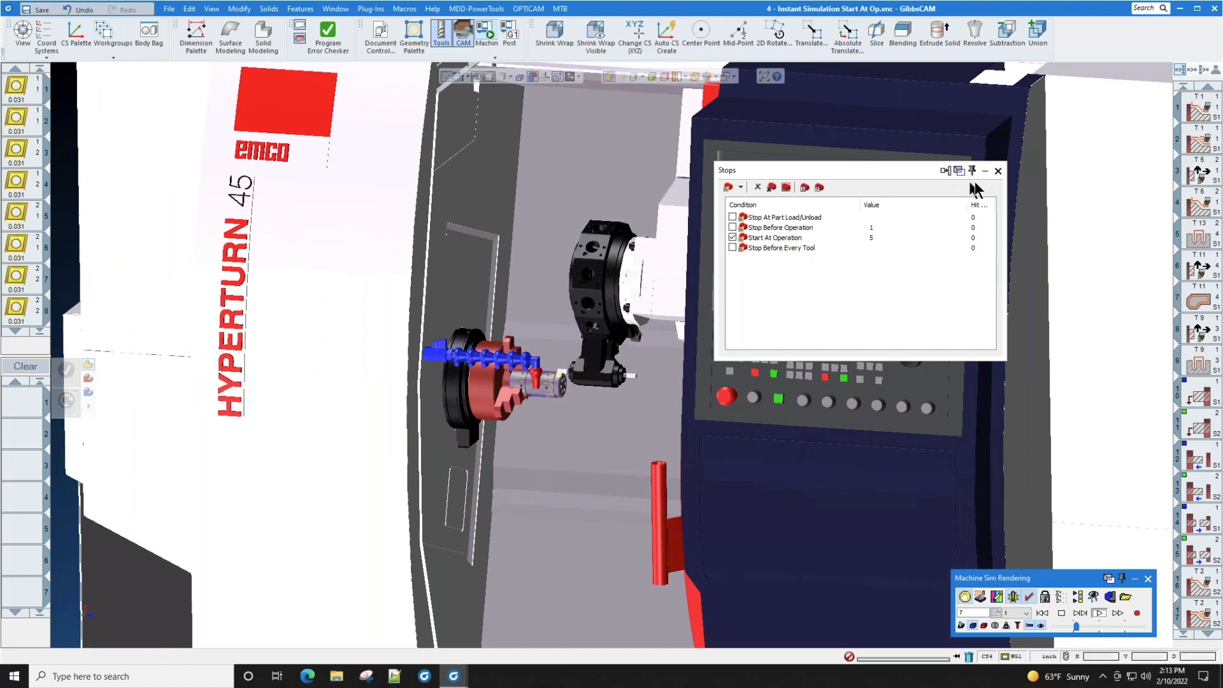
{"action": "left_click", "coordinate": [998, 170]}
{"action": "left_click", "coordinate": [1148, 579]}
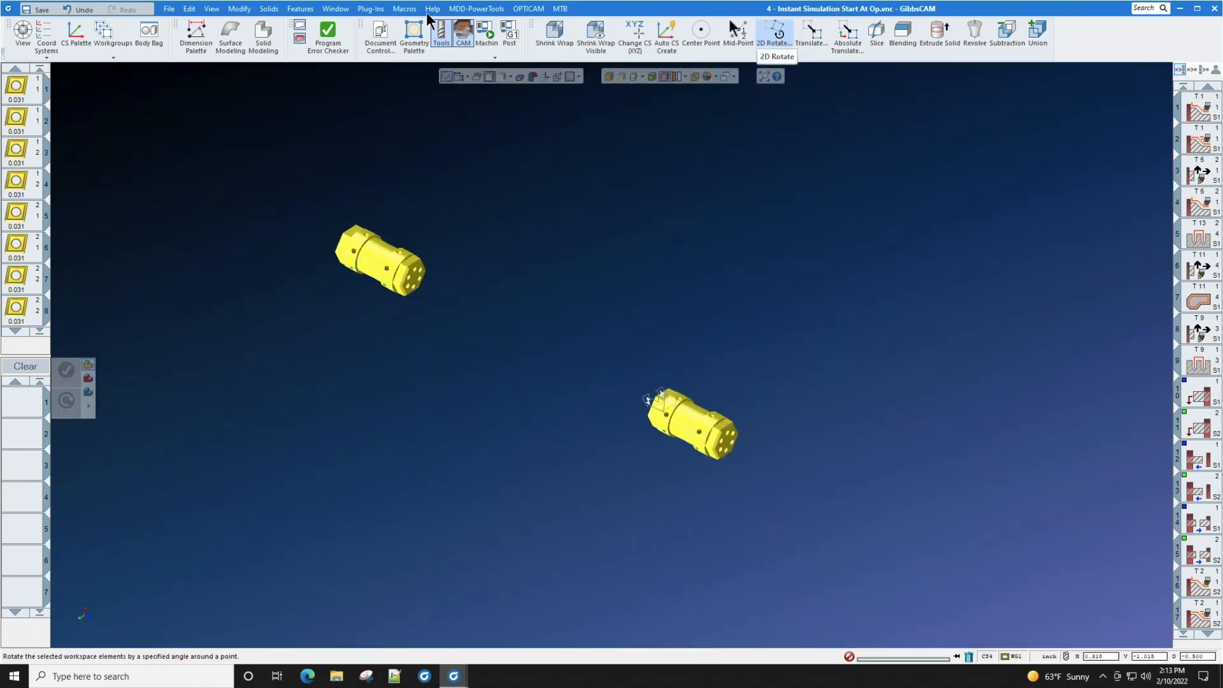
Step: Open the recent part file 5 - Move Start End Point.vnc
{"action": "left_click", "coordinate": [169, 9]}
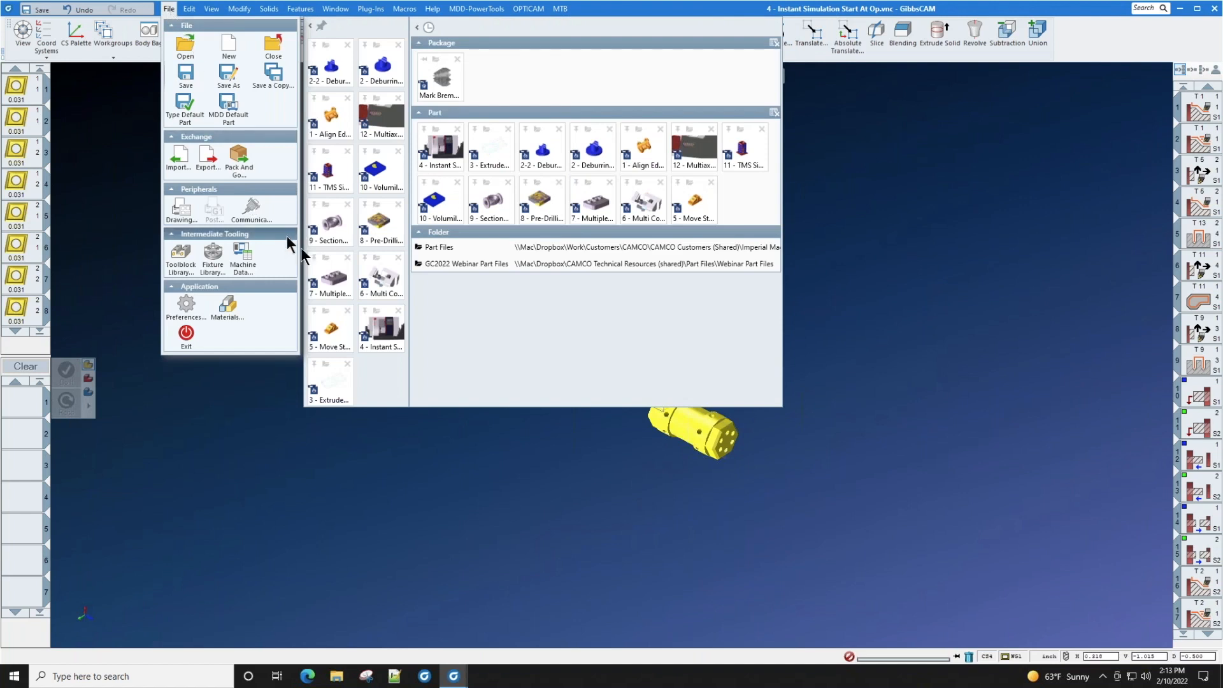
{"action": "mouse_move", "coordinate": [332, 330]}
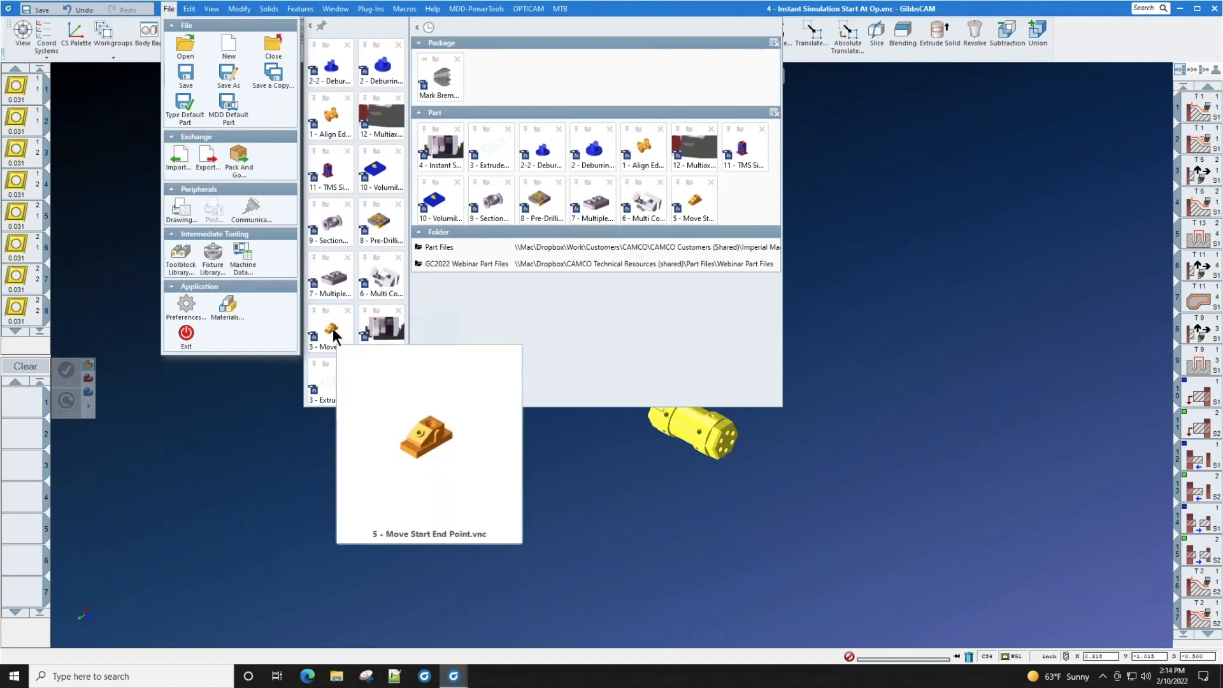
{"action": "left_click", "coordinate": [333, 330]}
{"action": "left_click", "coordinate": [591, 353]}
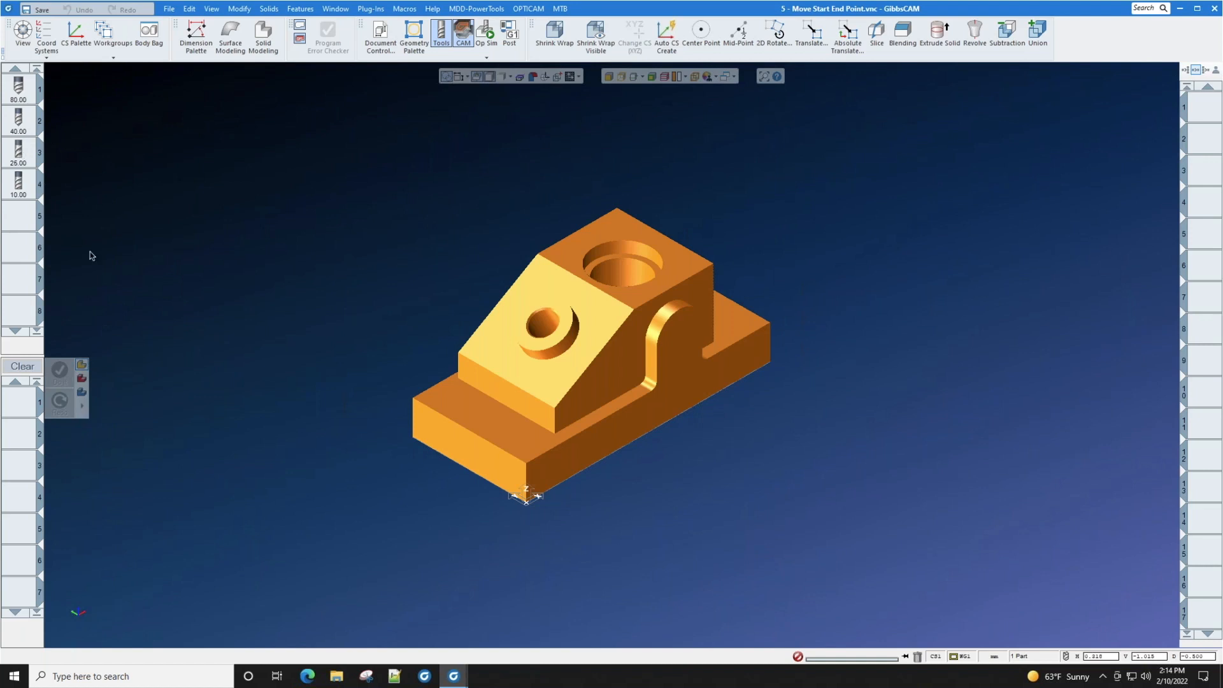
Step: Create a Contour process with the 25 mm tool and select the solid part body for machining
{"action": "left_click_drag", "start_coordinate": [22, 154], "coordinate": [21, 404]}
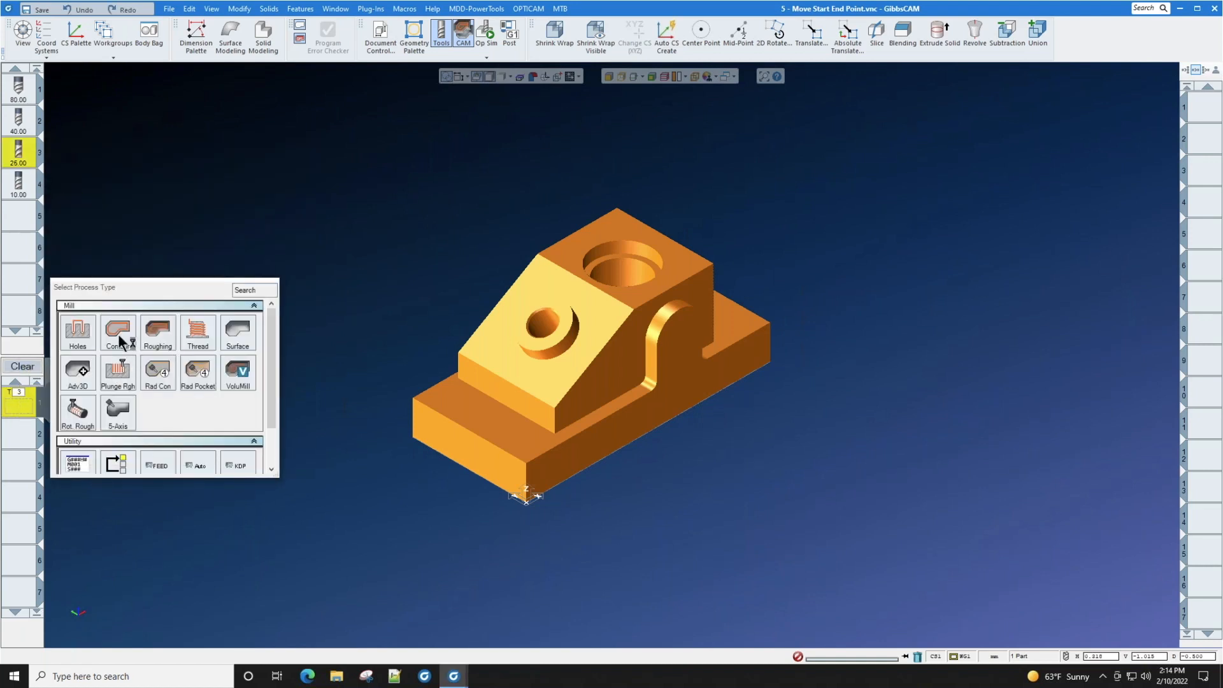
{"action": "left_click", "coordinate": [124, 347]}
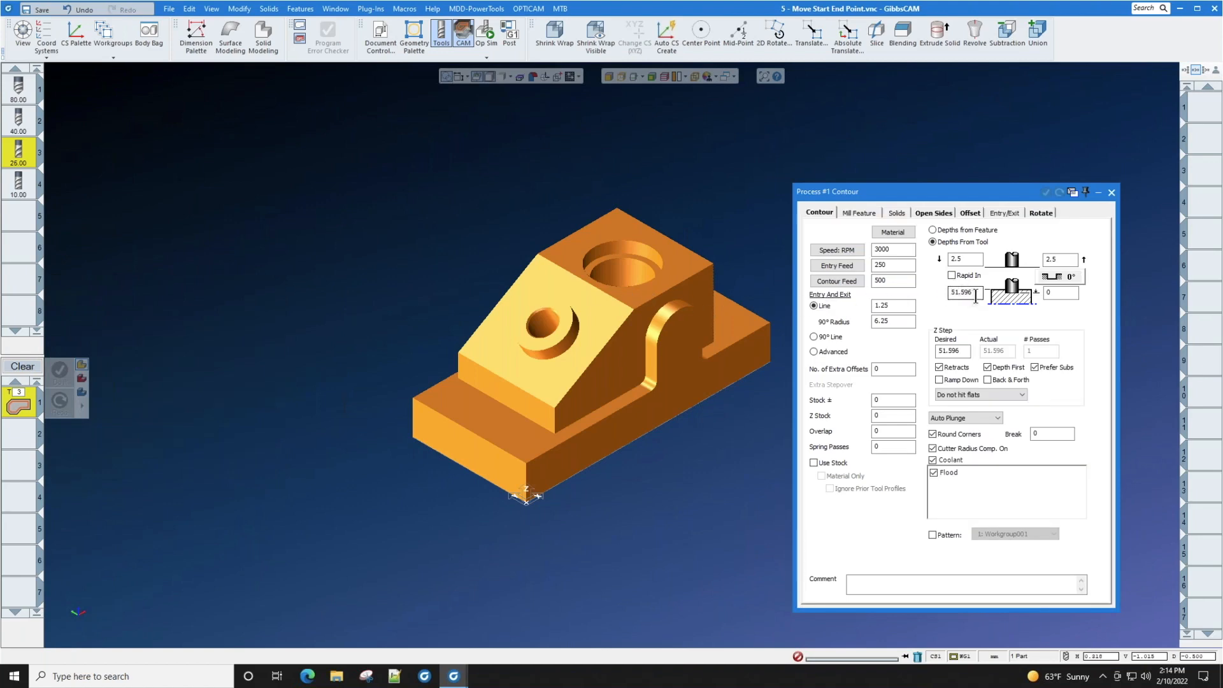
{"action": "left_click", "coordinate": [661, 290]}
{"action": "key", "text": "super"}
{"action": "left_click", "coordinate": [682, 271]}
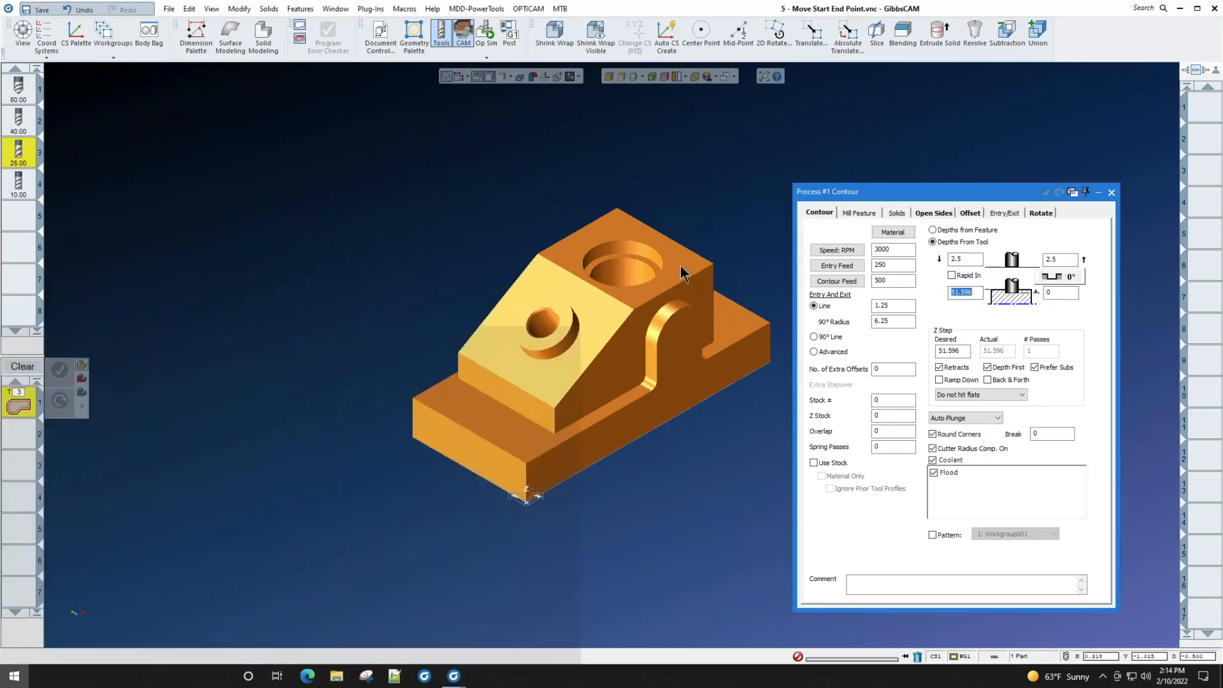
Step: Set the contour's surface Z to 177.165 by picking the part's top face
{"action": "left_click", "coordinate": [975, 292]}
{"action": "left_click_drag", "start_coordinate": [979, 293], "coordinate": [943, 290]}
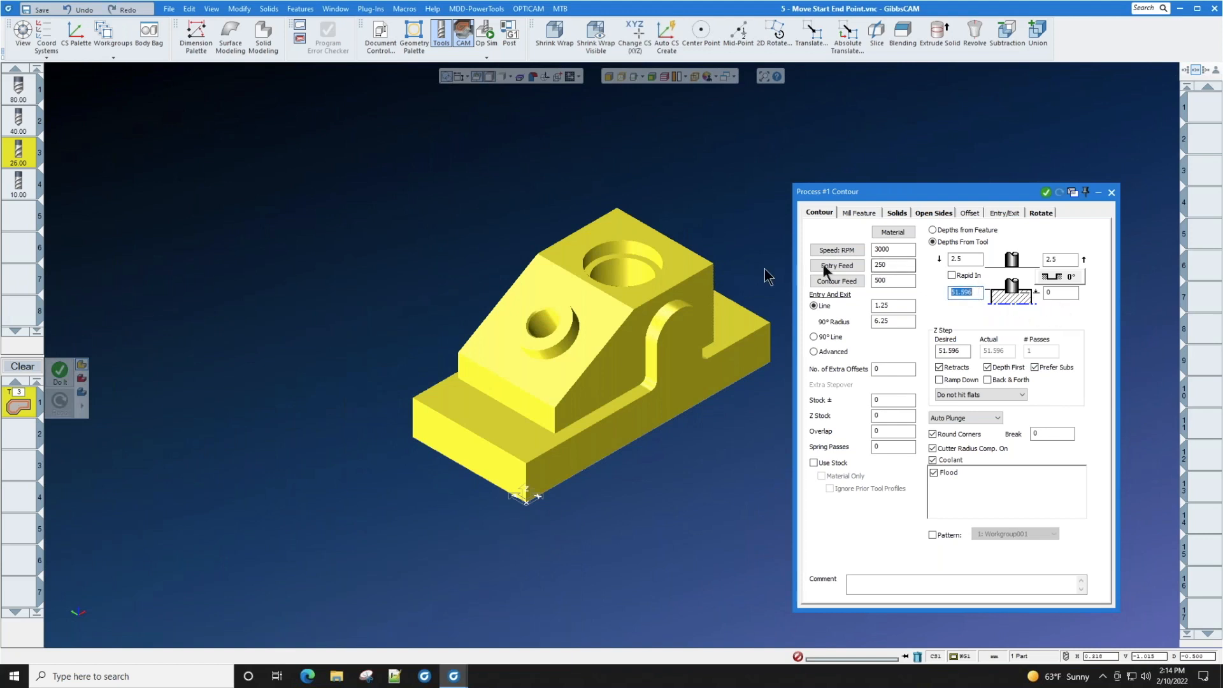
{"action": "left_click", "coordinate": [678, 262], "text": "alt"}
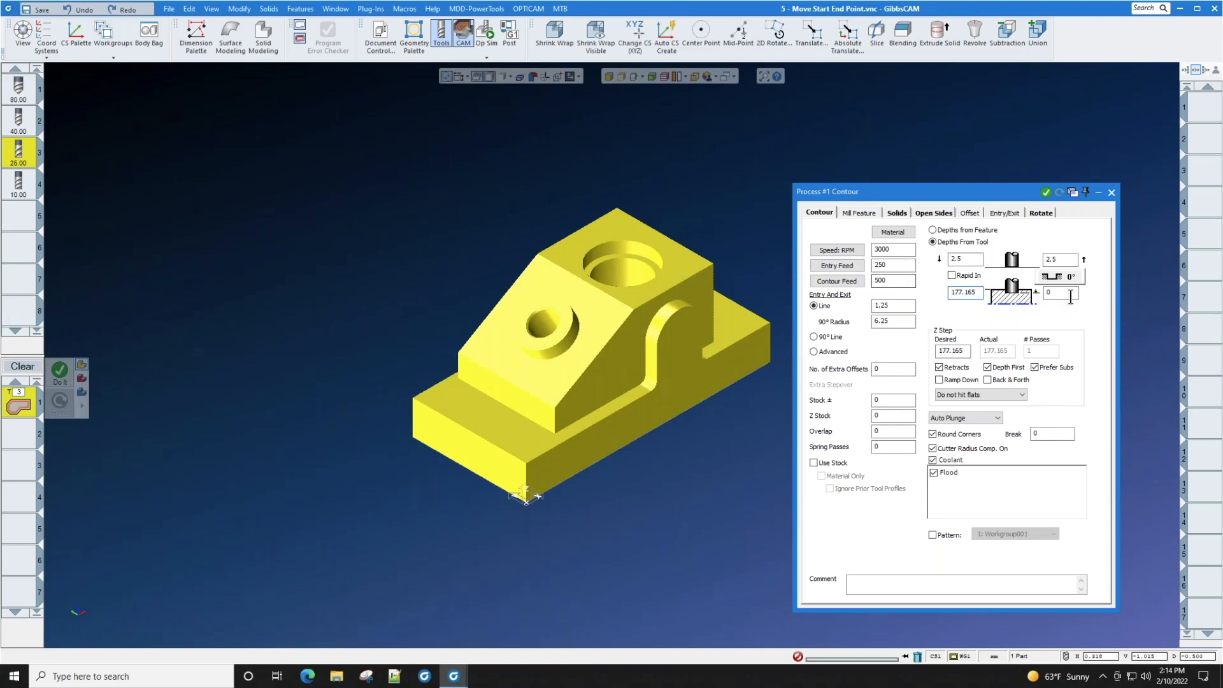
Step: Set both the entry and exit clearance planes of the contour process to 180
{"action": "middle_click_drag", "start_coordinate": [788, 386], "coordinate": [701, 398]}
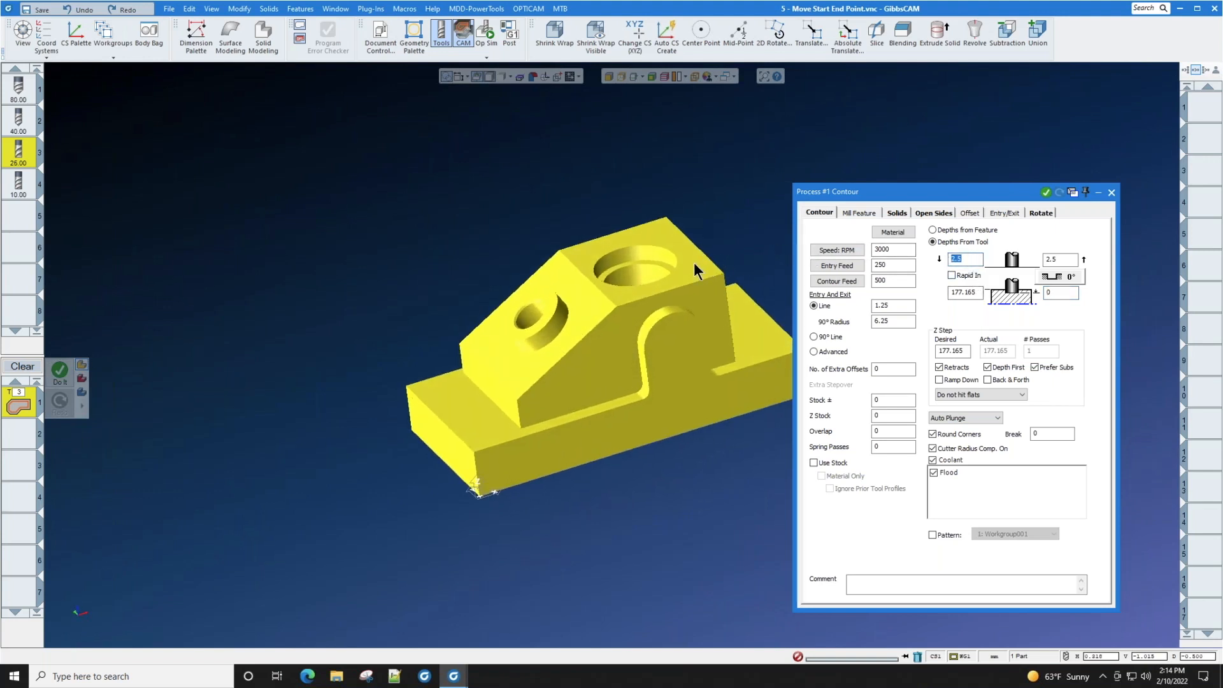
{"action": "double_click", "coordinate": [1061, 259]}
{"action": "double_click", "coordinate": [980, 257]}
{"action": "double_click", "coordinate": [1075, 260]}
{"action": "left_click", "coordinate": [979, 293]}
Step: Select the lower outline edge along the part's long front side as the cut shape and generate the contour operation
{"action": "left_click", "coordinate": [635, 78]}
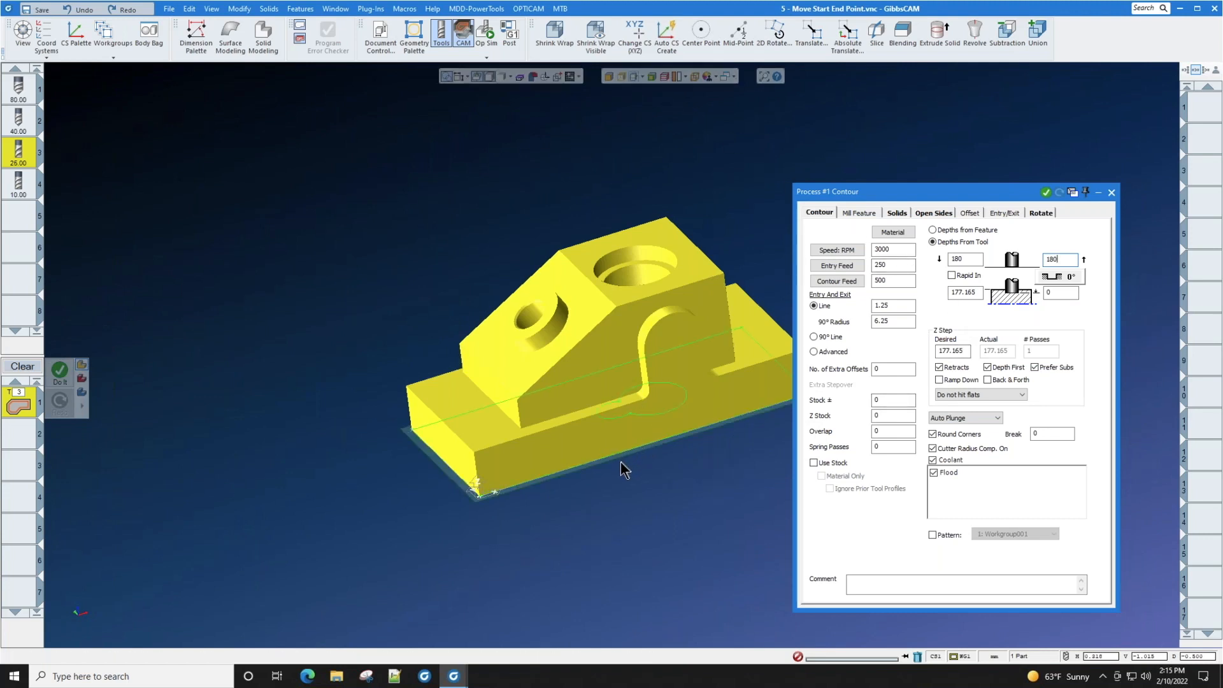
{"action": "scroll", "coordinate": [621, 470], "scroll_direction": "up", "scroll_amount": 4}
{"action": "scroll", "coordinate": [615, 482], "scroll_direction": "up", "scroll_amount": 5}
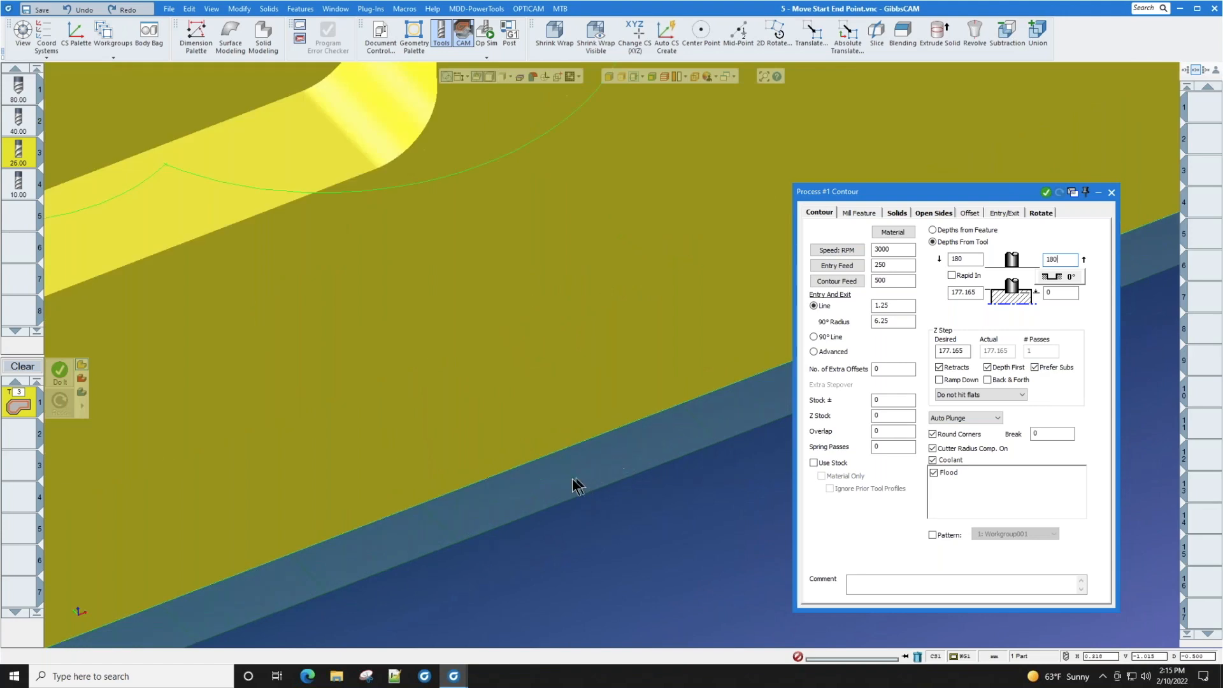
{"action": "scroll", "coordinate": [571, 437], "scroll_direction": "down", "scroll_amount": 10}
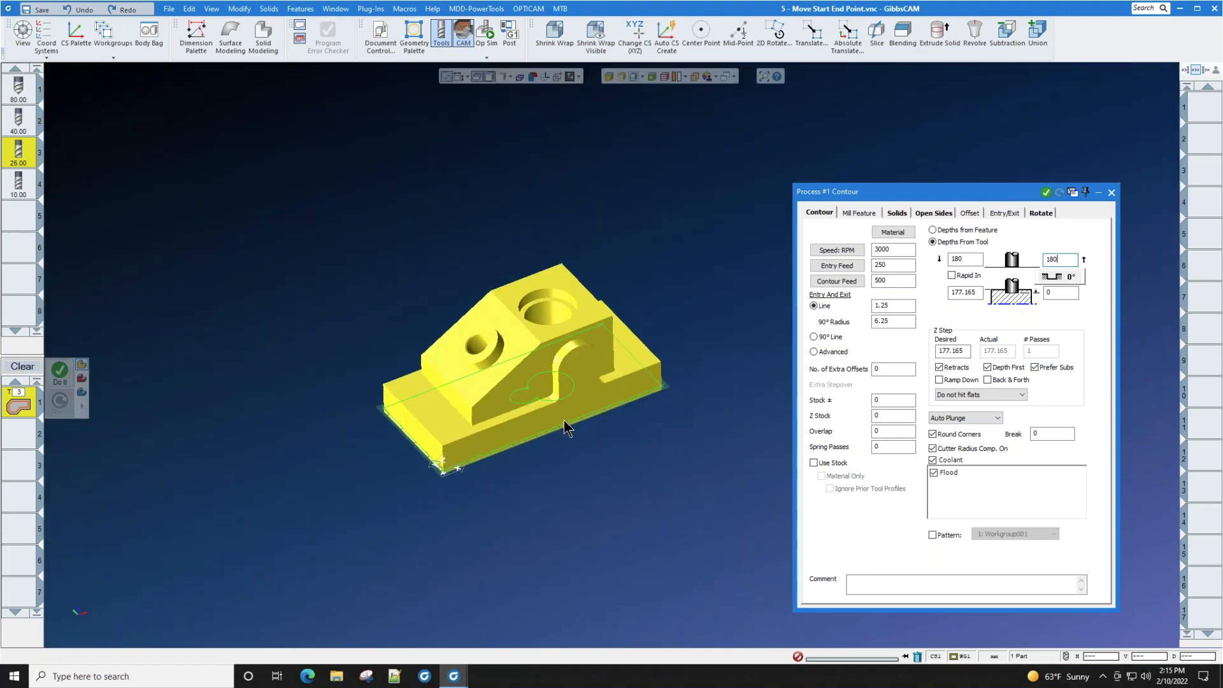
{"action": "left_click", "coordinate": [565, 428]}
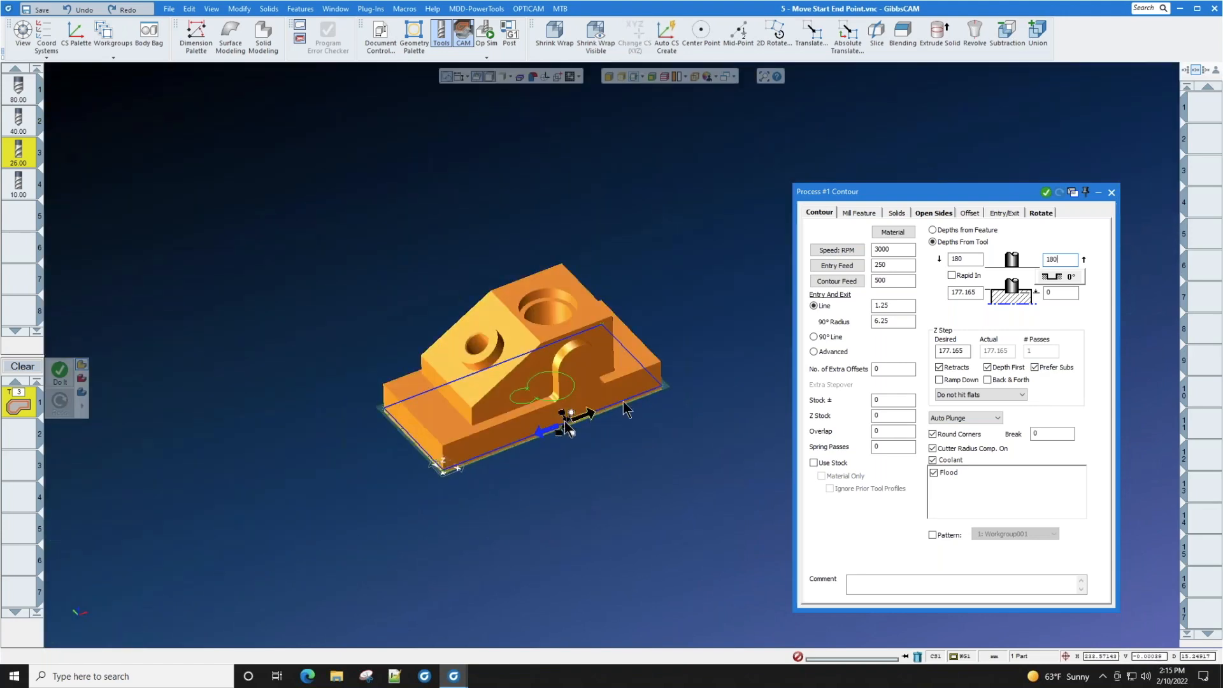
{"action": "left_click", "coordinate": [1046, 192]}
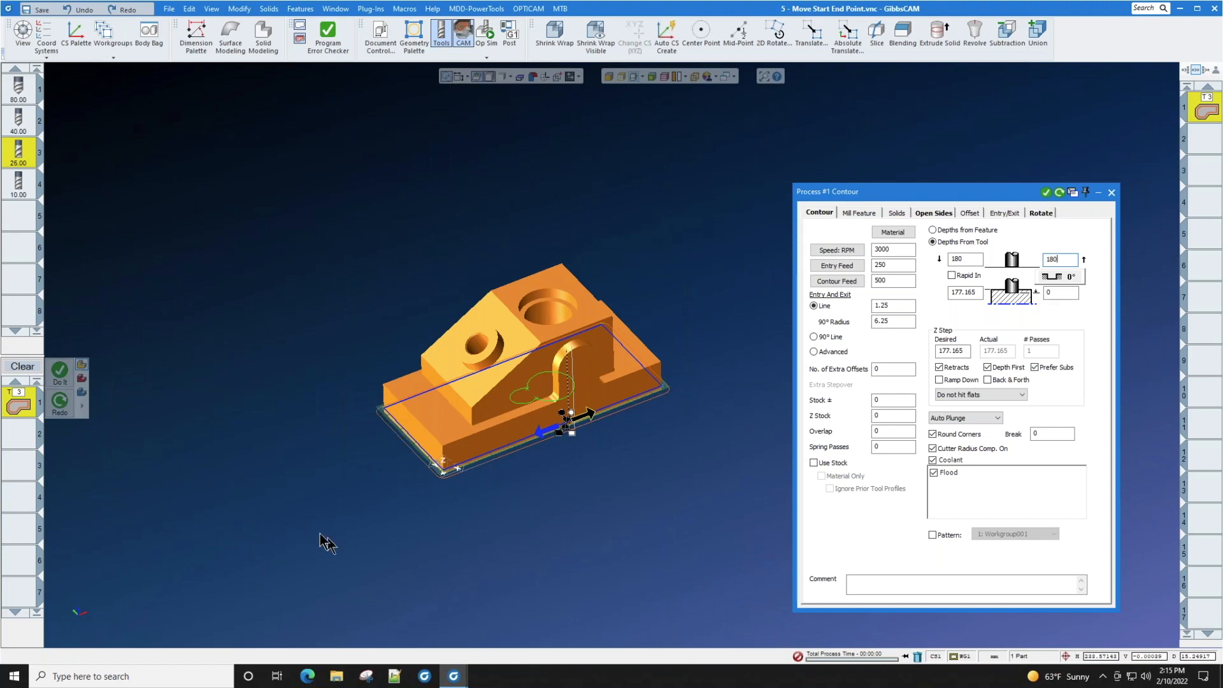
Step: In the top view, move the contour's start point to the right edge and end point to the left edge, extend both past the back edge, and regenerate the toolpath
{"action": "mouse_move", "coordinate": [79, 602]}
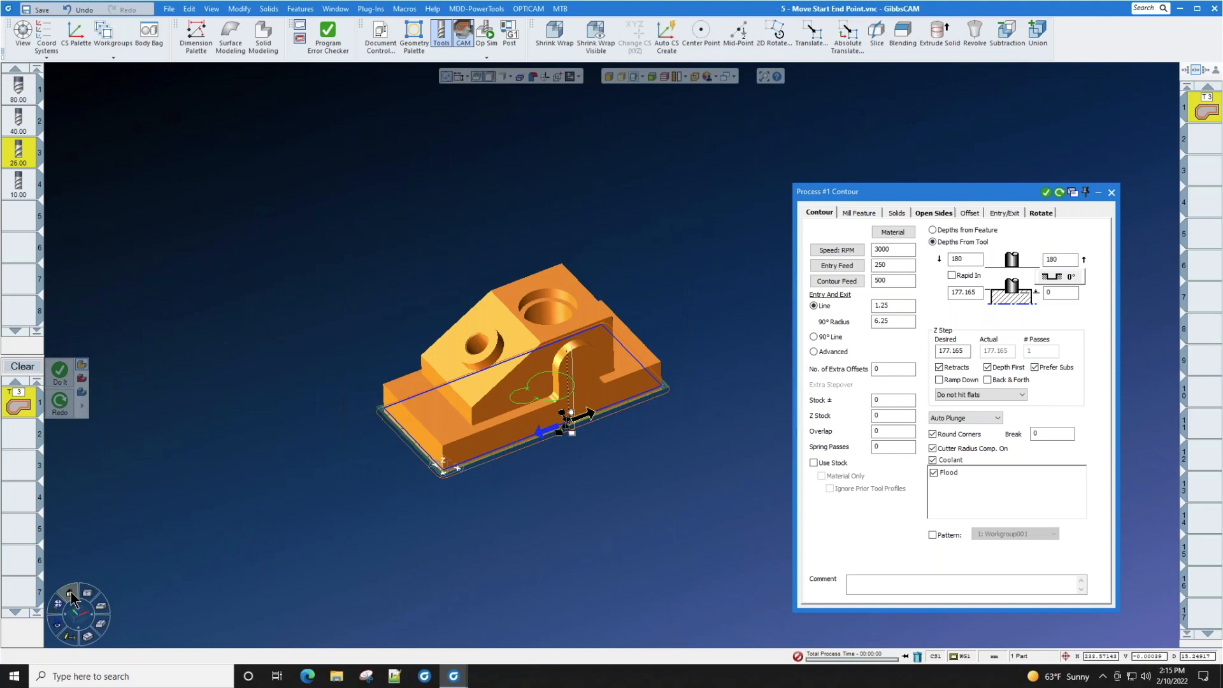
{"action": "left_click", "coordinate": [71, 595]}
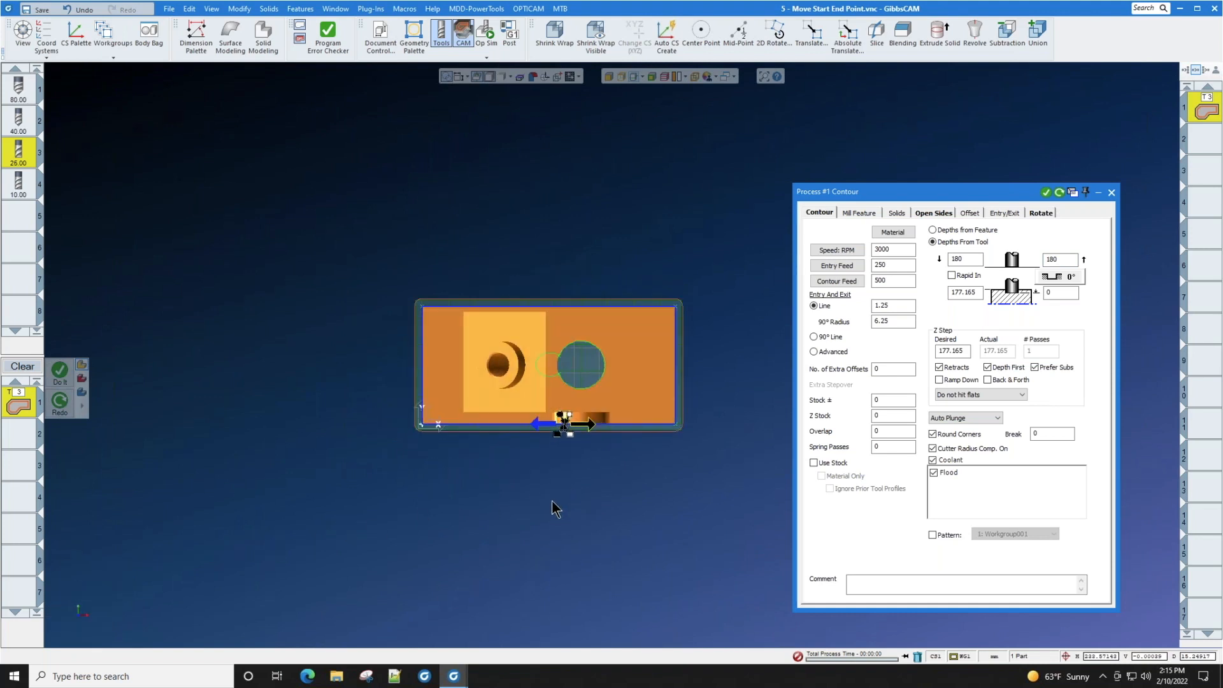
{"action": "left_click_drag", "start_coordinate": [571, 436], "coordinate": [679, 361]}
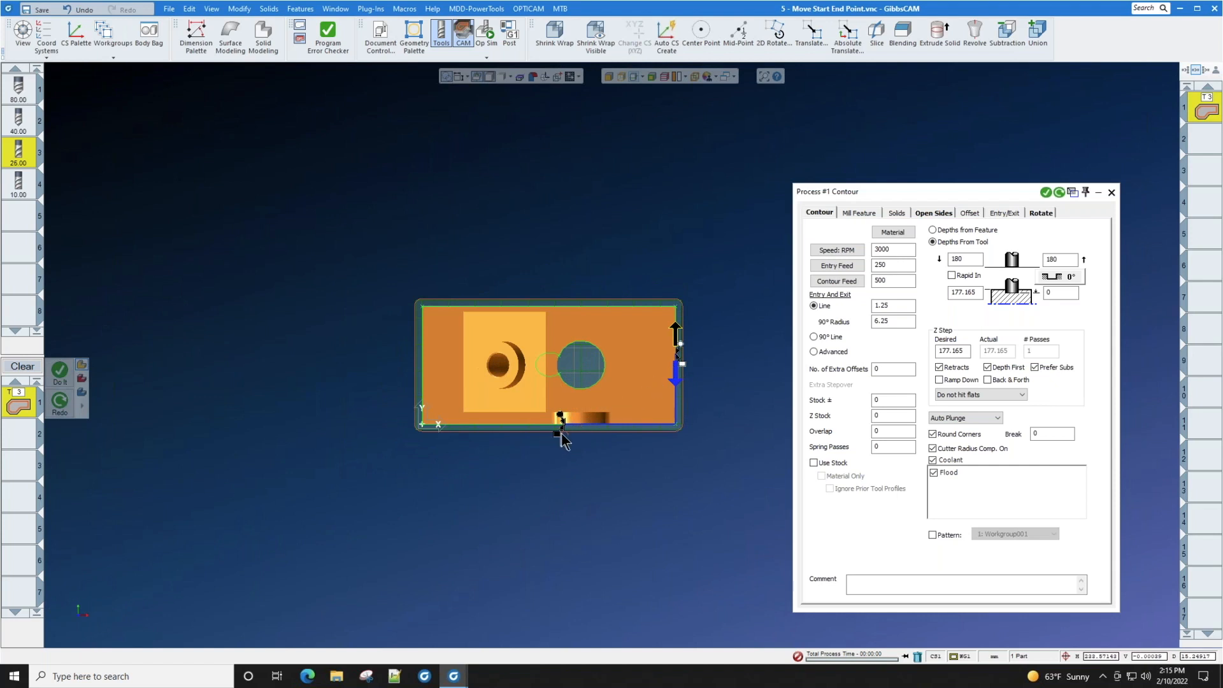
{"action": "left_click_drag", "start_coordinate": [560, 417], "coordinate": [419, 364]}
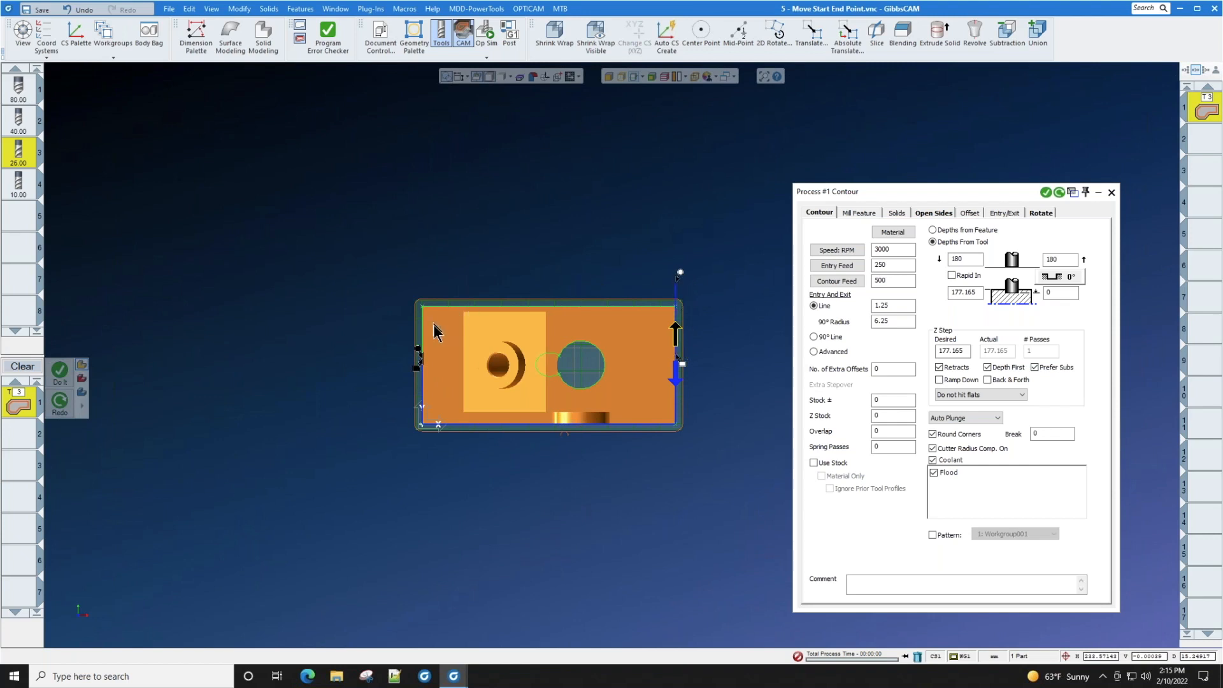
{"action": "left_click_drag", "start_coordinate": [408, 263], "coordinate": [410, 264]}
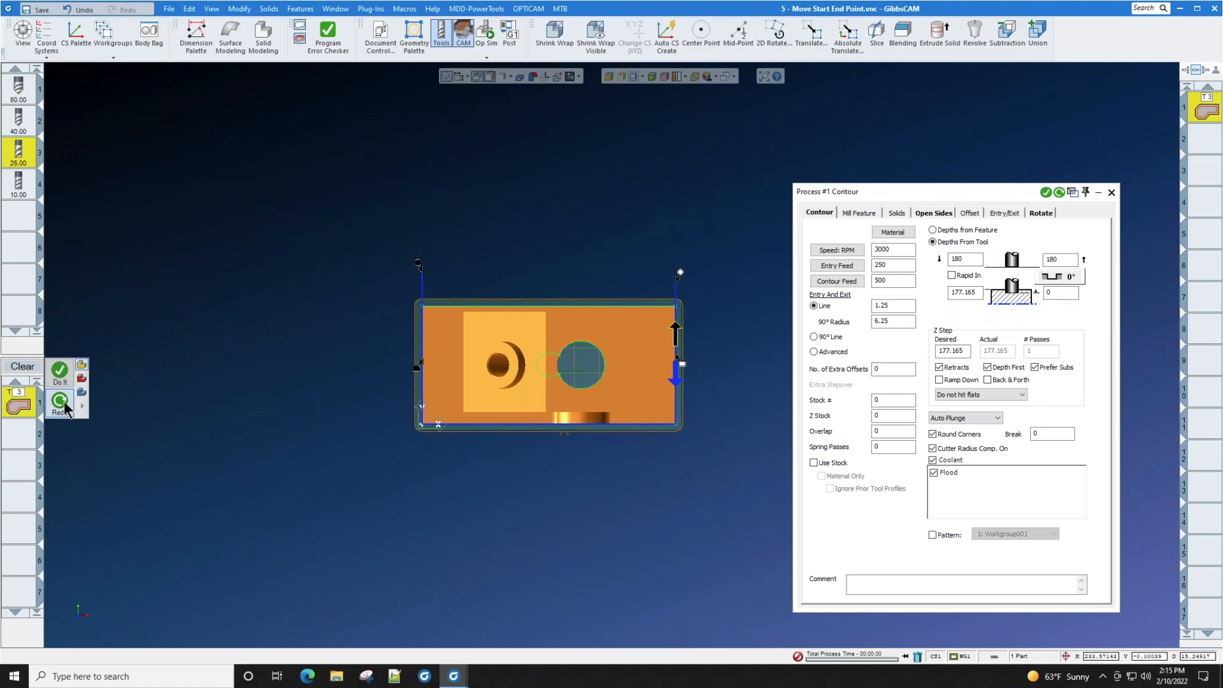
{"action": "scroll", "coordinate": [710, 315], "scroll_direction": "up", "scroll_amount": 3}
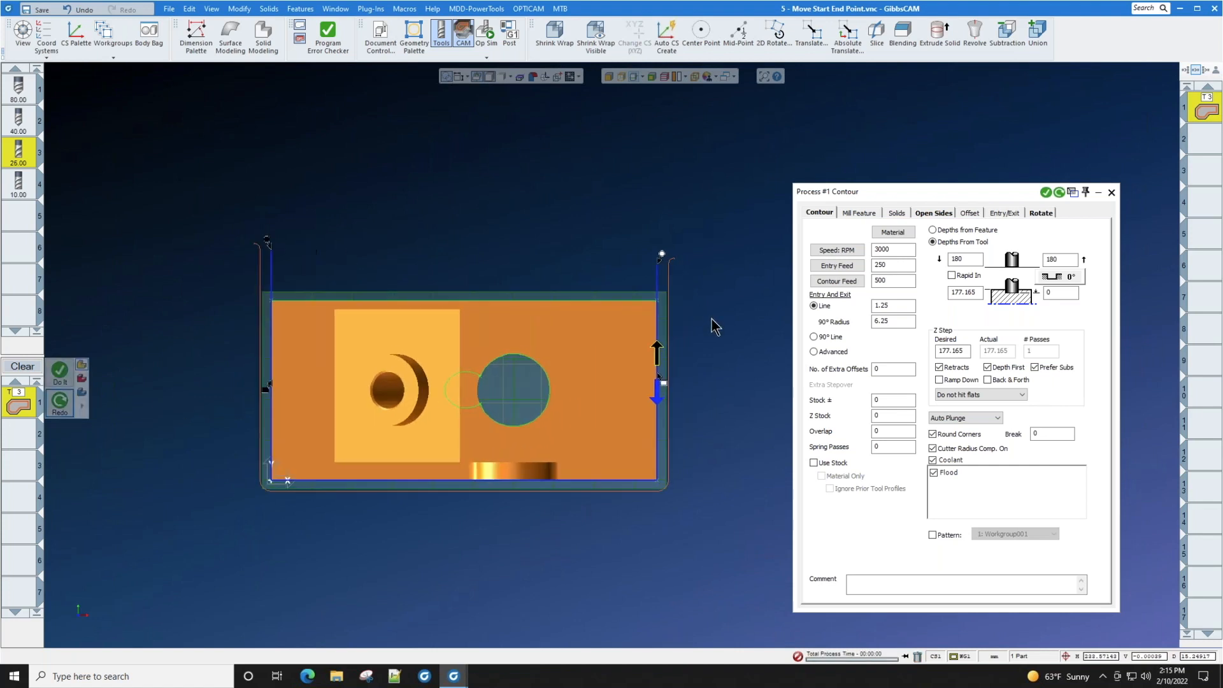
{"action": "scroll", "coordinate": [712, 326], "scroll_direction": "up", "scroll_amount": 1}
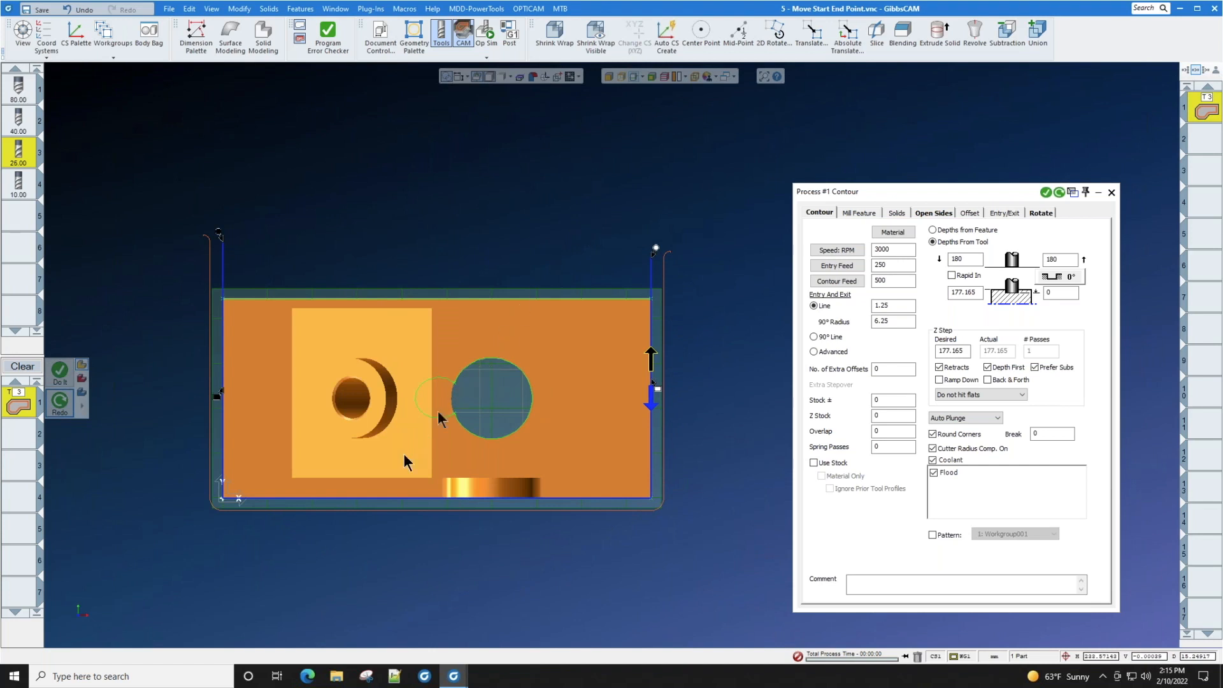
Step: Reselect the front edge as the cut shape, limit it to a Single Feature Cut, and regenerate the contour toolpath
{"action": "left_click", "coordinate": [421, 499]}
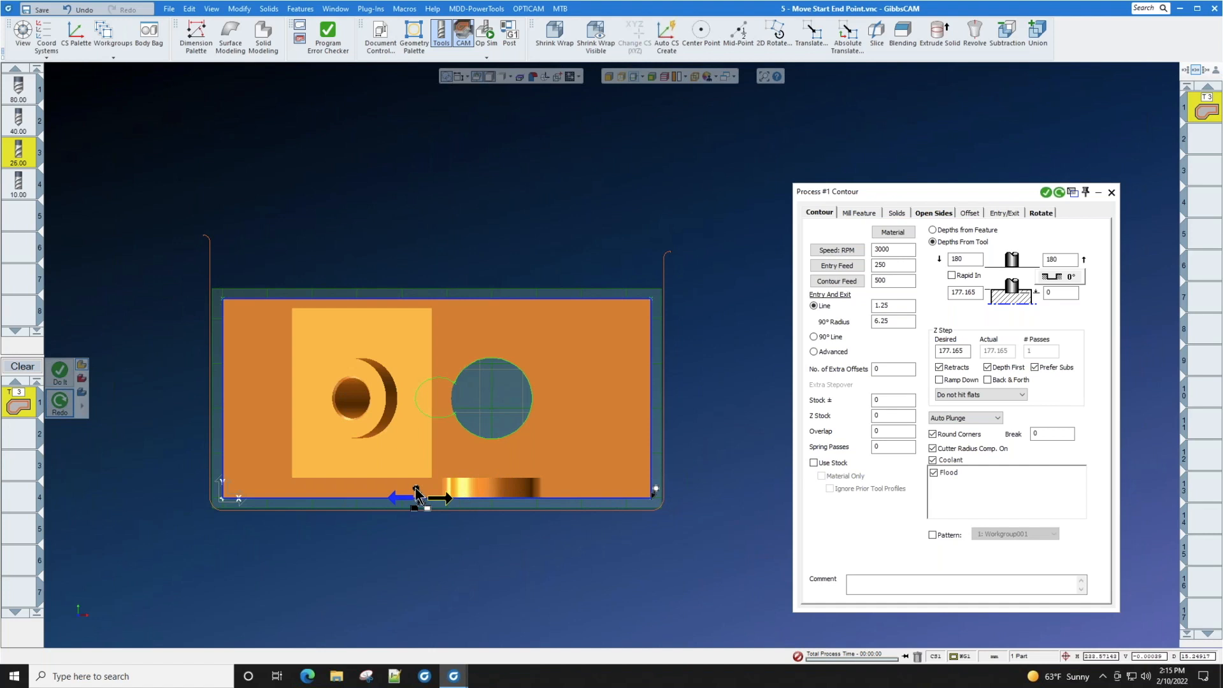
{"action": "right_click", "coordinate": [218, 487]}
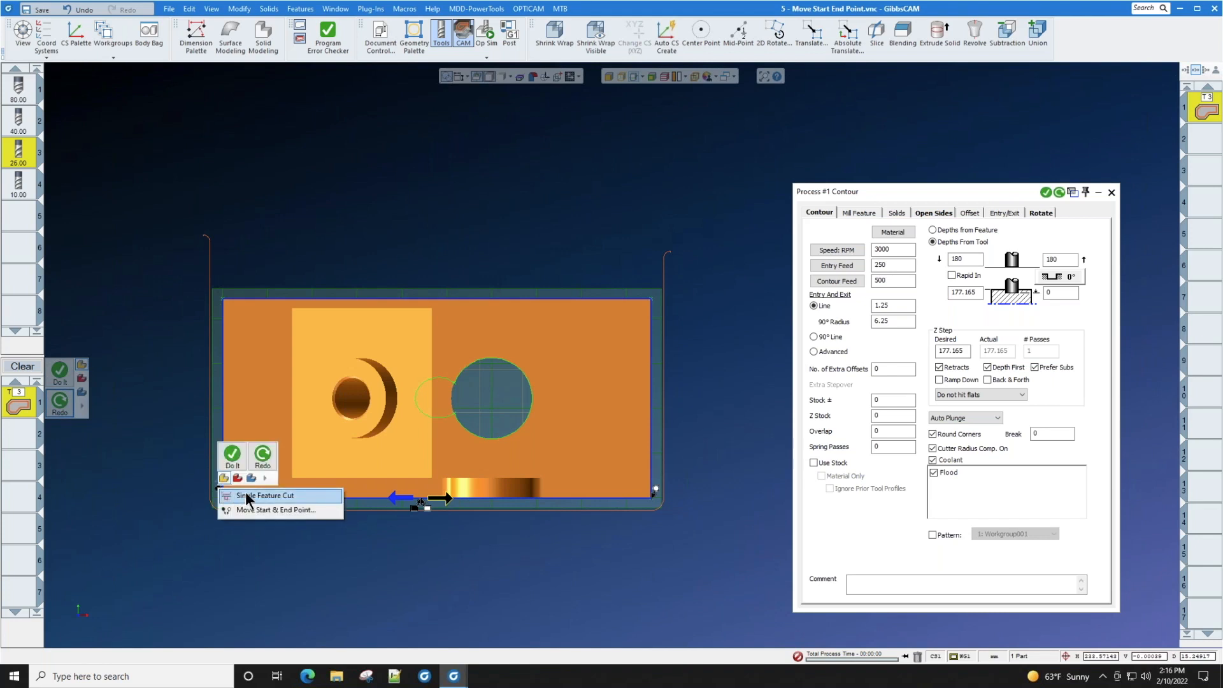
{"action": "left_click", "coordinate": [246, 496]}
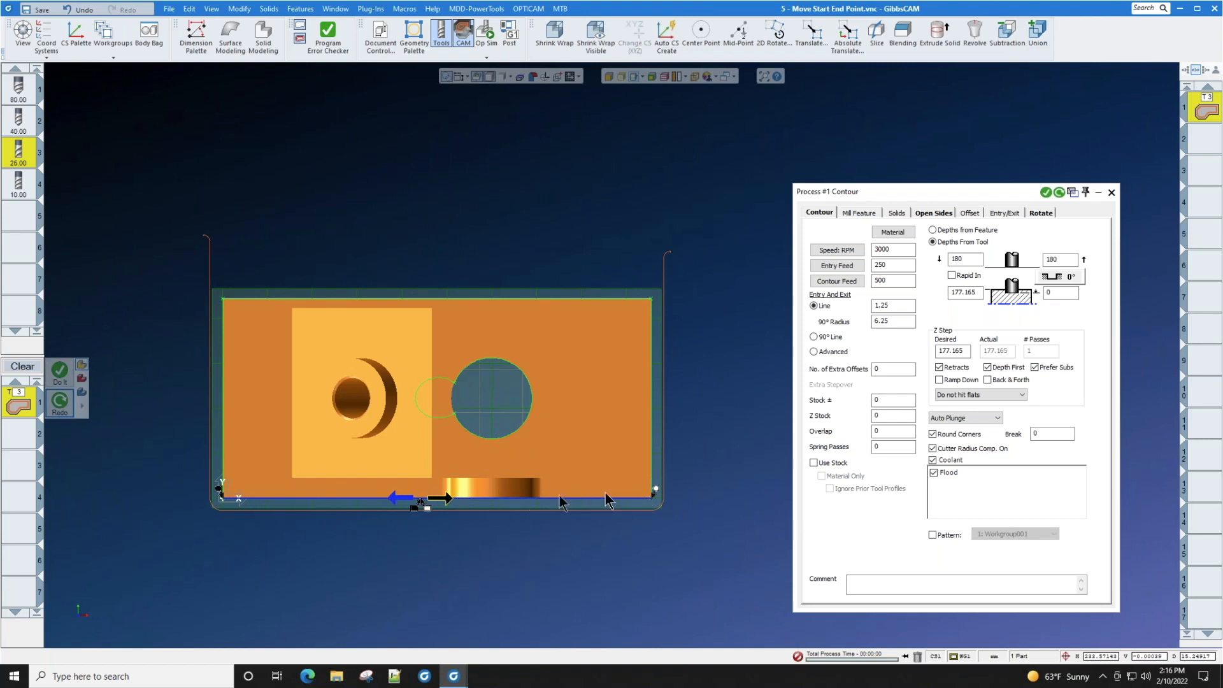
{"action": "left_click", "coordinate": [61, 403]}
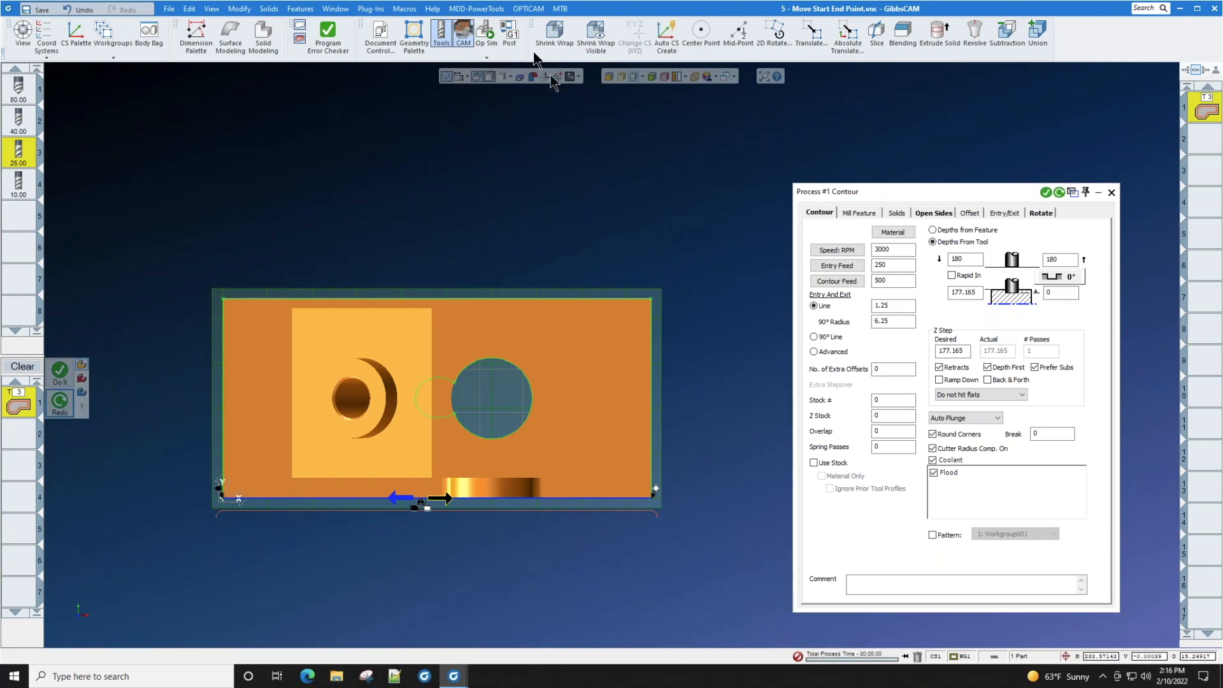
Step: Simulate the contour operation feature by feature to check the tool's positions at both ends of the front edge
{"action": "left_click", "coordinate": [486, 32]}
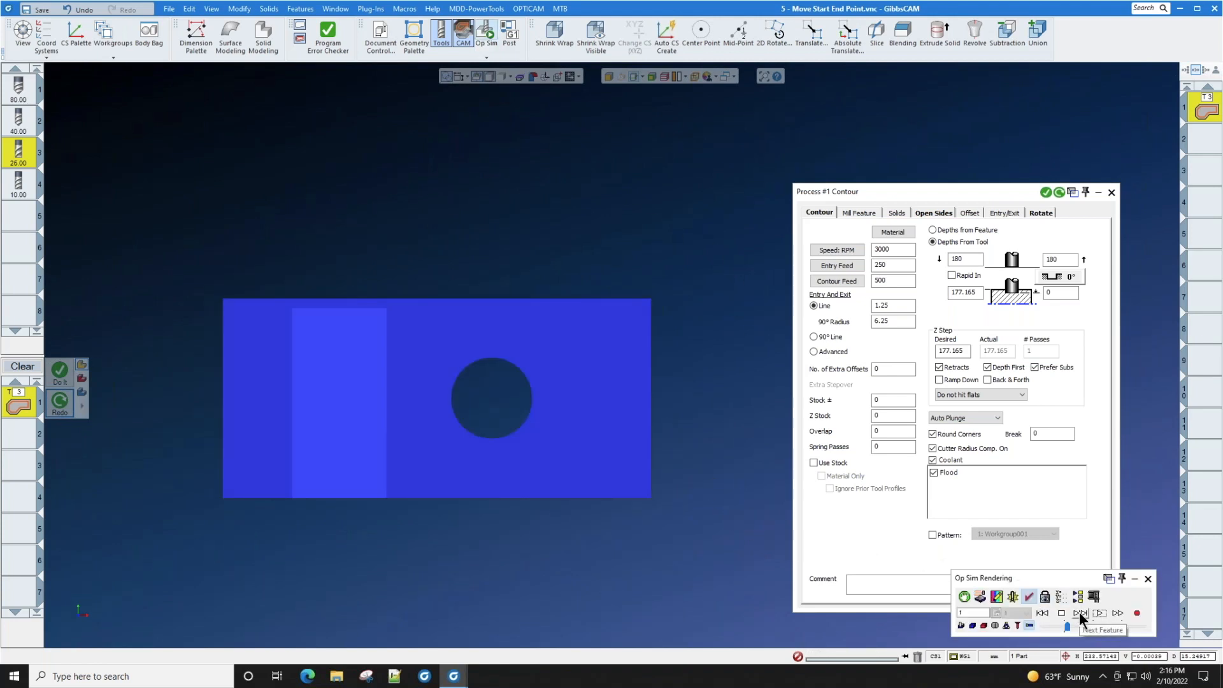
{"action": "left_click", "coordinate": [1080, 611]}
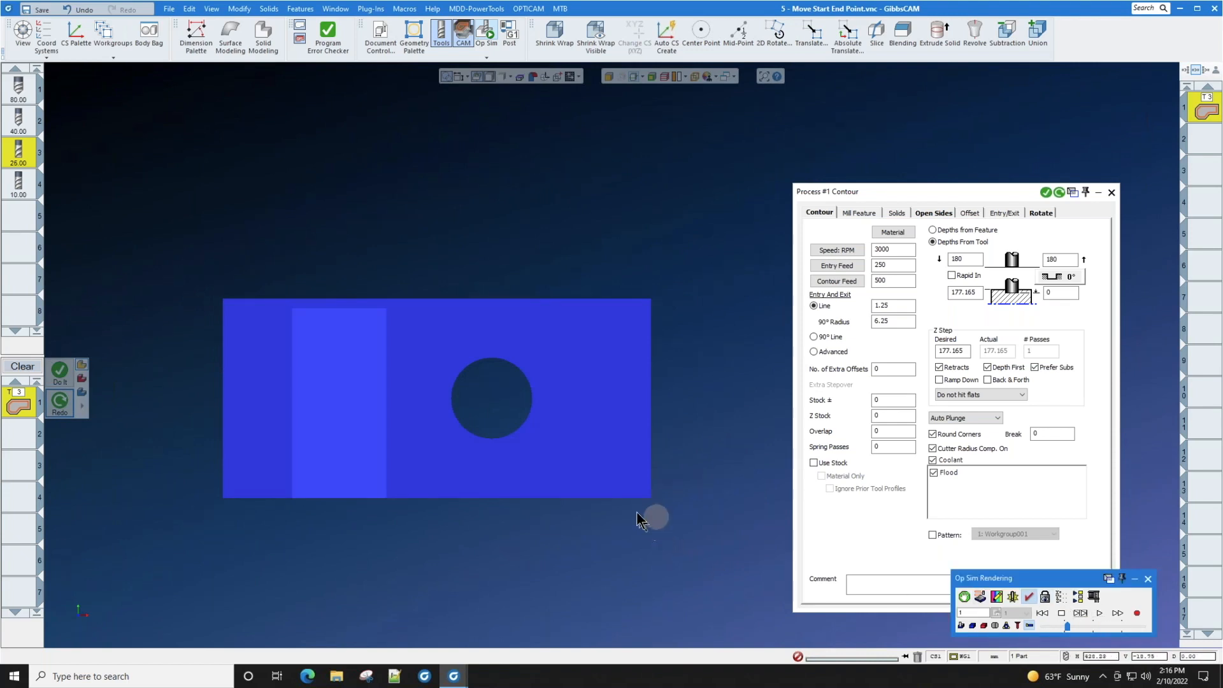
{"action": "scroll", "coordinate": [637, 519], "scroll_direction": "up", "scroll_amount": 4}
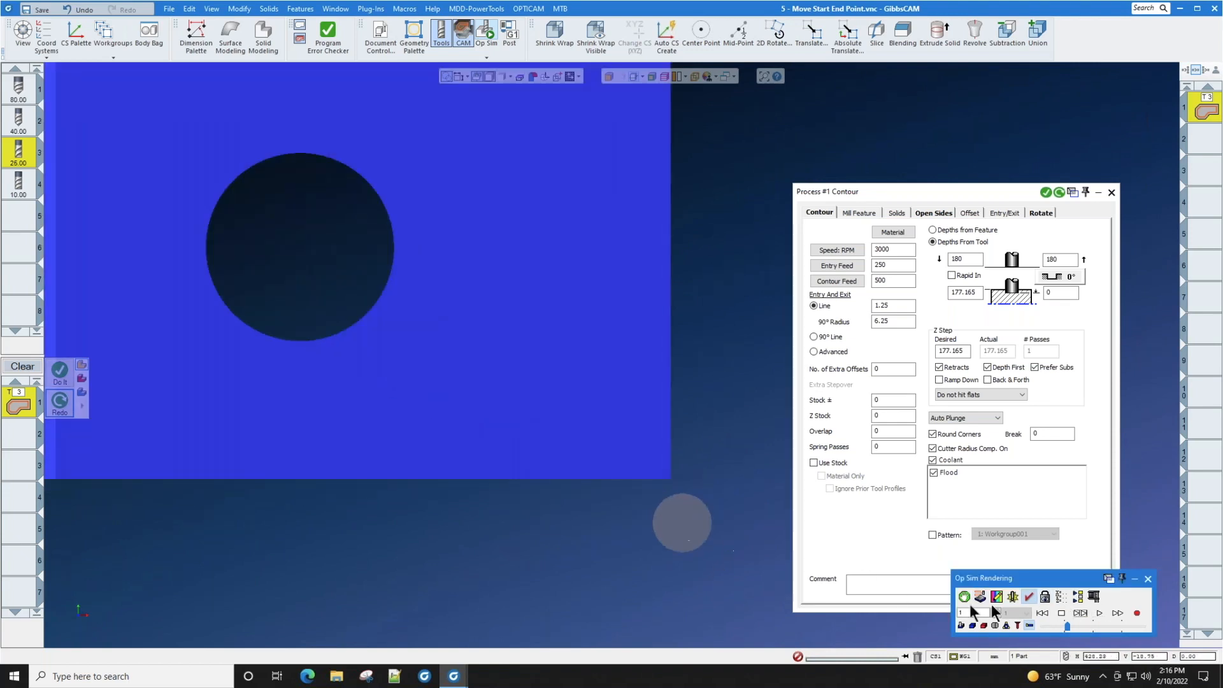
{"action": "left_click", "coordinate": [1079, 613]}
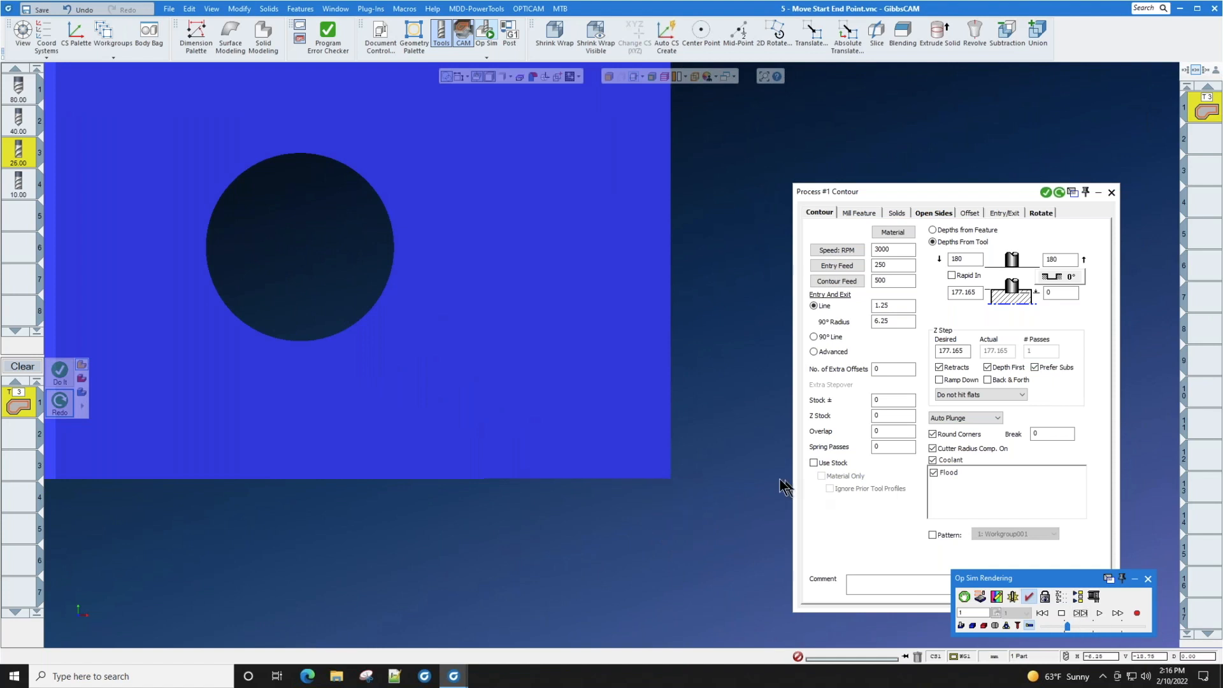
{"action": "scroll", "coordinate": [770, 487], "scroll_direction": "down", "scroll_amount": 5}
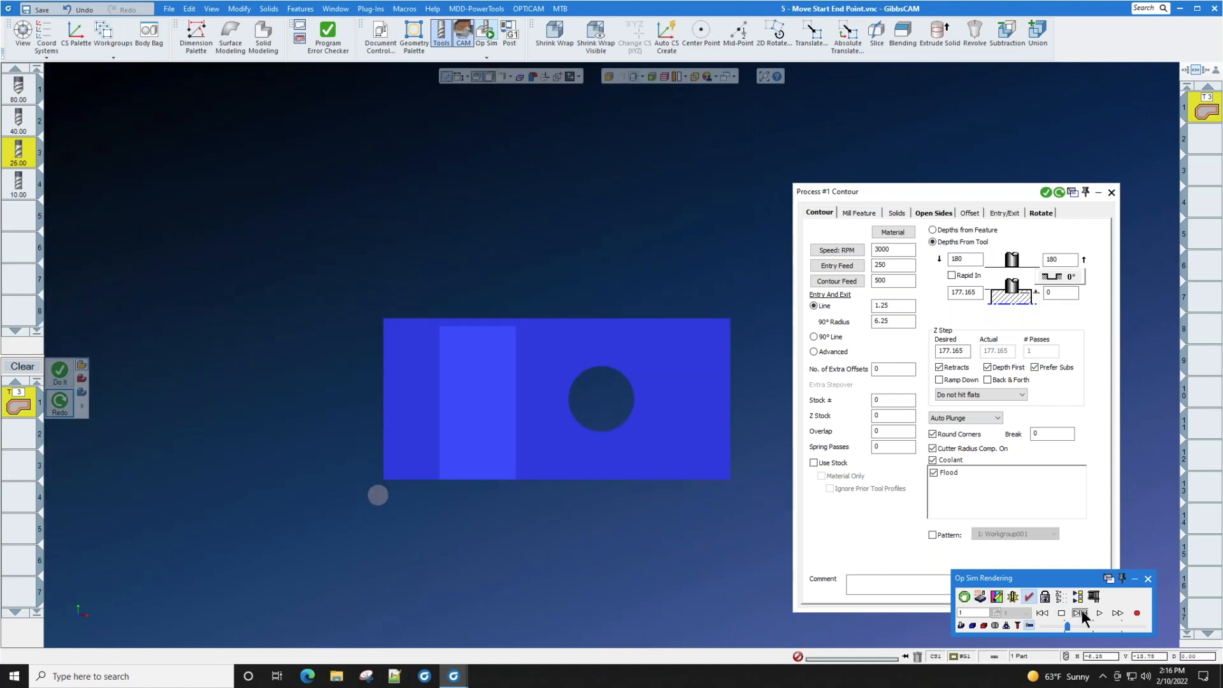
{"action": "left_click", "coordinate": [1148, 579]}
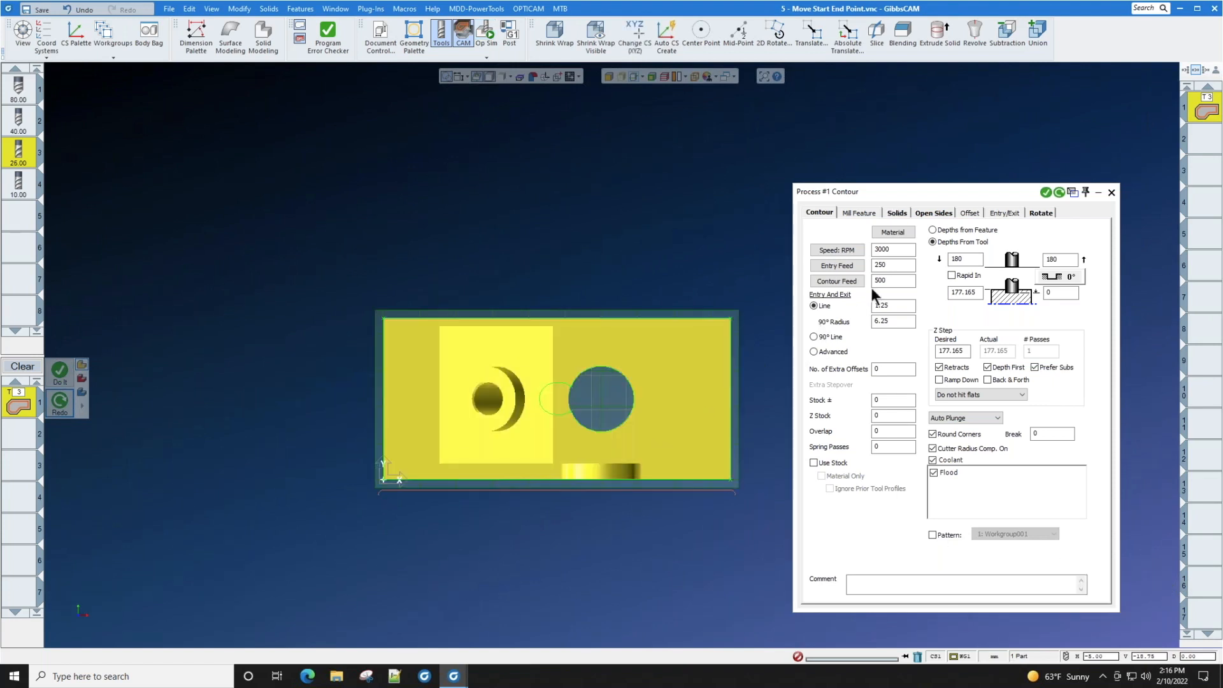
Step: Reopen the contour operation, set the relative start and end point offsets to 12, and regenerate the toolpath
{"action": "double_click", "coordinate": [1198, 112]}
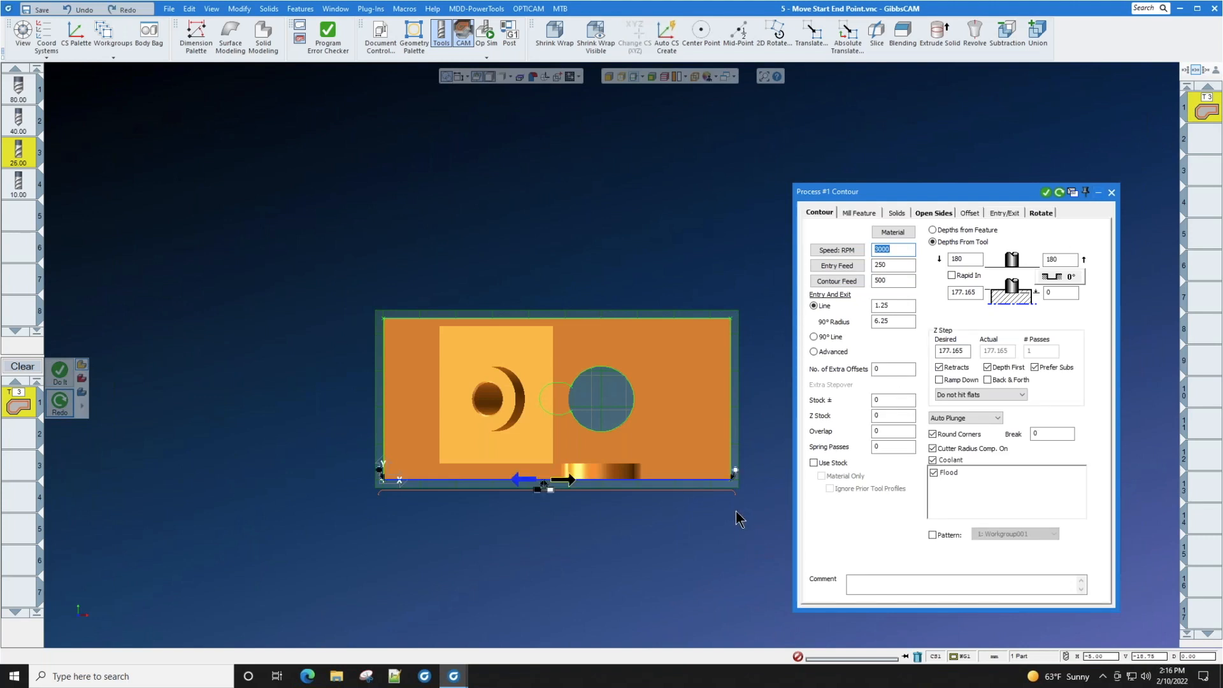
{"action": "right_click", "coordinate": [736, 474]}
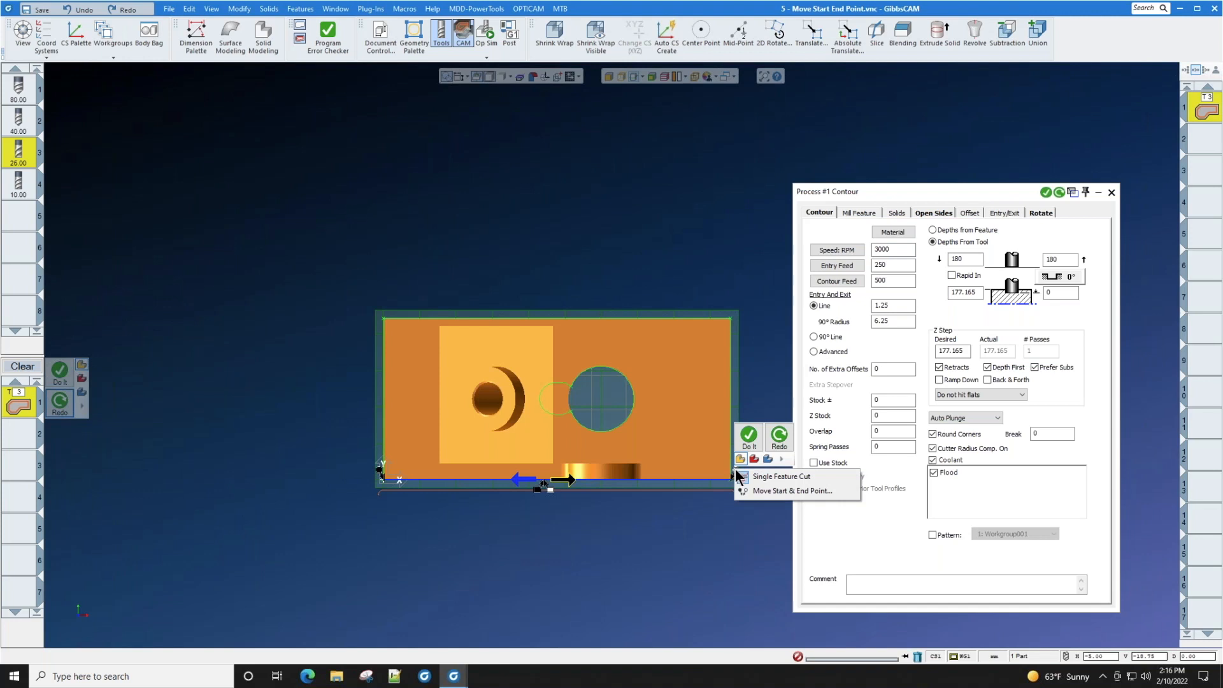
{"action": "left_click", "coordinate": [764, 491]}
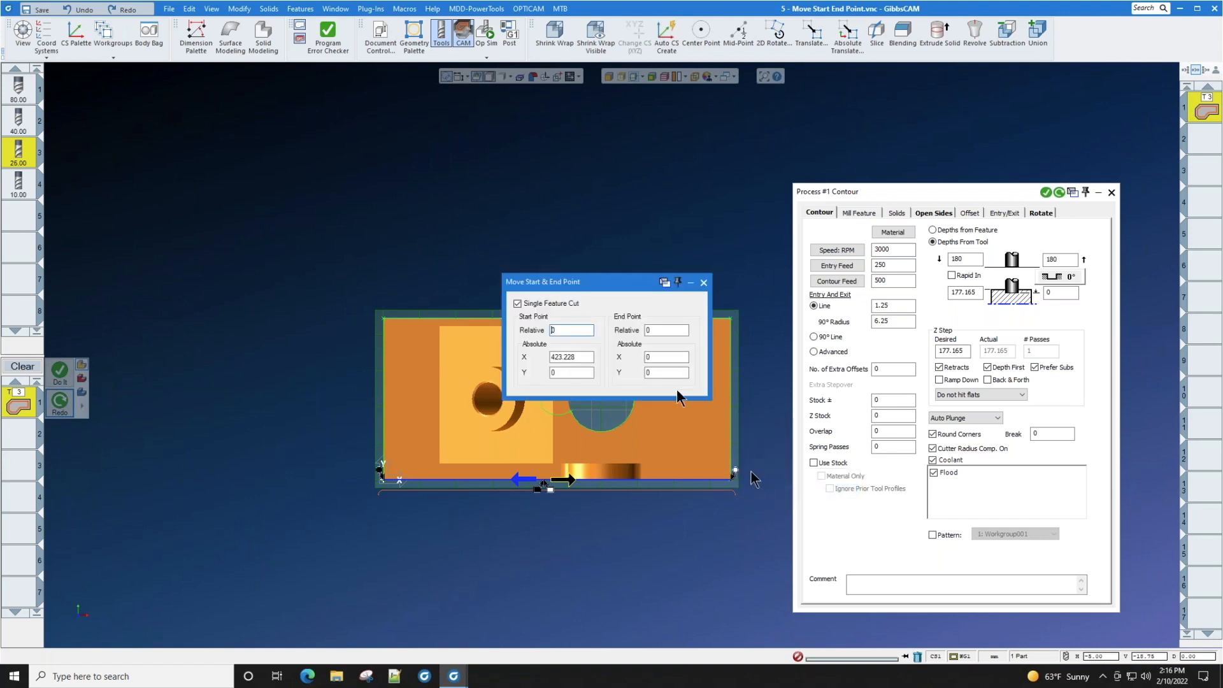
{"action": "left_click_drag", "start_coordinate": [622, 287], "coordinate": [531, 174]}
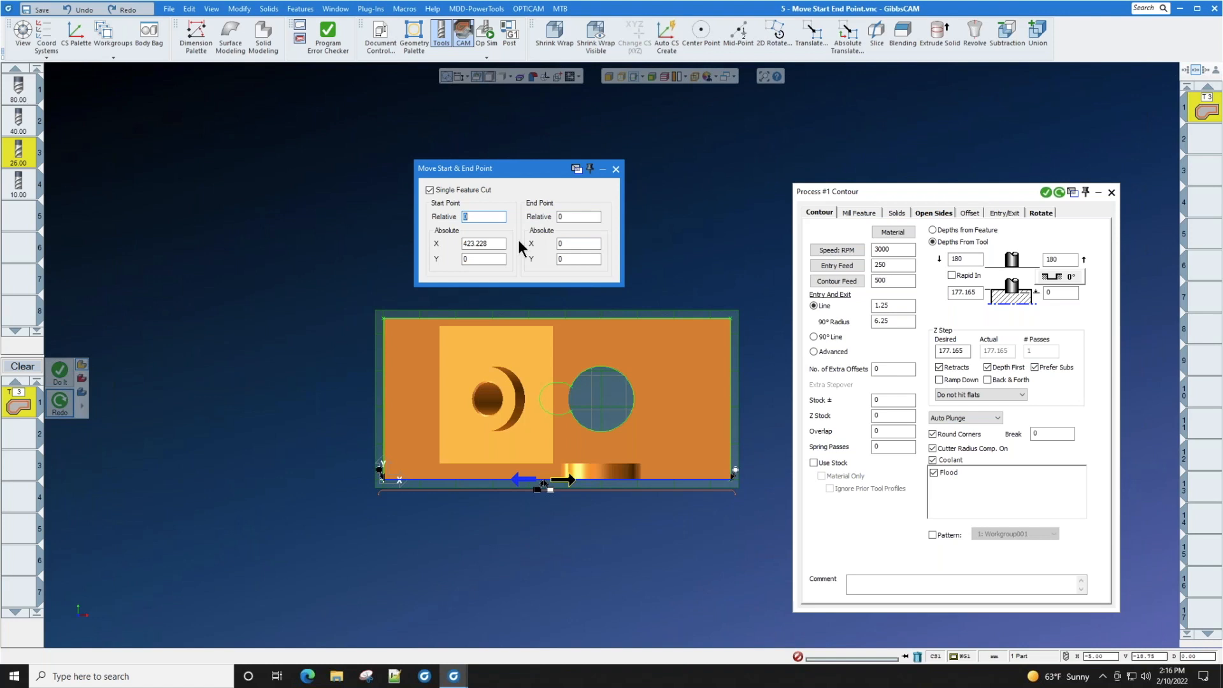
{"action": "type", "text": "12"}
{"action": "double_click", "coordinate": [575, 217]}
{"action": "type", "text": "12"}
{"action": "left_click", "coordinate": [60, 403]}
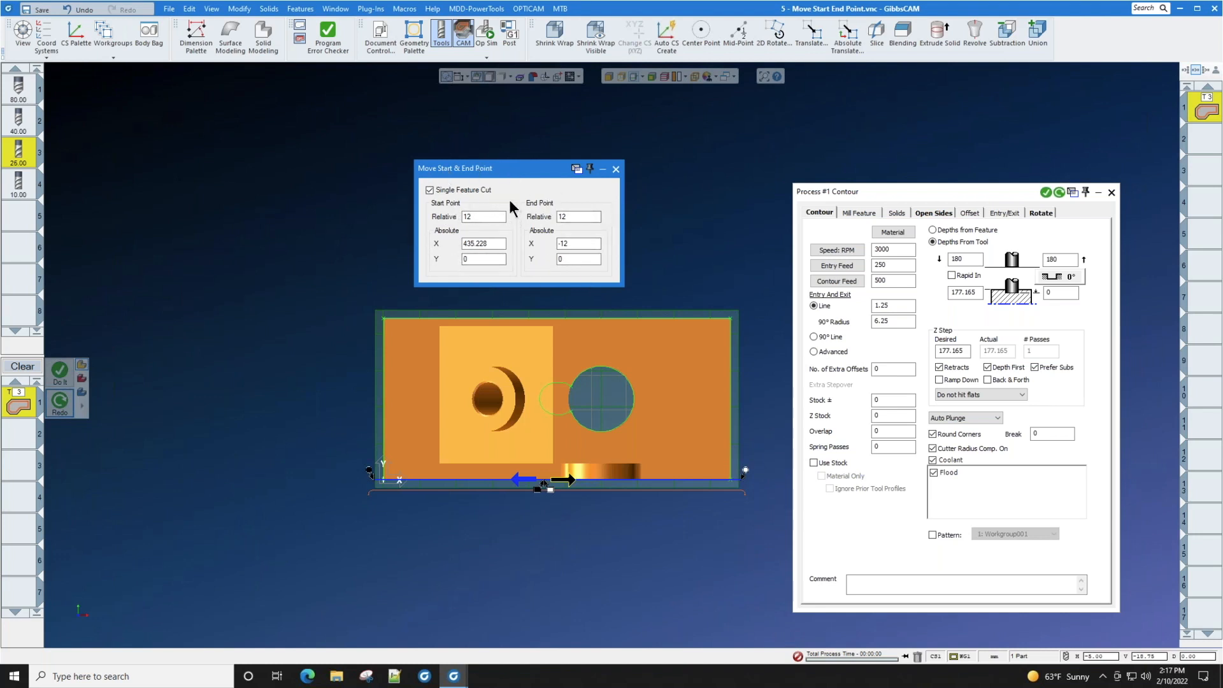
Step: Examine the extended toolpath end beside the front corner, and close the Move Start & End Point and contour process dialogs
{"action": "left_click", "coordinate": [492, 242]}
{"action": "double_click", "coordinate": [484, 217]}
{"action": "scroll", "coordinate": [739, 491], "scroll_direction": "up", "scroll_amount": 5}
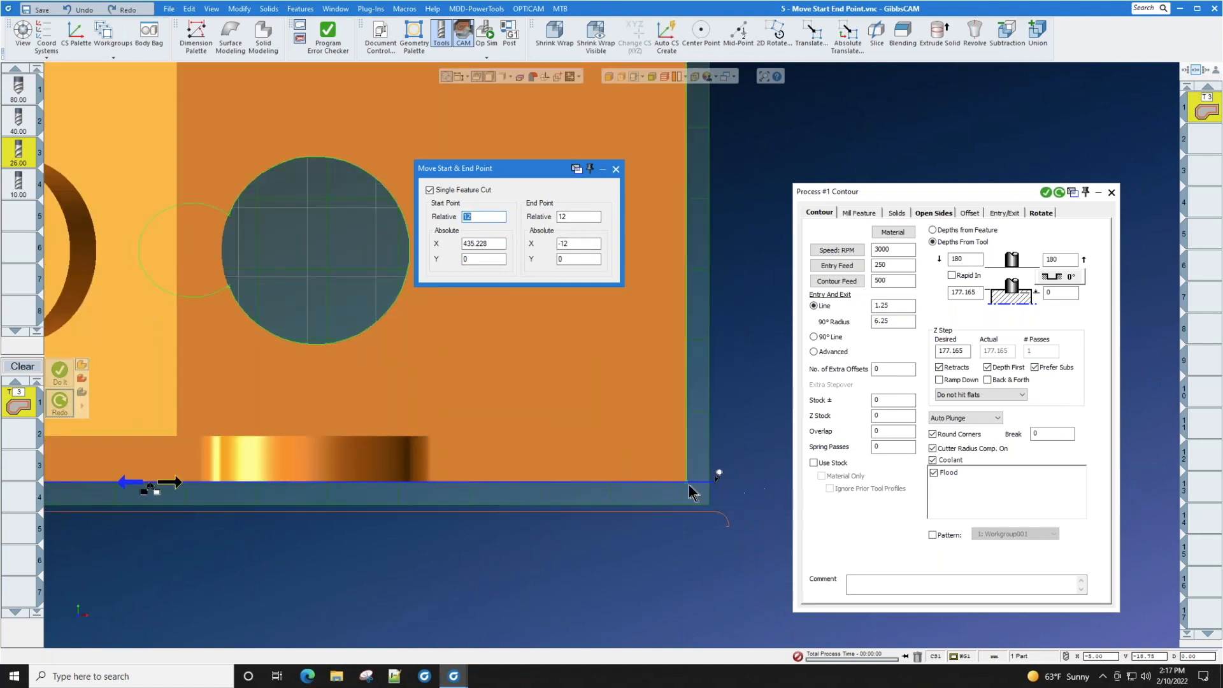
{"action": "scroll", "coordinate": [691, 491], "scroll_direction": "up", "scroll_amount": 2}
{"action": "scroll", "coordinate": [688, 492], "scroll_direction": "down", "scroll_amount": 5}
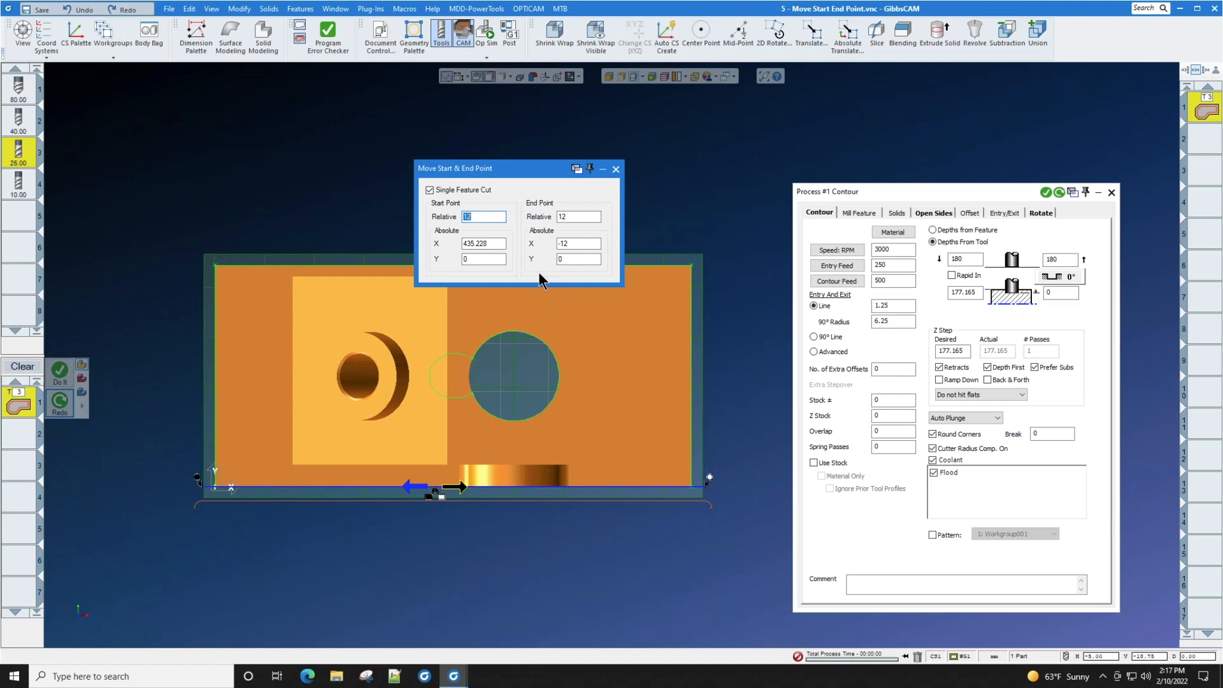
{"action": "left_click", "coordinate": [615, 169]}
{"action": "left_click", "coordinate": [1112, 192]}
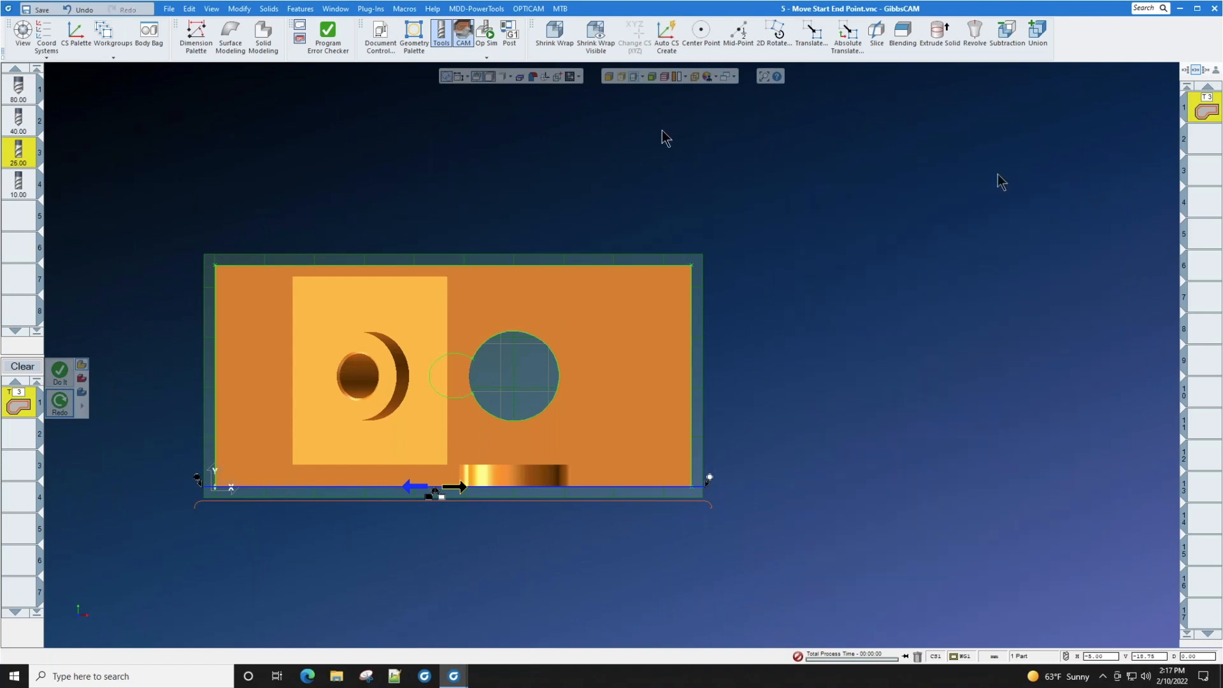
Step: Open the recent part file 6 - Multi Configuration - HMC.vnc
{"action": "left_click", "coordinate": [169, 9]}
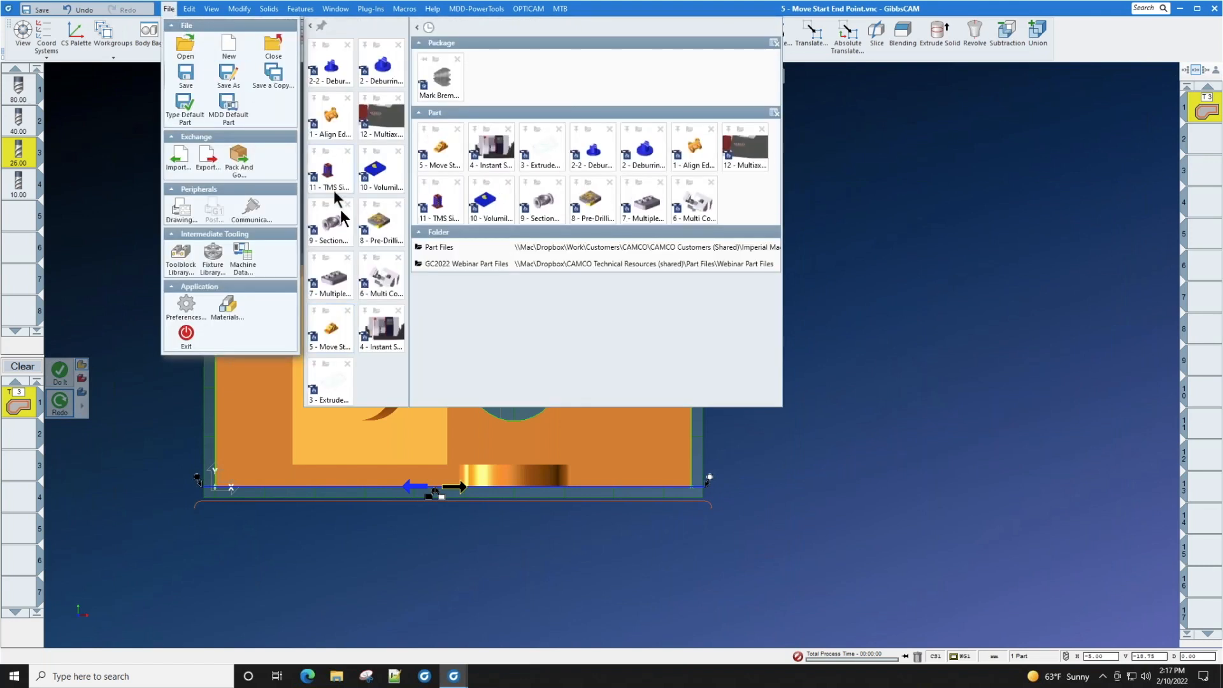
{"action": "left_click", "coordinate": [382, 288]}
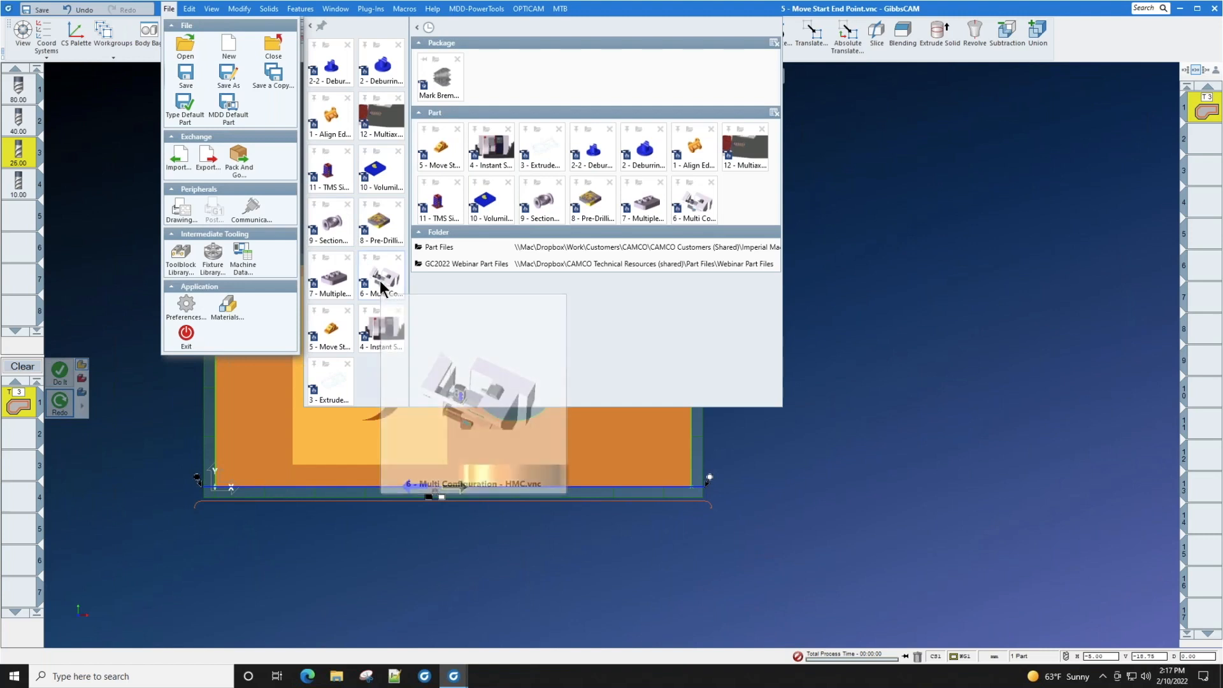
{"action": "left_click", "coordinate": [609, 354]}
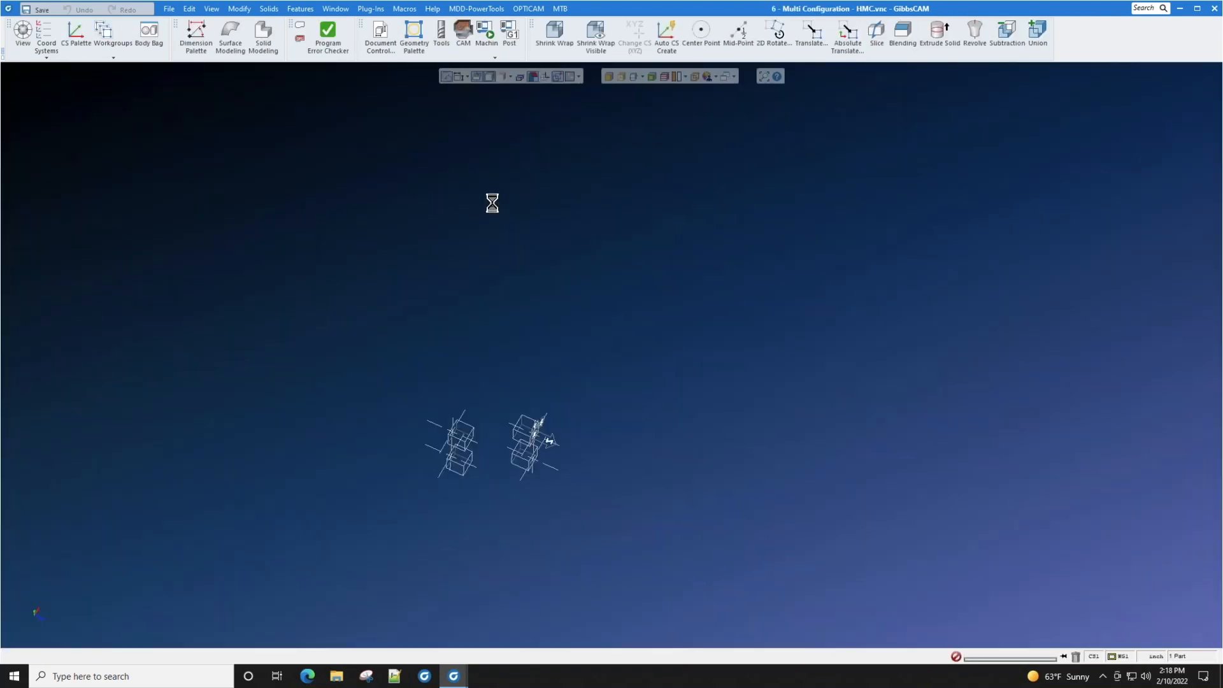
Step: Start machine simulation of the HX400 tombstone setup and show the machine's axis positions
{"action": "left_click", "coordinate": [486, 30]}
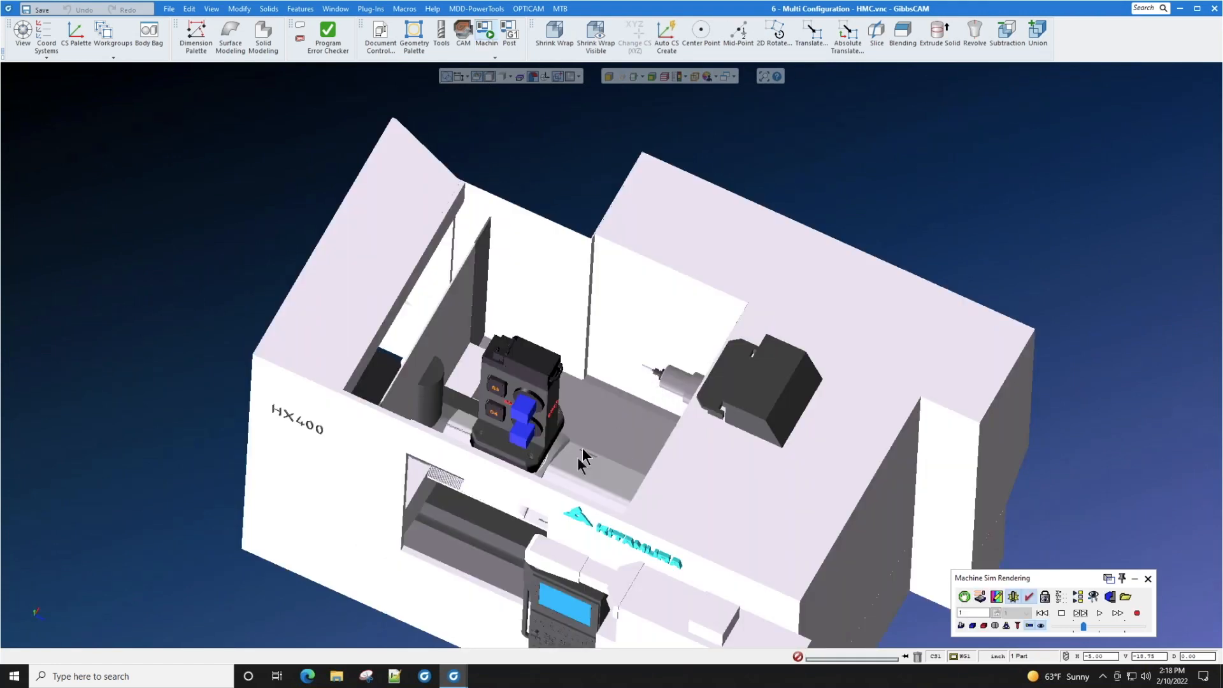
{"action": "middle_click_drag", "start_coordinate": [582, 448], "coordinate": [772, 534]}
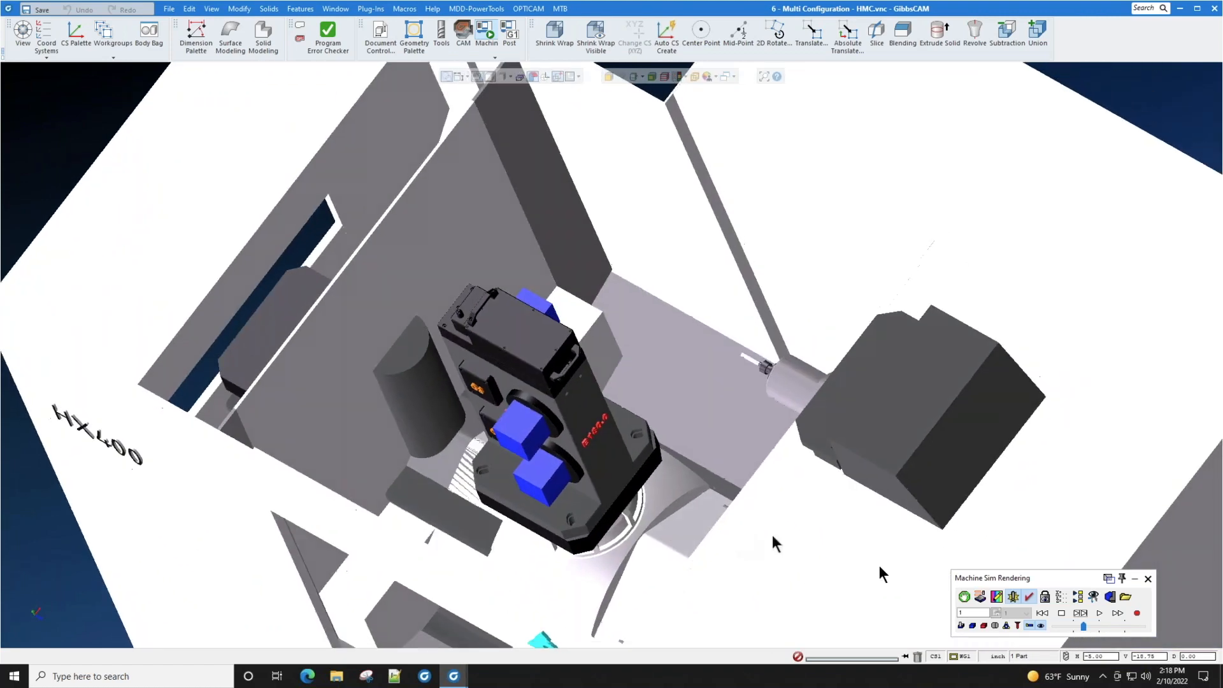
{"action": "left_click", "coordinate": [1061, 597]}
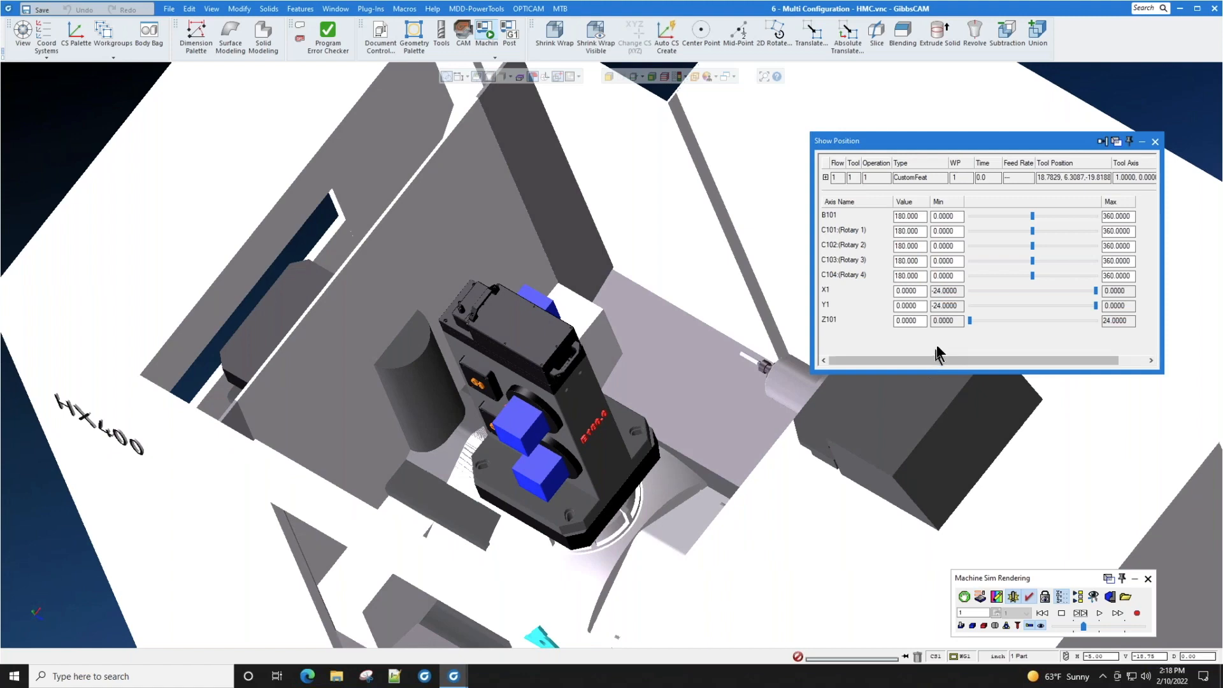
{"action": "middle_click_drag", "start_coordinate": [759, 433], "coordinate": [702, 366]}
Step: Jog B101 to about 195, Rotary 1 to 4 to about 189, 230, 193 and 206, move B101 to 0, and close the simulation
{"action": "mouse_move", "coordinate": [1032, 216]}
{"action": "left_mouse_down"}
{"action": "mouse_move", "coordinate": [1075, 220]}
{"action": "mouse_move", "coordinate": [1009, 217]}
{"action": "mouse_move", "coordinate": [1060, 230]}
{"action": "mouse_move", "coordinate": [1039, 224]}
{"action": "left_mouse_up"}
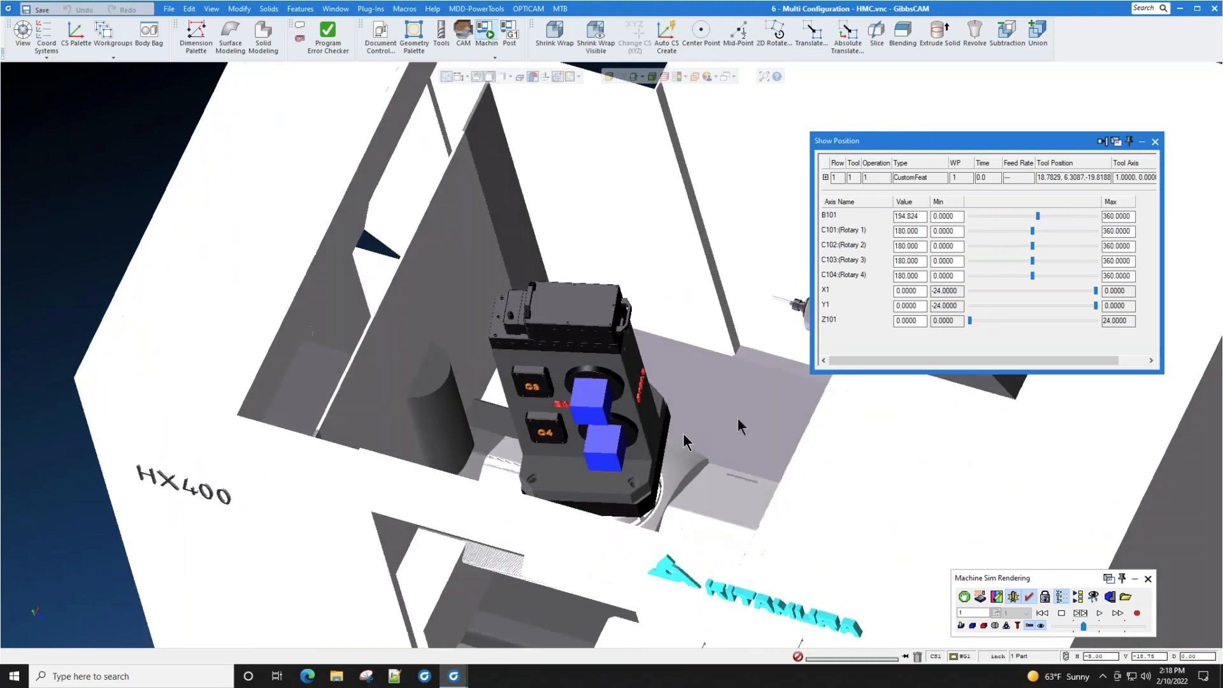
{"action": "middle_click_drag", "start_coordinate": [640, 463], "coordinate": [682, 410]}
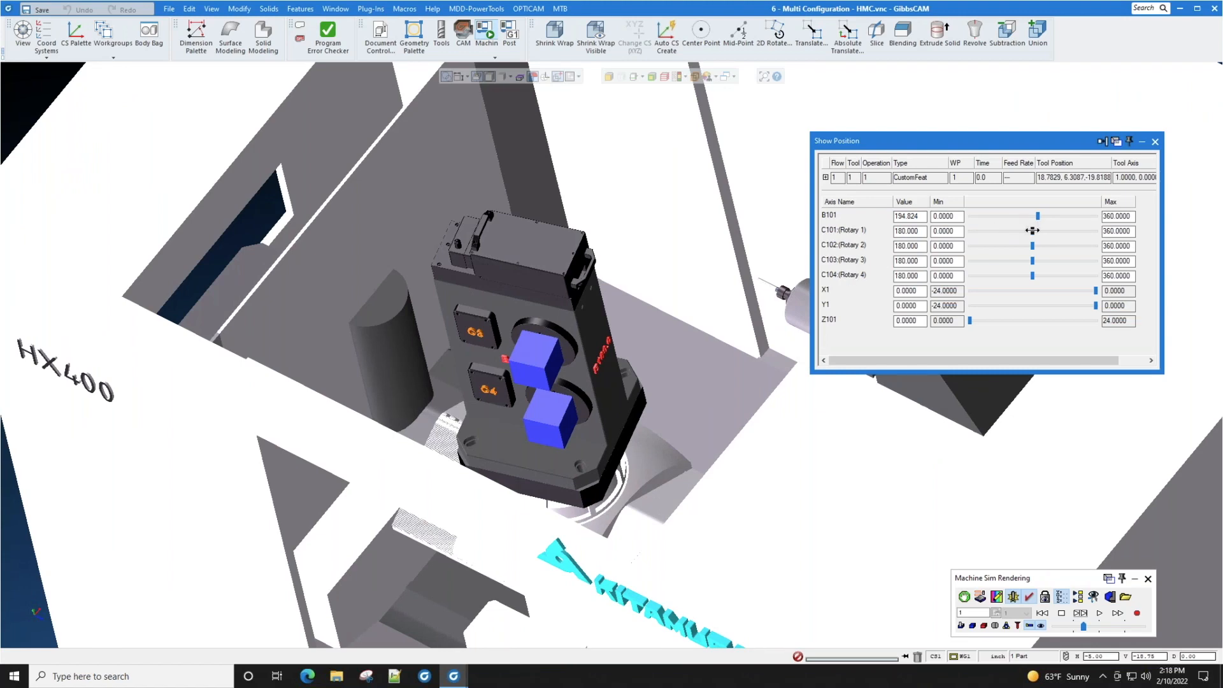
{"action": "left_click_drag", "start_coordinate": [1032, 230], "coordinate": [1042, 276]}
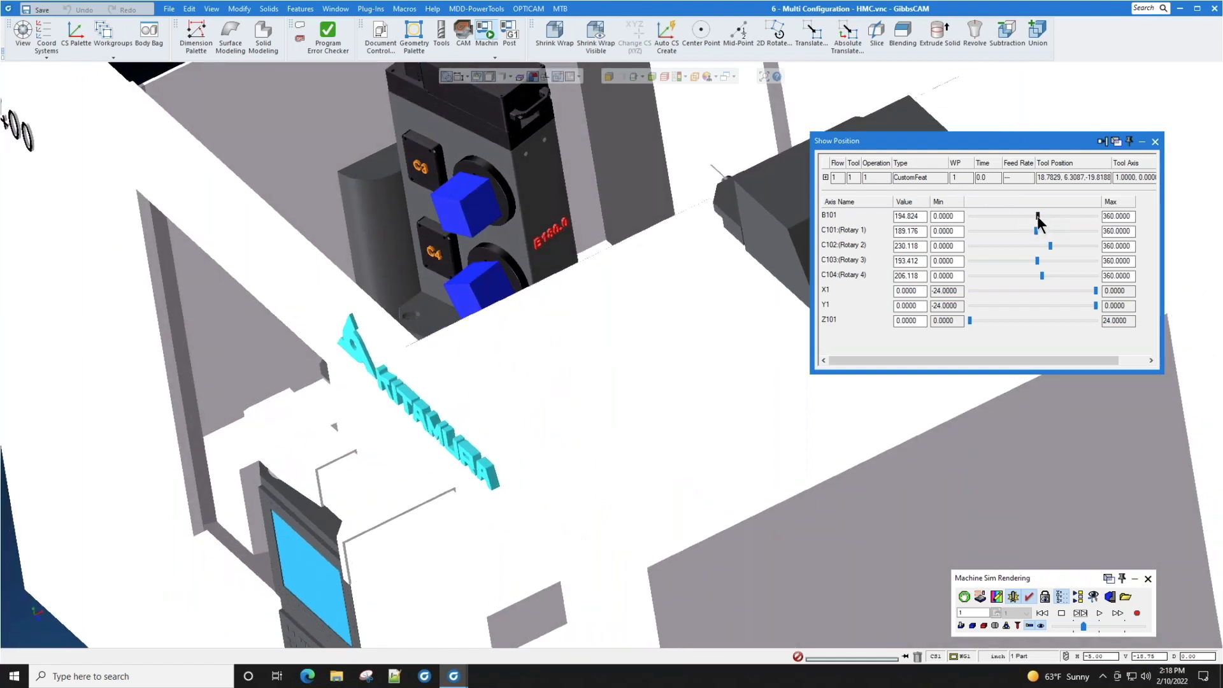
{"action": "left_click_drag", "start_coordinate": [1037, 217], "coordinate": [970, 224]}
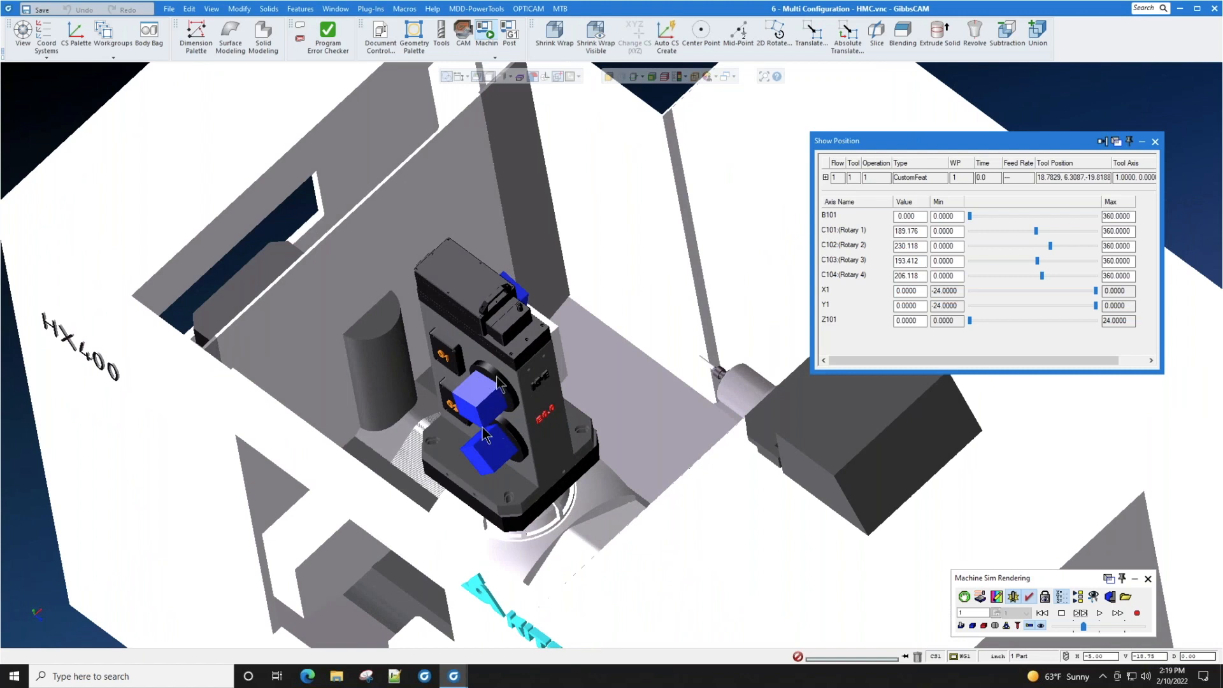
{"action": "left_click", "coordinate": [1154, 141]}
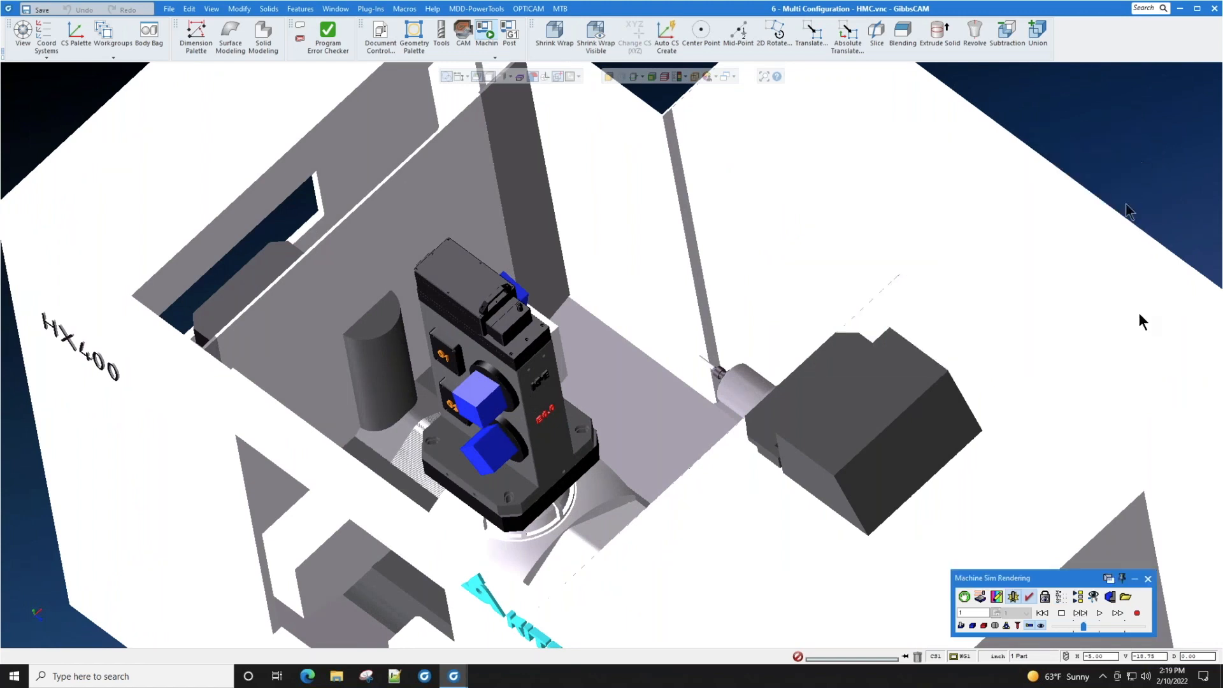
{"action": "left_click", "coordinate": [1148, 579]}
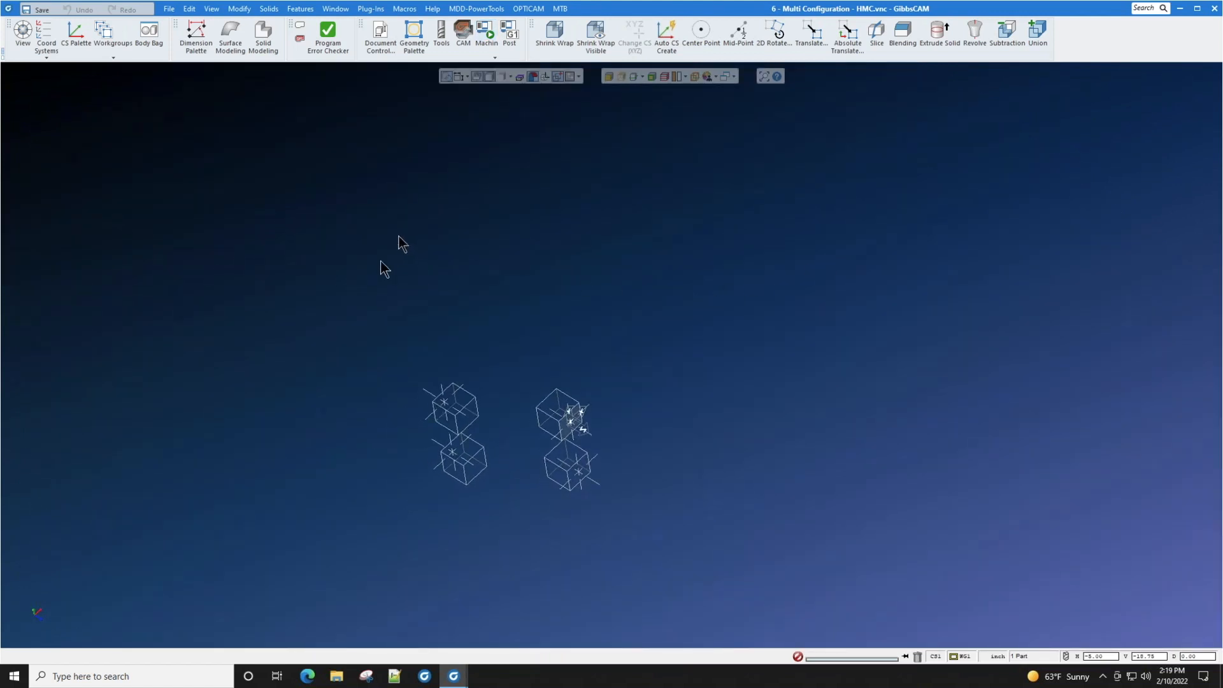
Step: Switch the part's table configuration to Standard Horizontal Mill and close the document settings
{"action": "left_click", "coordinate": [381, 37]}
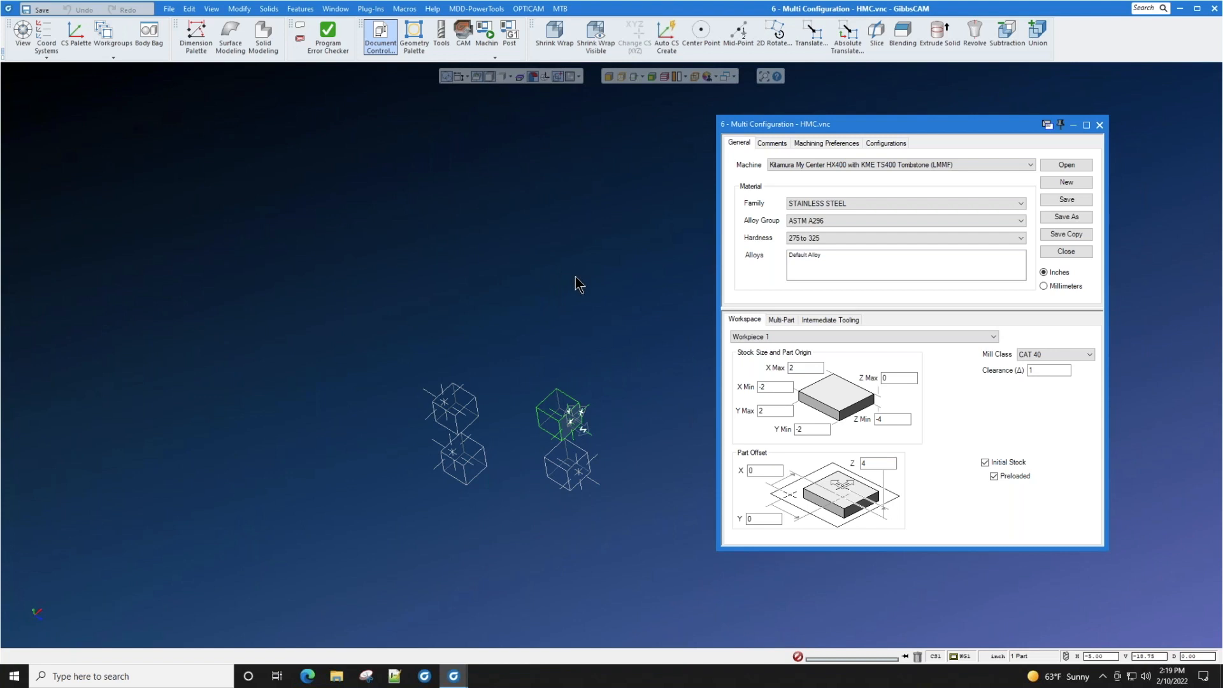
{"action": "left_click", "coordinate": [885, 141]}
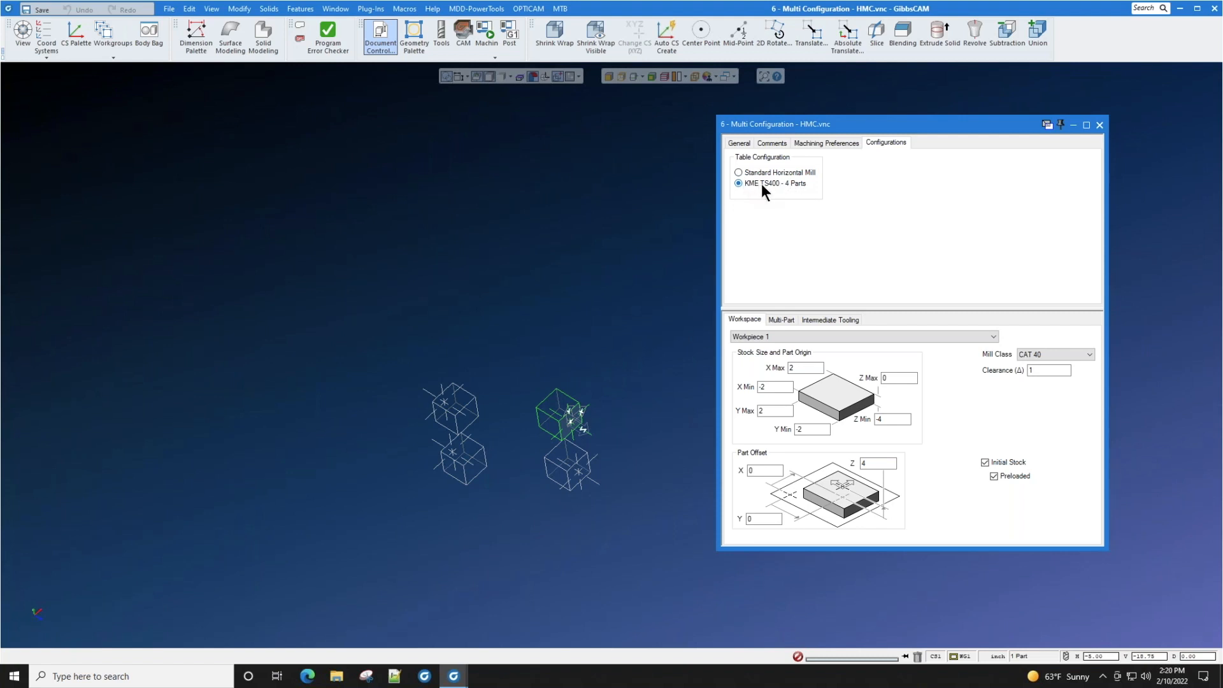
{"action": "left_click", "coordinate": [739, 172]}
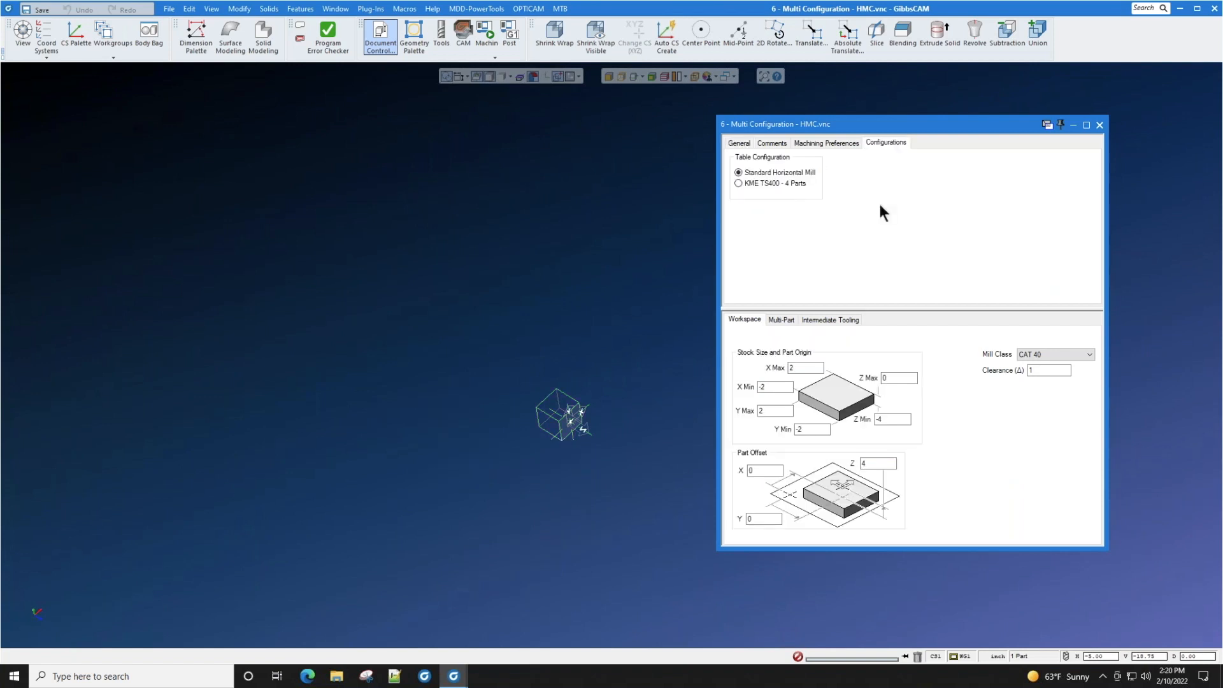
{"action": "left_click", "coordinate": [1101, 126]}
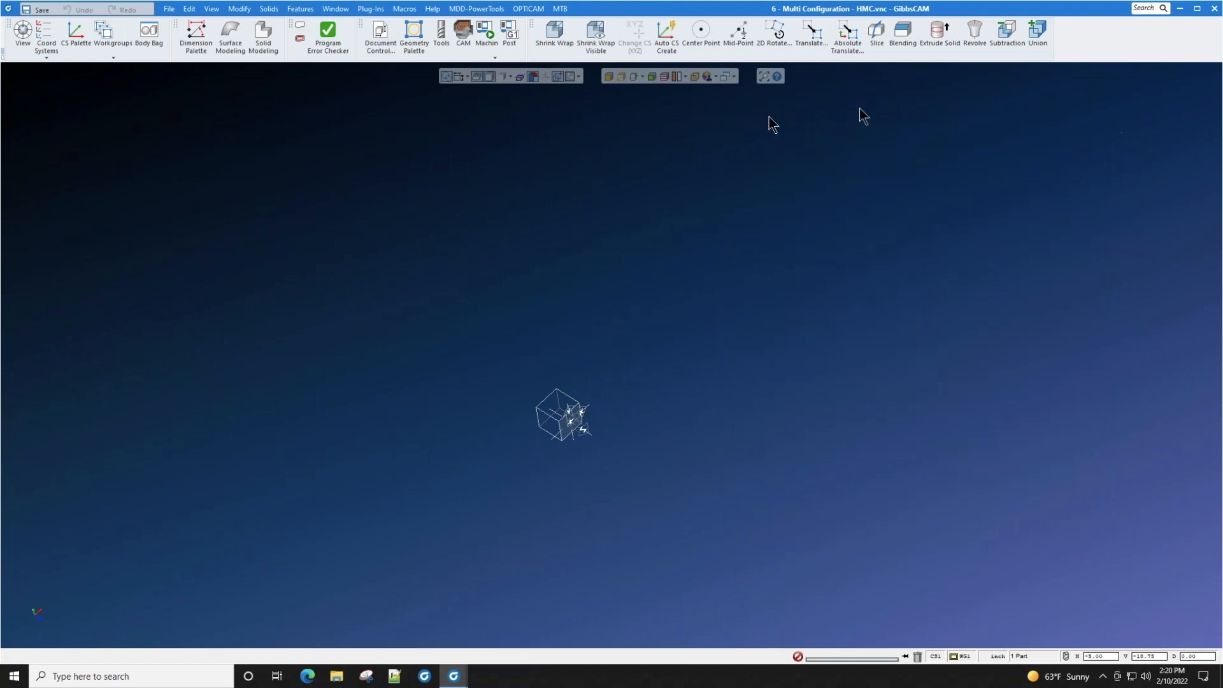
Step: Preview the standard horizontal mill table in machine simulation, and review the table configuration options in the document settings
{"action": "left_click", "coordinate": [483, 30]}
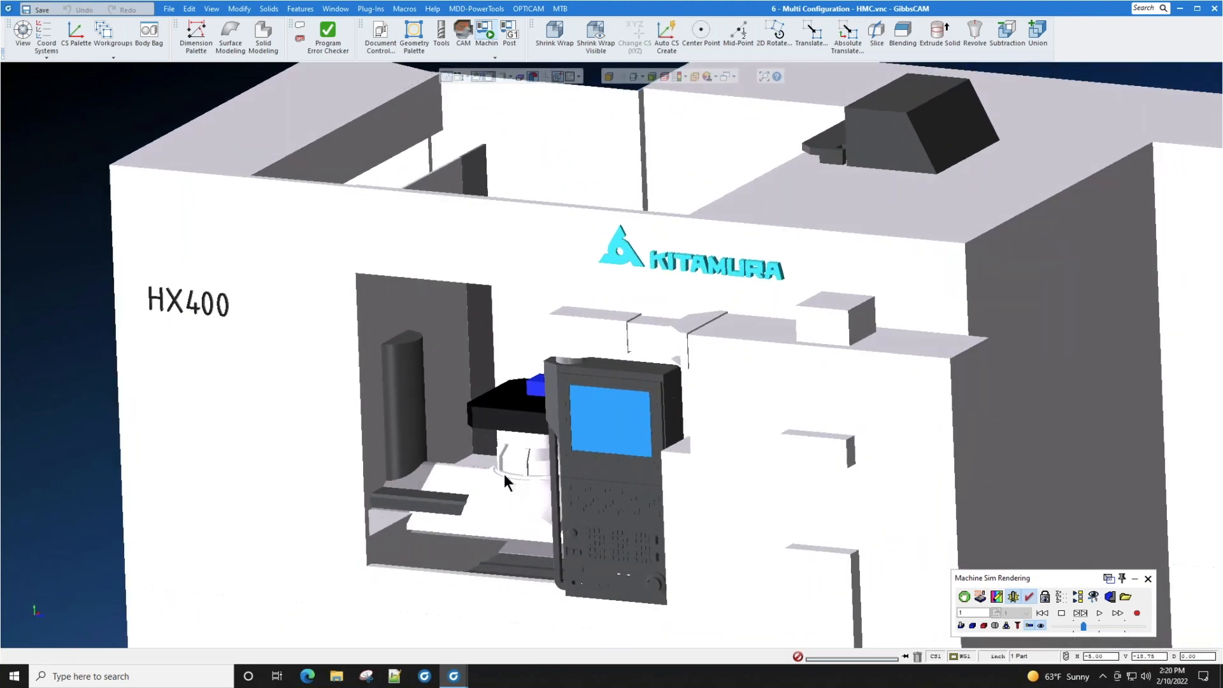
{"action": "left_click", "coordinate": [1148, 579]}
{"action": "left_click", "coordinate": [386, 39]}
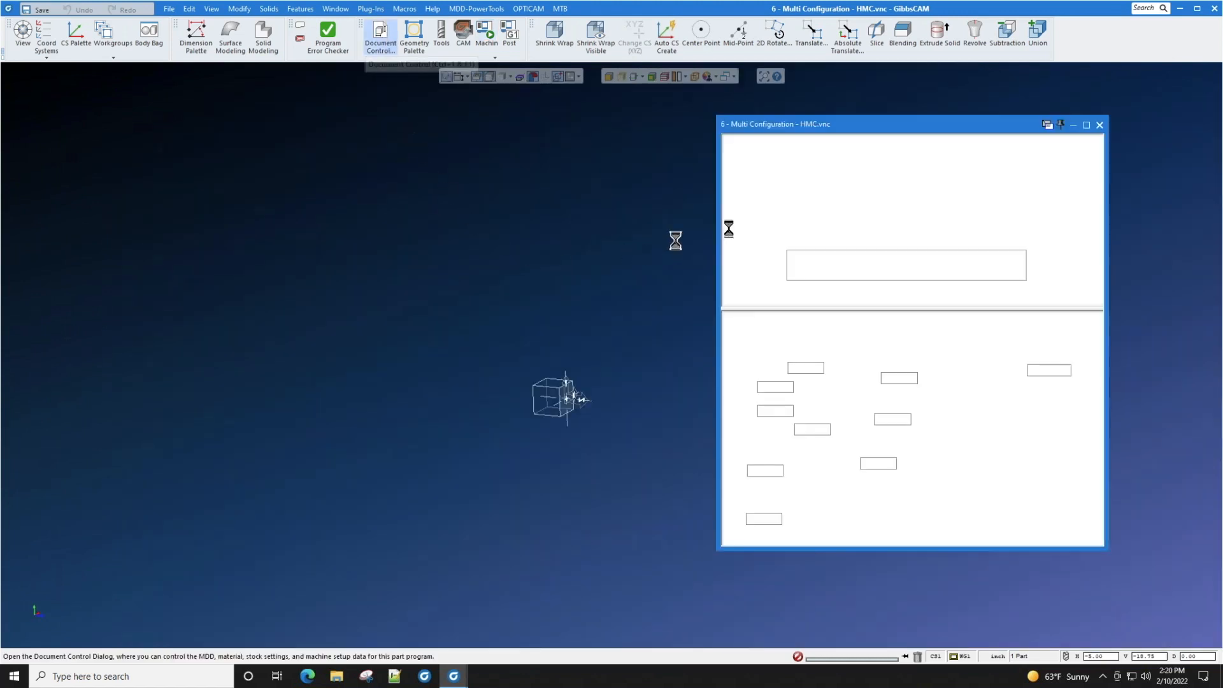
{"action": "left_click", "coordinate": [887, 143]}
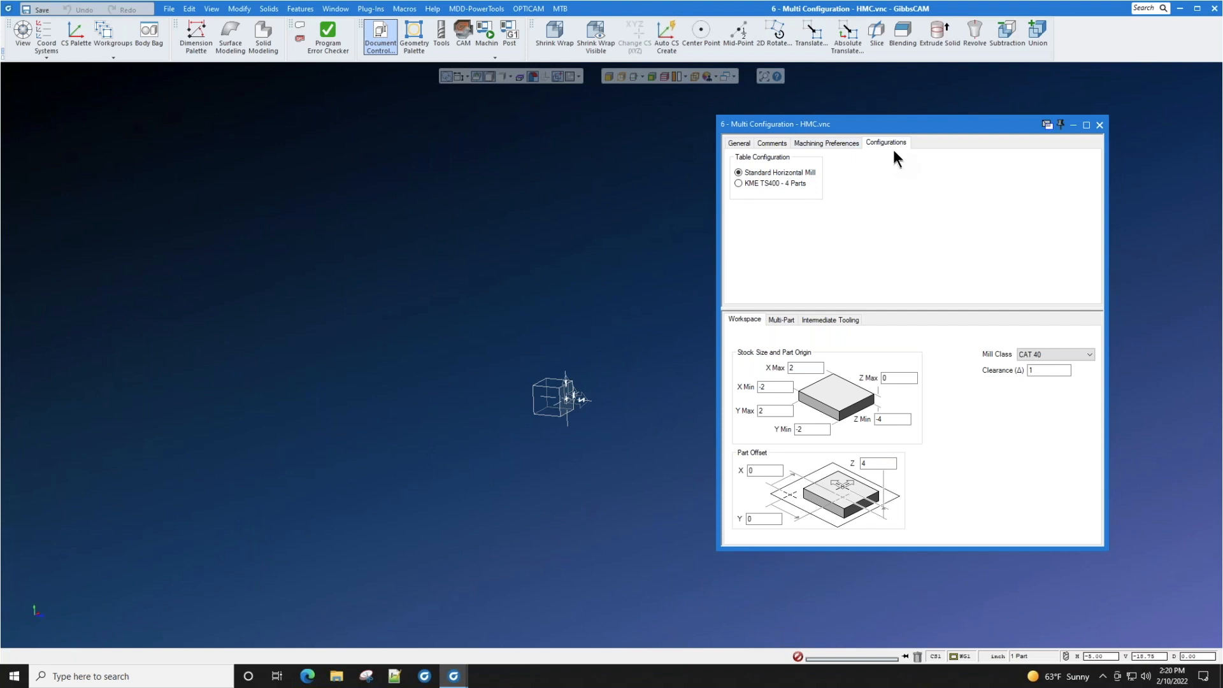
{"action": "left_click", "coordinate": [1099, 125]}
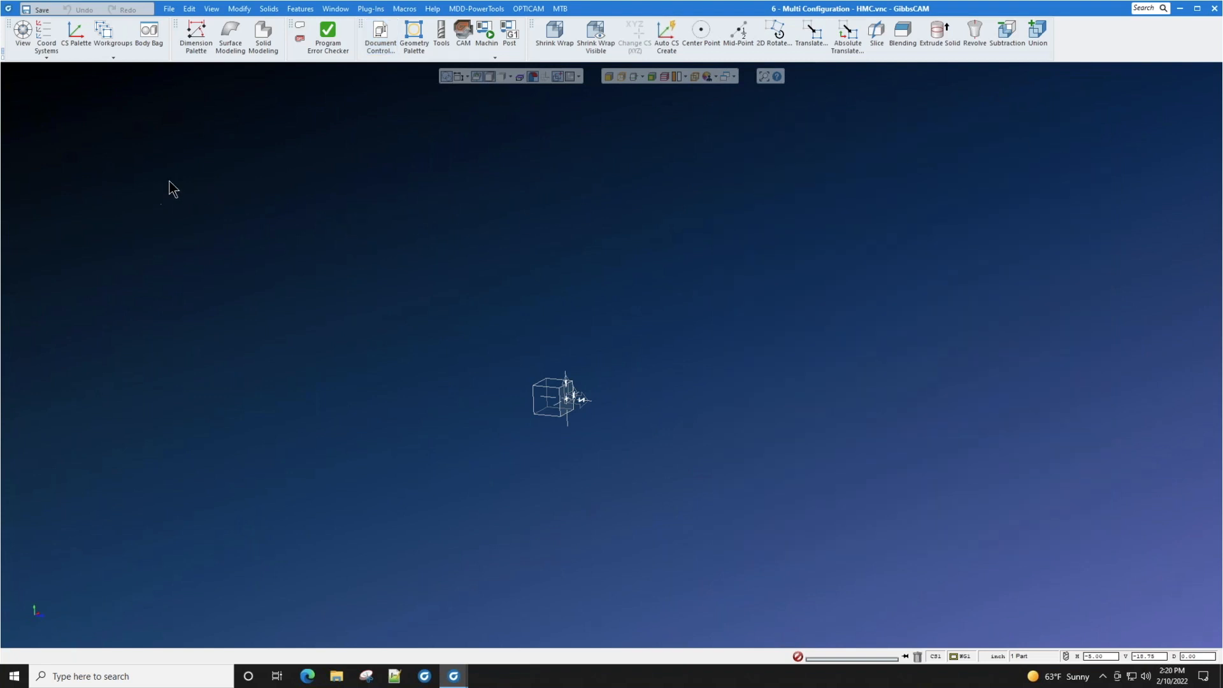
Step: Open the recent part file 7 - Multiple Extrude - Taper Extrude.vnc without saving changes to the current part
{"action": "left_click", "coordinate": [169, 8]}
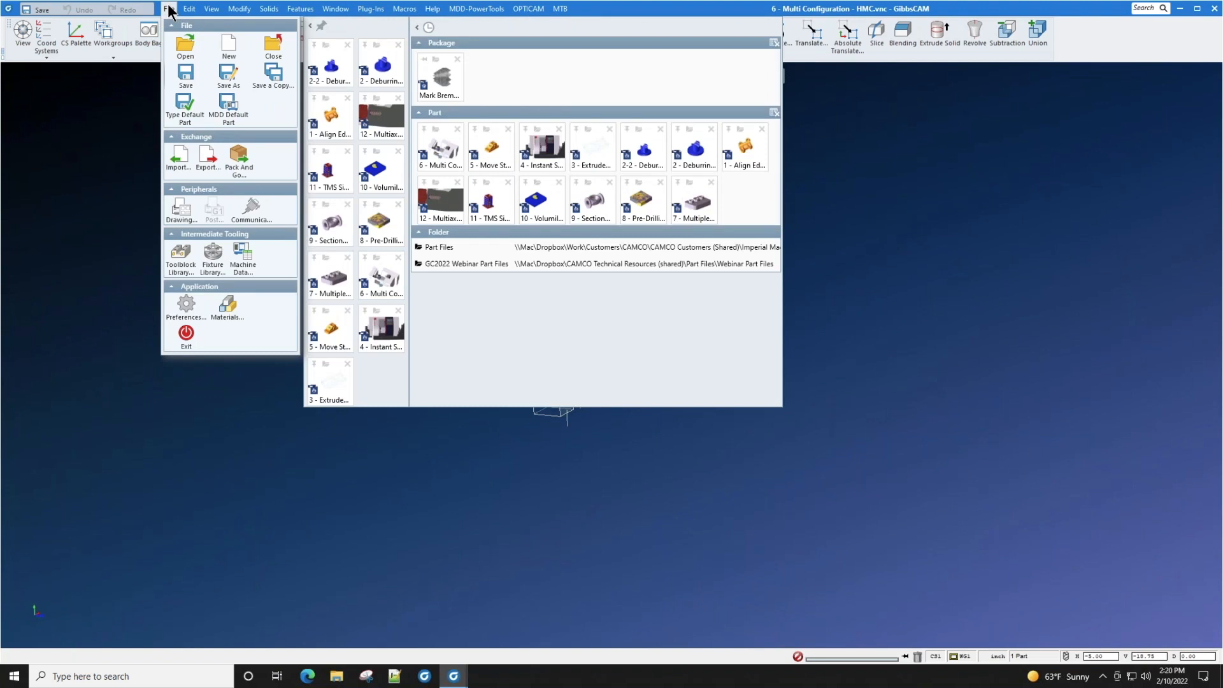
{"action": "left_click", "coordinate": [333, 294]}
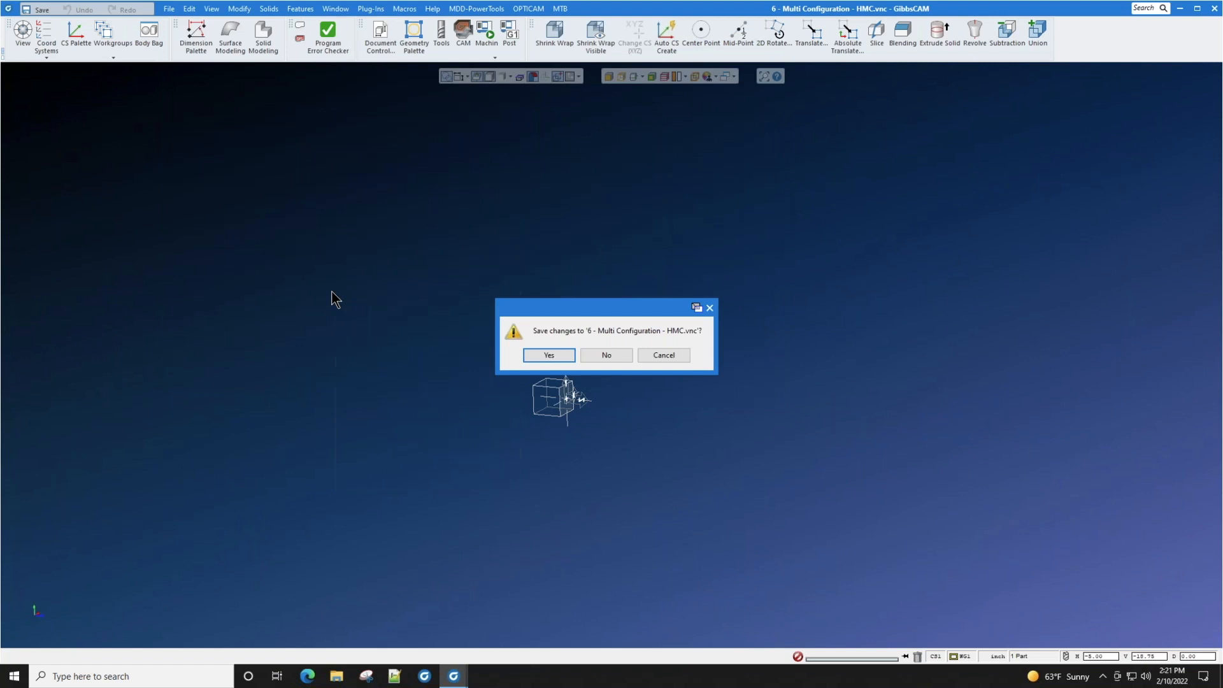
{"action": "left_click", "coordinate": [606, 355]}
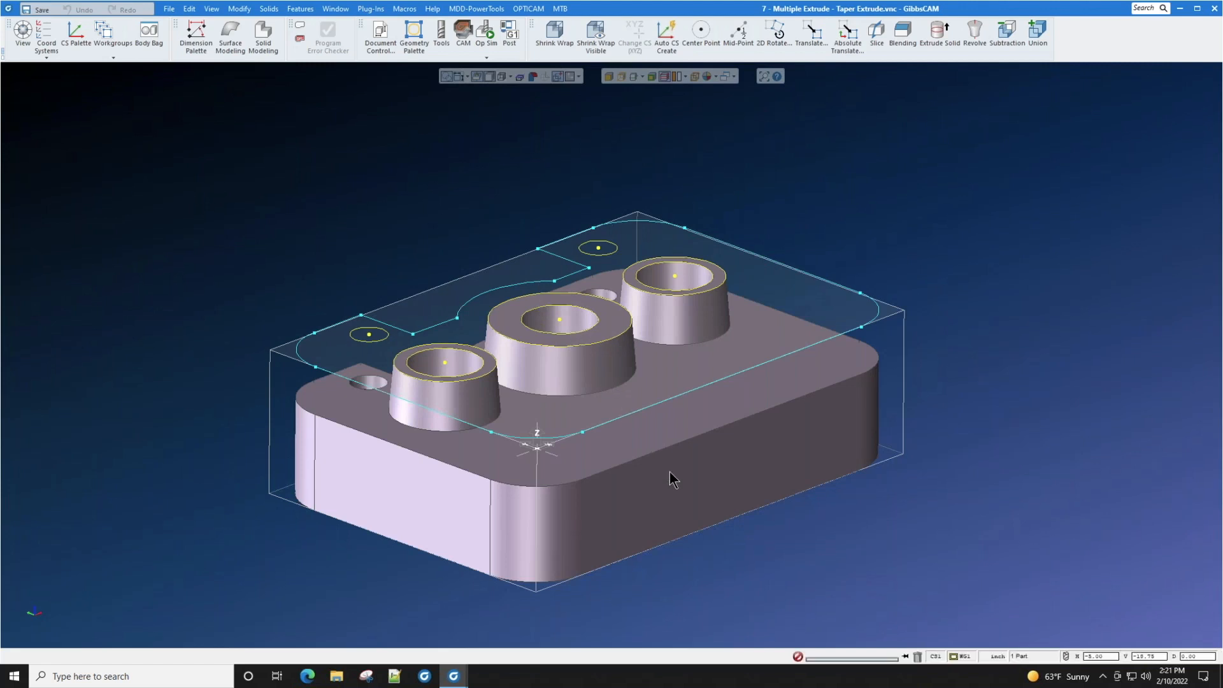
Step: Delete the existing plate solid with its three bosses, keeping only the wireframe geometry
{"action": "left_click", "coordinate": [671, 472]}
{"action": "left_click", "coordinate": [917, 656]}
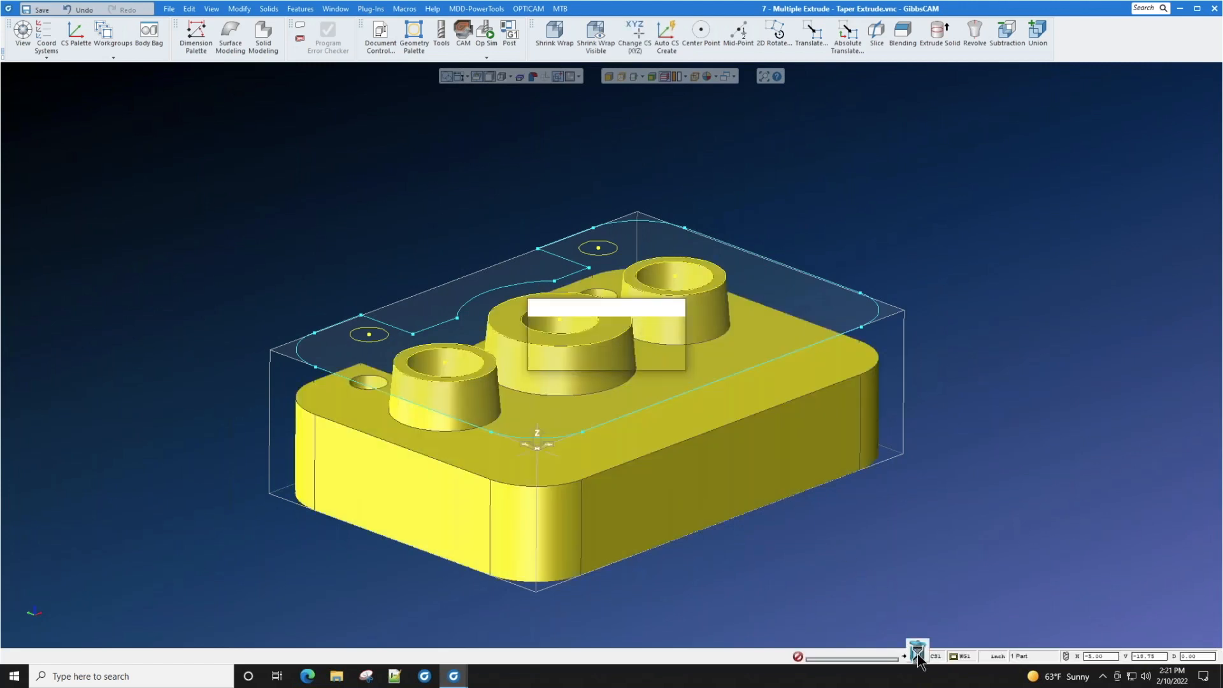
{"action": "left_click", "coordinate": [593, 355]}
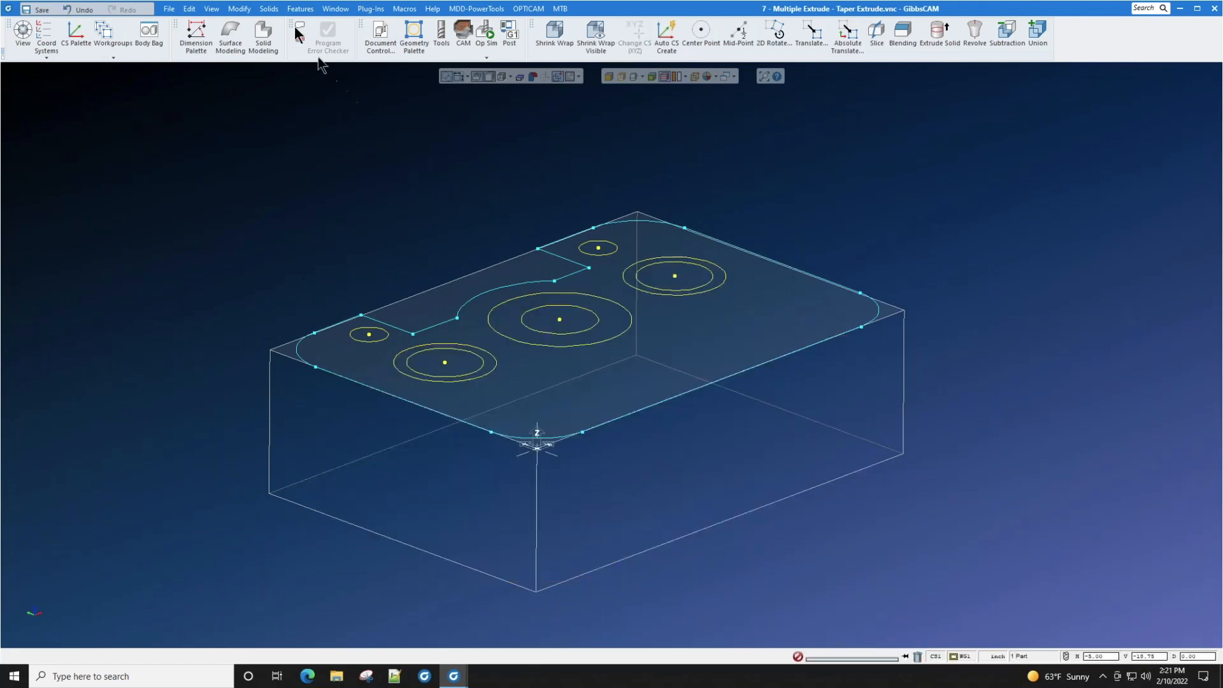
Step: Start Extrude Solid from the solid creation tools, setting Z+ to -0.5 and Z- to -1 with Taper off
{"action": "left_click", "coordinate": [263, 35]}
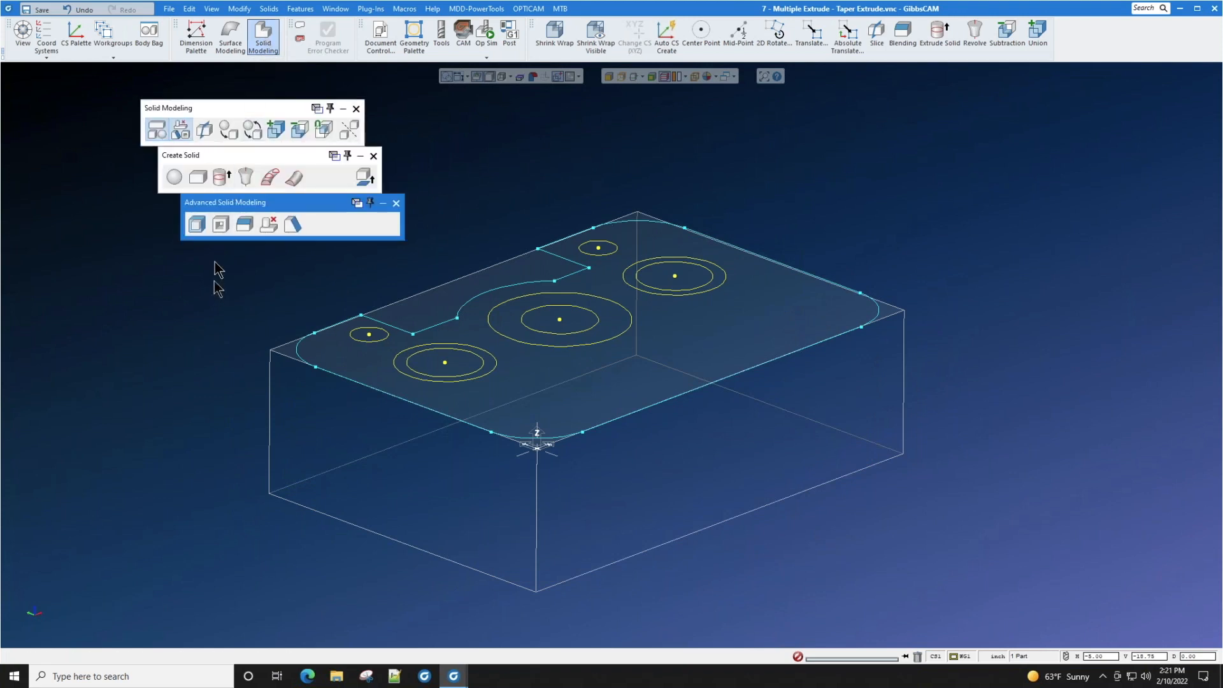
{"action": "left_click", "coordinate": [397, 203]}
{"action": "left_click", "coordinate": [222, 177]}
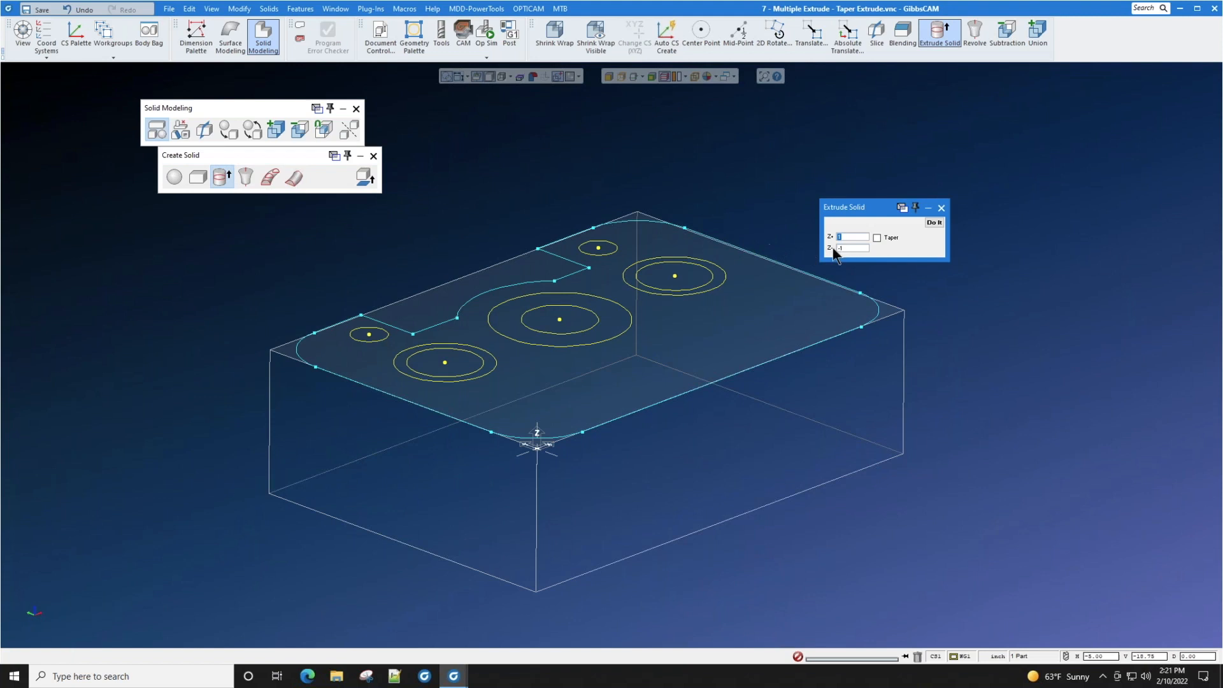
{"action": "left_click", "coordinate": [877, 237]}
{"action": "left_click", "coordinate": [876, 238]}
Step: Extrude the outer profile together with the three inner boss circles and two small hole circles, and delete the resulting solid
{"action": "left_click", "coordinate": [825, 281]}
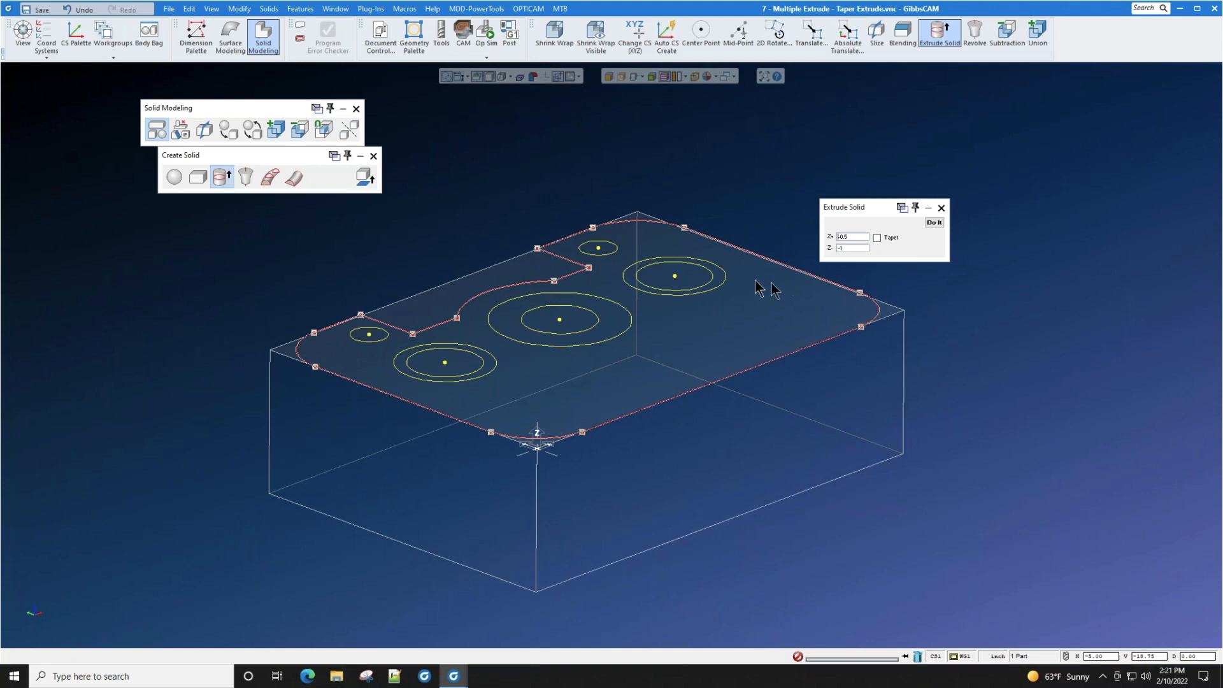
{"action": "right_click", "coordinate": [712, 277], "text": "ctrl"}
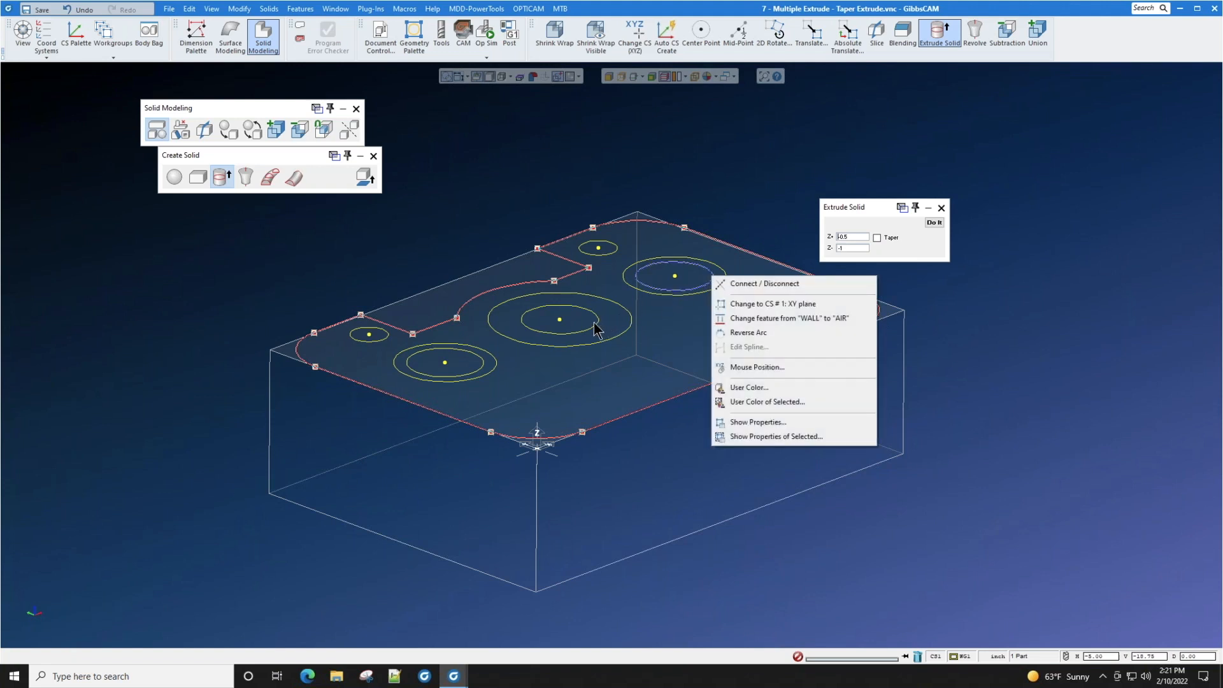
{"action": "left_click", "coordinate": [596, 323], "text": "ctrl"}
{"action": "left_click", "coordinate": [477, 377], "text": "ctrl"}
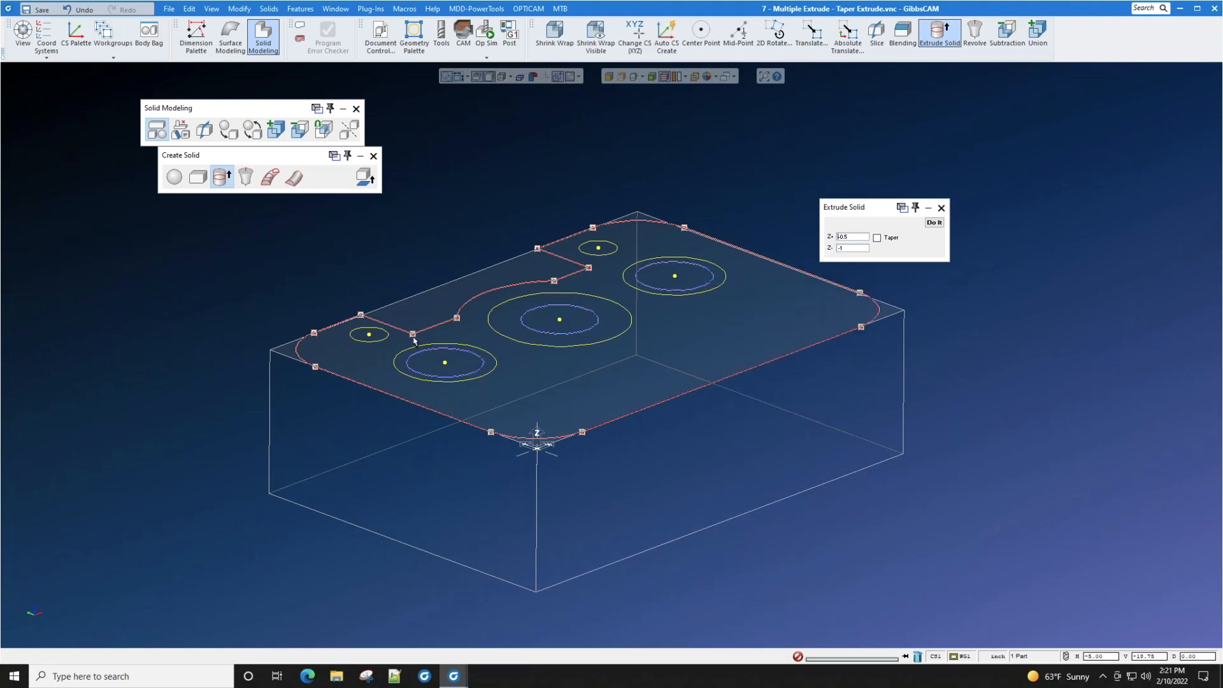
{"action": "left_click", "coordinate": [386, 335], "text": "ctrl"}
{"action": "left_click", "coordinate": [609, 253], "text": "ctrl"}
{"action": "left_click", "coordinate": [935, 223]}
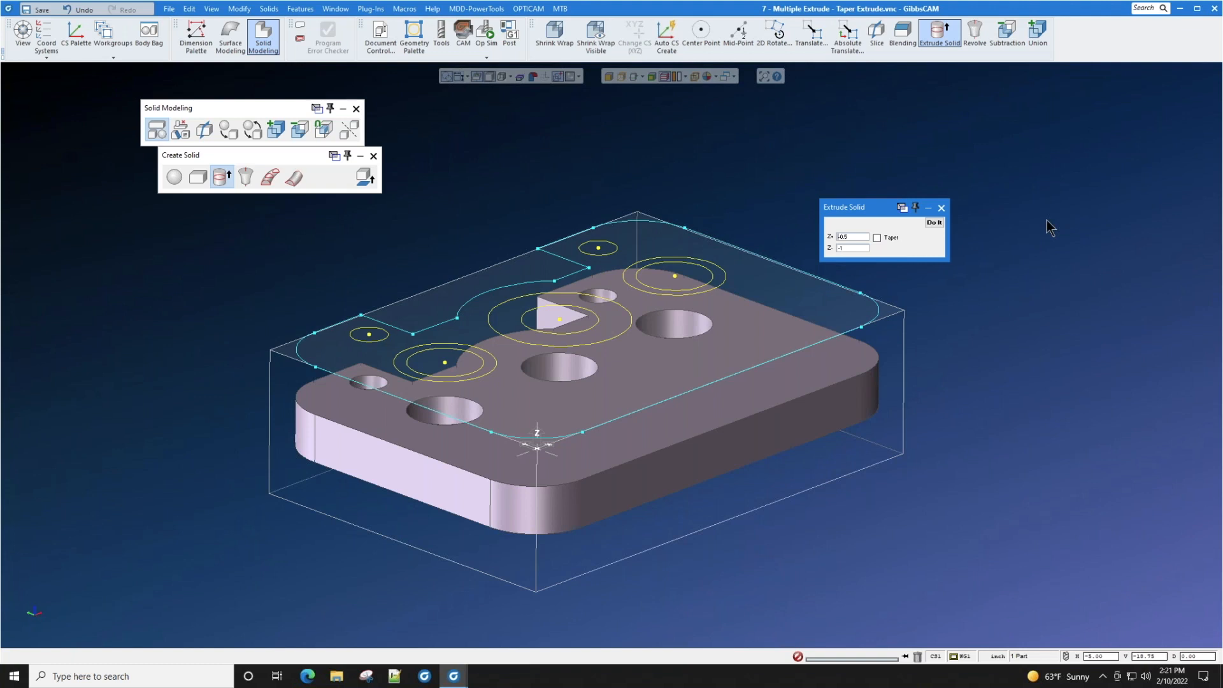
{"action": "left_click", "coordinate": [731, 398]}
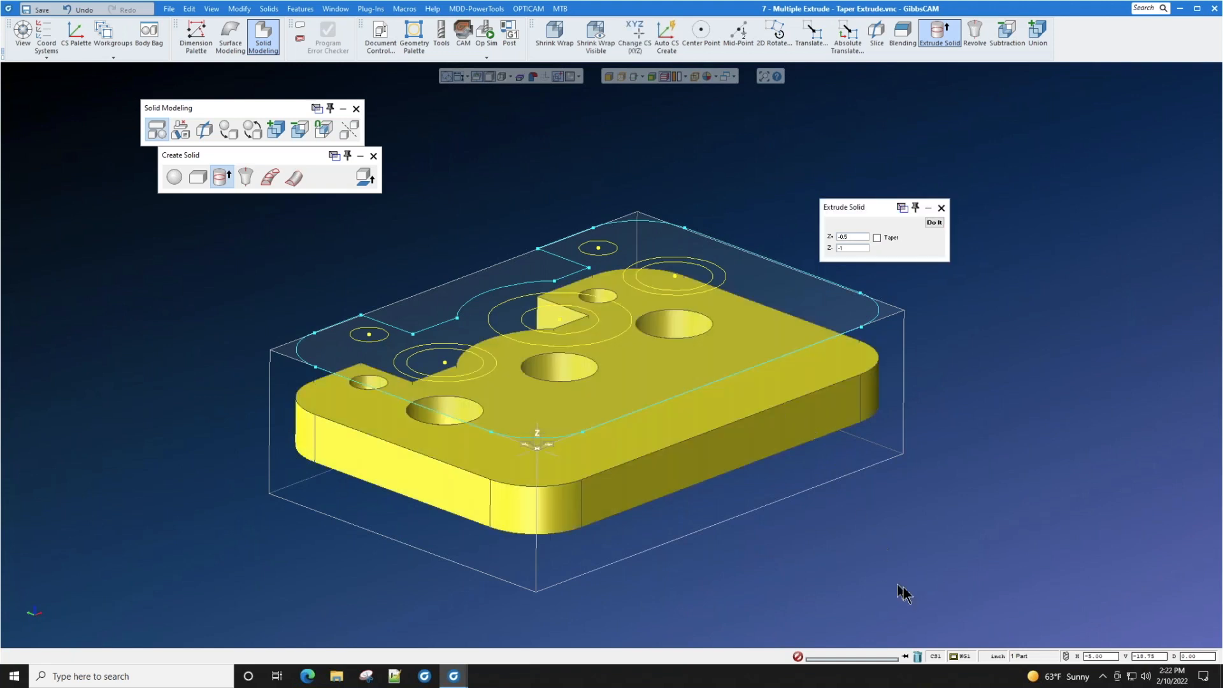
{"action": "left_click", "coordinate": [916, 655]}
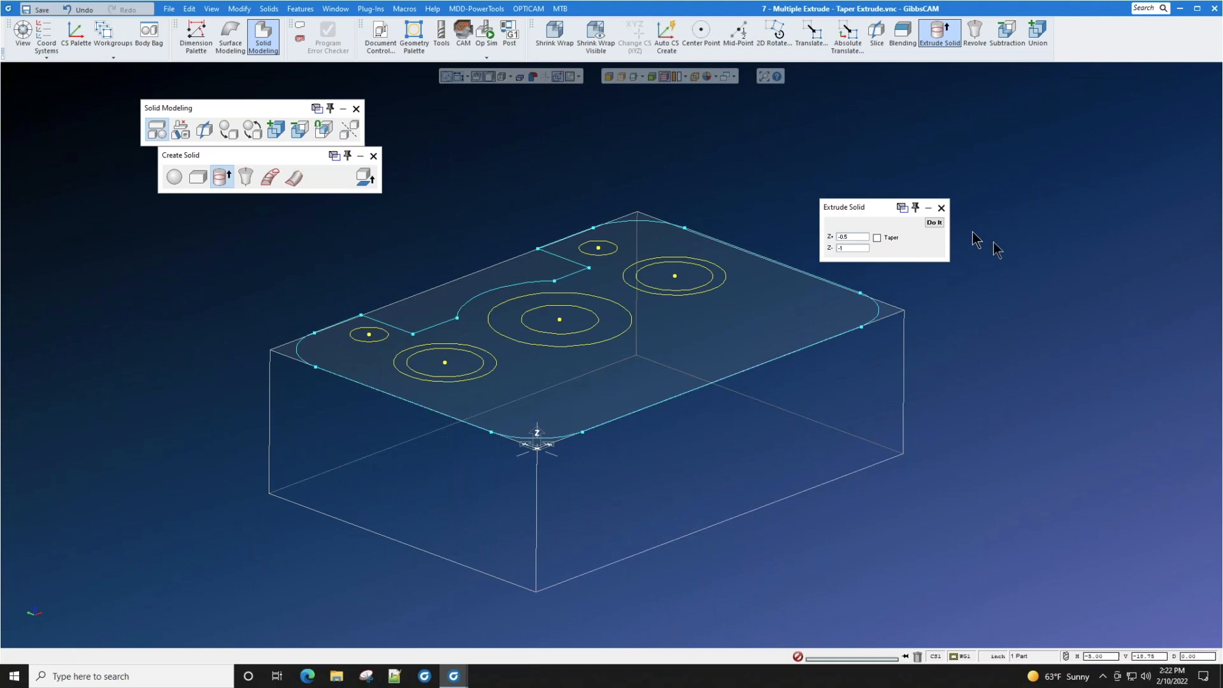
Step: Extrude only the outer profile from Z -0.5 to Z -1 with a taper of -5
{"action": "left_click", "coordinate": [877, 238]}
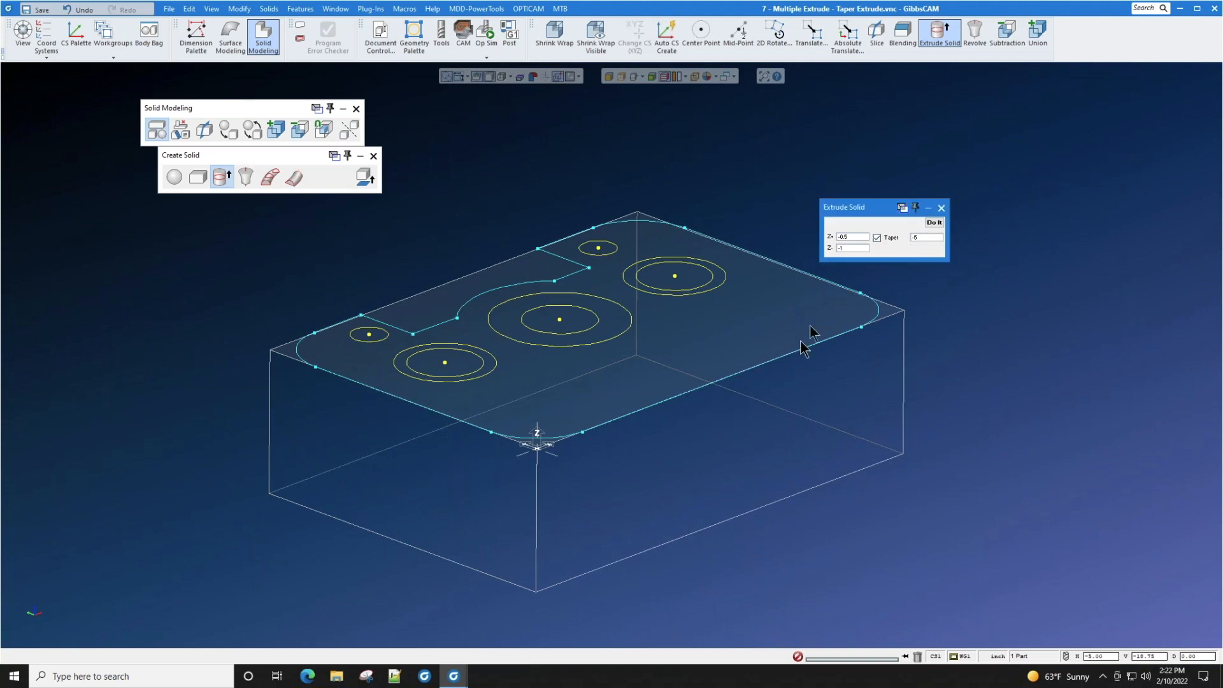
{"action": "left_click", "coordinate": [877, 314]}
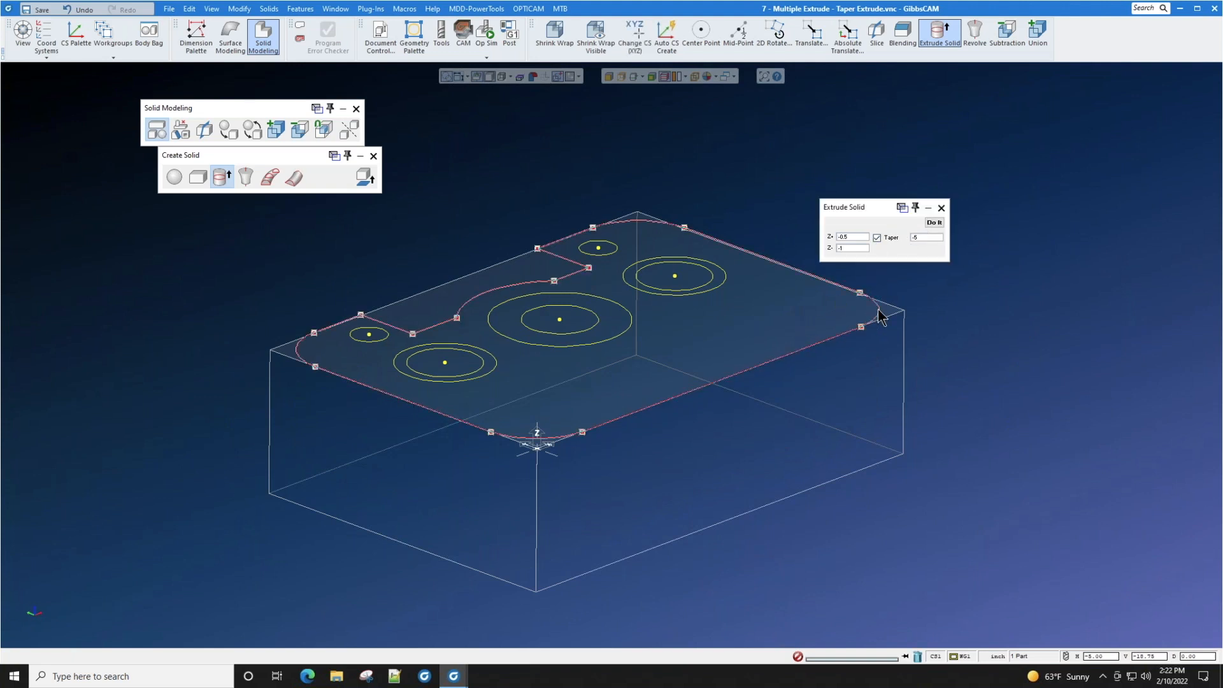
{"action": "left_click", "coordinate": [939, 223]}
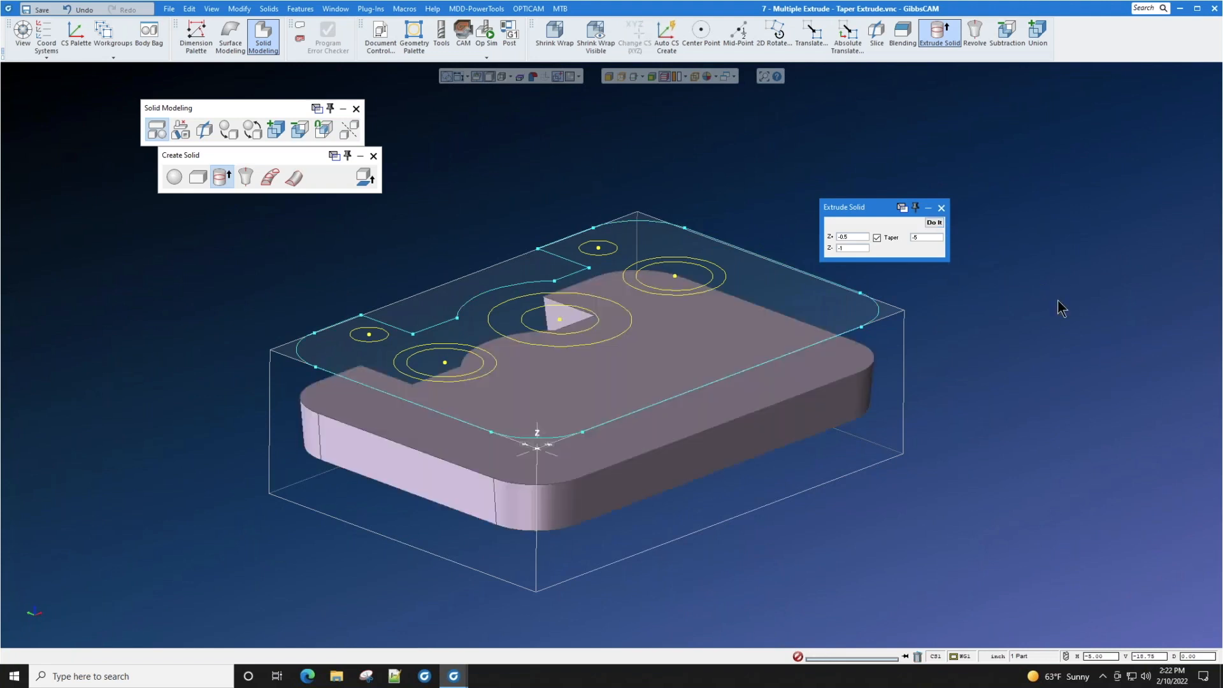
{"action": "double_click", "coordinate": [859, 238]}
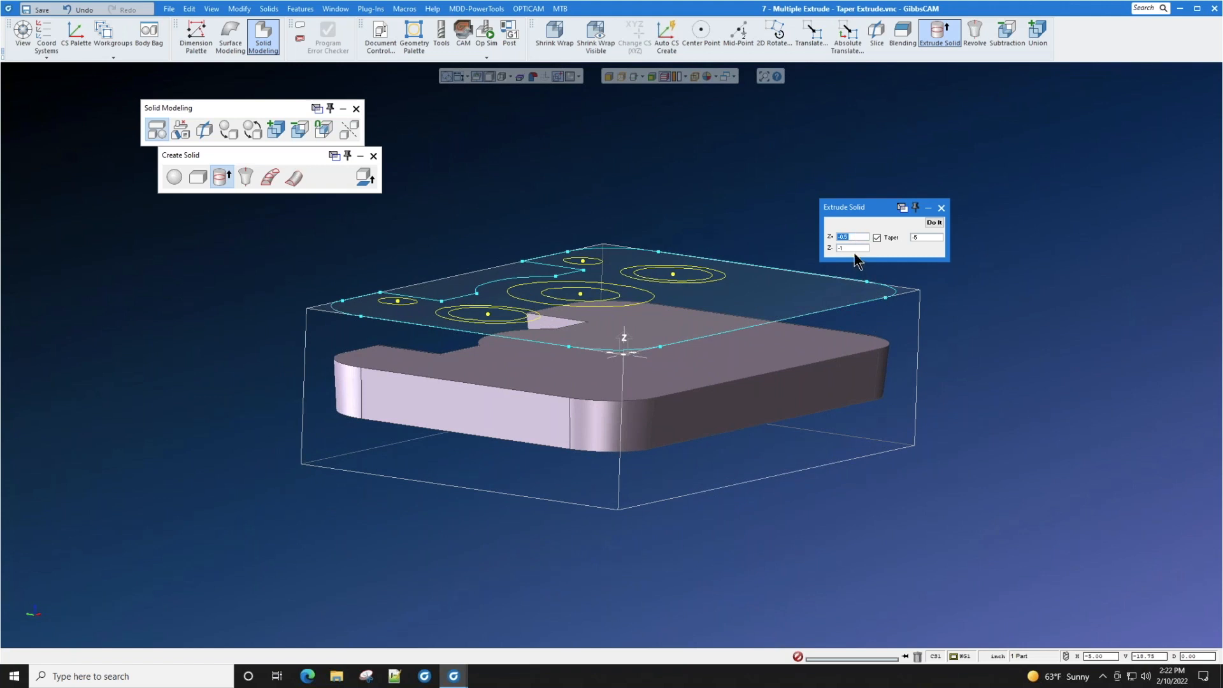
{"action": "middle_click_drag", "start_coordinate": [821, 387], "coordinate": [813, 352]}
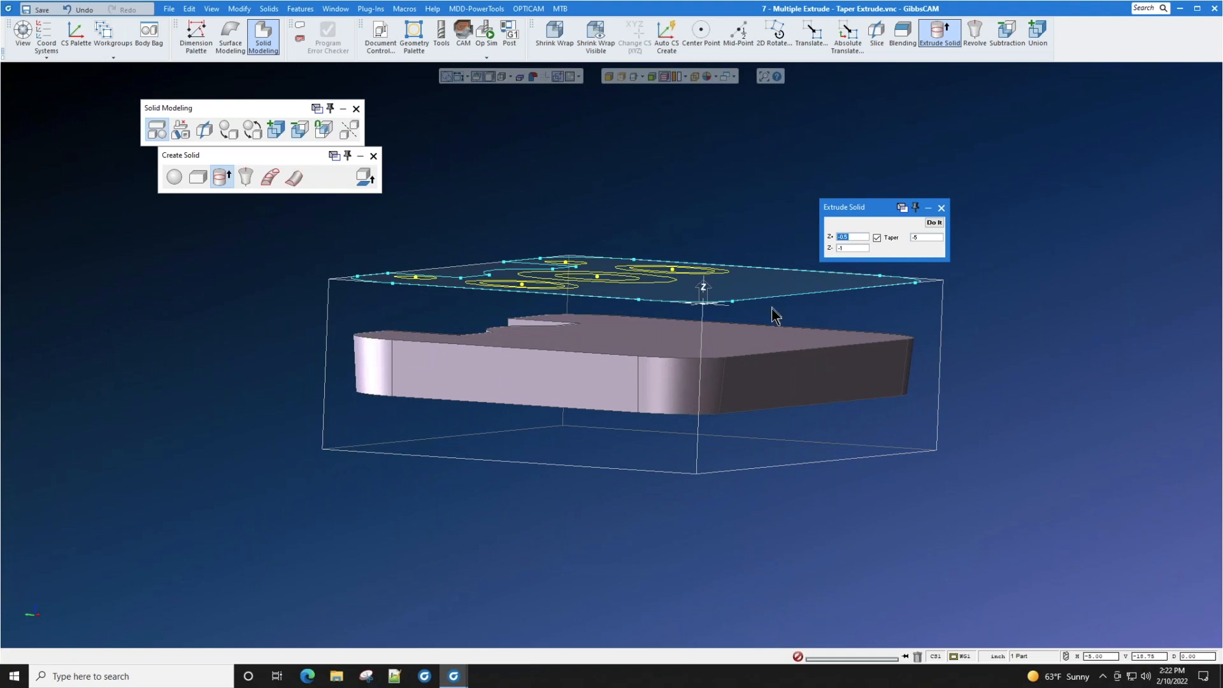
{"action": "middle_click_drag", "start_coordinate": [769, 392], "coordinate": [753, 338]}
{"action": "middle_click_drag", "start_coordinate": [771, 344], "coordinate": [755, 398]}
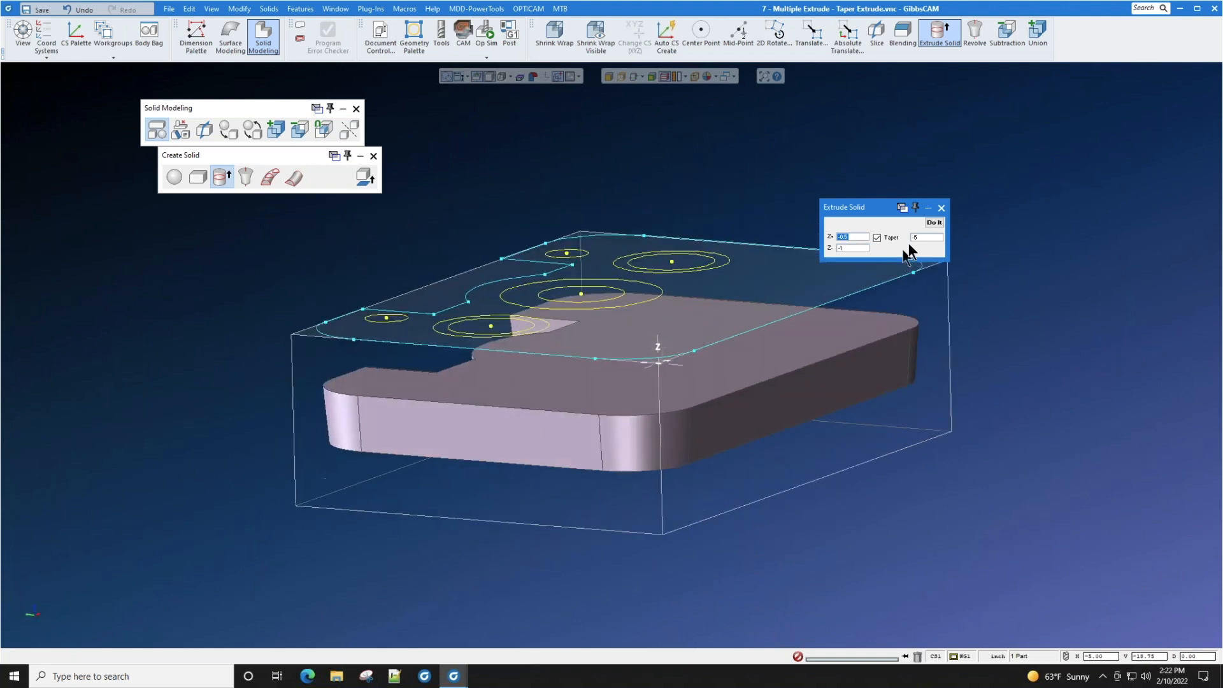
{"action": "middle_click_drag", "start_coordinate": [1027, 309], "coordinate": [1027, 316]}
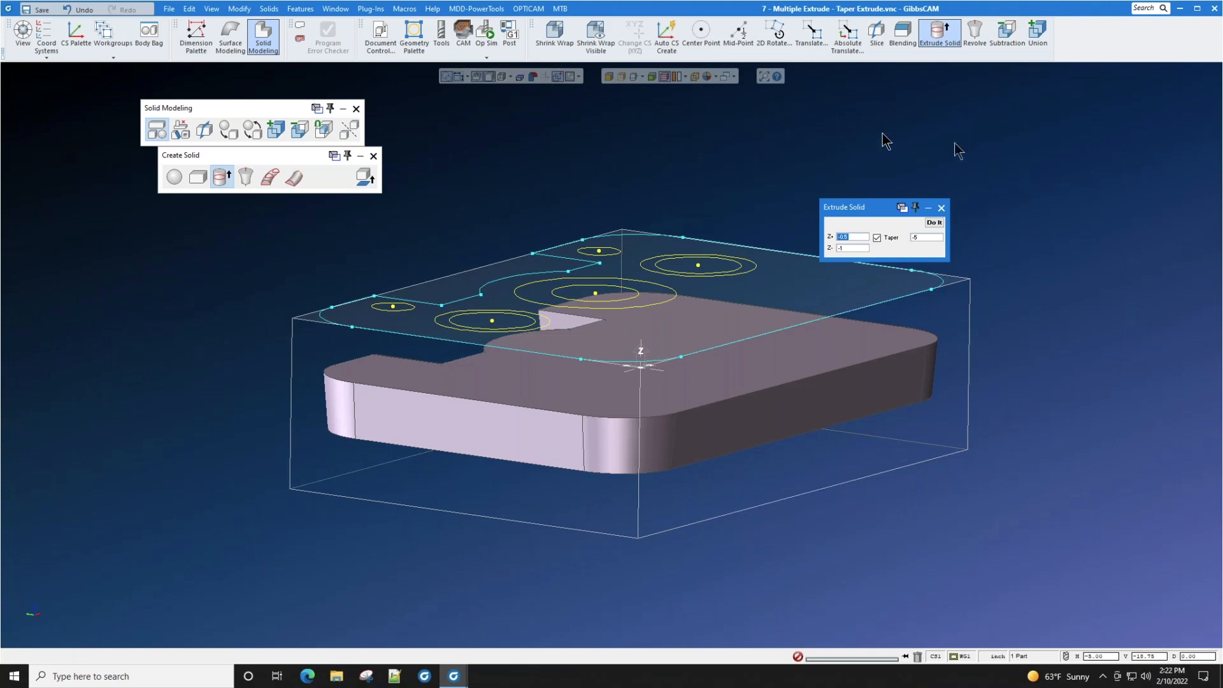
Step: Open the recent part file 8 - Pre-Drilling Linked With Contour.vnc, discarding the changes to the current part
{"action": "left_click", "coordinate": [169, 9]}
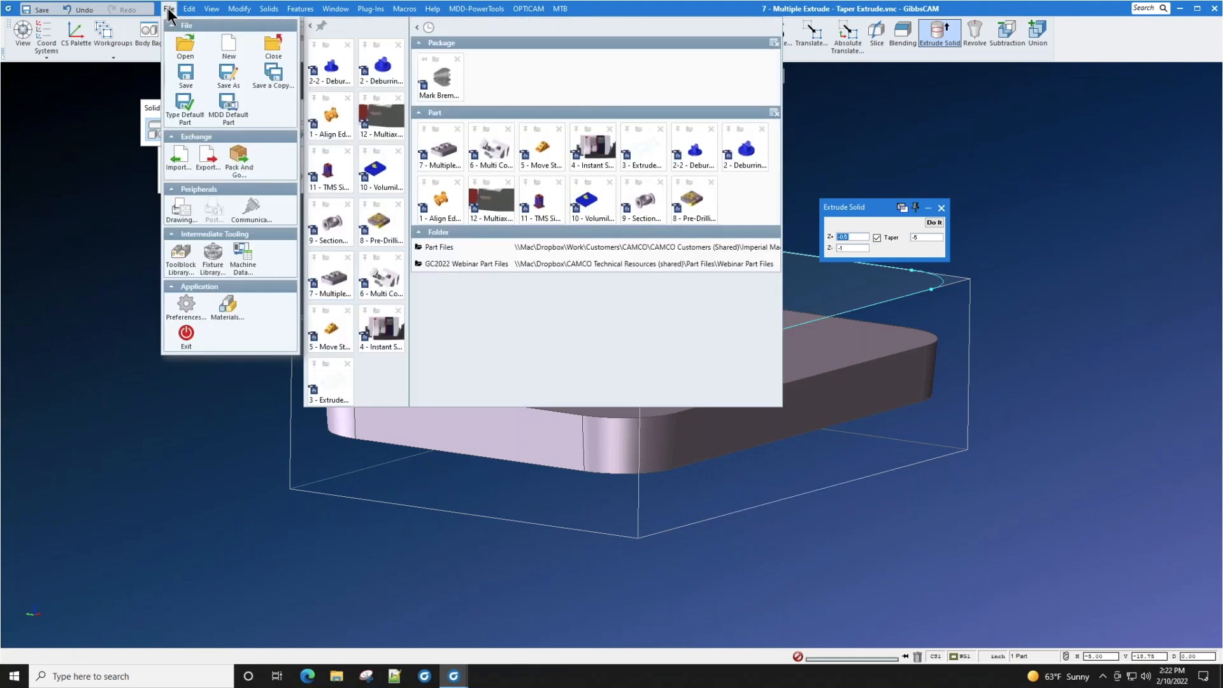
{"action": "left_click", "coordinate": [384, 222]}
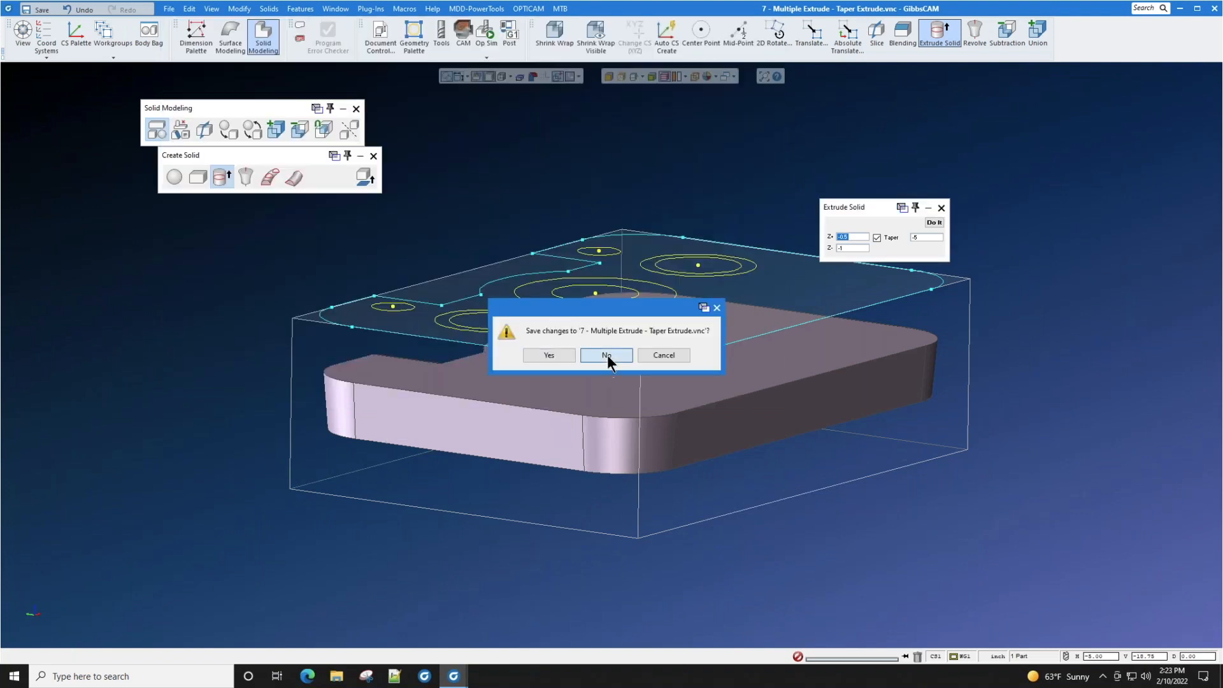
{"action": "left_click", "coordinate": [607, 354]}
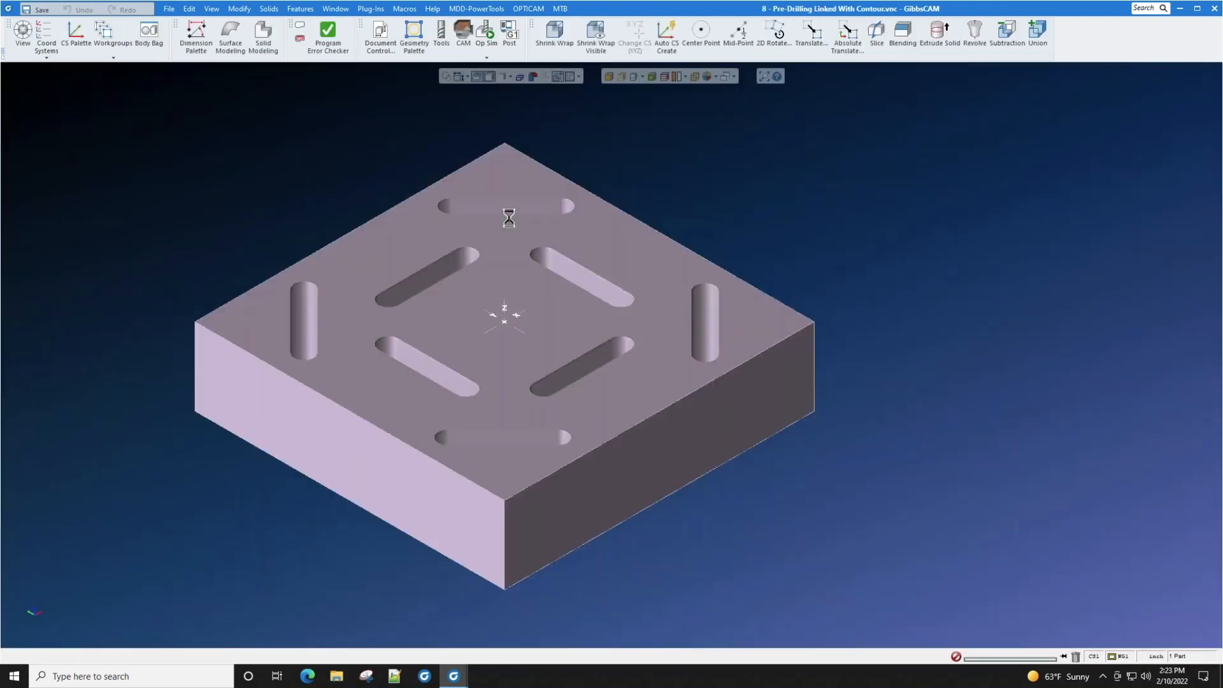
Step: Select the slotted block solid as the machining body
{"action": "left_click", "coordinate": [536, 337]}
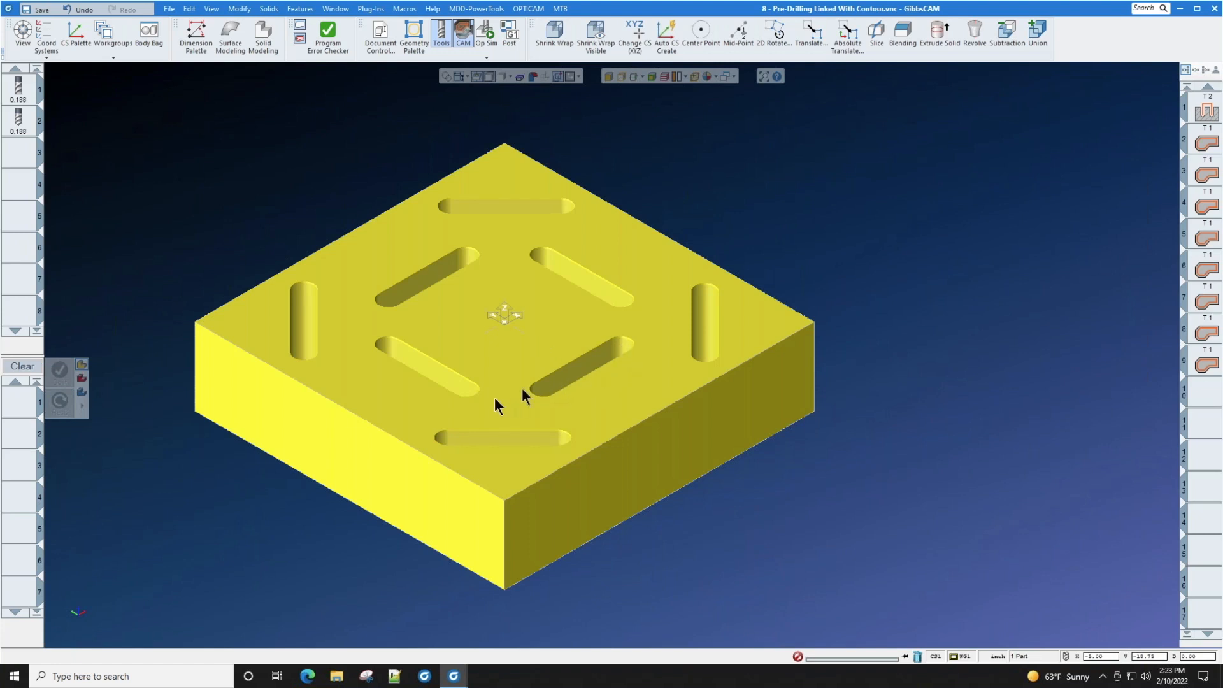
{"action": "left_click", "coordinate": [811, 186]}
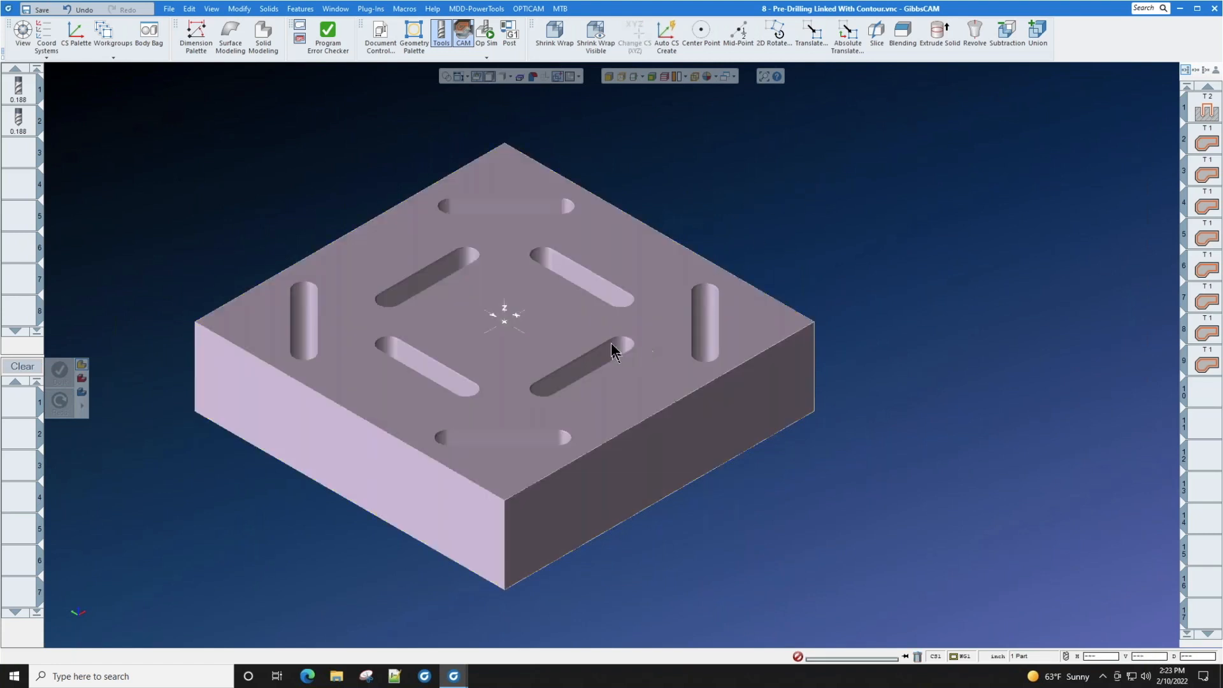
{"action": "left_click", "coordinate": [605, 412]}
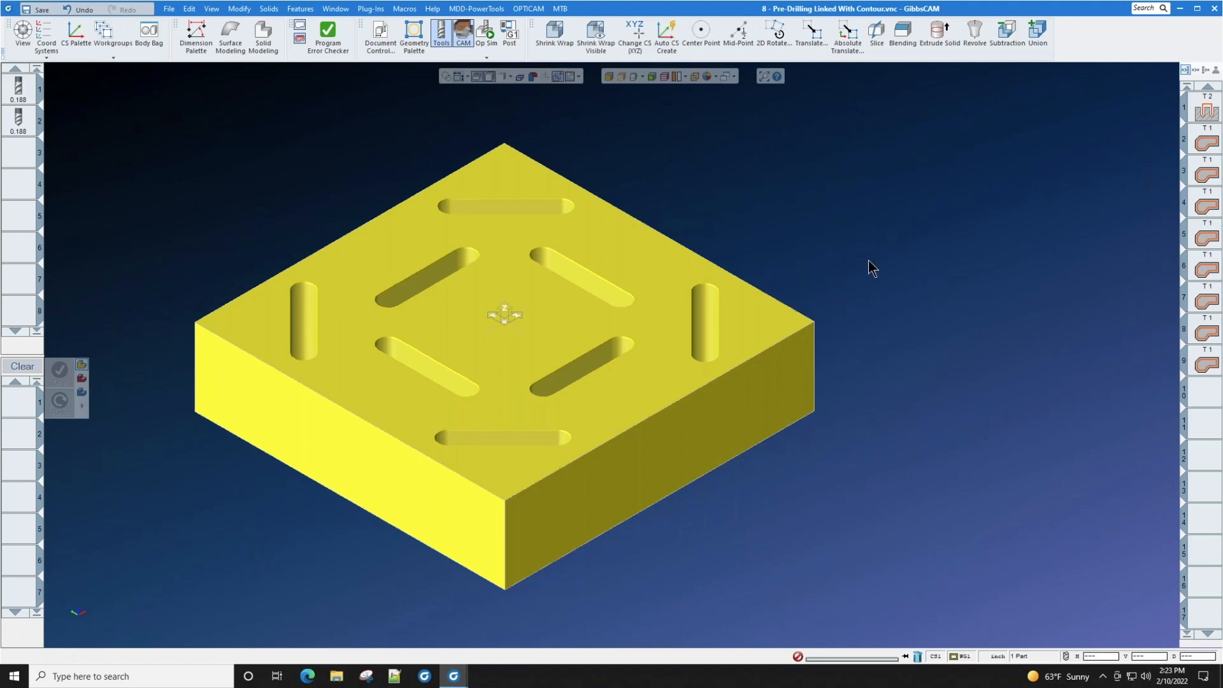
{"action": "middle_click_drag", "start_coordinate": [870, 255], "coordinate": [908, 243]}
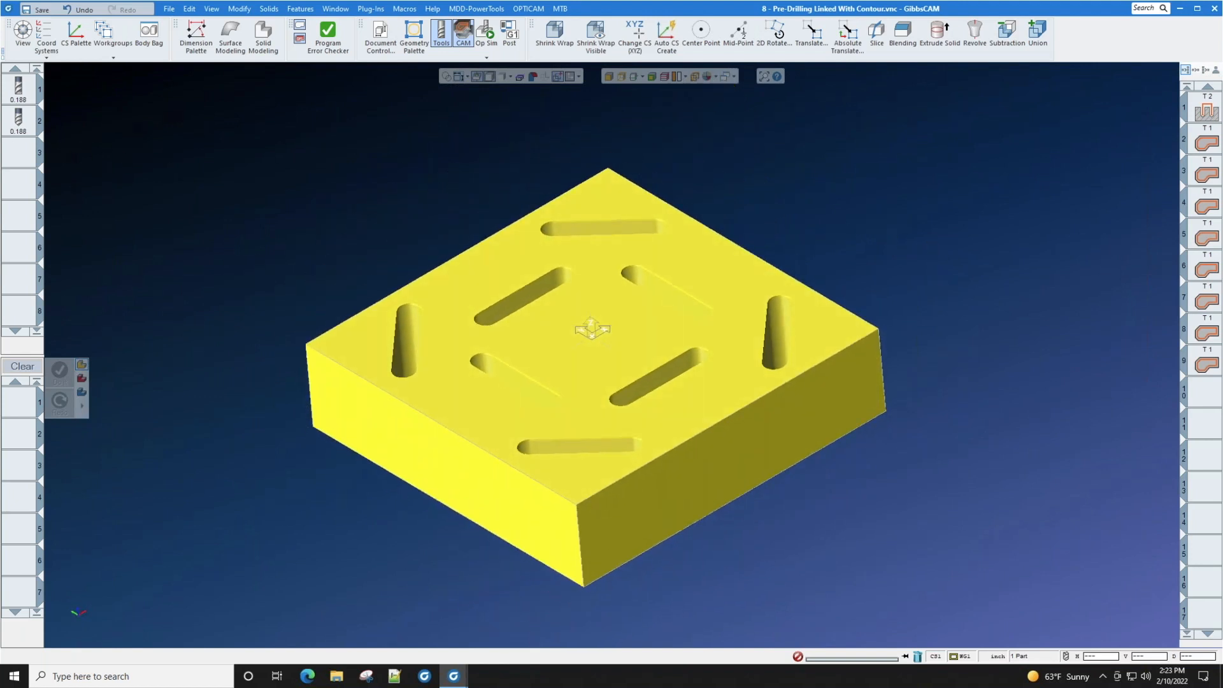
Step: Load the processes of the first drilling operation and show the pre-mill settings of the Holes process
{"action": "mouse_move", "coordinate": [19, 120]}
{"action": "double_click", "coordinate": [1207, 110]}
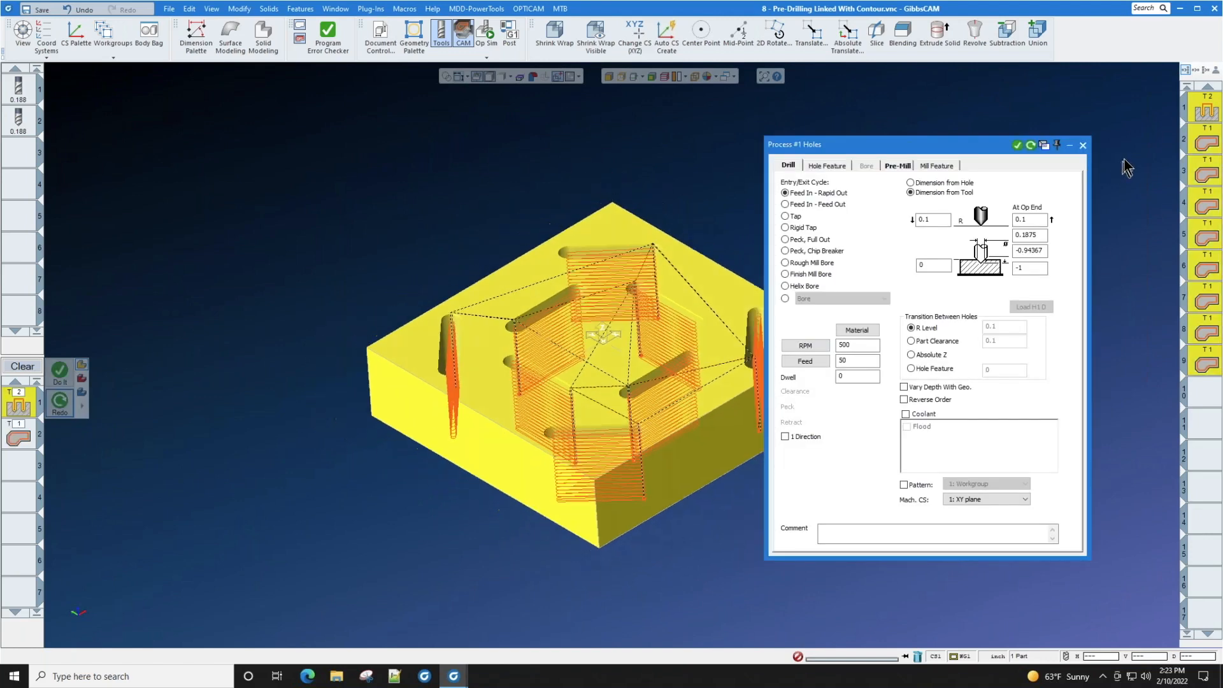
{"action": "double_click", "coordinate": [18, 409]}
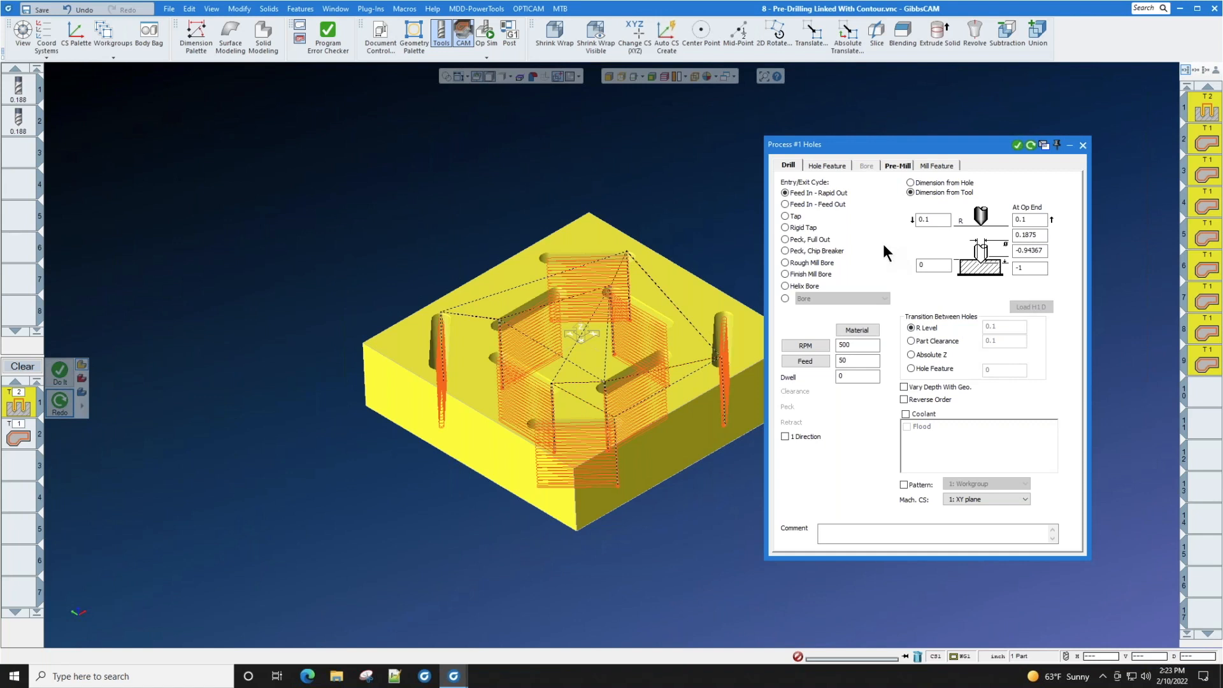
{"action": "left_click", "coordinate": [898, 164]}
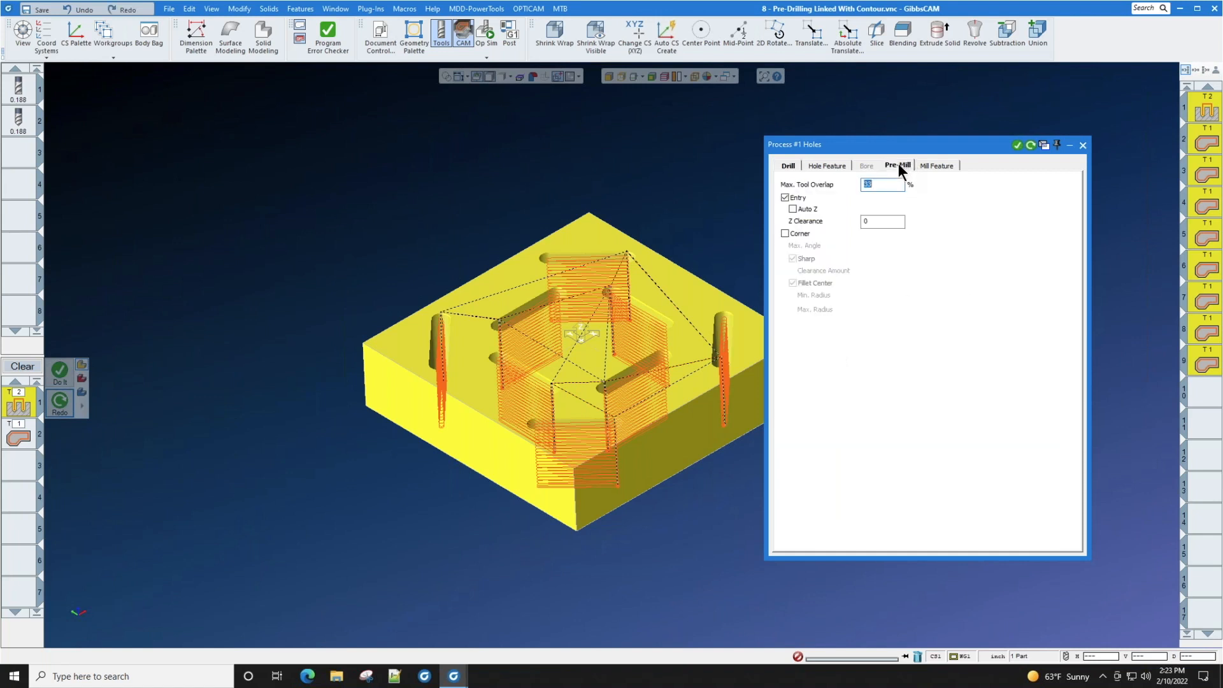
Step: Toggle the help balloons and consult the help for the Entry option in the pre-mill settings
{"action": "left_click", "coordinate": [433, 8]}
{"action": "left_click", "coordinate": [441, 133]}
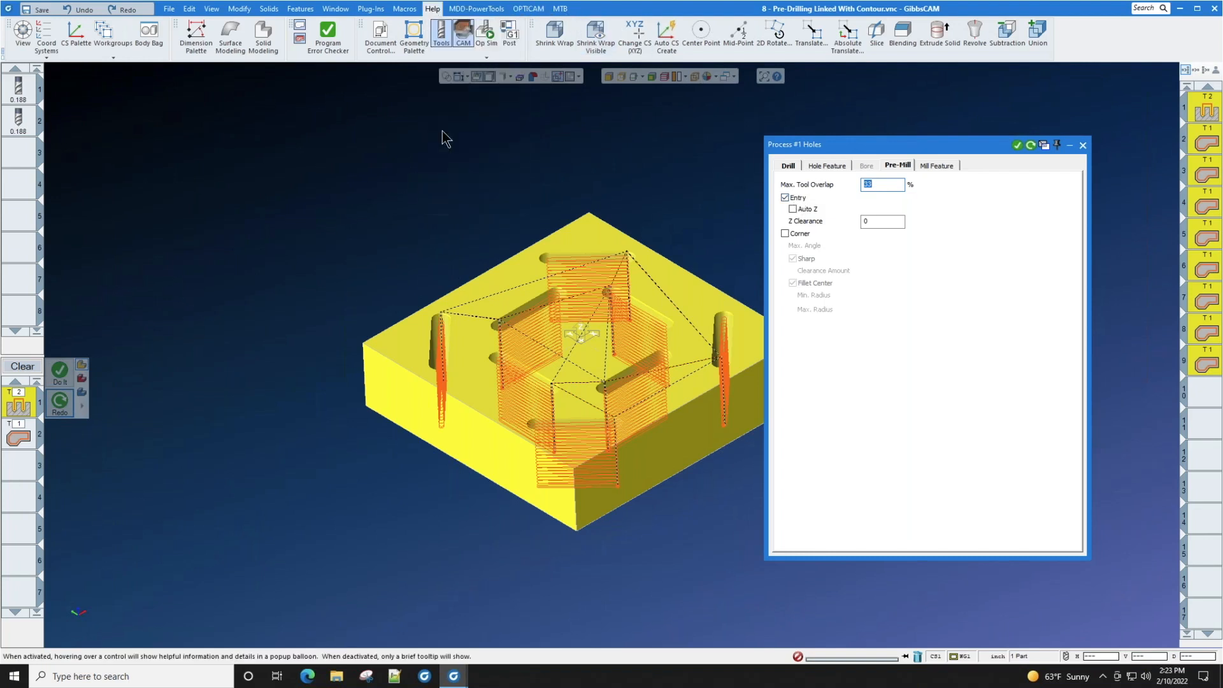
{"action": "mouse_move", "coordinate": [802, 200]}
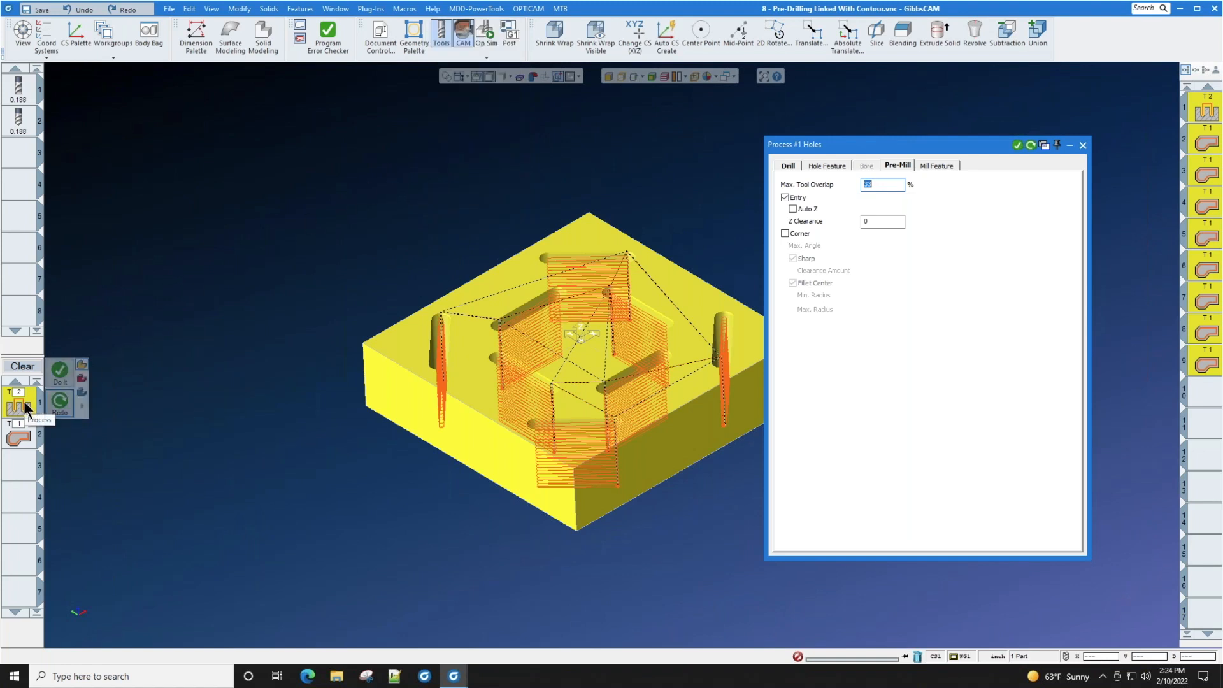
Step: Open the Contour process, delete operations 1 through 9, and regenerate the toolpaths from the linked Holes and Contour processes
{"action": "double_click", "coordinate": [19, 436]}
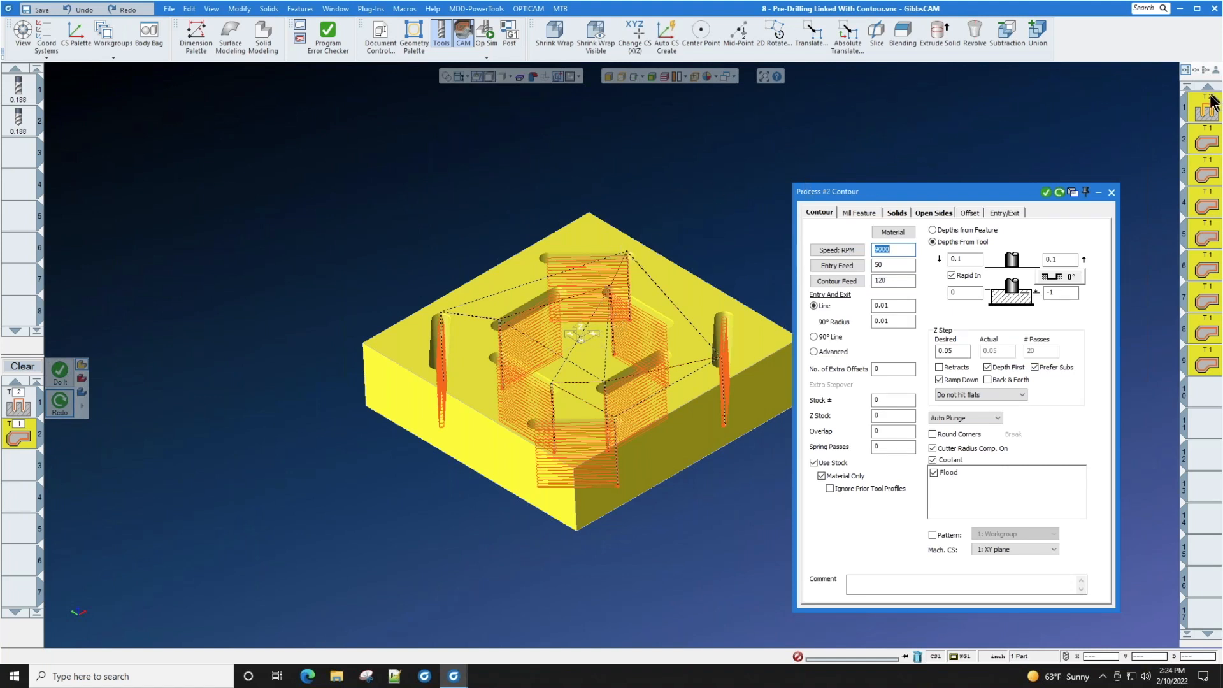
{"action": "left_click", "coordinate": [1201, 114]}
{"action": "left_click", "coordinate": [1206, 355], "text": "shift"}
{"action": "left_click", "coordinate": [918, 657]}
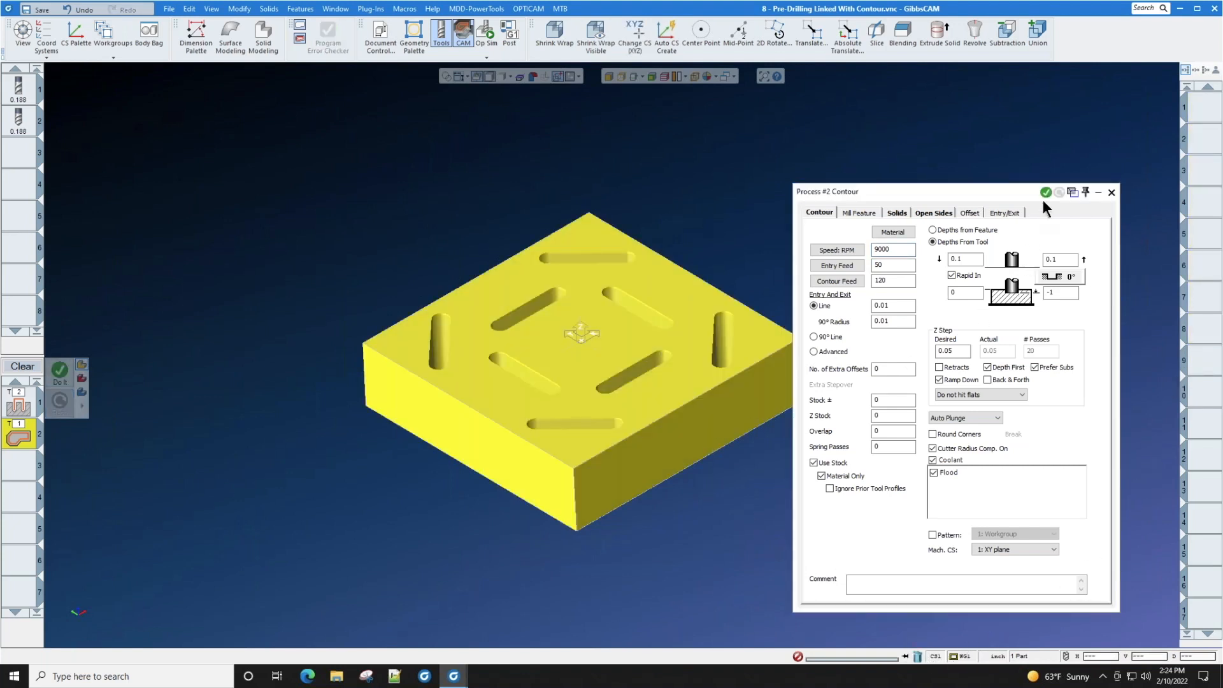
{"action": "left_click", "coordinate": [1045, 192]}
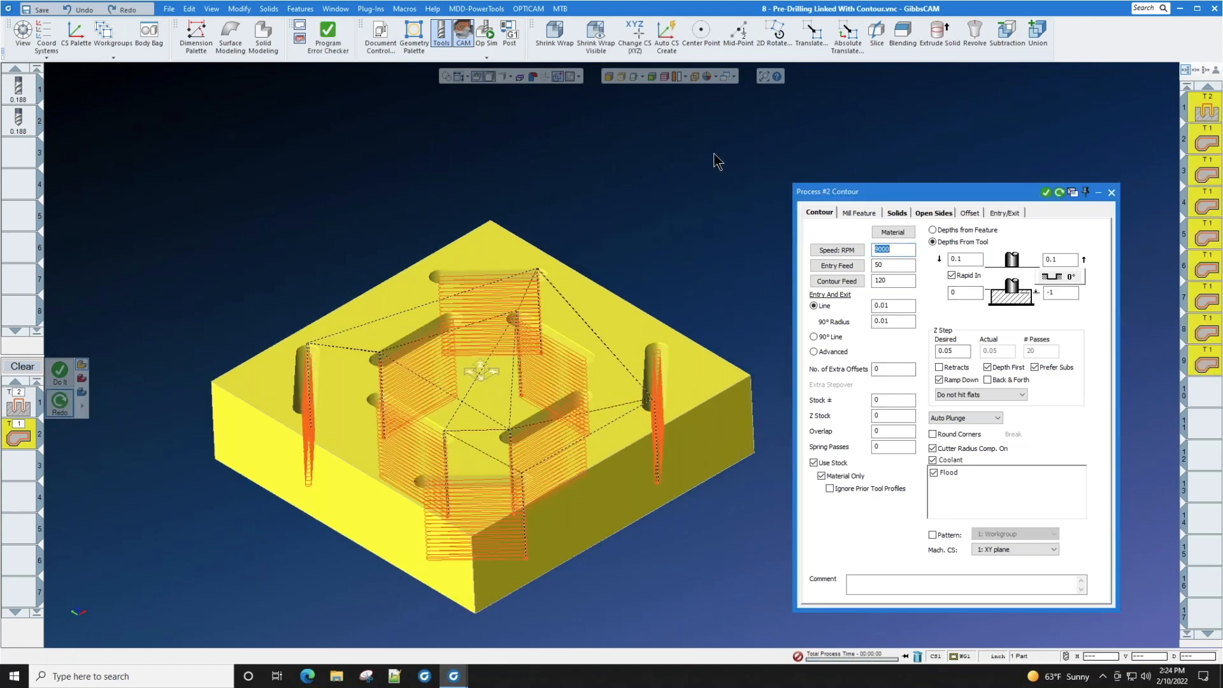
Step: Inspect the regenerated toolpaths from above, review the Contour process's plunge type choices while keeping Auto Plunge, and close its settings
{"action": "middle_click_drag", "start_coordinate": [709, 210], "coordinate": [674, 207]}
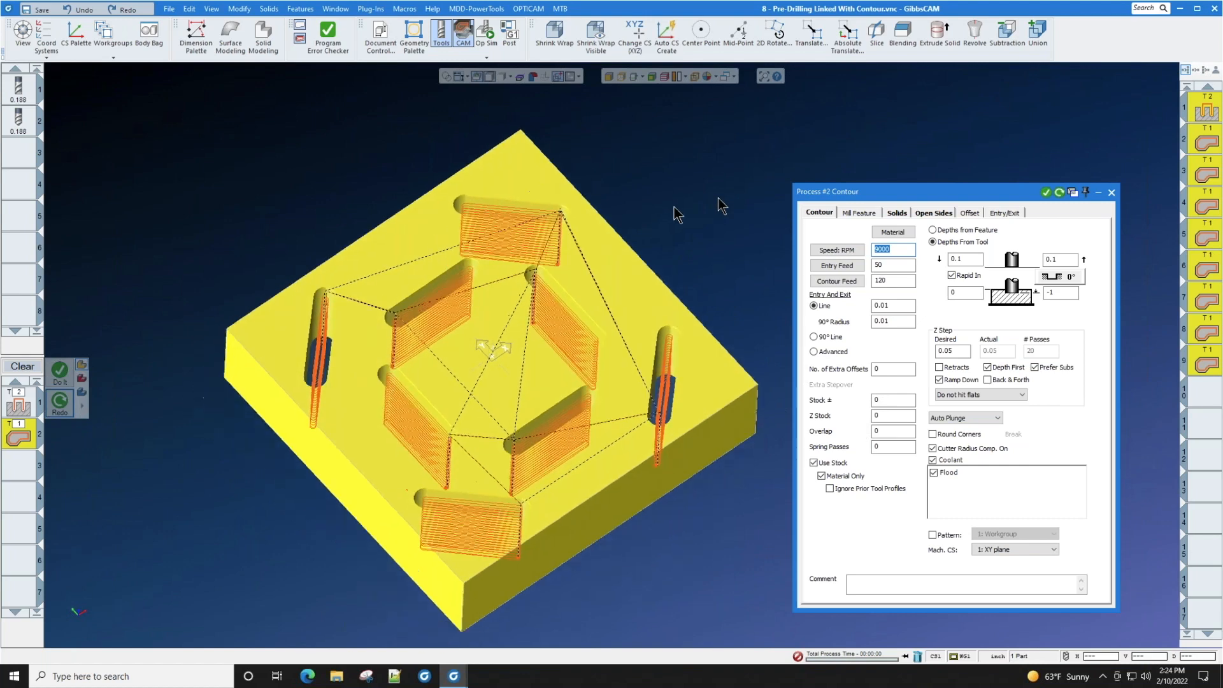
{"action": "left_click", "coordinate": [72, 596]}
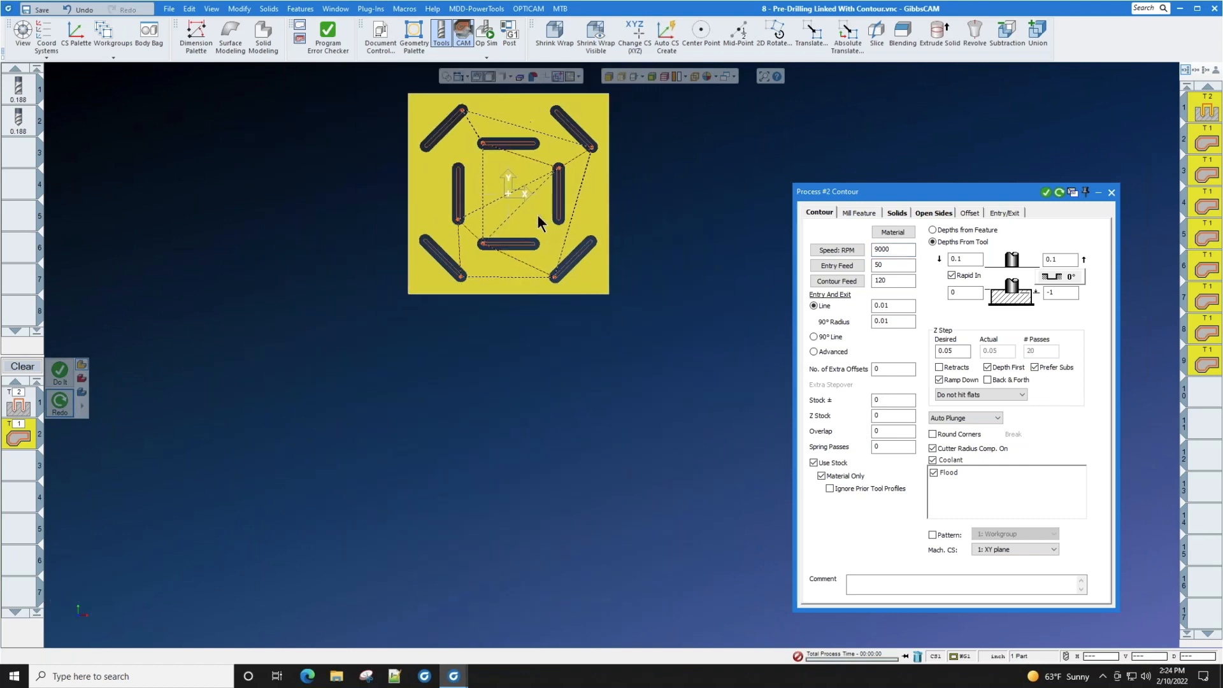
{"action": "scroll", "coordinate": [506, 135], "scroll_direction": "up", "scroll_amount": 2}
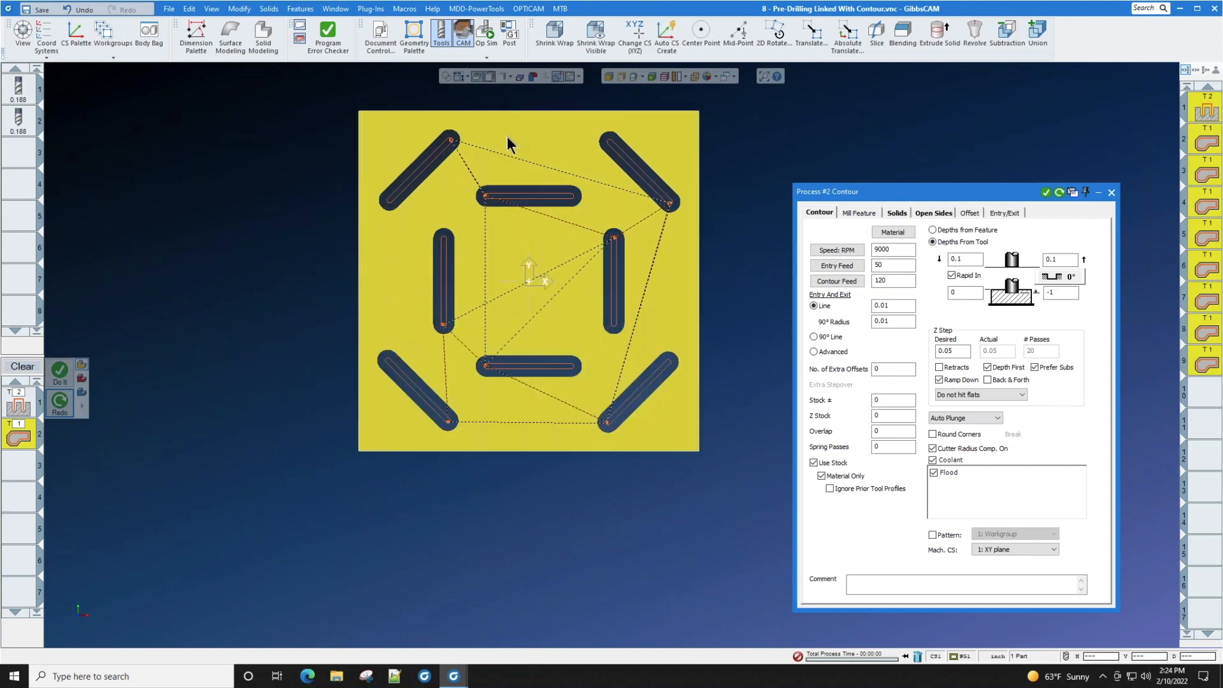
{"action": "left_click", "coordinate": [998, 421]}
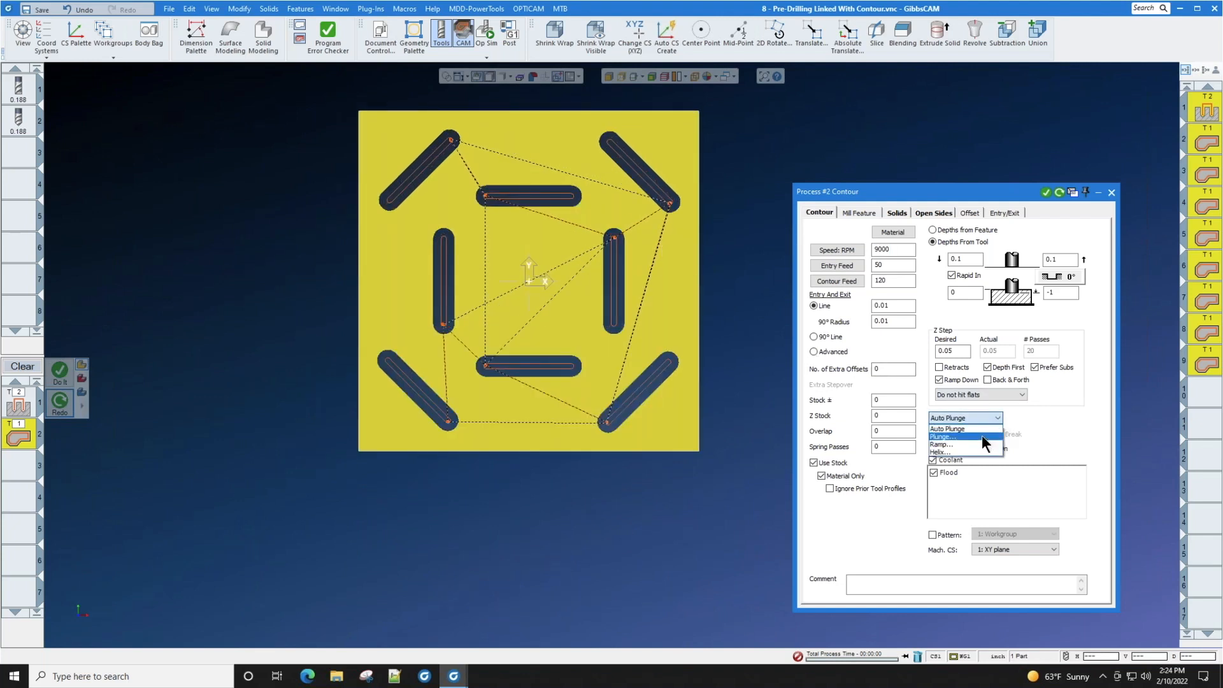
{"action": "left_click", "coordinate": [1142, 227]}
{"action": "left_click", "coordinate": [999, 418]}
{"action": "left_click", "coordinate": [1139, 264]}
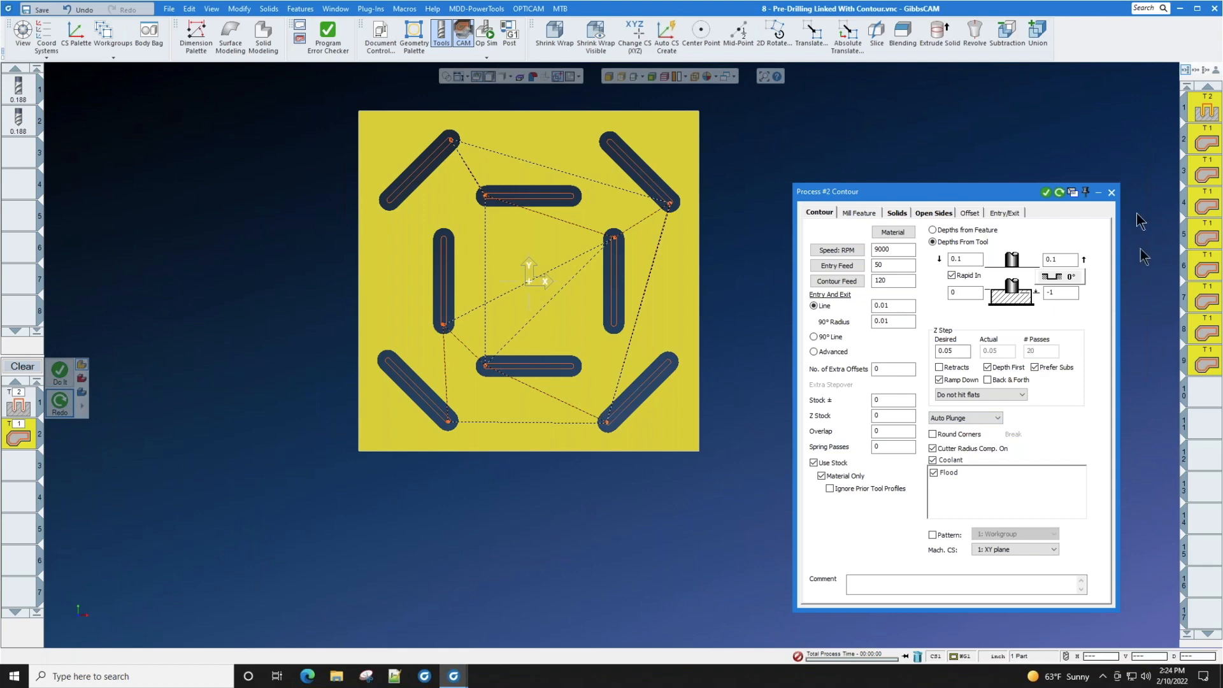
{"action": "left_click", "coordinate": [1111, 192]}
Step: Run the operation simulation at reduced speed to watch the pre-drilling and the contouring of the first slot
{"action": "middle_click_drag", "start_coordinate": [885, 301], "coordinate": [816, 297]}
{"action": "left_click", "coordinate": [486, 33]}
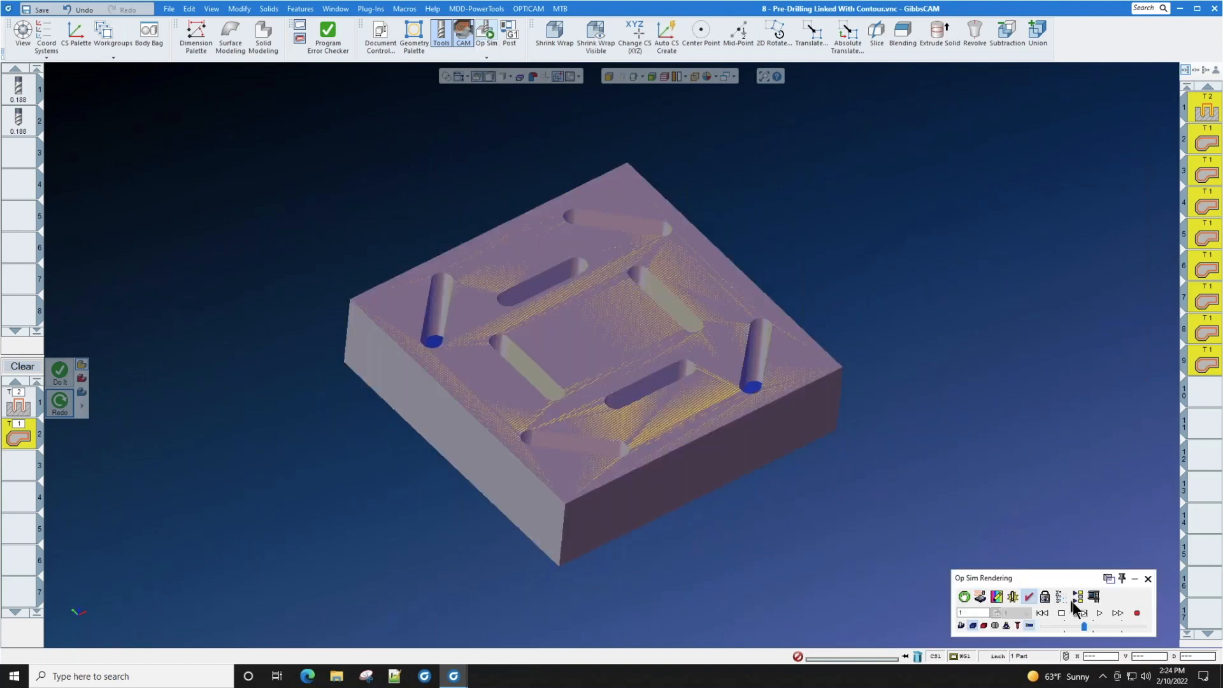
{"action": "left_click_drag", "start_coordinate": [1084, 627], "coordinate": [1076, 628]}
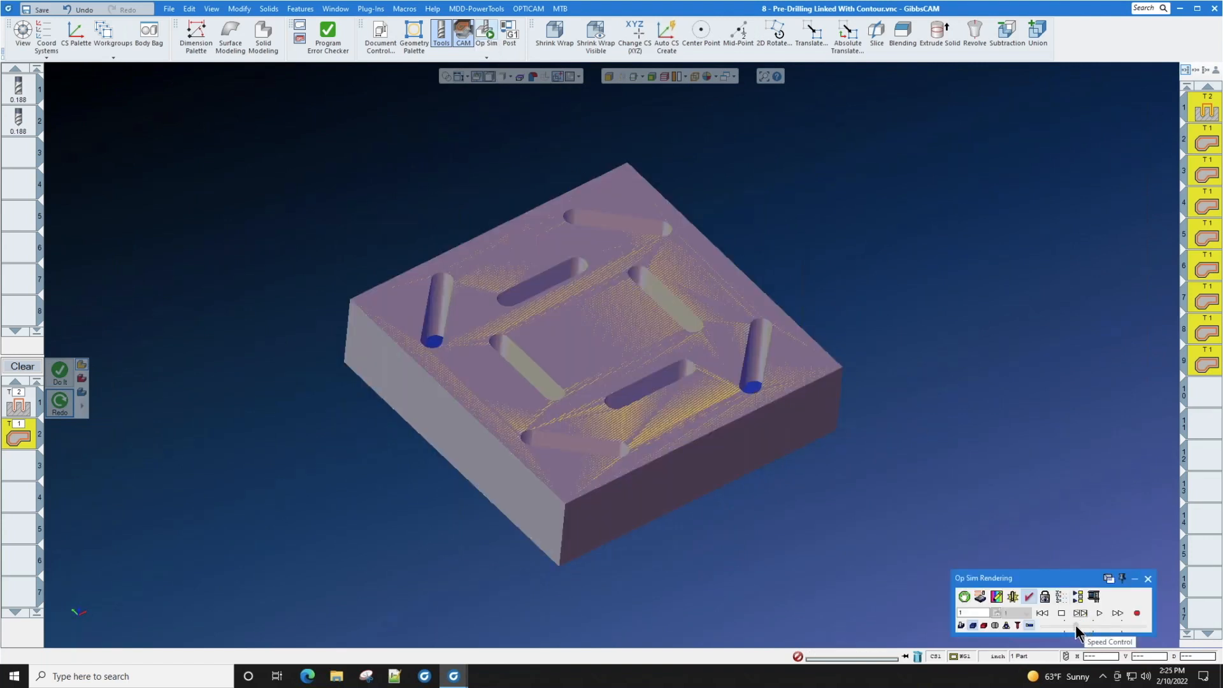
{"action": "left_click", "coordinate": [1098, 613]}
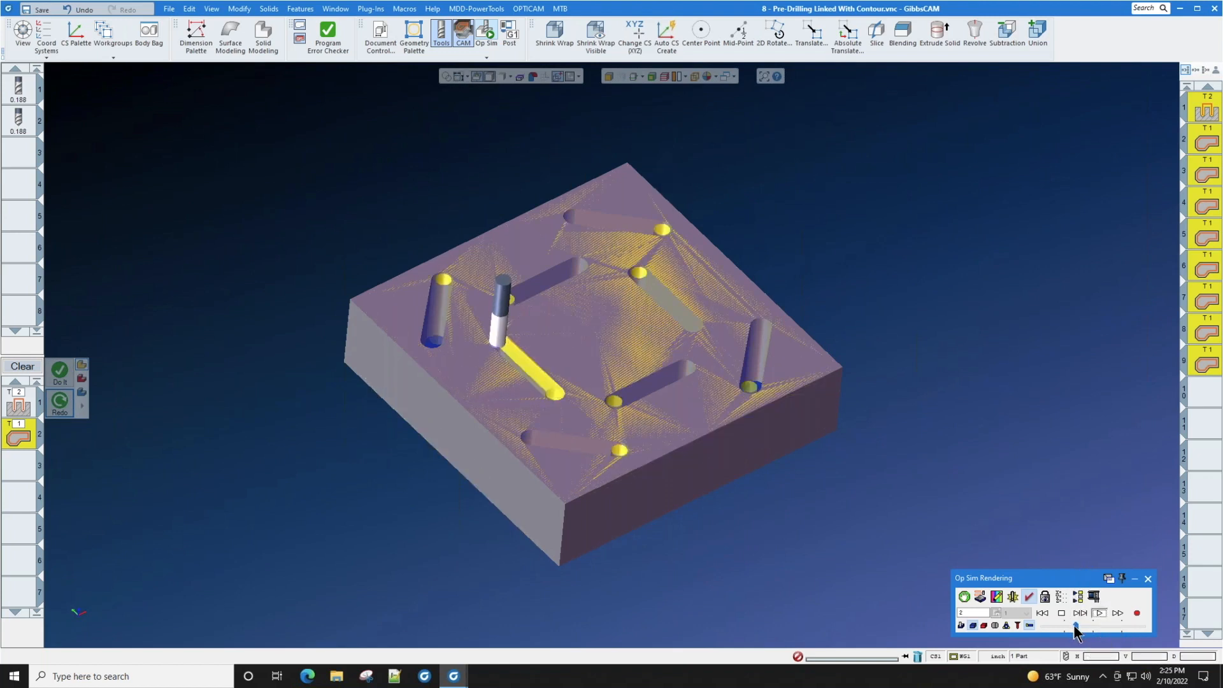
{"action": "left_click_drag", "start_coordinate": [1074, 626], "coordinate": [1068, 627]}
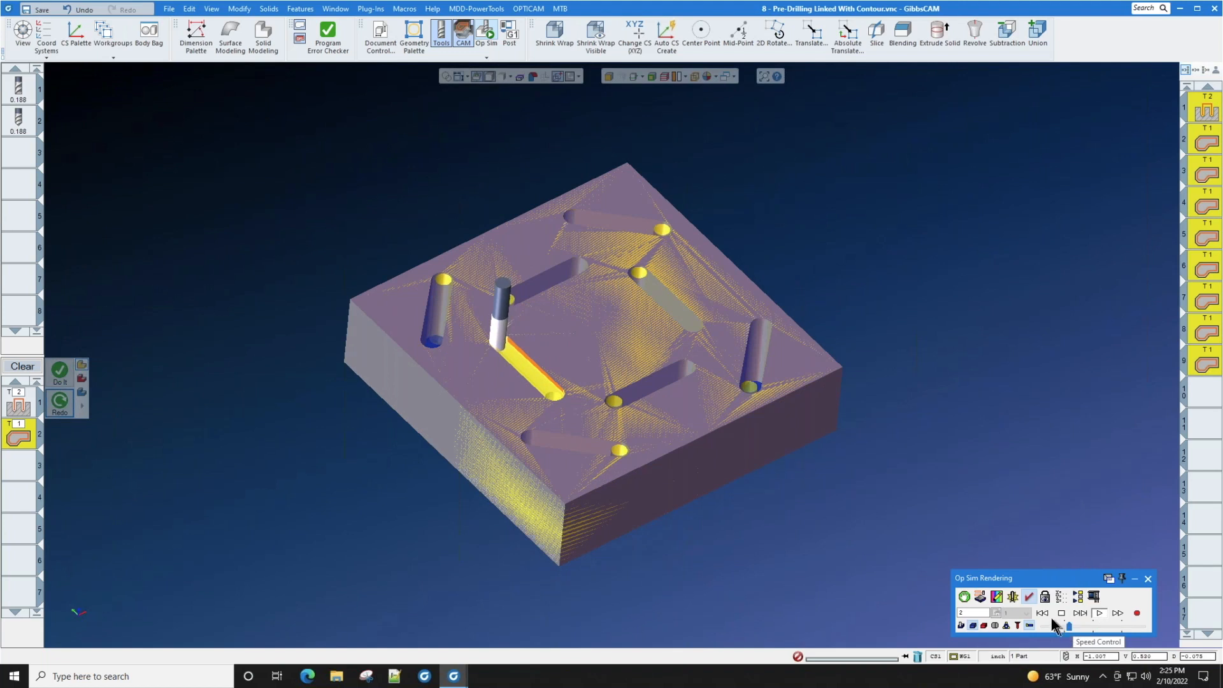
{"action": "left_click", "coordinate": [1061, 613]}
{"action": "left_click", "coordinate": [1101, 613]}
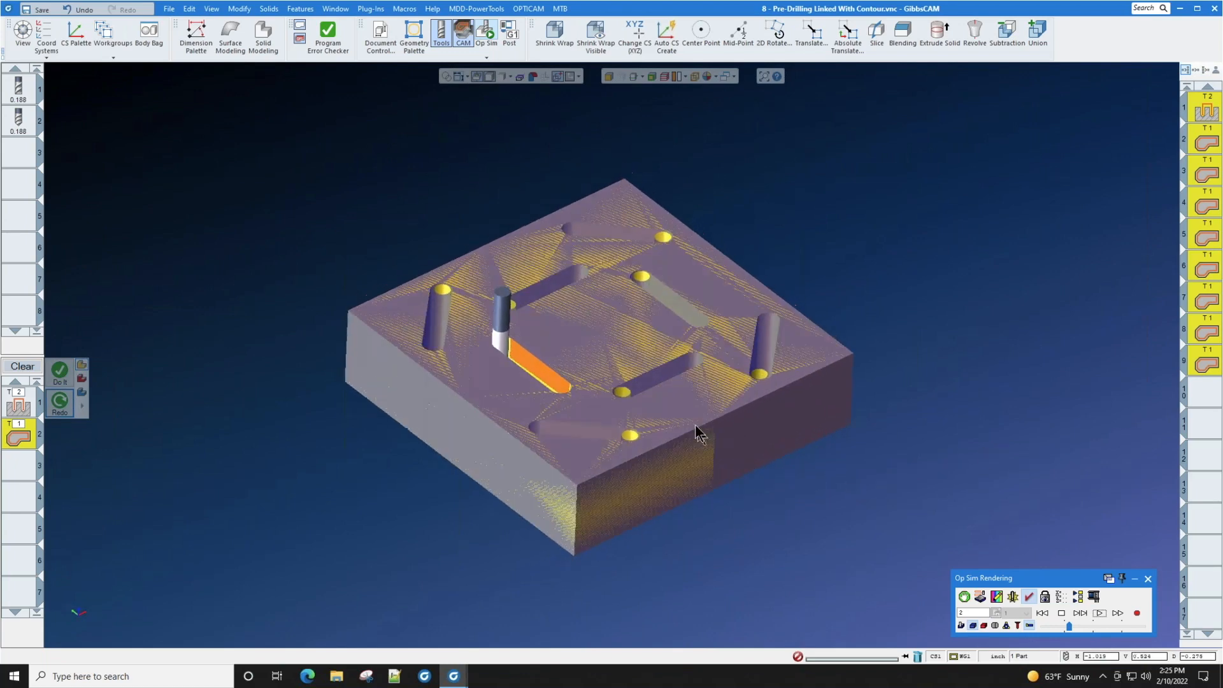
Step: Toggle the simulated stock's transparency and examine the slot cutting from the top and isometric views
{"action": "left_click", "coordinate": [974, 628]}
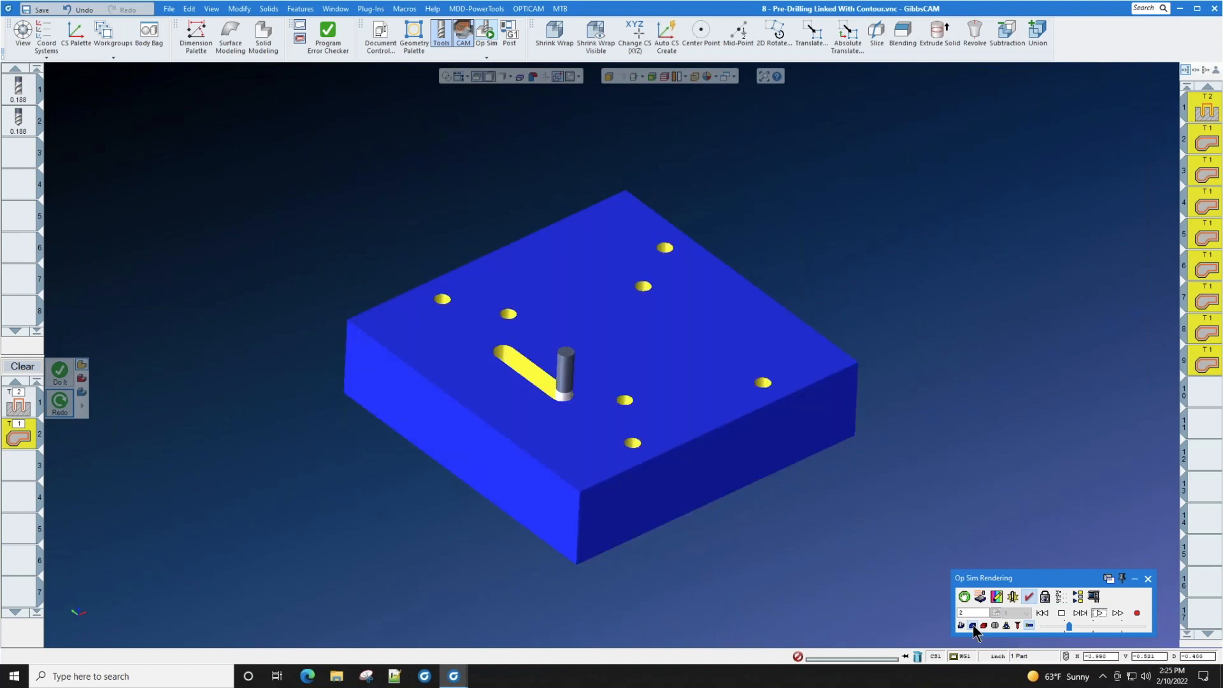
{"action": "left_click", "coordinate": [973, 627]}
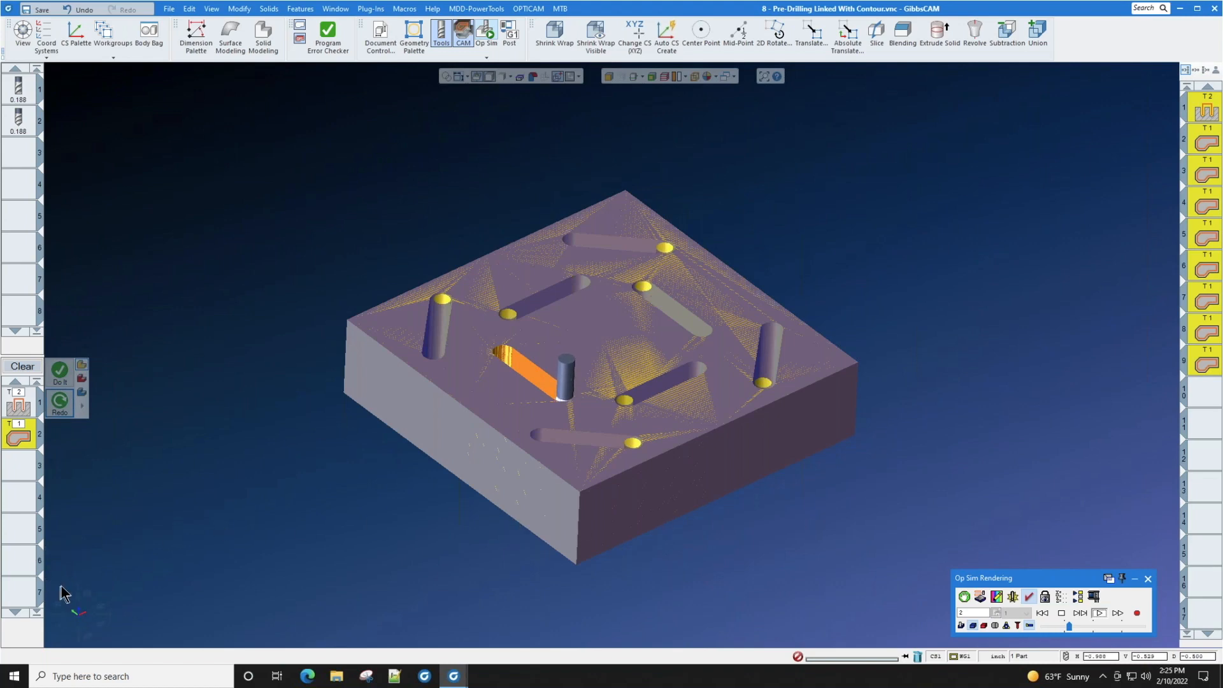
{"action": "left_click", "coordinate": [87, 592]}
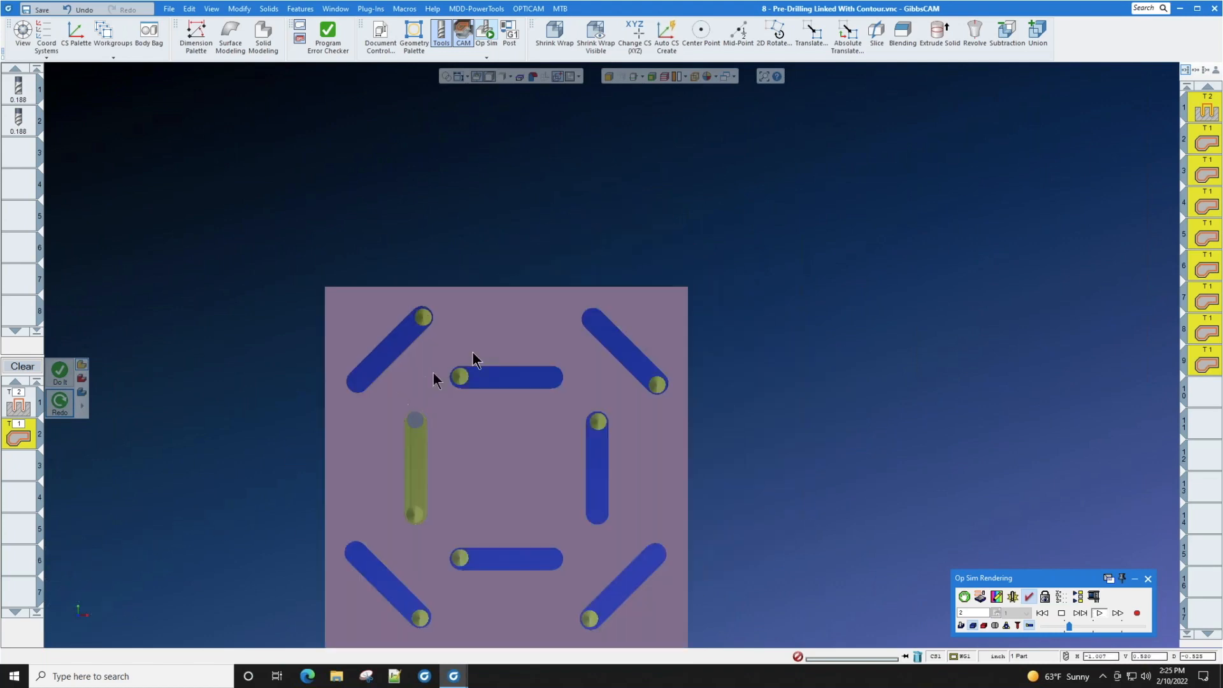
{"action": "mouse_move", "coordinate": [83, 637]}
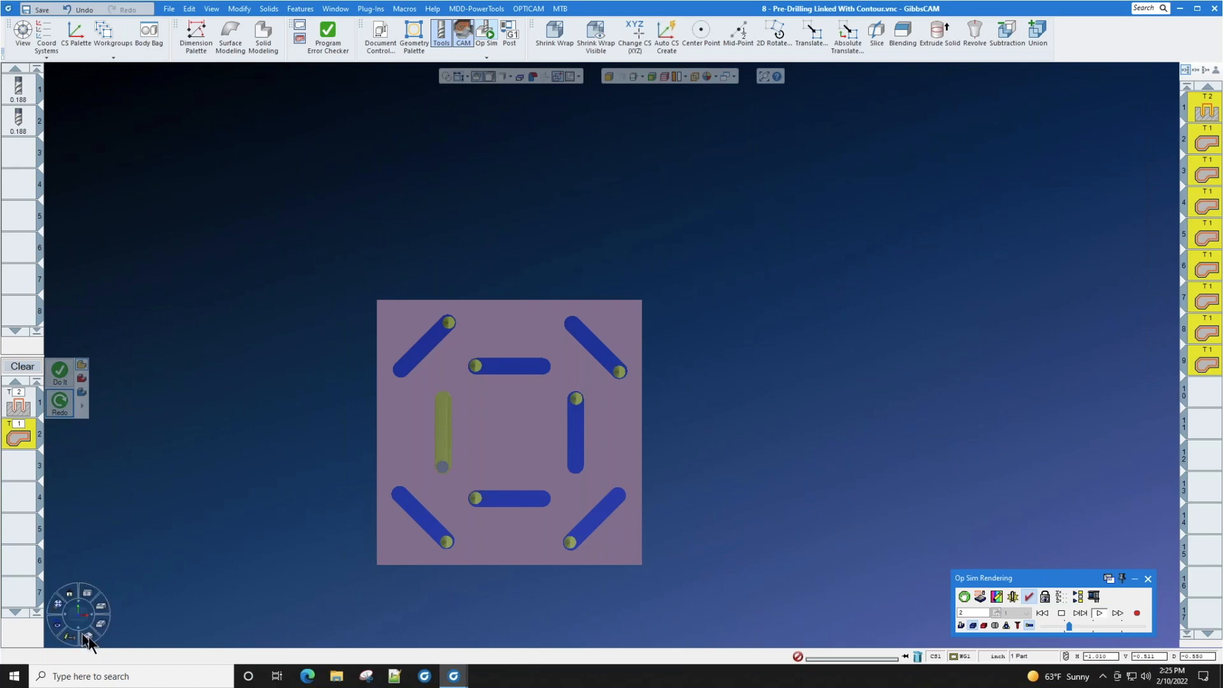
{"action": "left_click", "coordinate": [89, 637]}
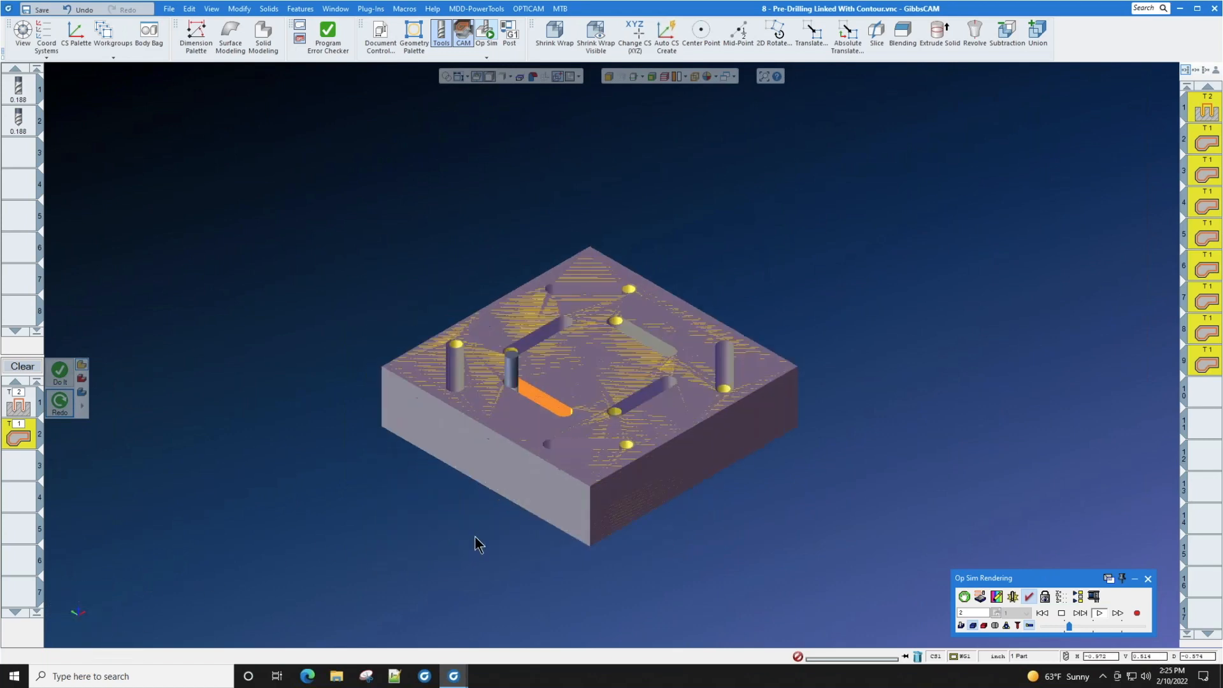
{"action": "scroll", "coordinate": [510, 549], "scroll_direction": "up", "scroll_amount": 1}
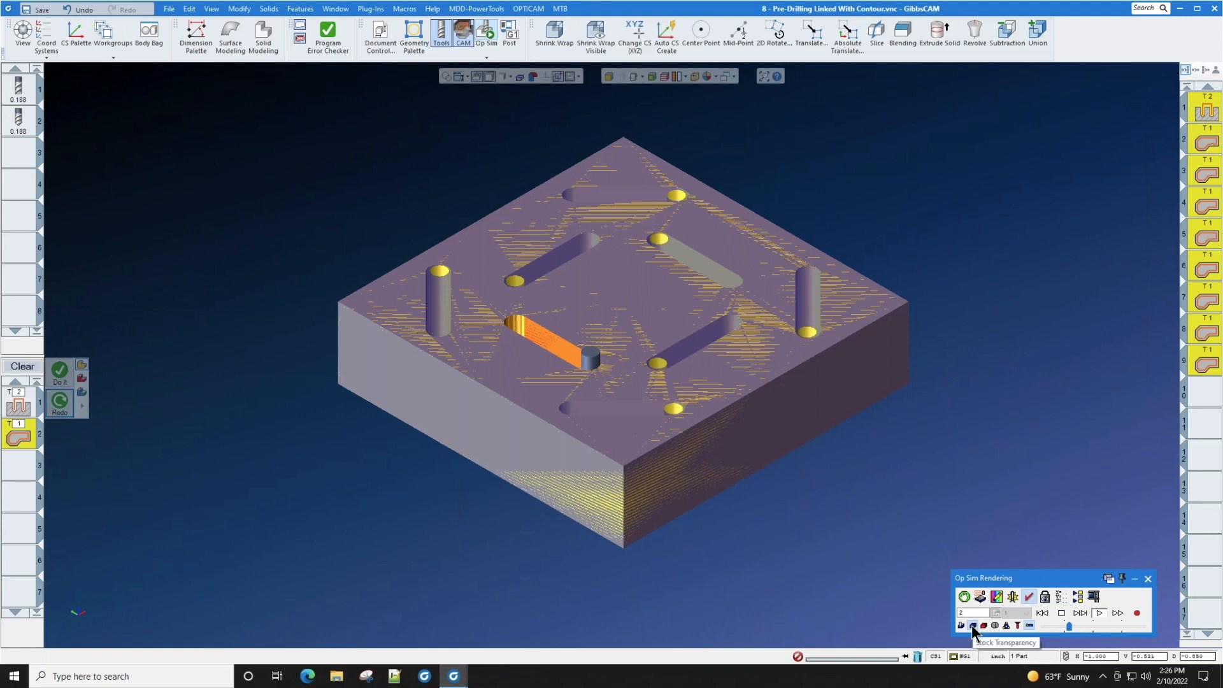
Step: Restart the operation simulation, toggle the stock transparency, and watch the pre-drilling and the contouring of the first slot before closing it
{"action": "left_click", "coordinate": [1148, 578]}
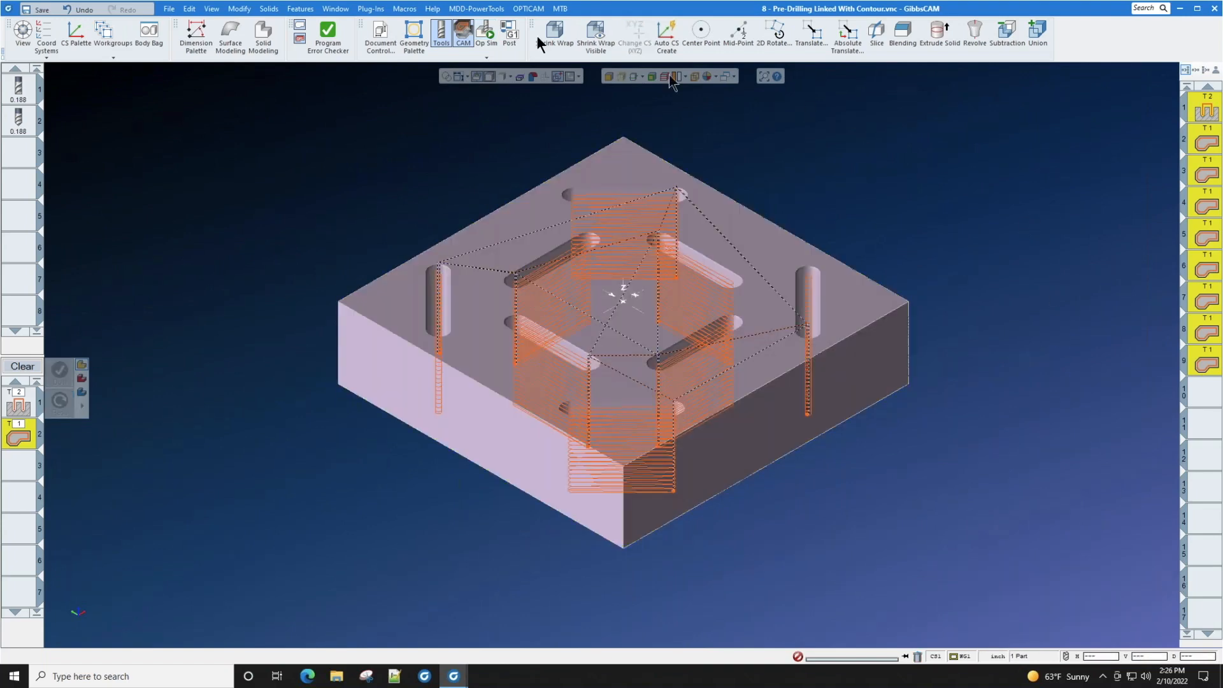
{"action": "left_click", "coordinate": [476, 9]}
{"action": "left_click", "coordinate": [486, 32]}
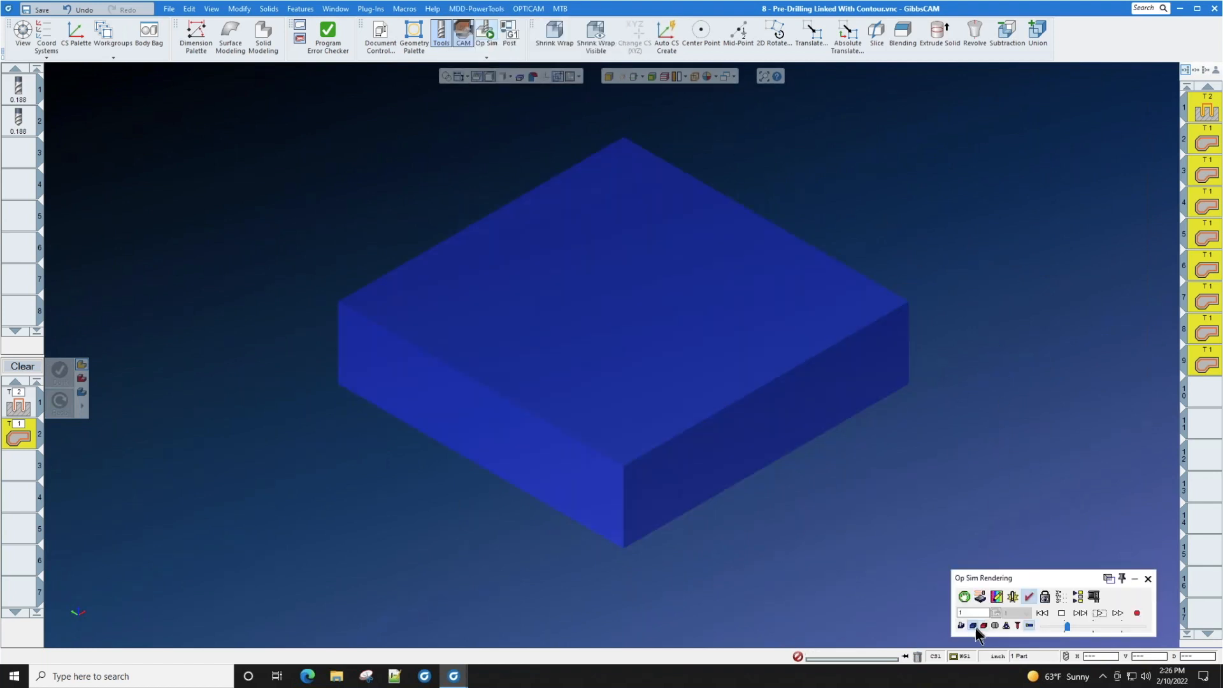
{"action": "left_click", "coordinate": [972, 625]}
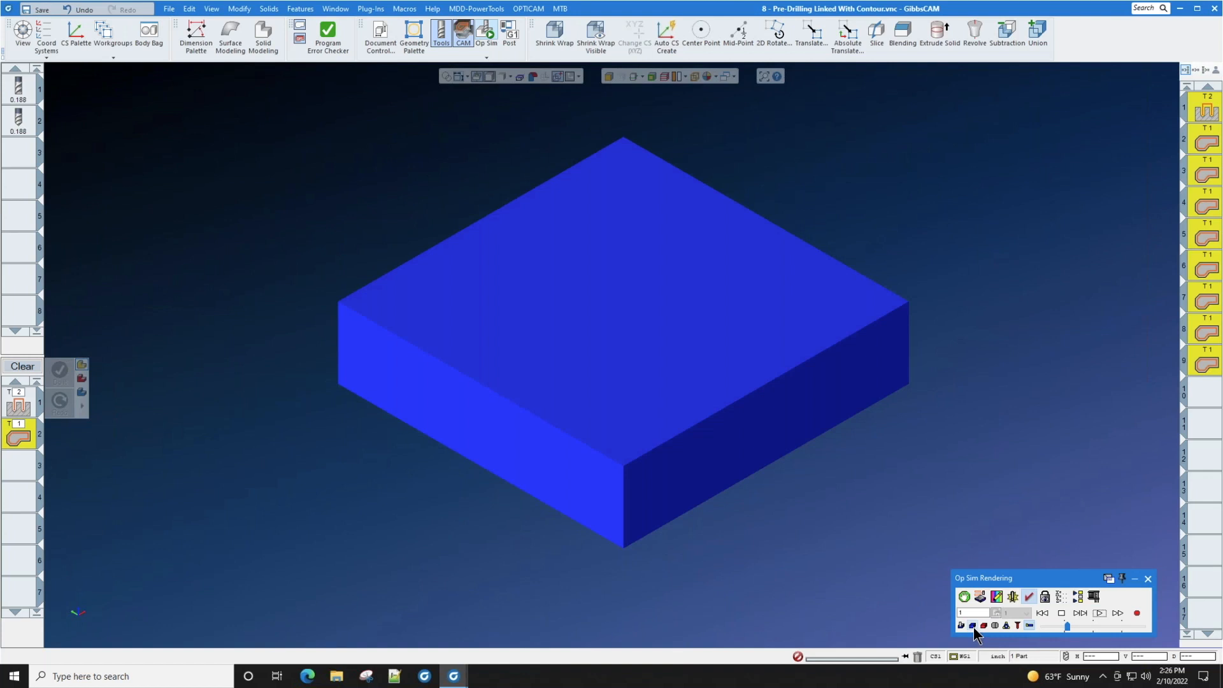
{"action": "left_click", "coordinate": [973, 627]}
{"action": "left_click", "coordinate": [1100, 613]}
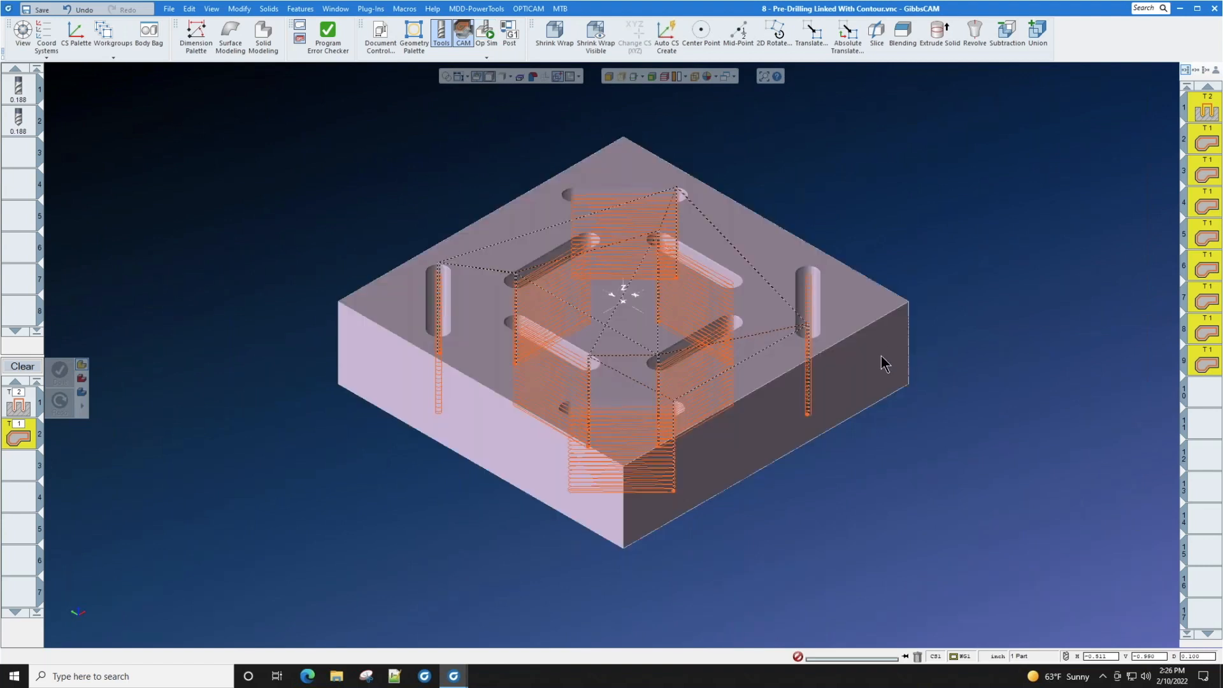
{"action": "left_click", "coordinate": [484, 31]}
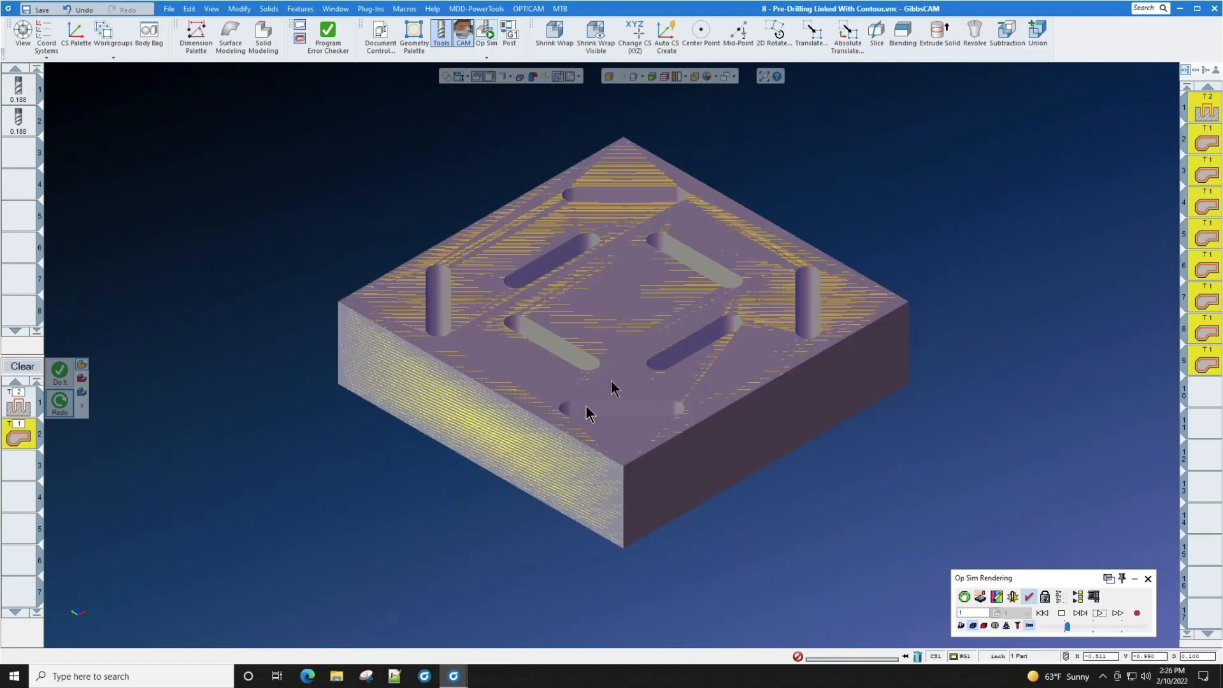
{"action": "left_click", "coordinate": [971, 625]}
{"action": "left_click", "coordinate": [971, 625]}
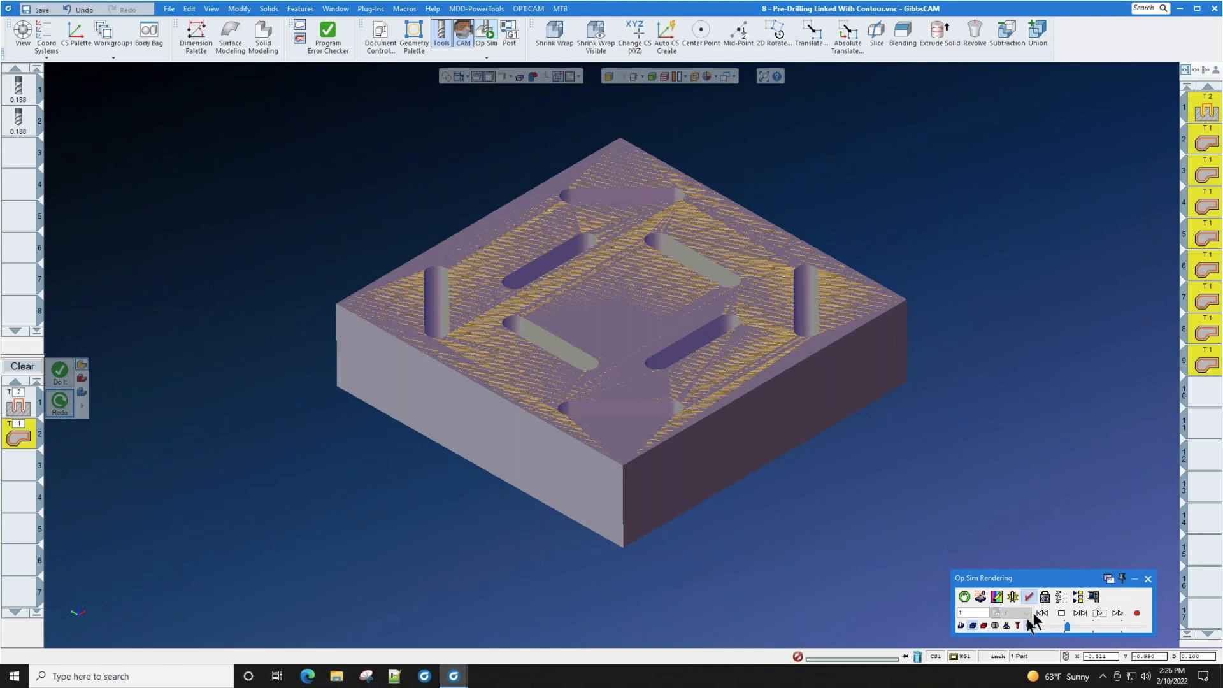
{"action": "left_click", "coordinate": [1101, 613]}
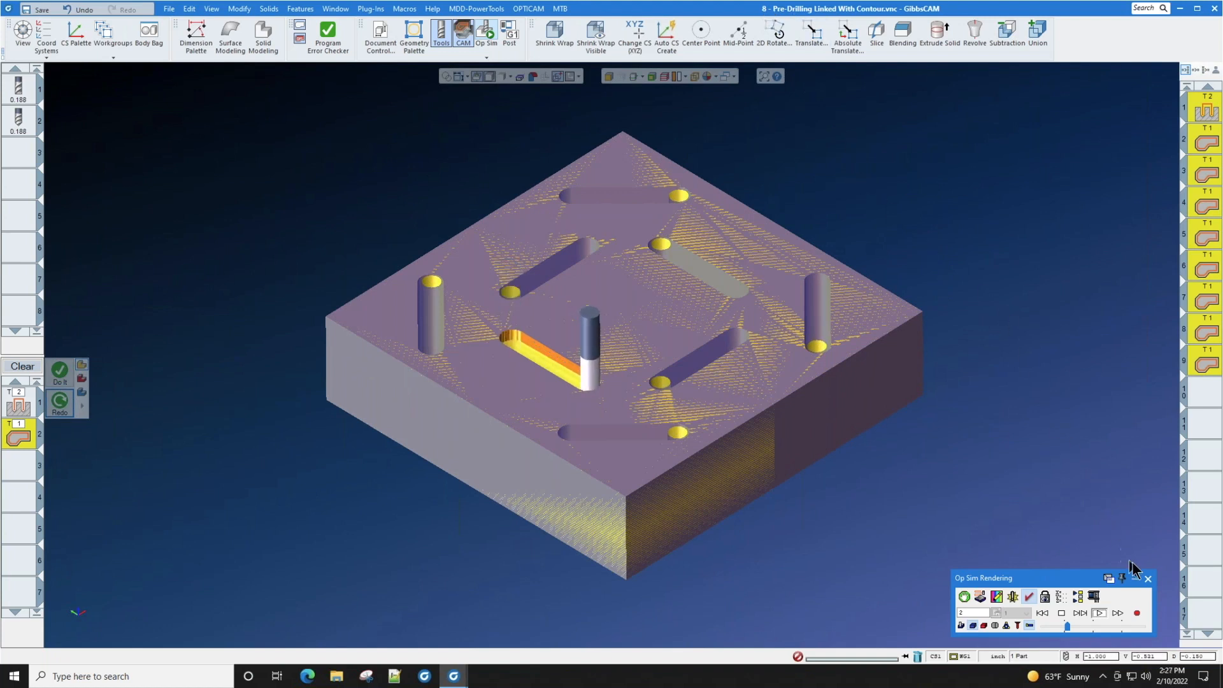
{"action": "left_click", "coordinate": [1148, 578]}
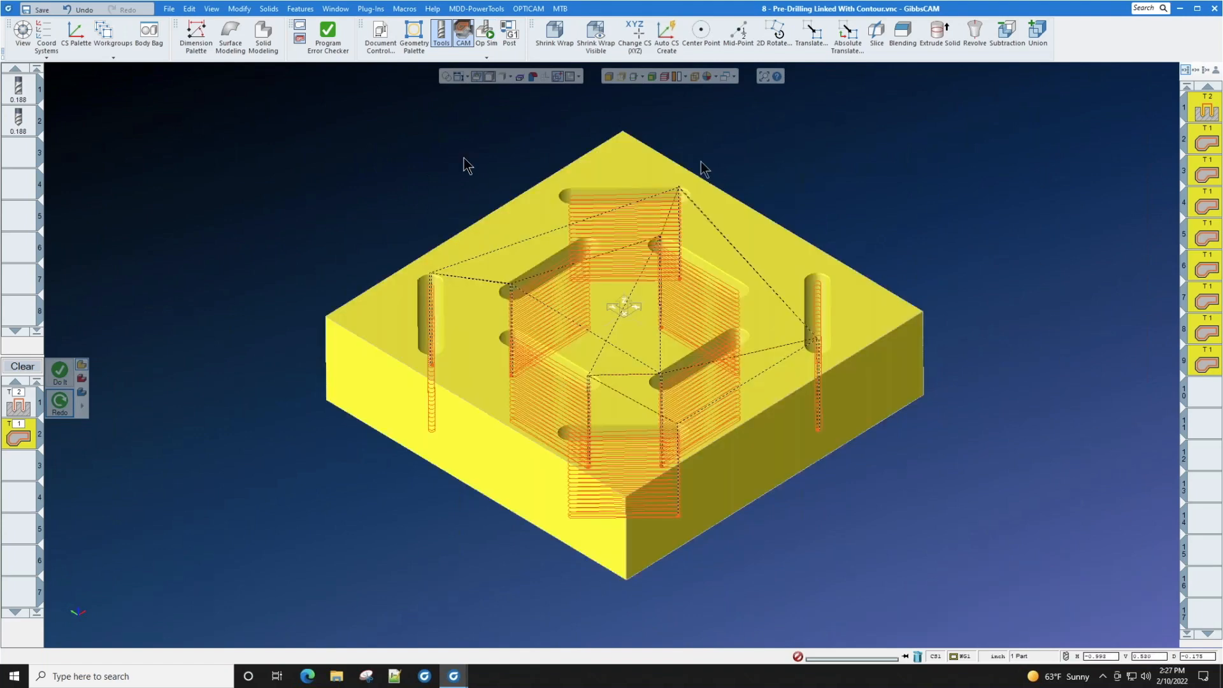
Step: Open the recent part file "10 - Volumill Start Suggestion.vnc"
{"action": "left_click", "coordinate": [169, 9]}
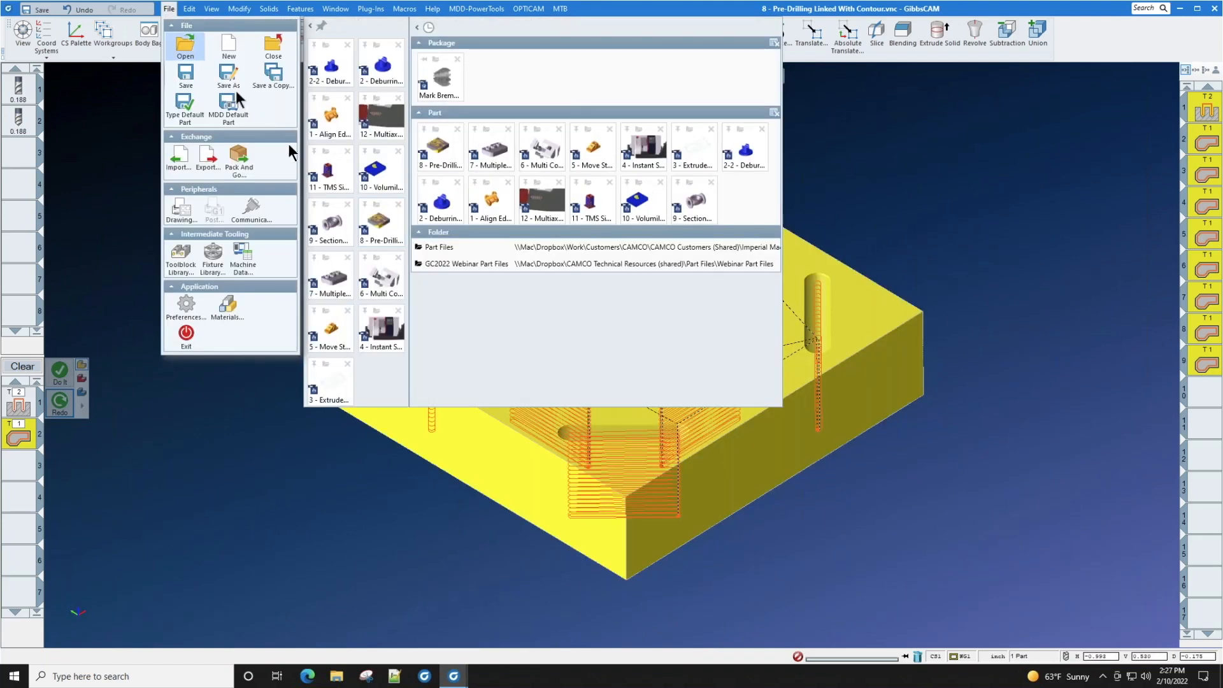
{"action": "left_click", "coordinate": [375, 181]}
{"action": "left_click", "coordinate": [607, 355]}
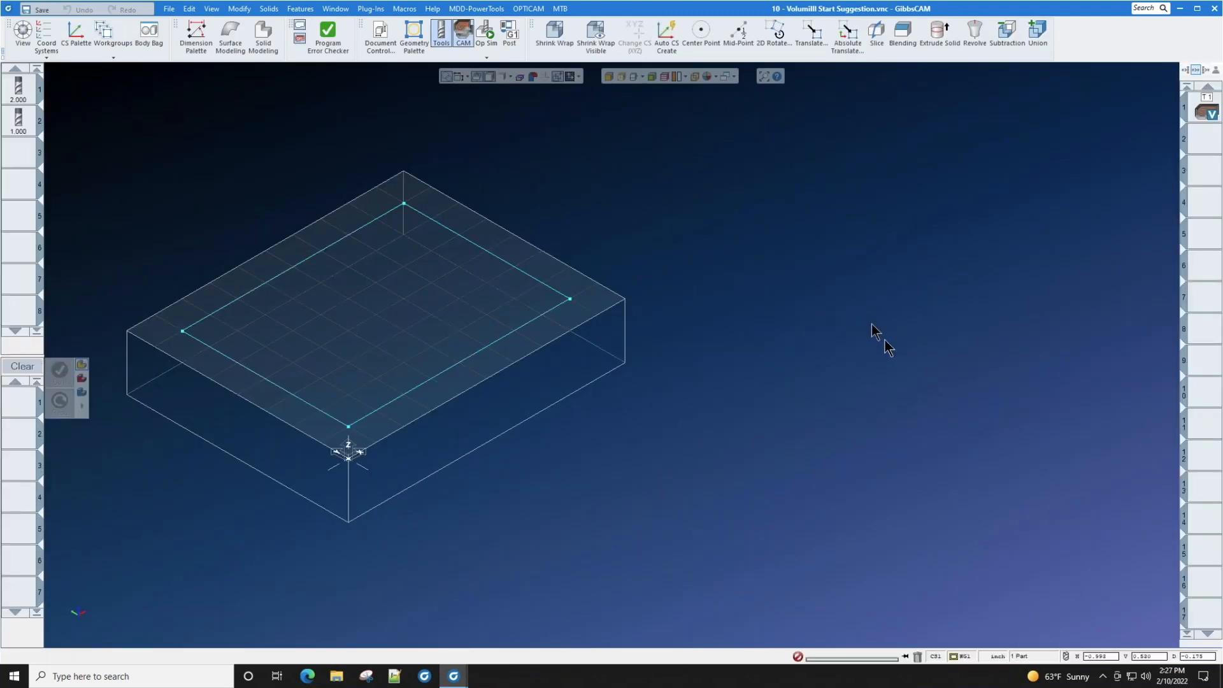
{"action": "scroll", "coordinate": [538, 290], "scroll_direction": "up", "scroll_amount": 5}
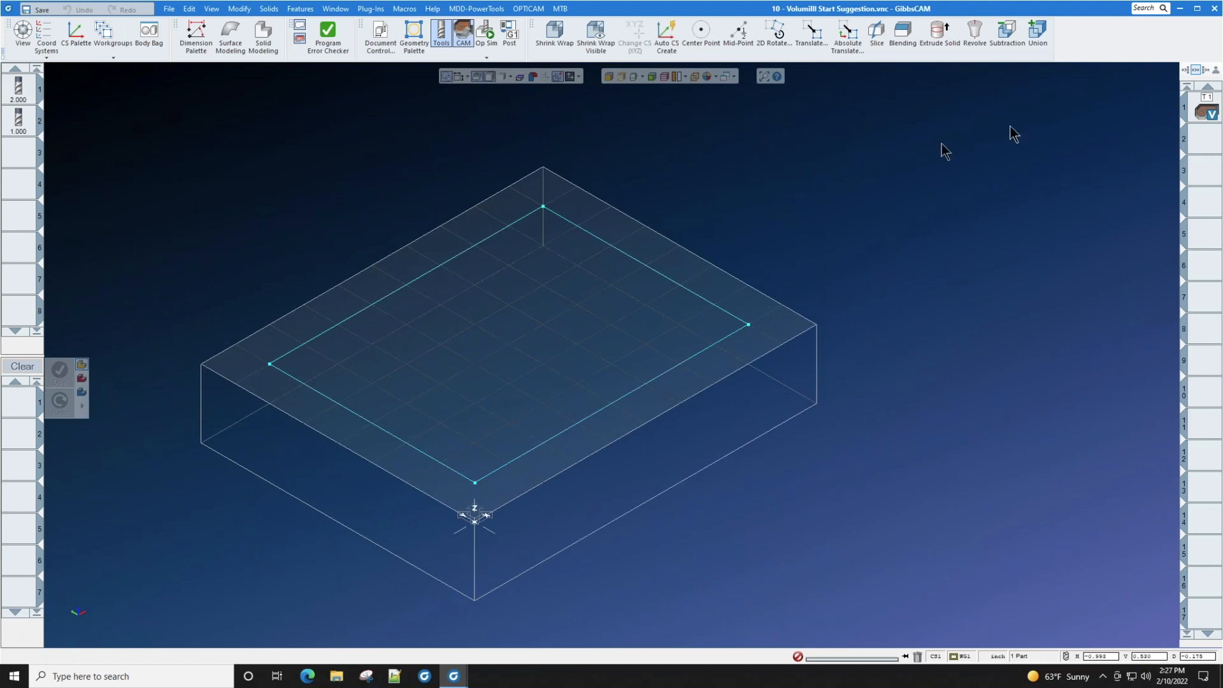
Step: Open the VoluMill operation's settings and review the part material types offered by the Technology Expert
{"action": "double_click", "coordinate": [1196, 112]}
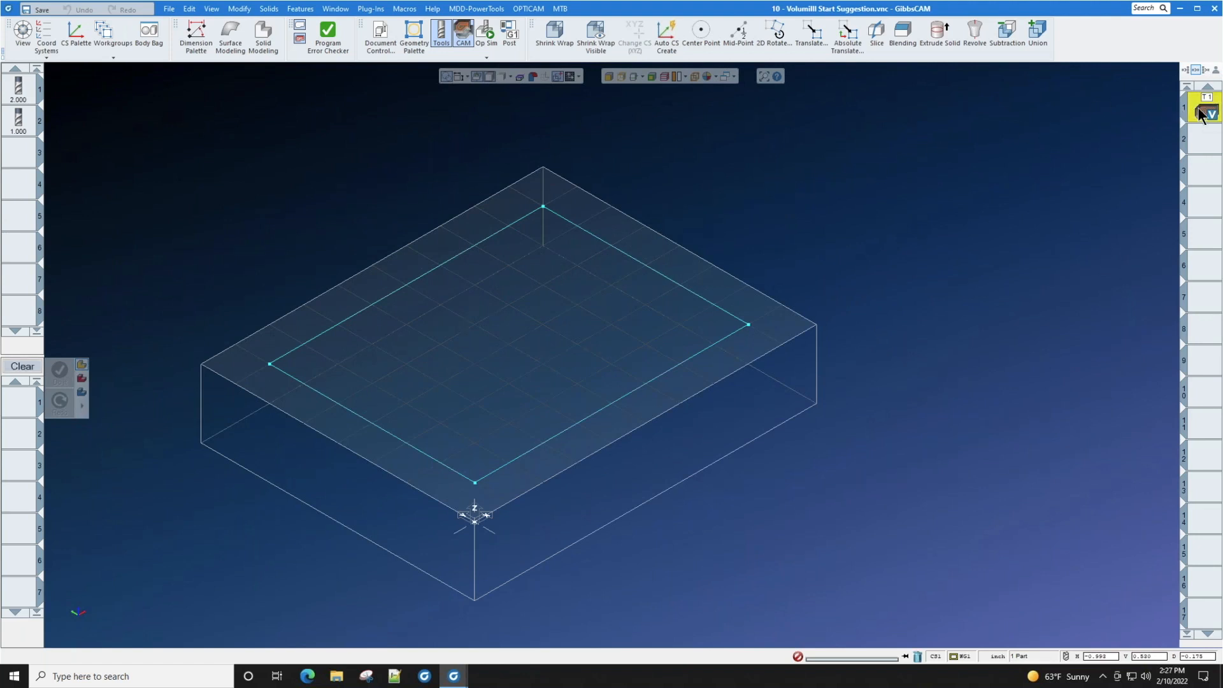
{"action": "left_click", "coordinate": [851, 189]}
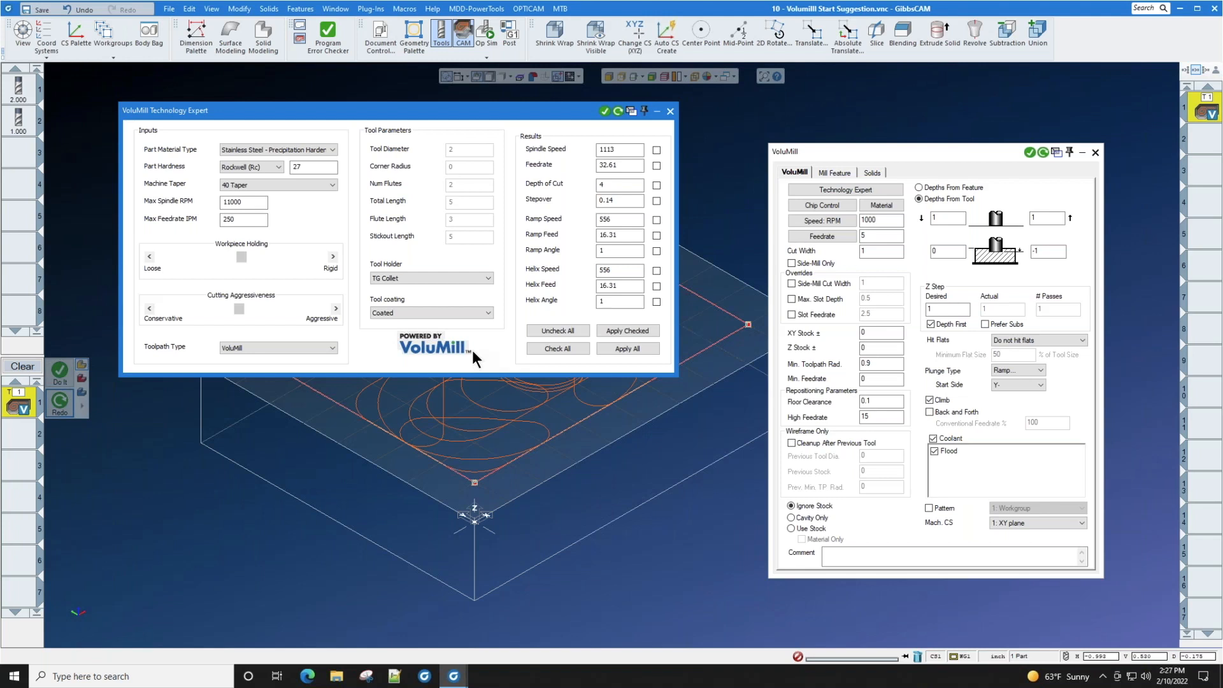
{"action": "left_click", "coordinate": [331, 148]}
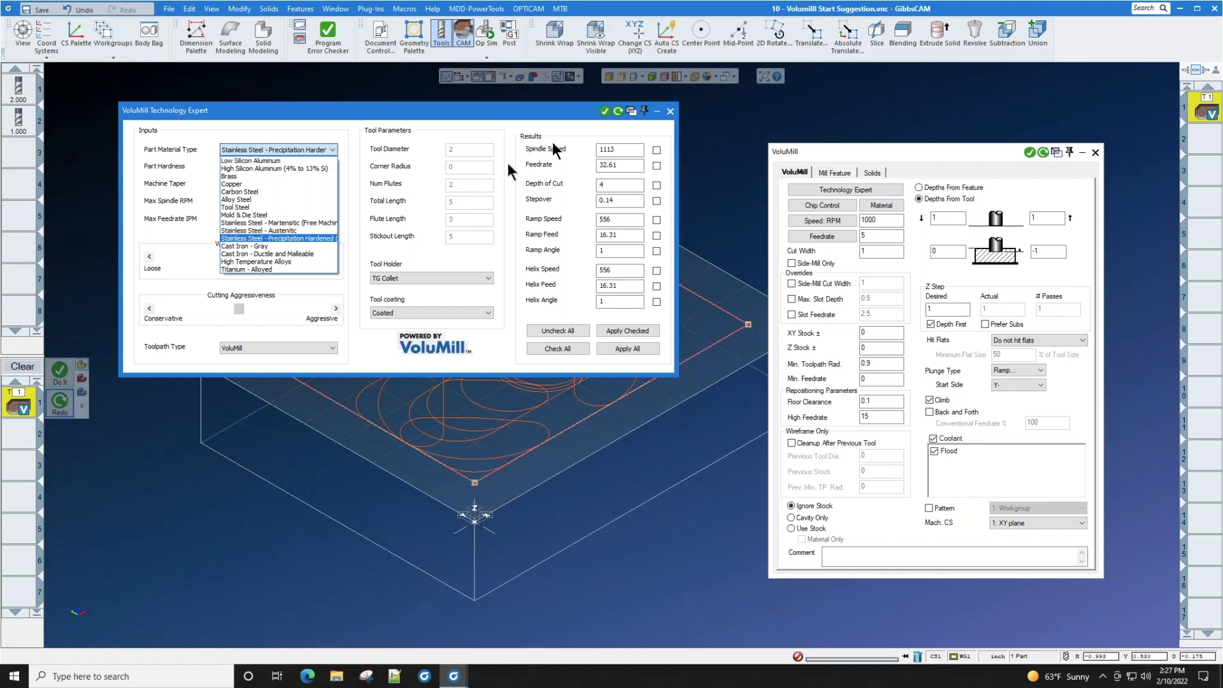
{"action": "left_click", "coordinate": [671, 113]}
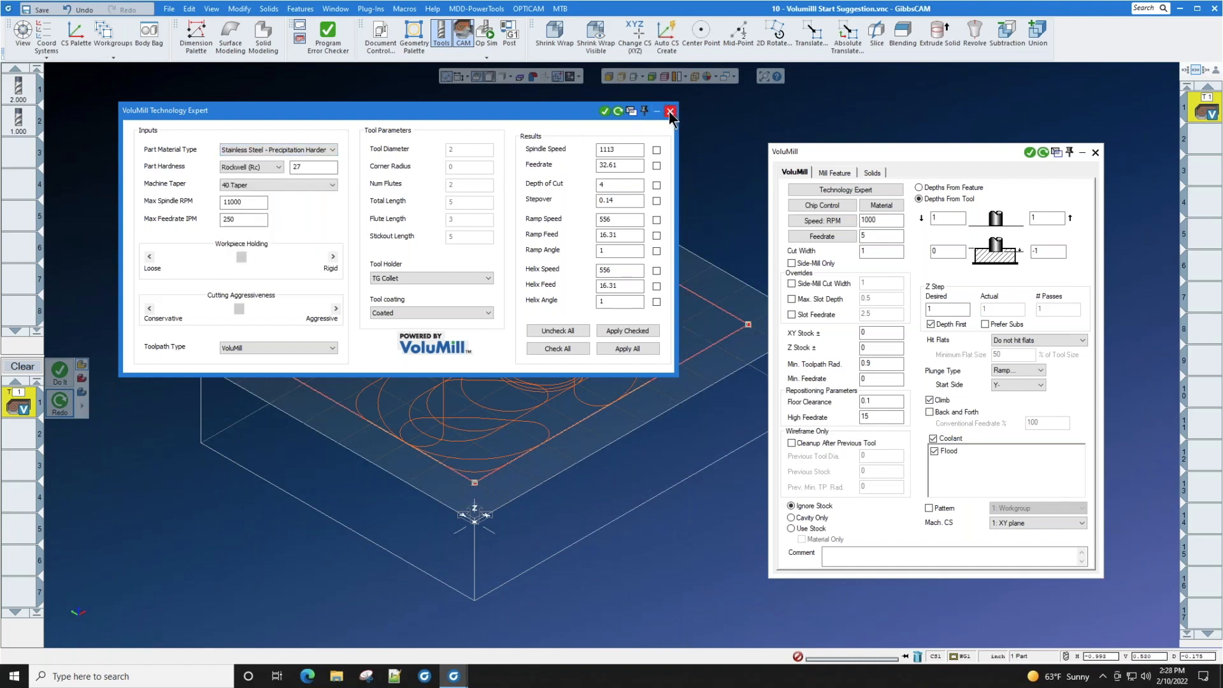
{"action": "left_click", "coordinate": [670, 112]}
Step: Inspect the VoluMill toolpath from an angle, run the pocket's simulation through to the end, and close it
{"action": "mouse_move", "coordinate": [614, 394]}
{"action": "middle_mouse_down"}
{"action": "mouse_move", "coordinate": [611, 405]}
{"action": "mouse_move", "coordinate": [631, 390]}
{"action": "middle_mouse_up"}
{"action": "middle_click_drag", "start_coordinate": [679, 213], "coordinate": [692, 193]}
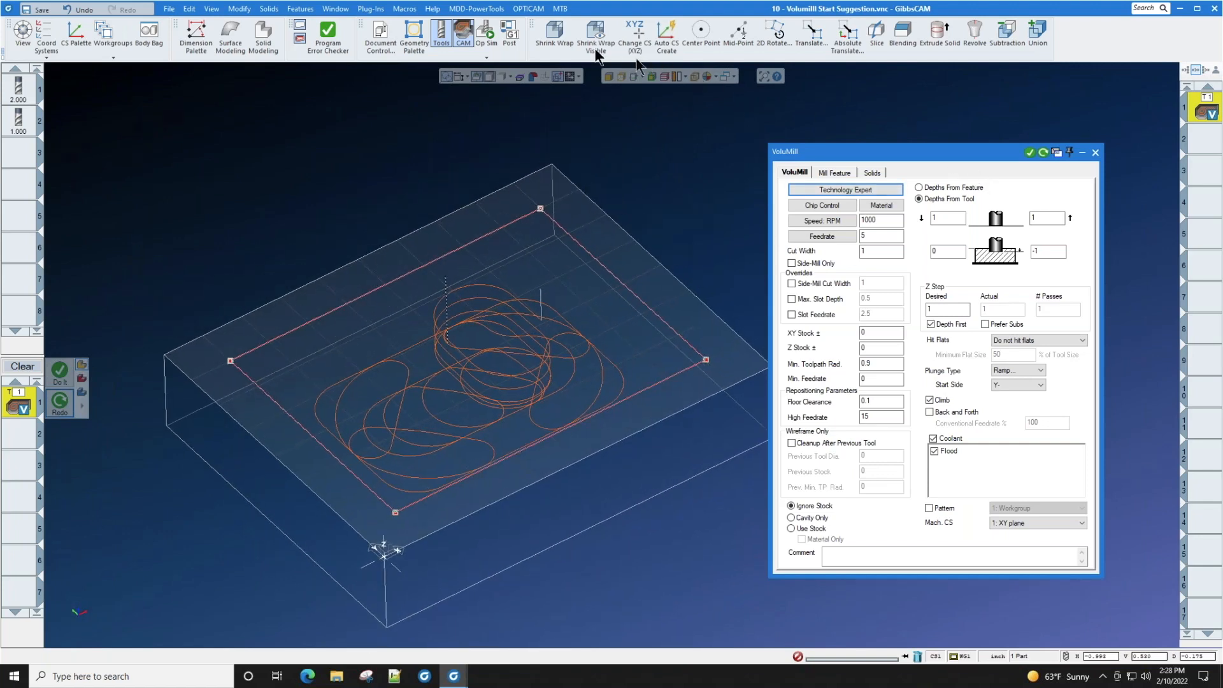
{"action": "left_click", "coordinate": [486, 31]}
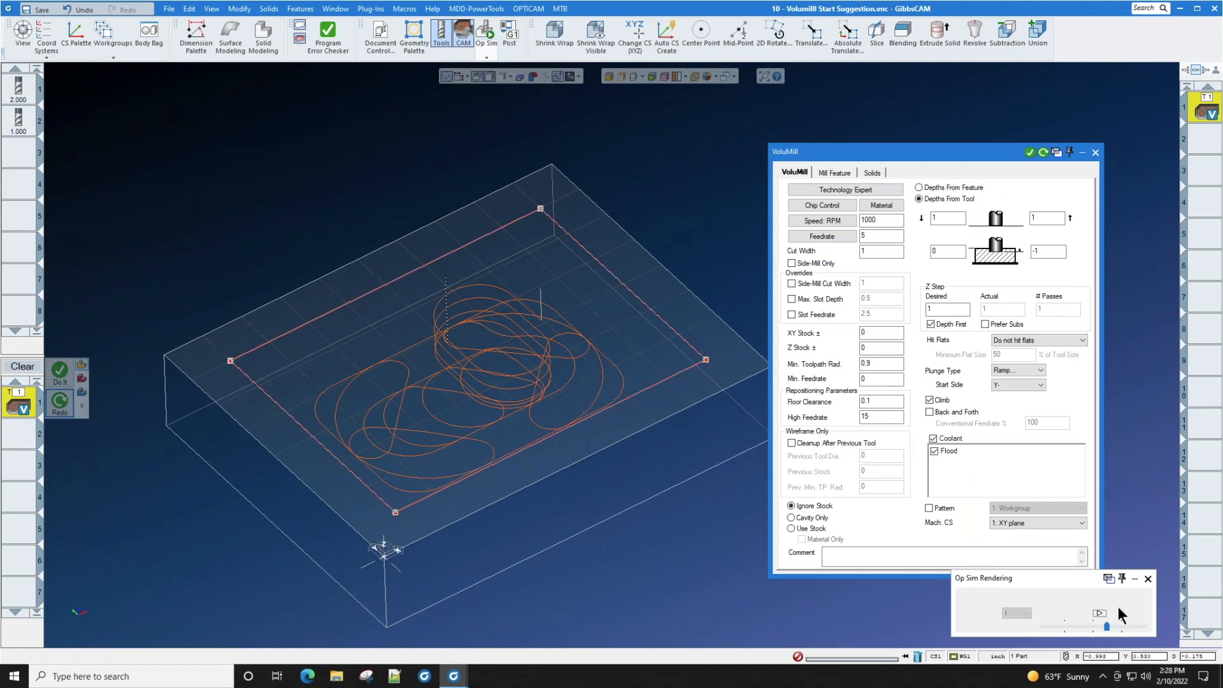
{"action": "left_click", "coordinate": [1107, 612]}
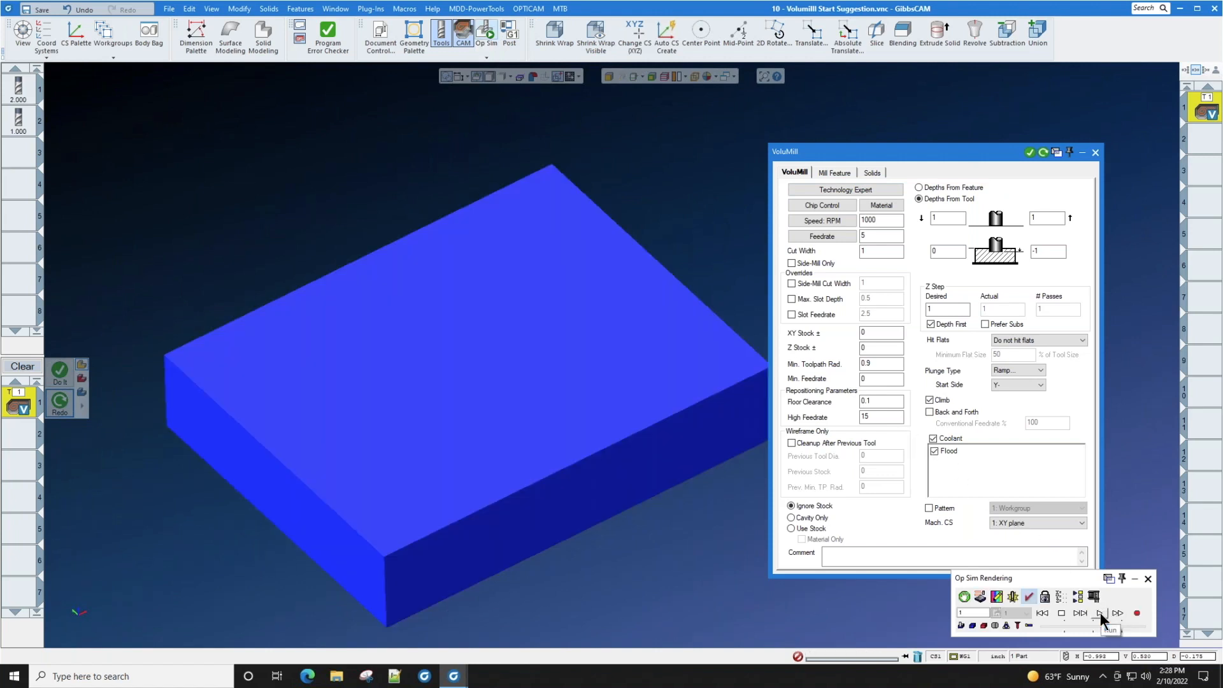
{"action": "left_click", "coordinate": [1100, 613]}
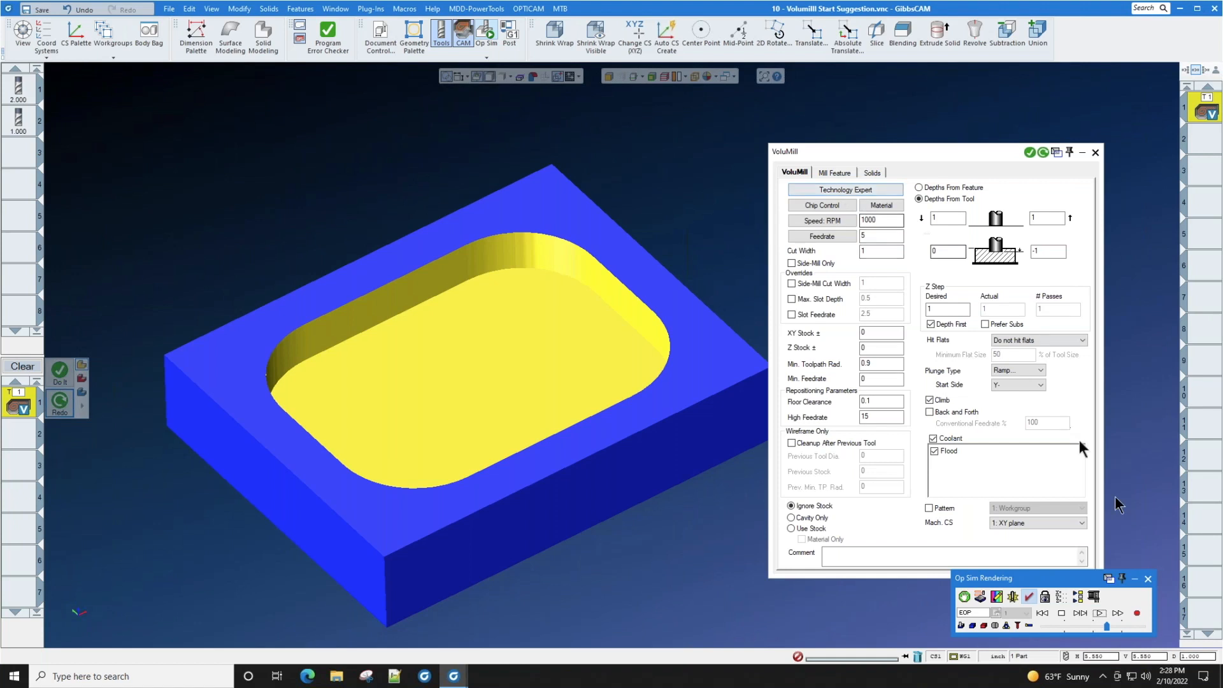
{"action": "left_click", "coordinate": [1149, 579]}
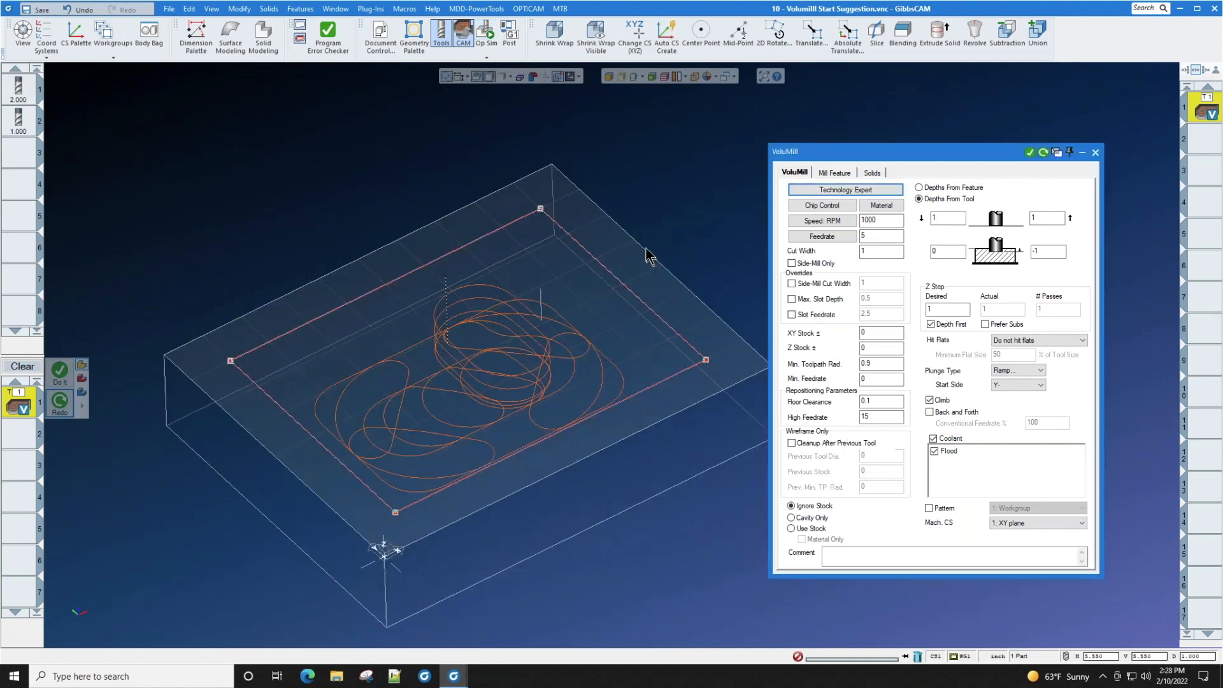
Step: Review the Technology Expert's toolpath types while keeping VoluMill, and close it without applying its results
{"action": "left_click", "coordinate": [866, 189]}
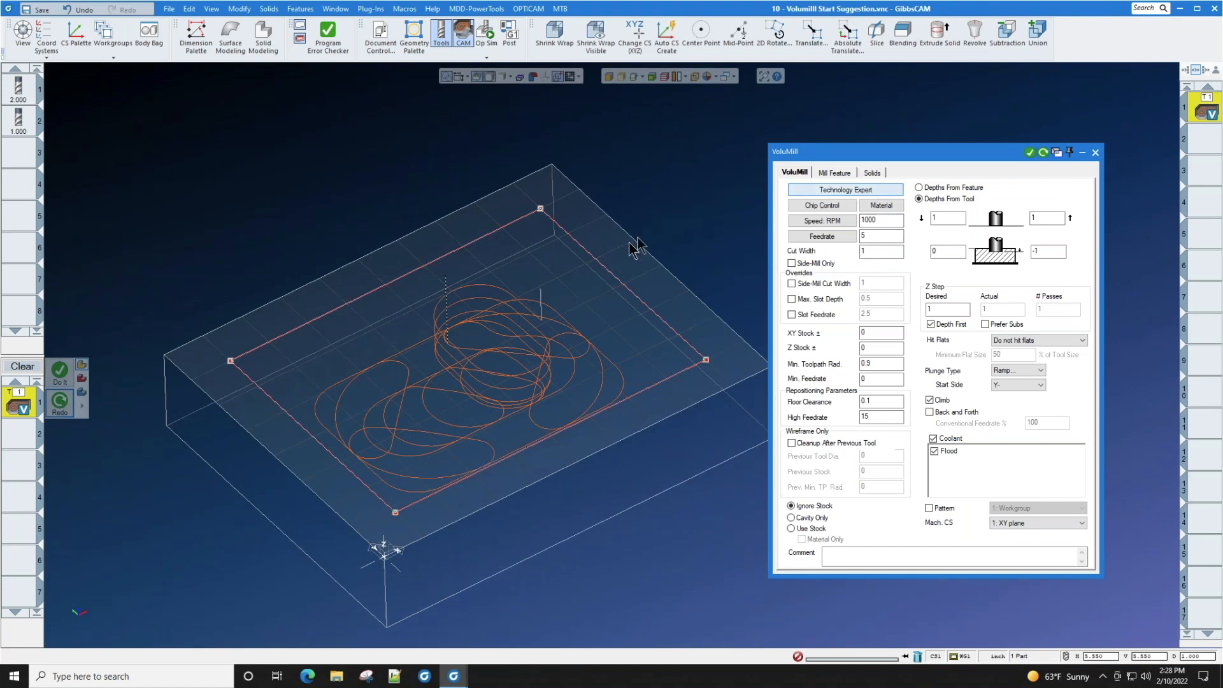
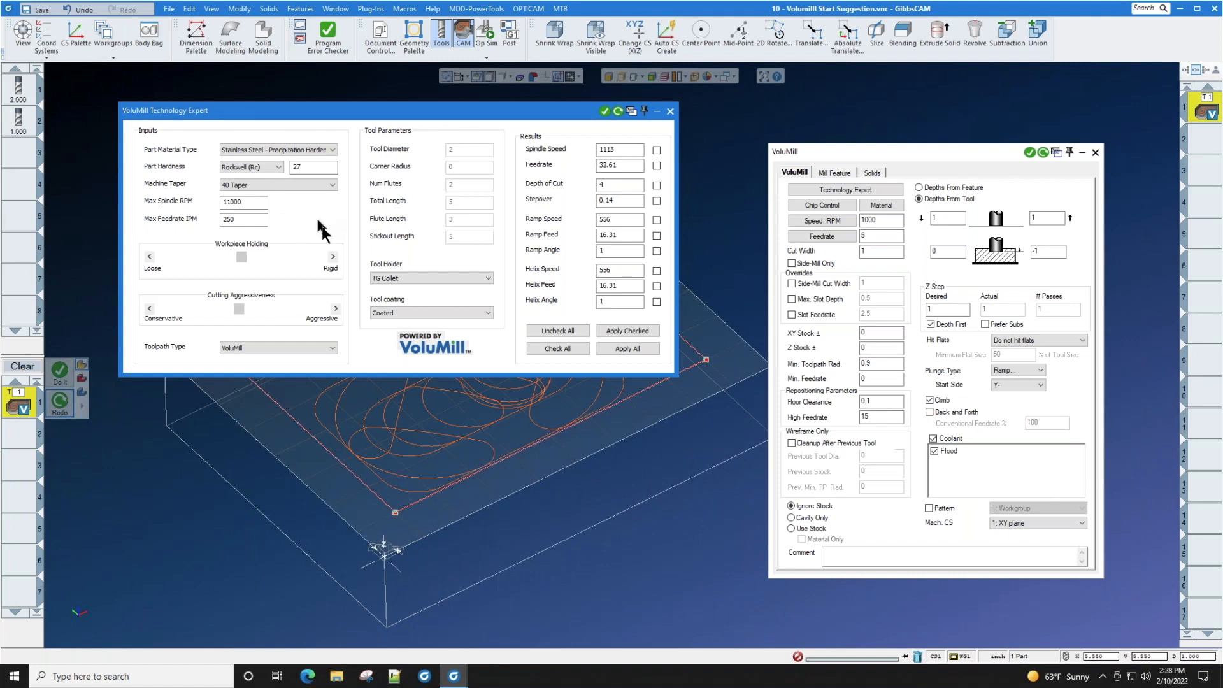
{"action": "left_click", "coordinate": [332, 347]}
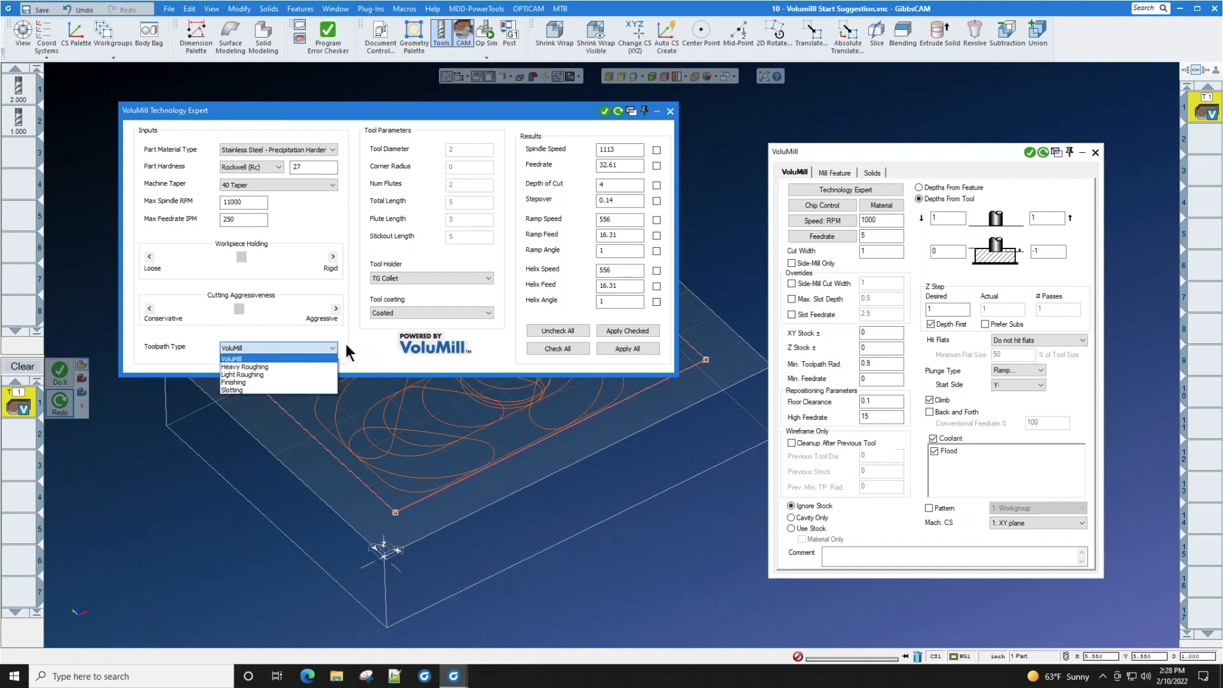
{"action": "left_click", "coordinate": [357, 349]}
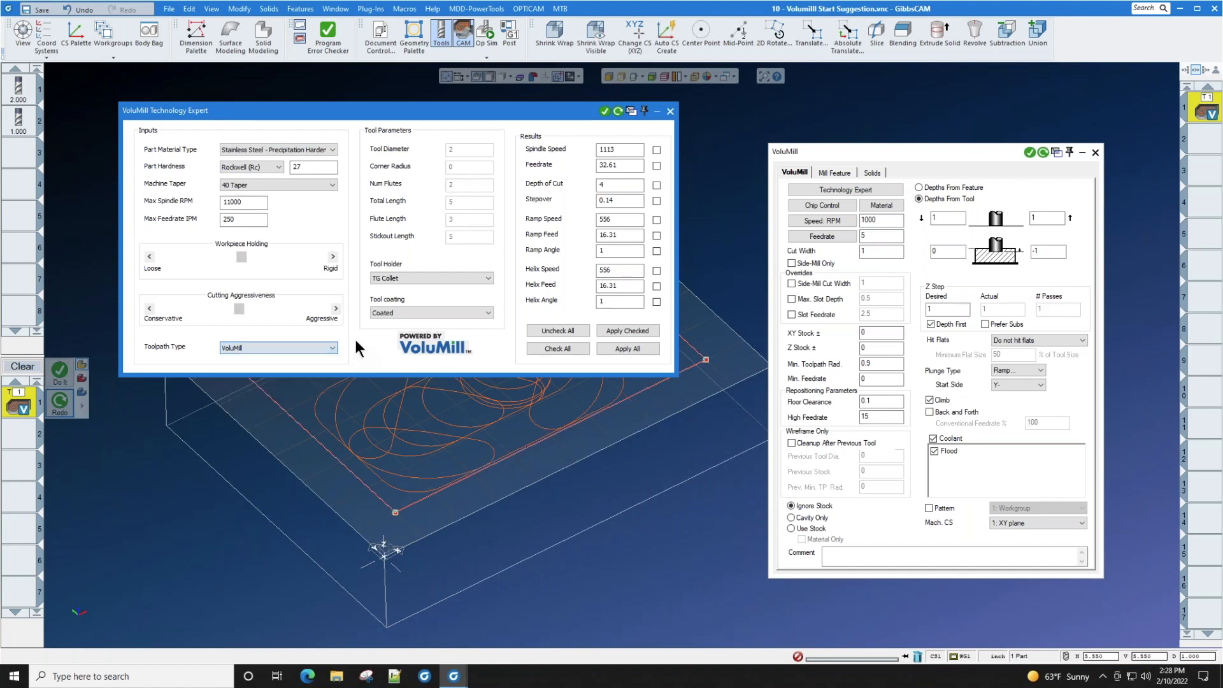
{"action": "left_click", "coordinate": [670, 112]}
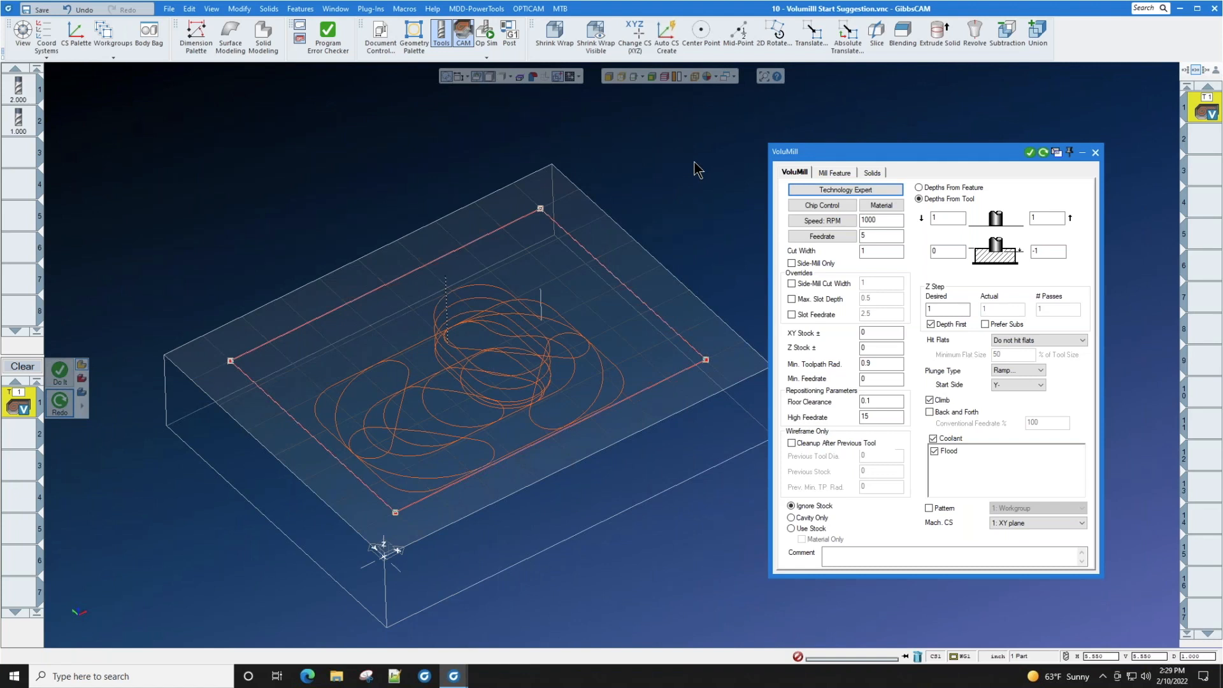
Step: Rewind the VoluMill simulation and step through it at reduced speed to examine the tool's ramp entry and first cut
{"action": "middle_click_drag", "start_coordinate": [695, 212], "coordinate": [703, 222]}
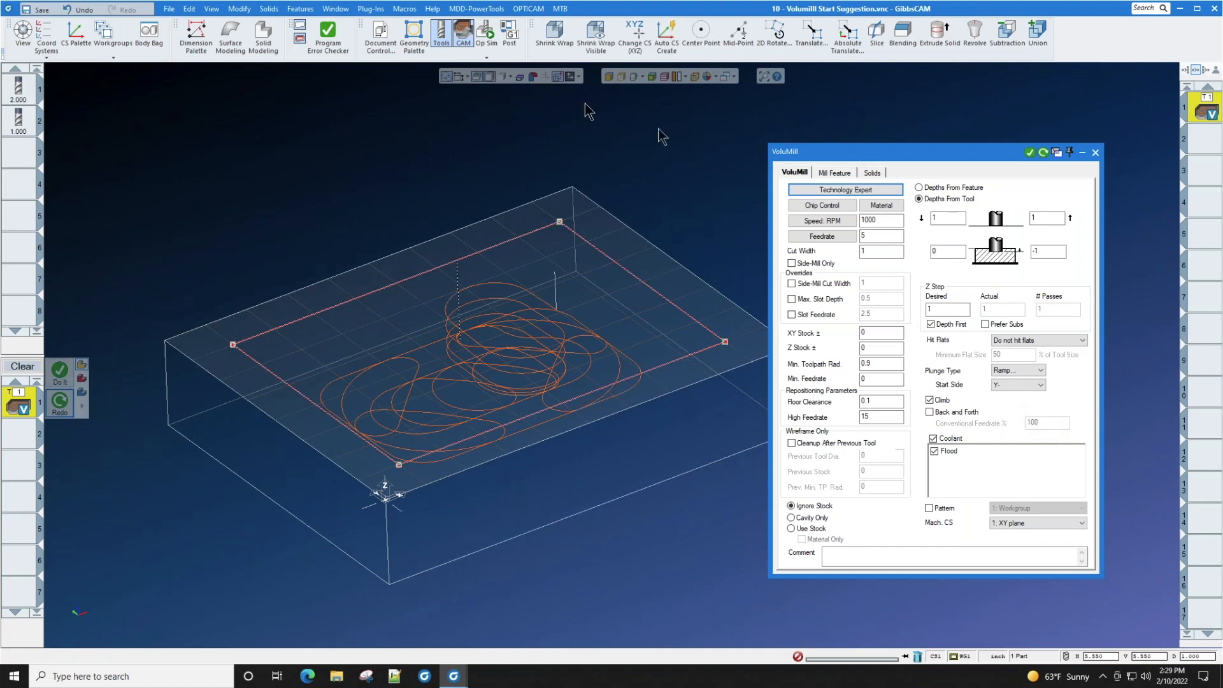
{"action": "left_click", "coordinate": [486, 35]}
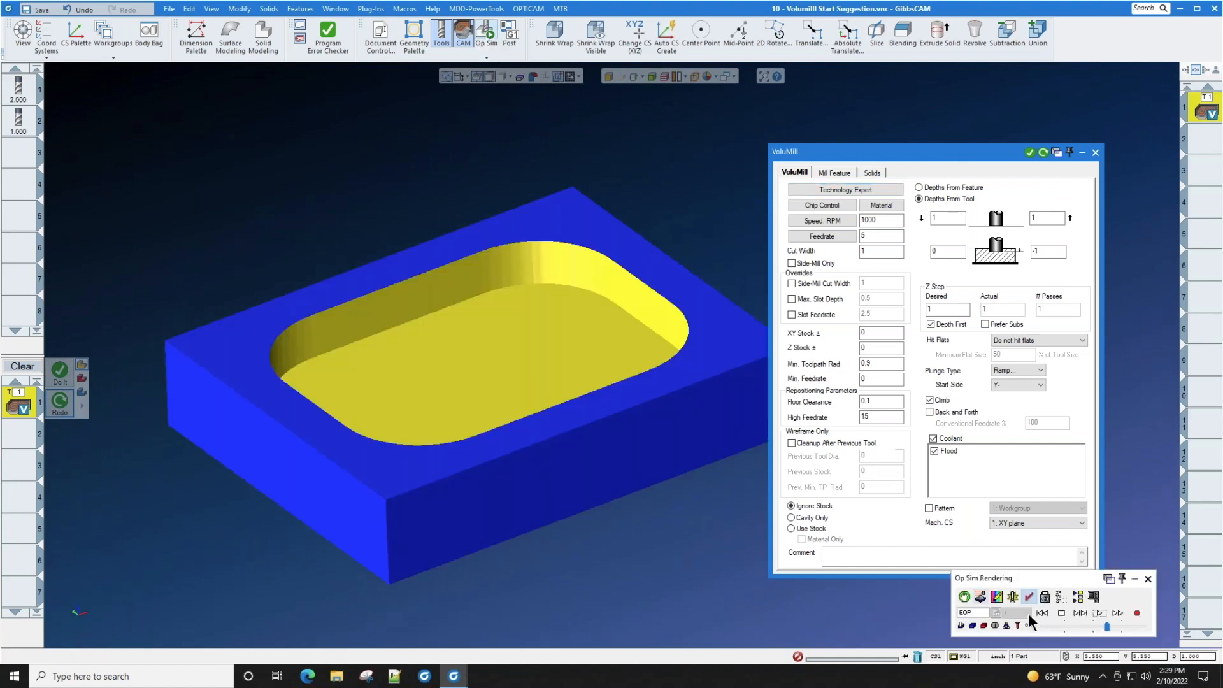
{"action": "left_click", "coordinate": [1042, 613]}
{"action": "left_click", "coordinate": [1056, 625]}
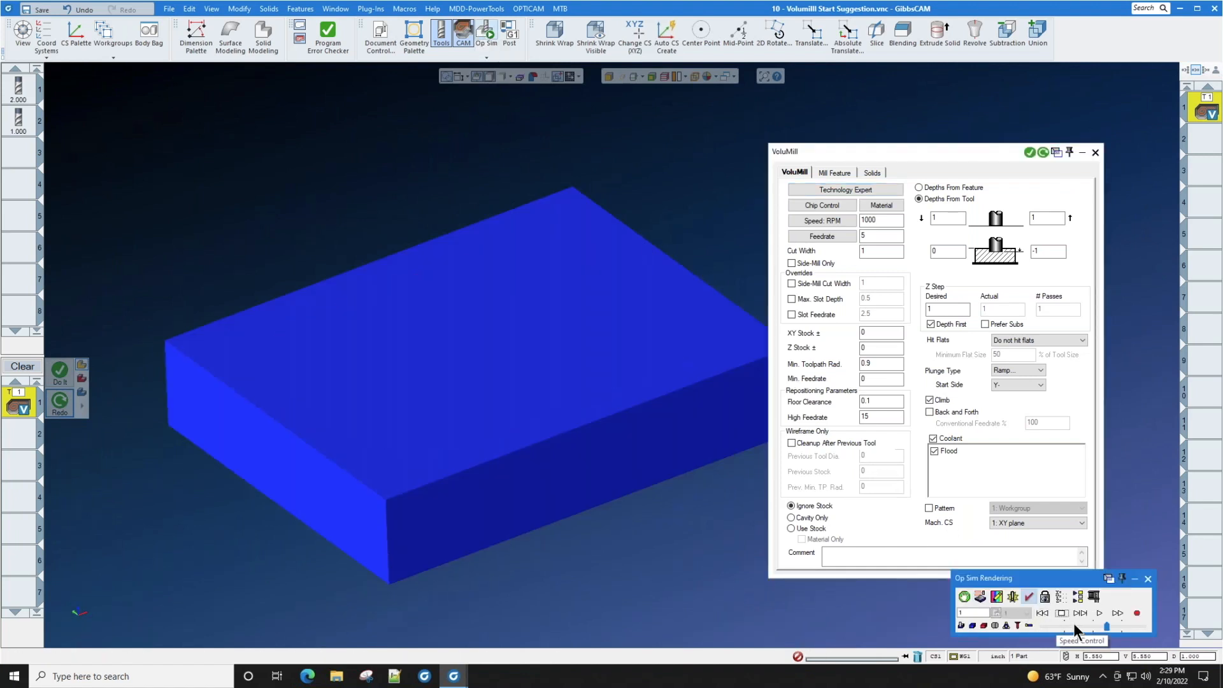
{"action": "left_click", "coordinate": [1083, 611]}
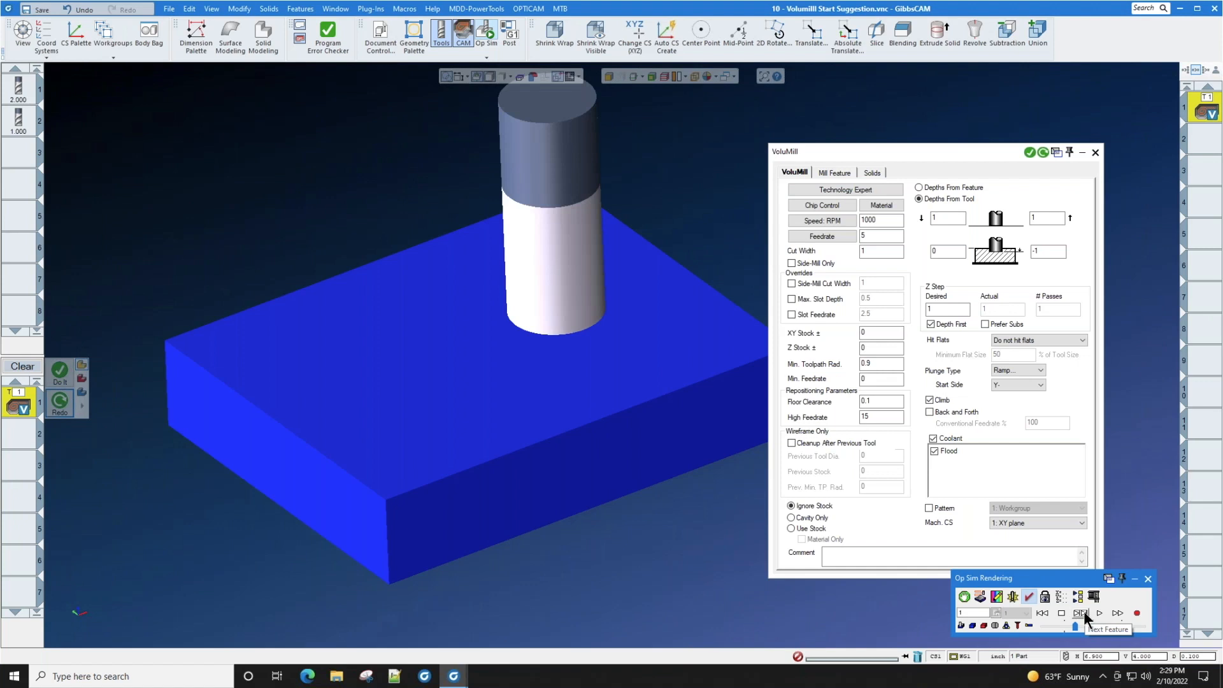
{"action": "left_click", "coordinate": [1081, 612]}
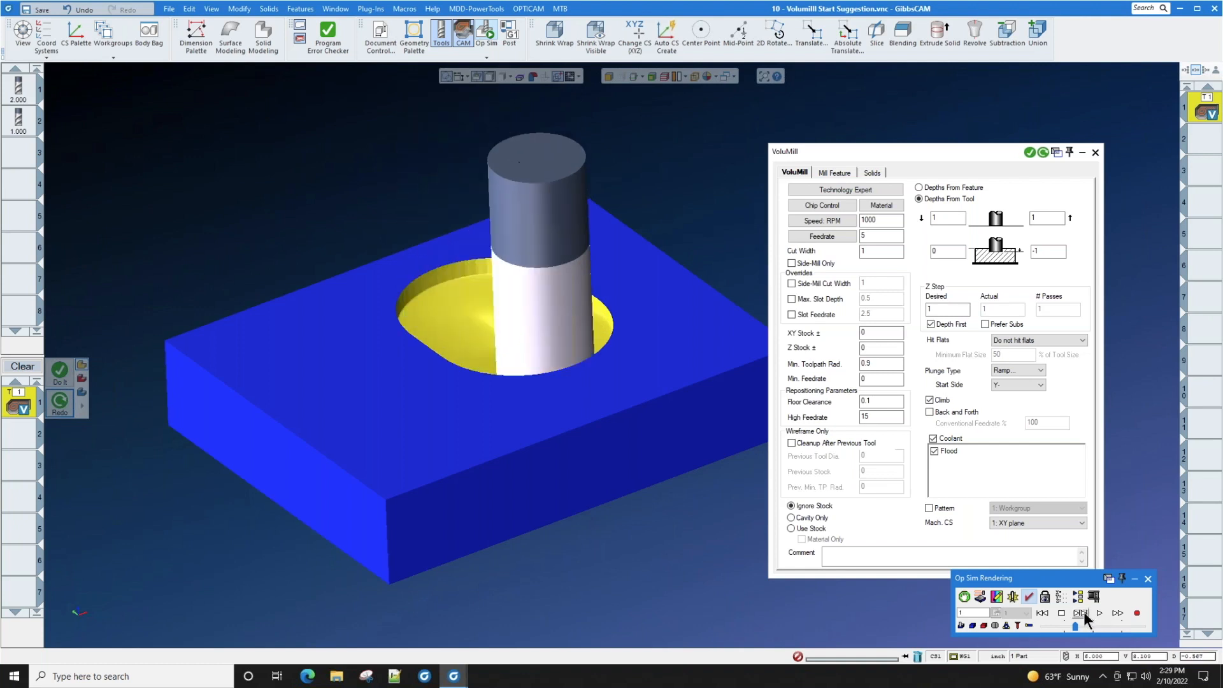
Step: Set the VoluMill start side to Y+, regenerate the toolpath, and simulate the start of the cut with the settings dialog moved aside
{"action": "left_click", "coordinate": [1041, 384]}
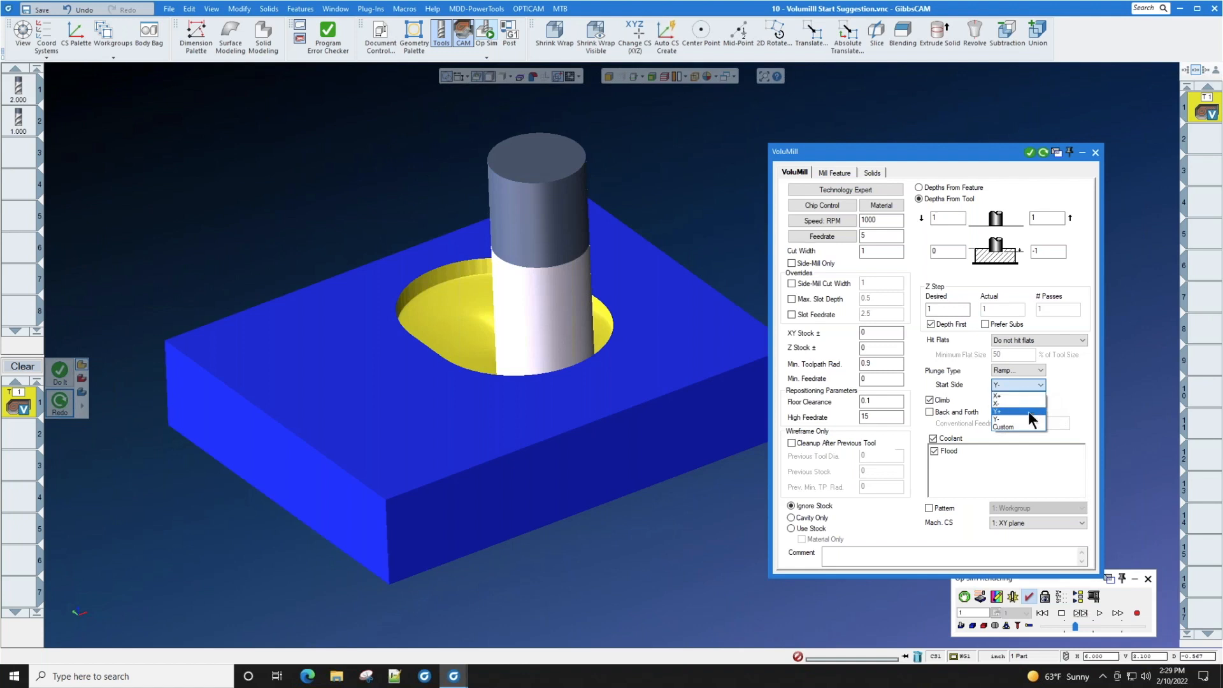
{"action": "left_click", "coordinate": [1028, 411]}
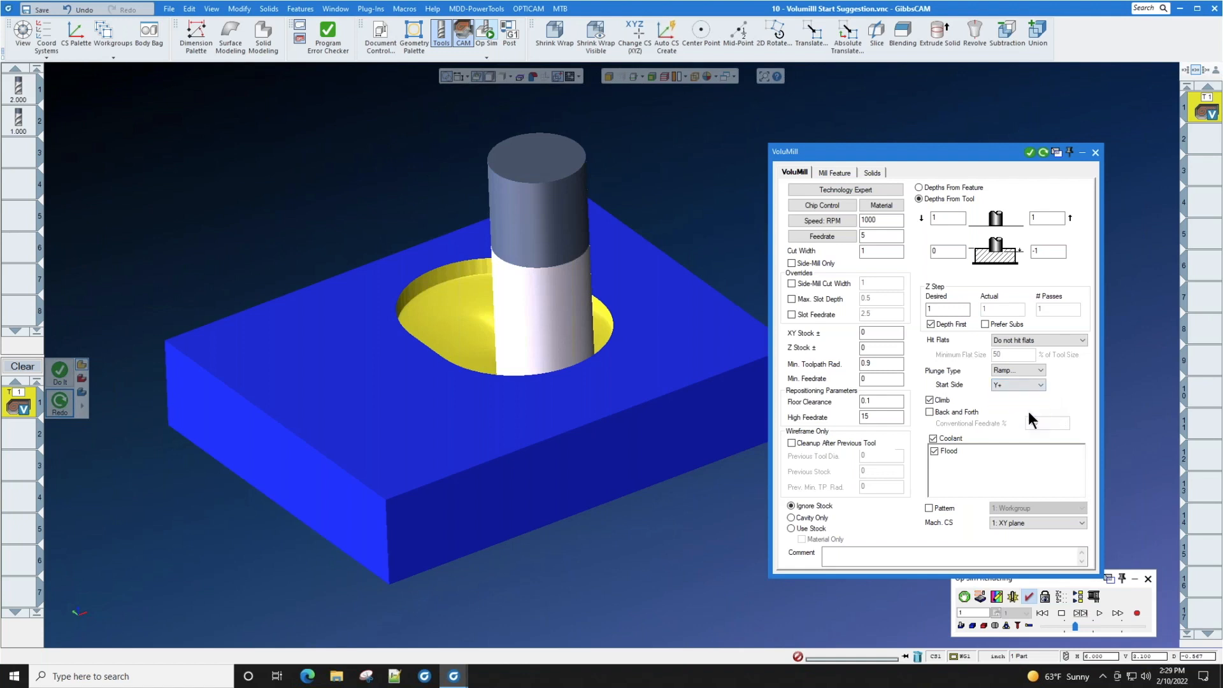
{"action": "left_click", "coordinate": [1042, 152]}
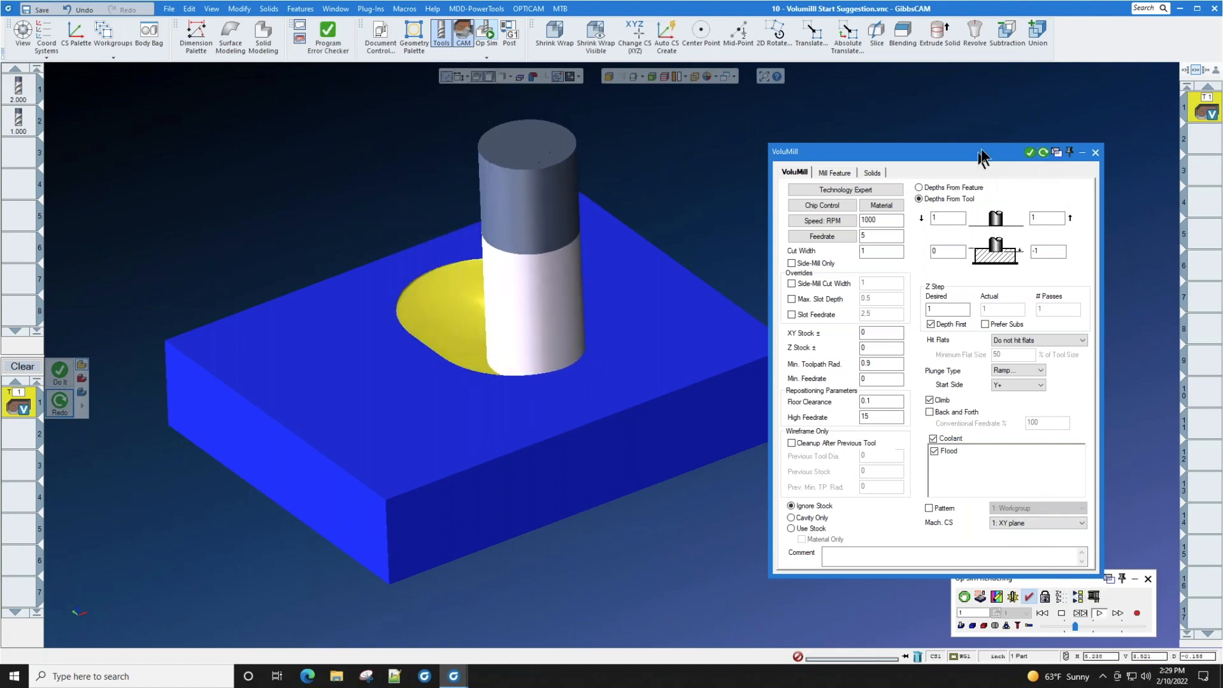
{"action": "left_click_drag", "start_coordinate": [977, 153], "coordinate": [1016, 120]}
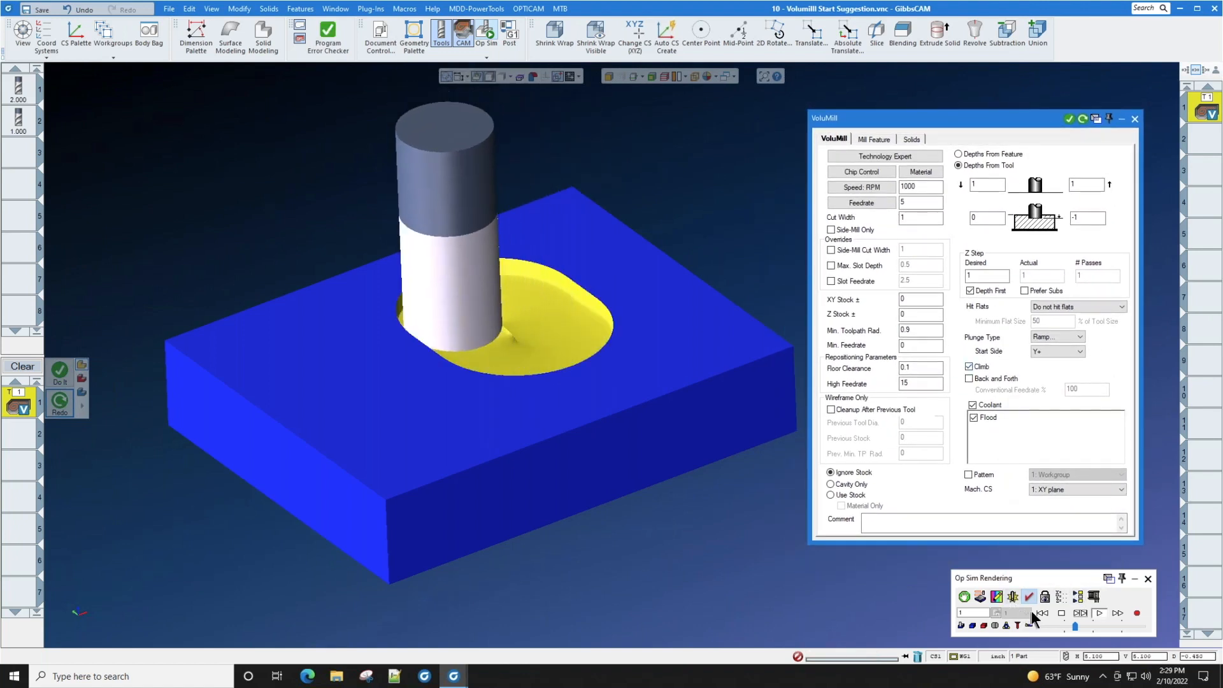
{"action": "left_click", "coordinate": [1079, 612]}
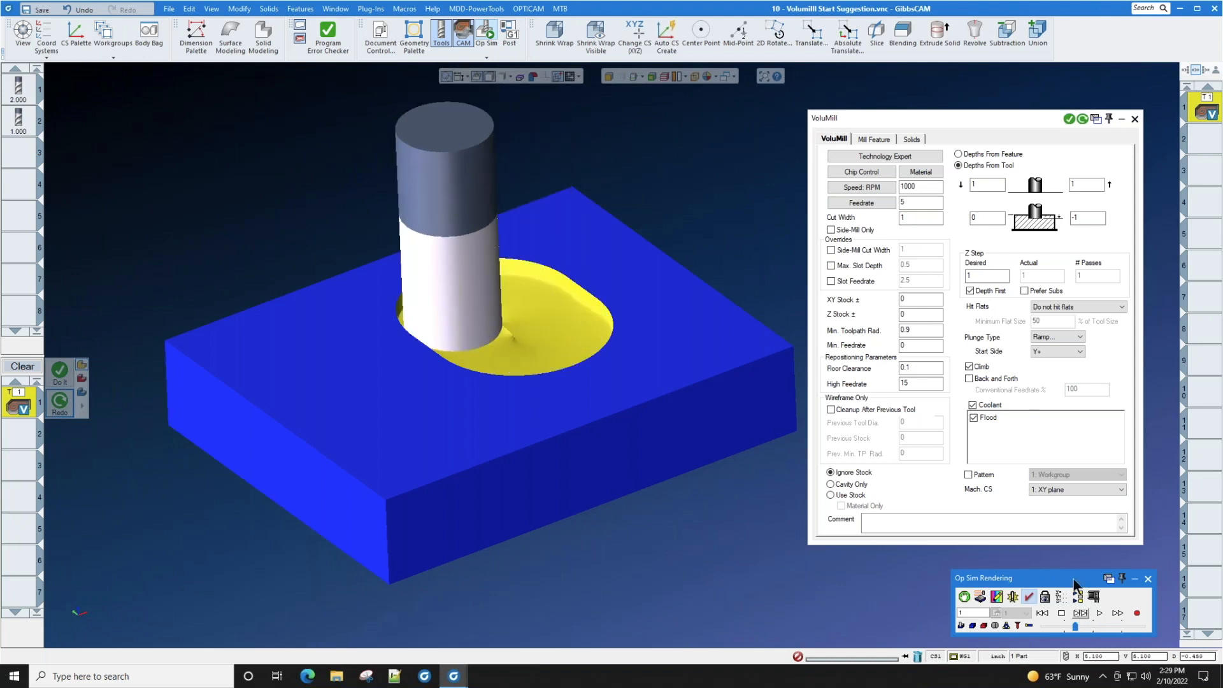
Step: Set the VoluMill start side to X-, regenerate the toolpath, and simulate the start of the cut from the beginning
{"action": "left_click", "coordinate": [1079, 350]}
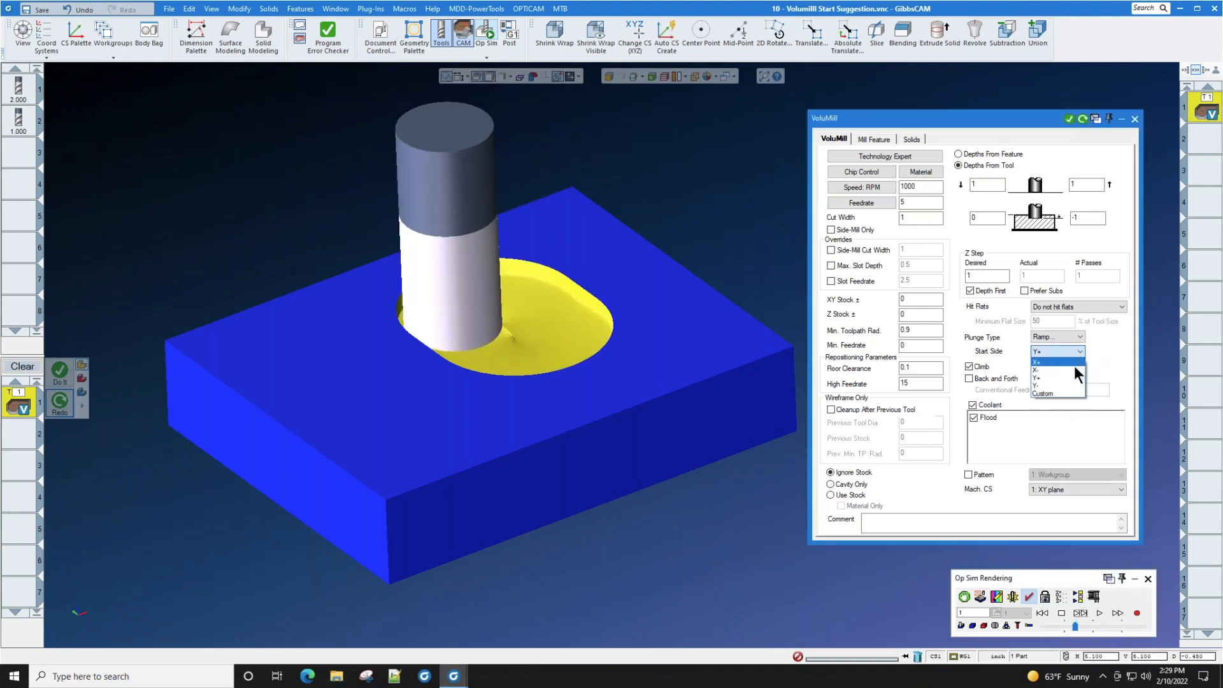
{"action": "left_click", "coordinate": [1075, 369]}
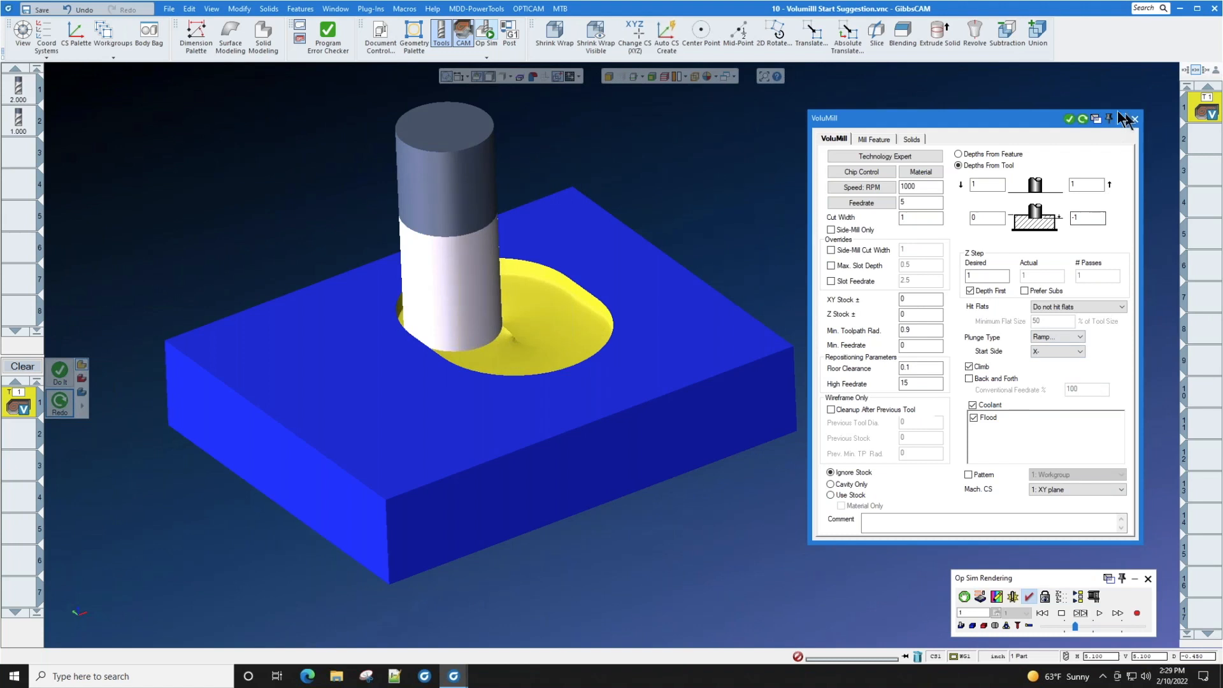
{"action": "left_click", "coordinate": [1081, 118]}
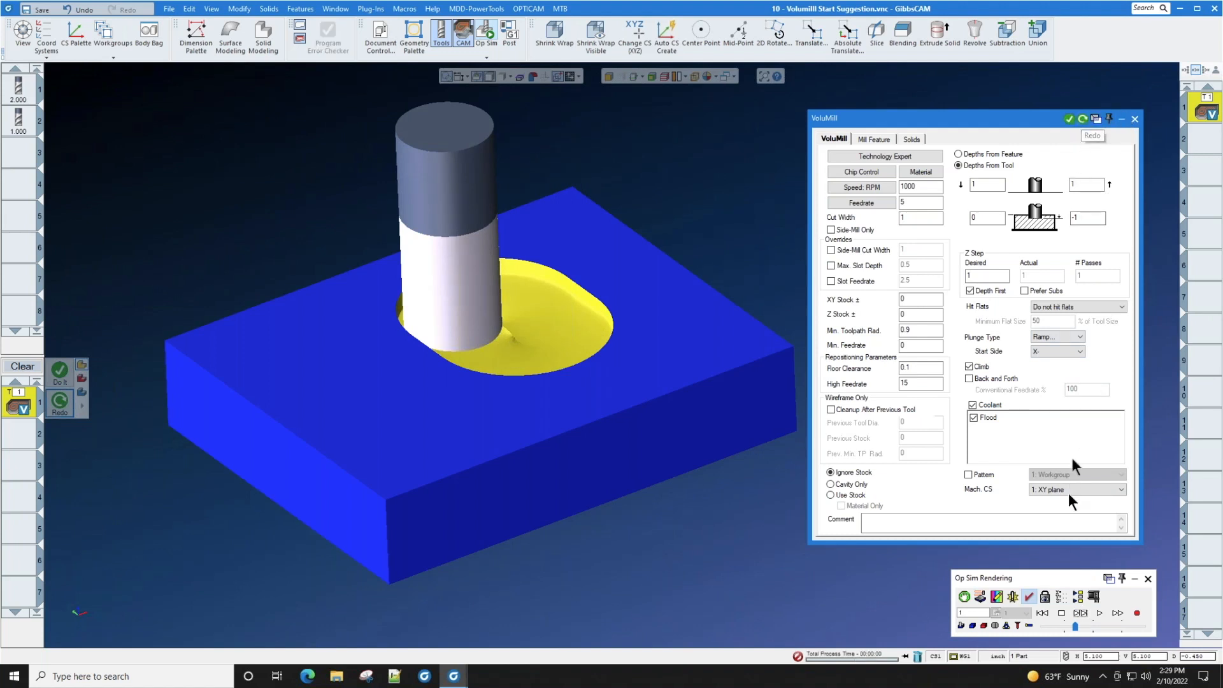
{"action": "left_click", "coordinate": [1042, 612]}
{"action": "left_click", "coordinate": [1042, 614]}
{"action": "left_click", "coordinate": [1080, 615]}
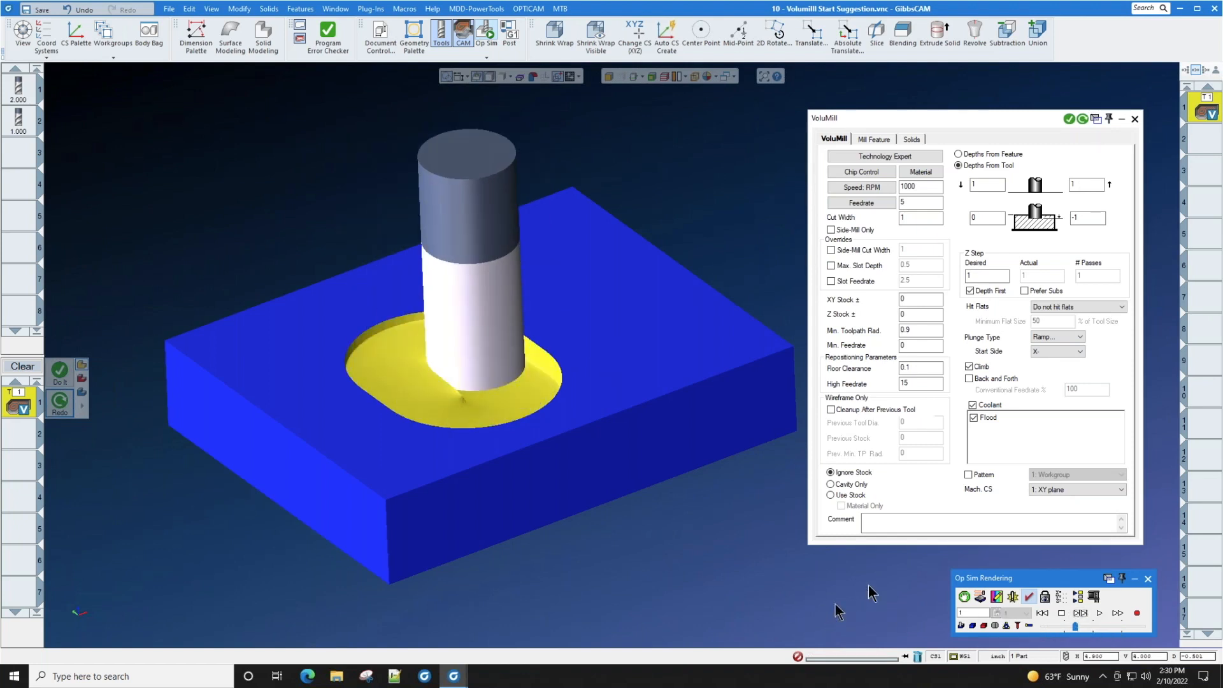
Step: Set a custom VoluMill start side of 235, regenerate the toolpath, and close the operation settings and simulation
{"action": "left_click", "coordinate": [1080, 350]}
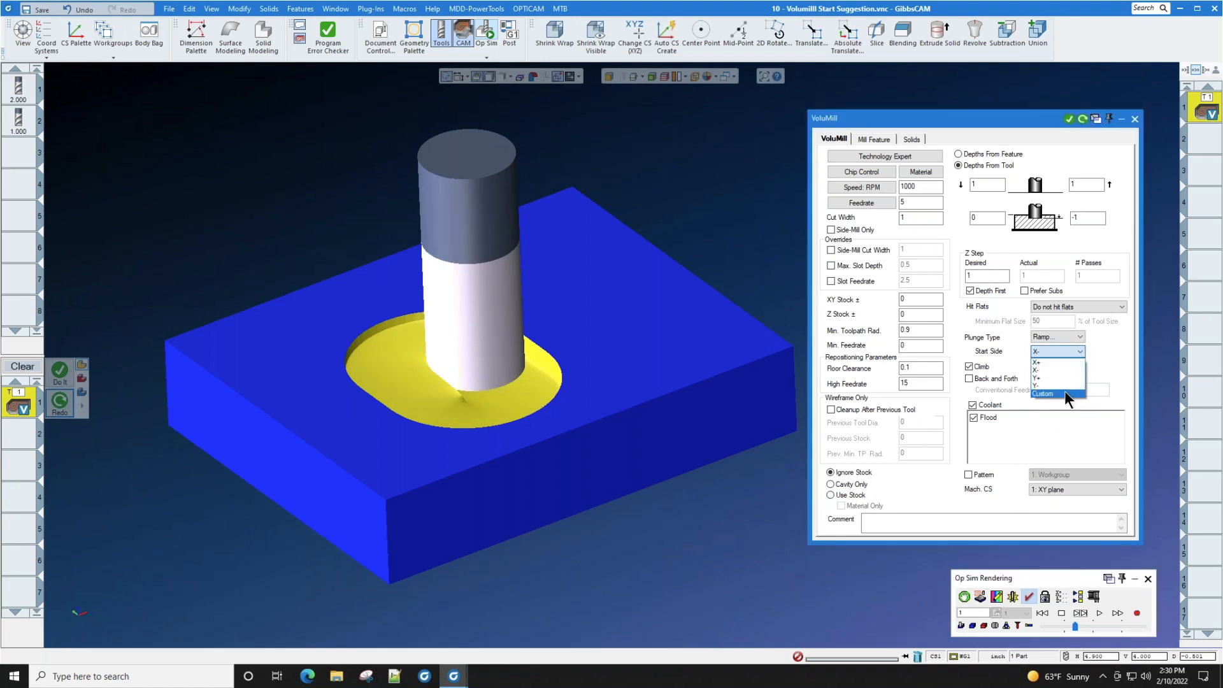
{"action": "left_click", "coordinate": [1064, 392]}
{"action": "double_click", "coordinate": [1112, 353]}
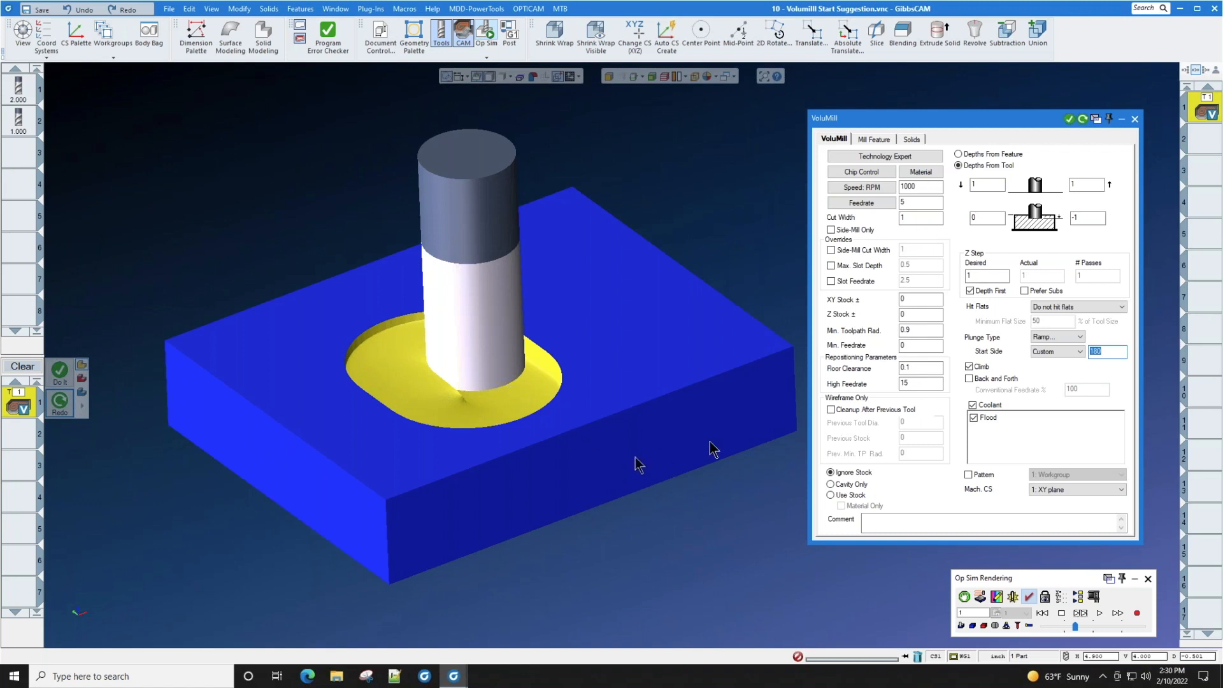
{"action": "left_click", "coordinate": [1119, 352]}
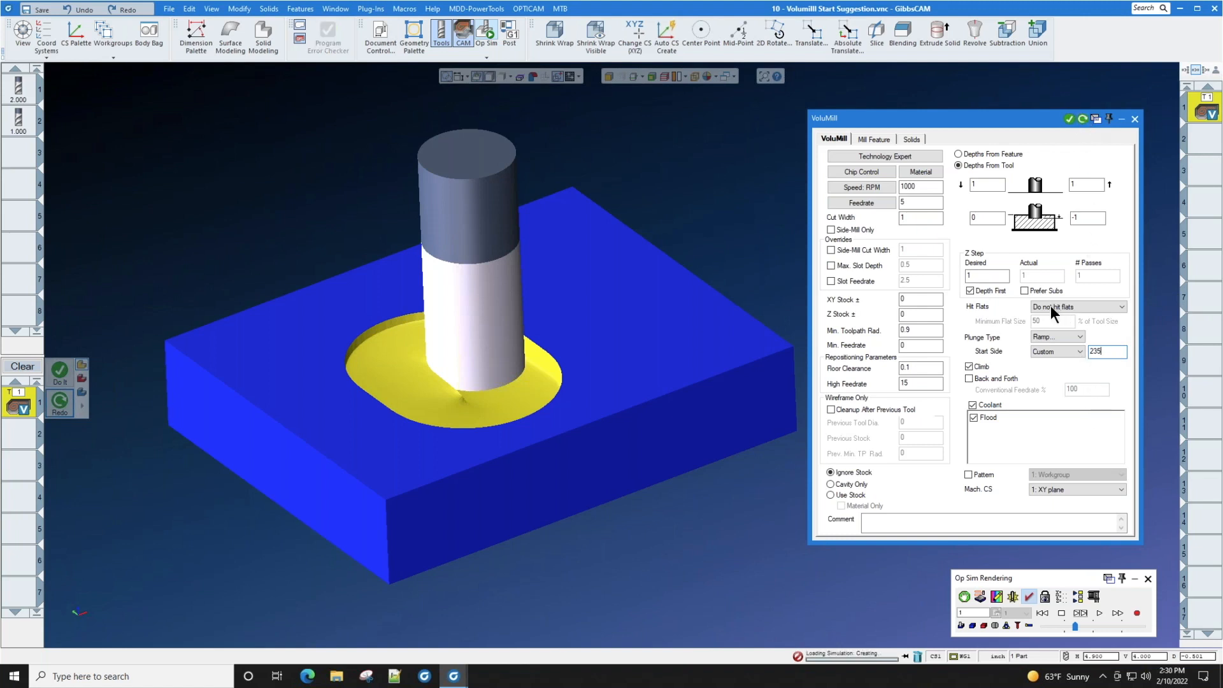
{"action": "left_click", "coordinate": [1079, 354]}
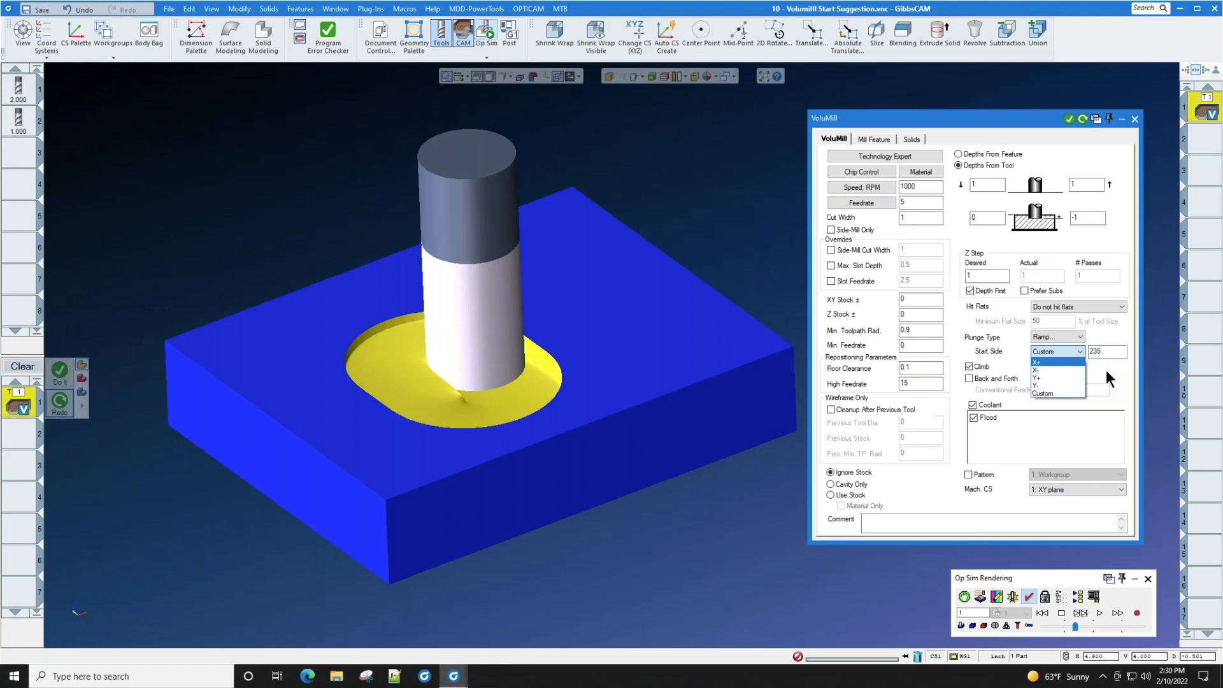
{"action": "left_click", "coordinate": [1106, 370]}
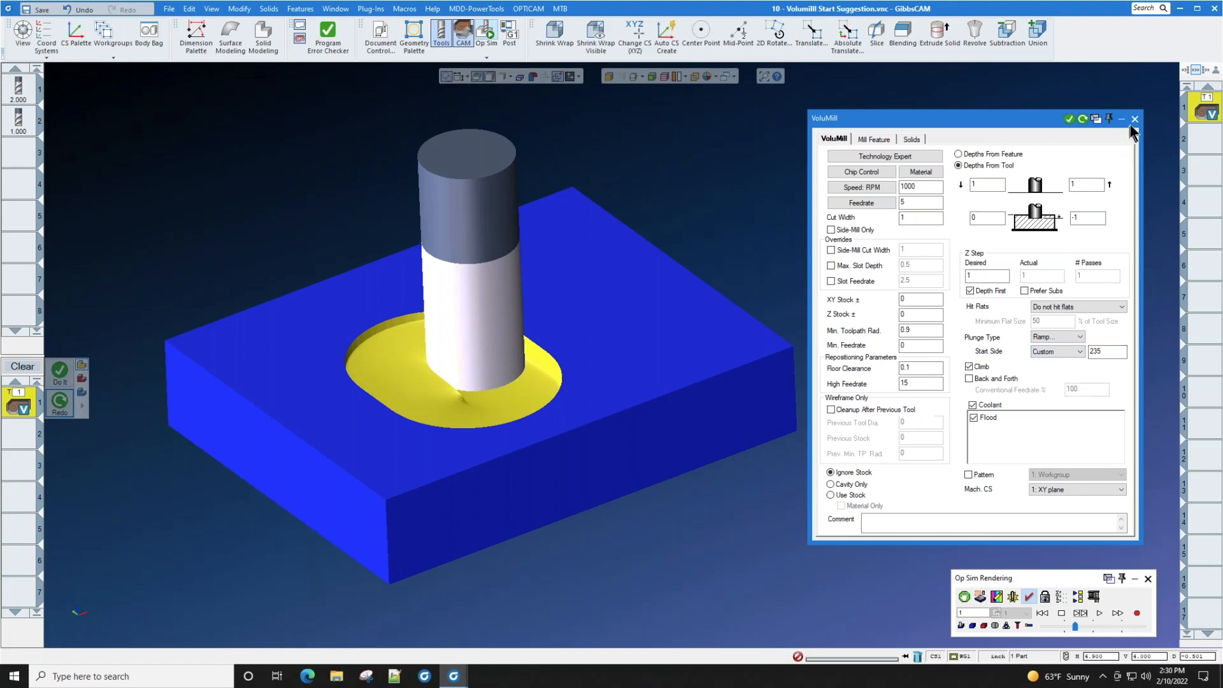
{"action": "left_click", "coordinate": [1135, 120]}
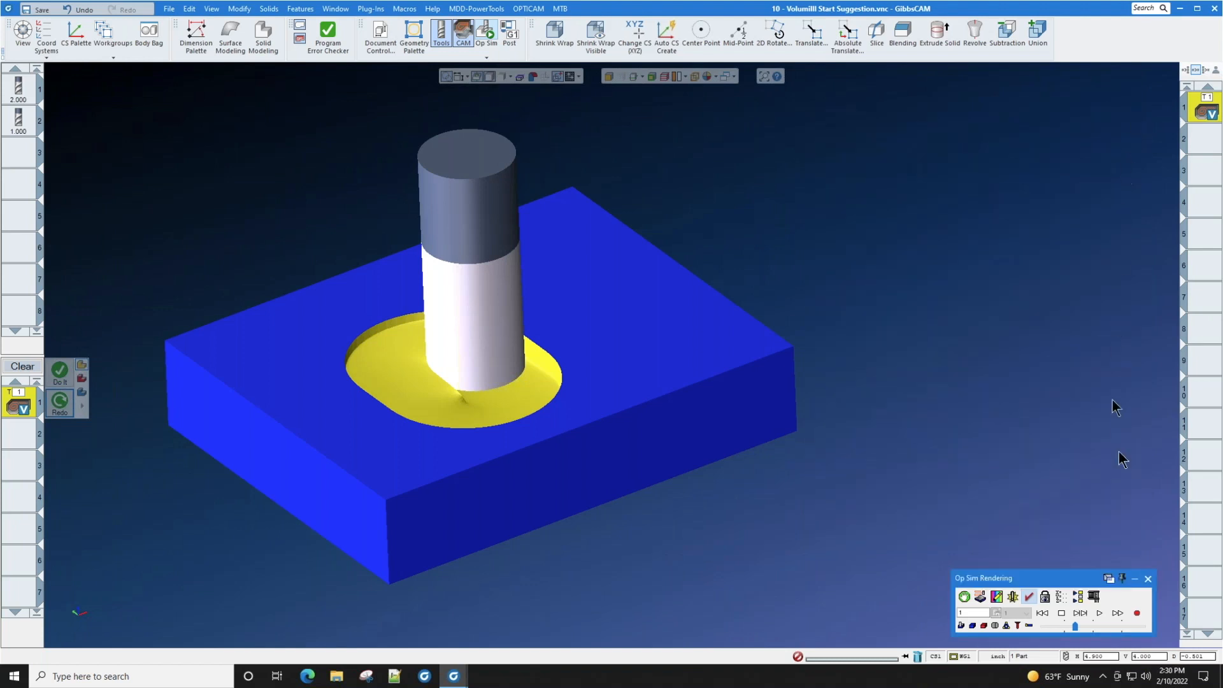
{"action": "left_click", "coordinate": [1148, 579]}
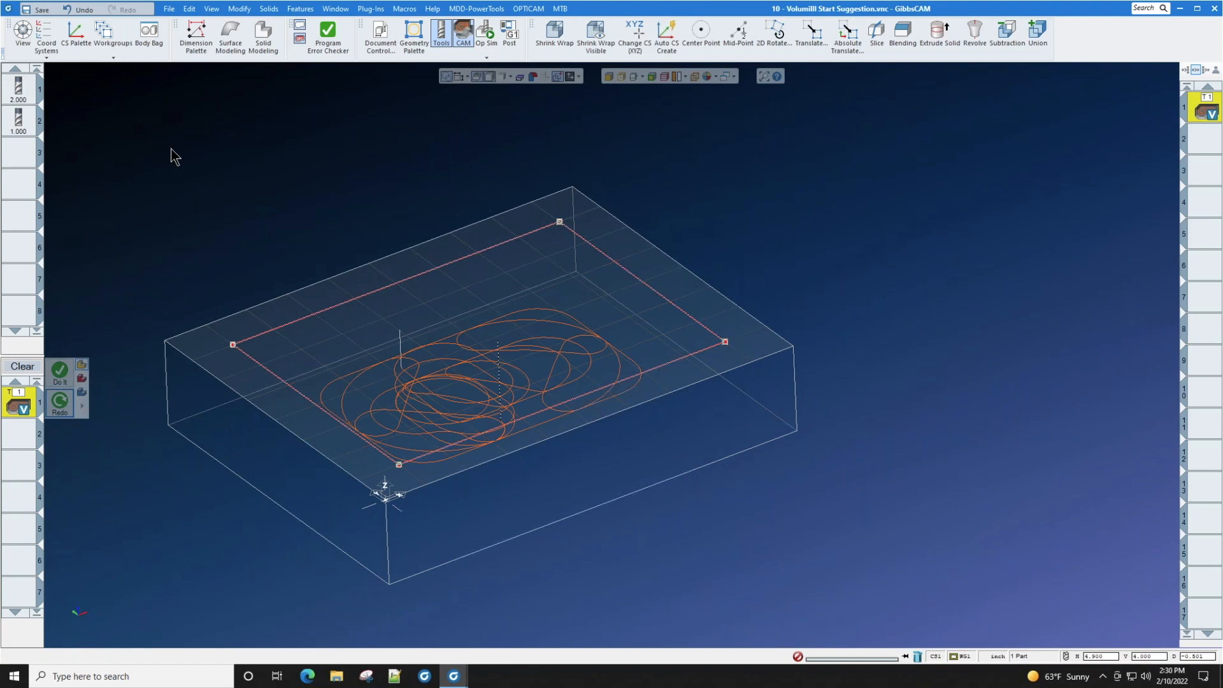
Step: Open the recent part file 11 - TMS Single Part and start its machine simulation
{"action": "left_click", "coordinate": [170, 9]}
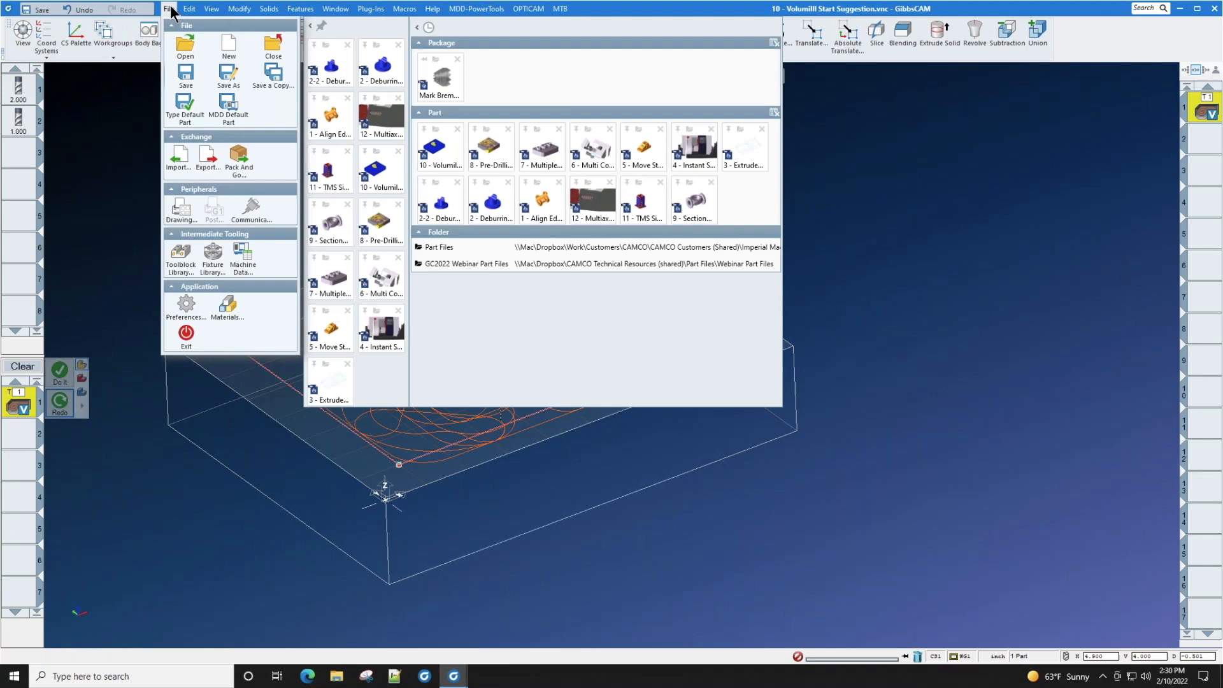
{"action": "left_click", "coordinate": [326, 170]}
{"action": "left_click", "coordinate": [602, 359]}
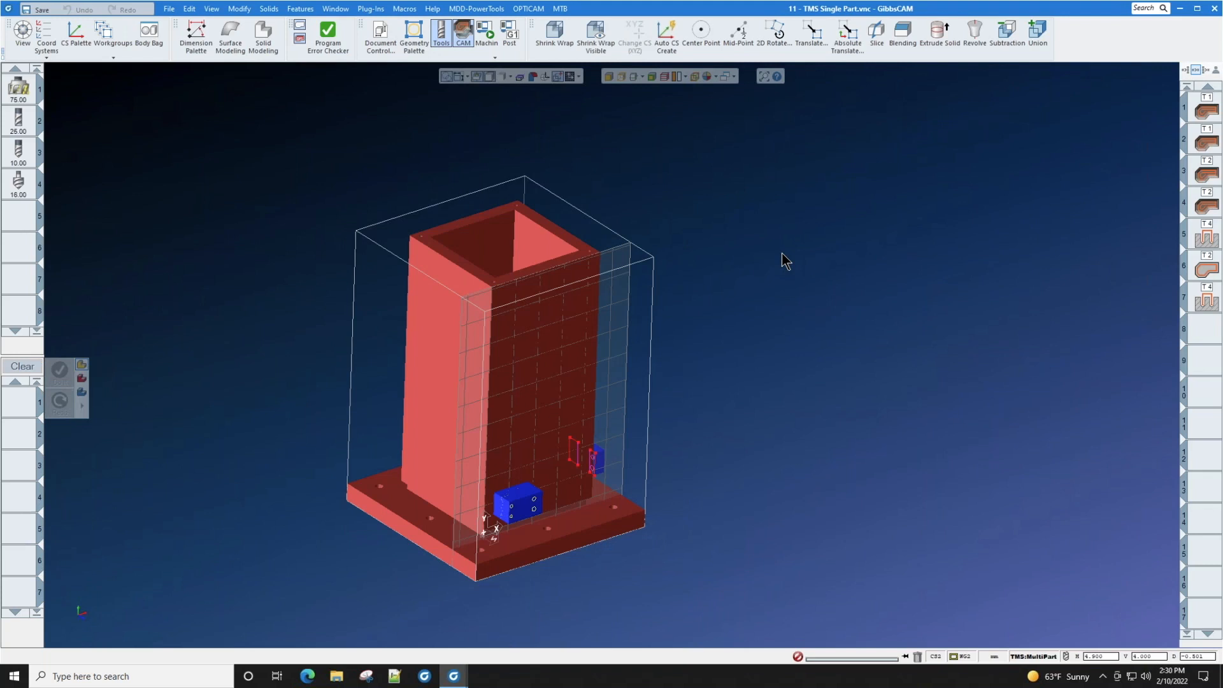
{"action": "left_click", "coordinate": [486, 33]}
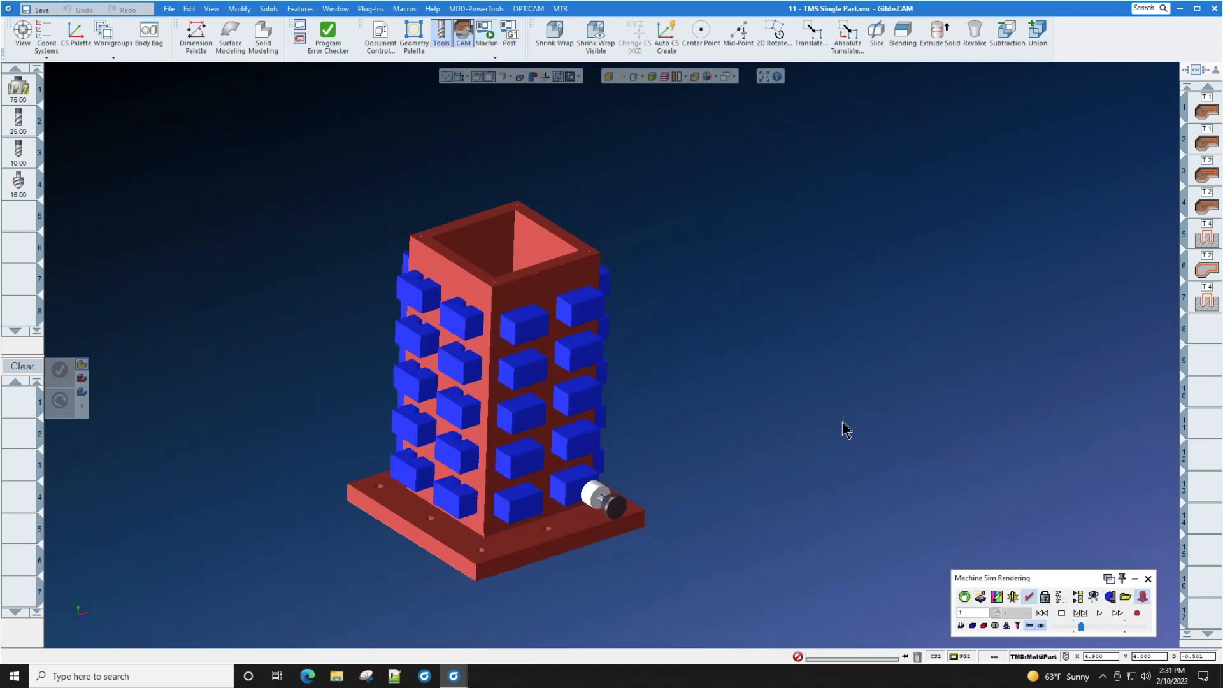
{"action": "left_click", "coordinate": [1142, 595]}
Step: Review the available multi-part types in the part setup, keep TMS, and close the setup
{"action": "left_click", "coordinate": [1038, 657]}
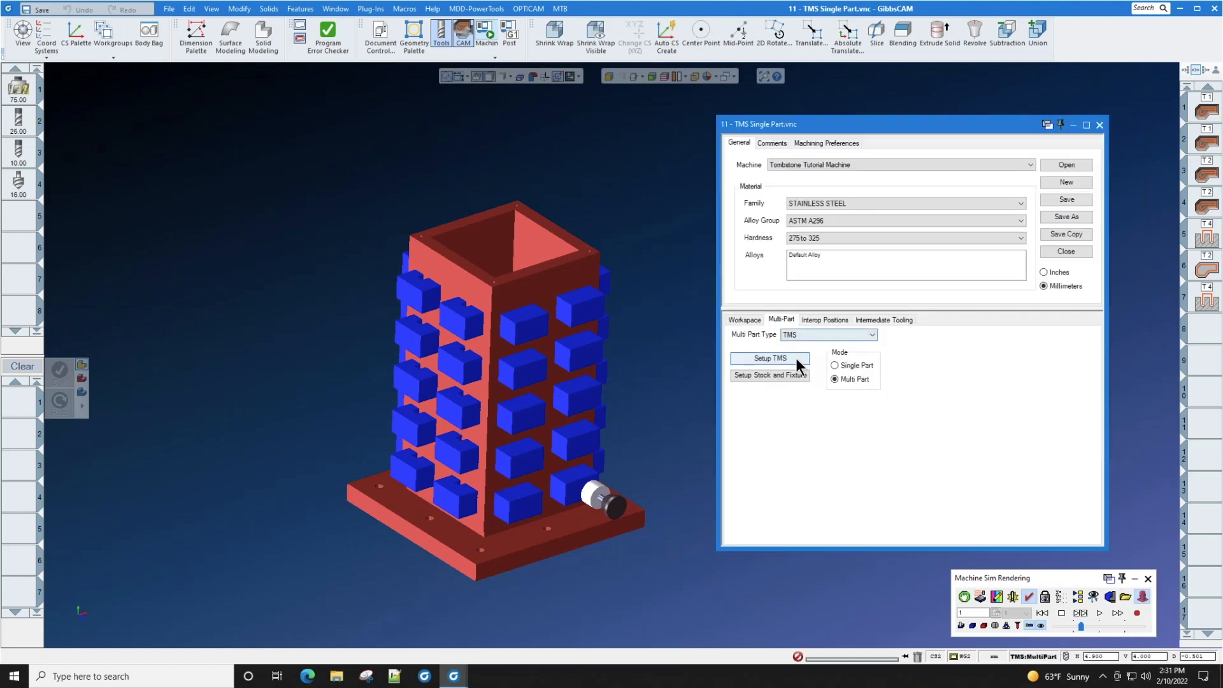
{"action": "left_click", "coordinate": [860, 333]}
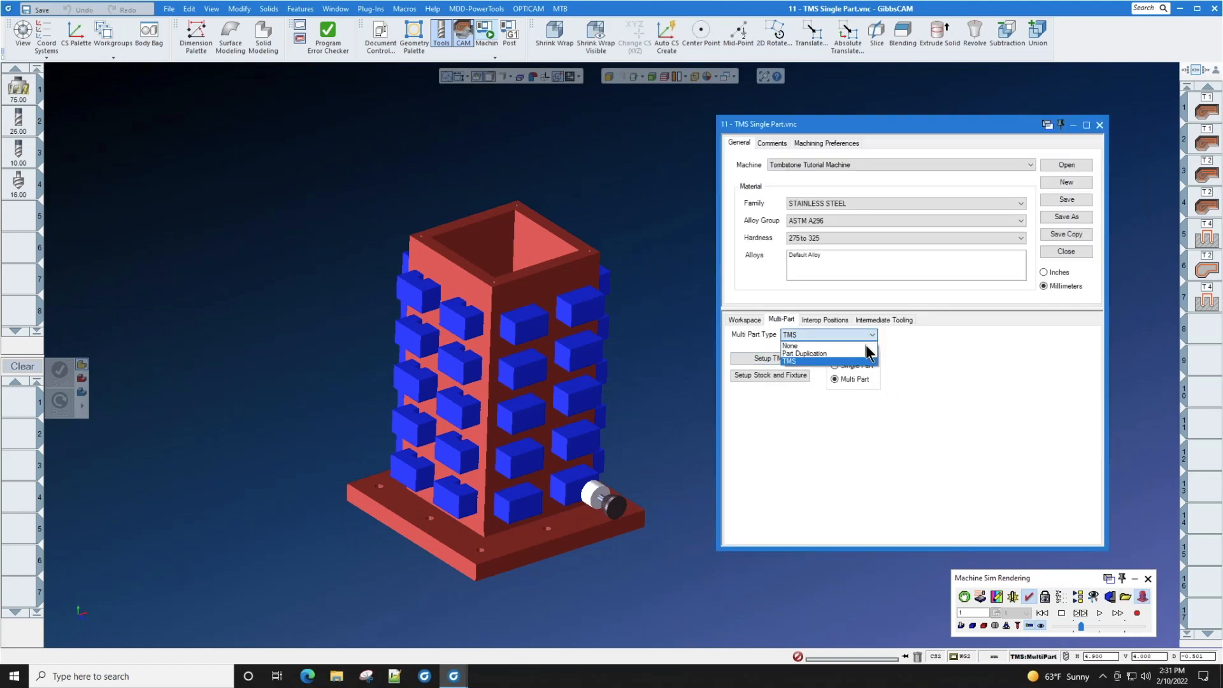
{"action": "left_click", "coordinate": [961, 344]}
{"action": "left_click", "coordinate": [1100, 125]}
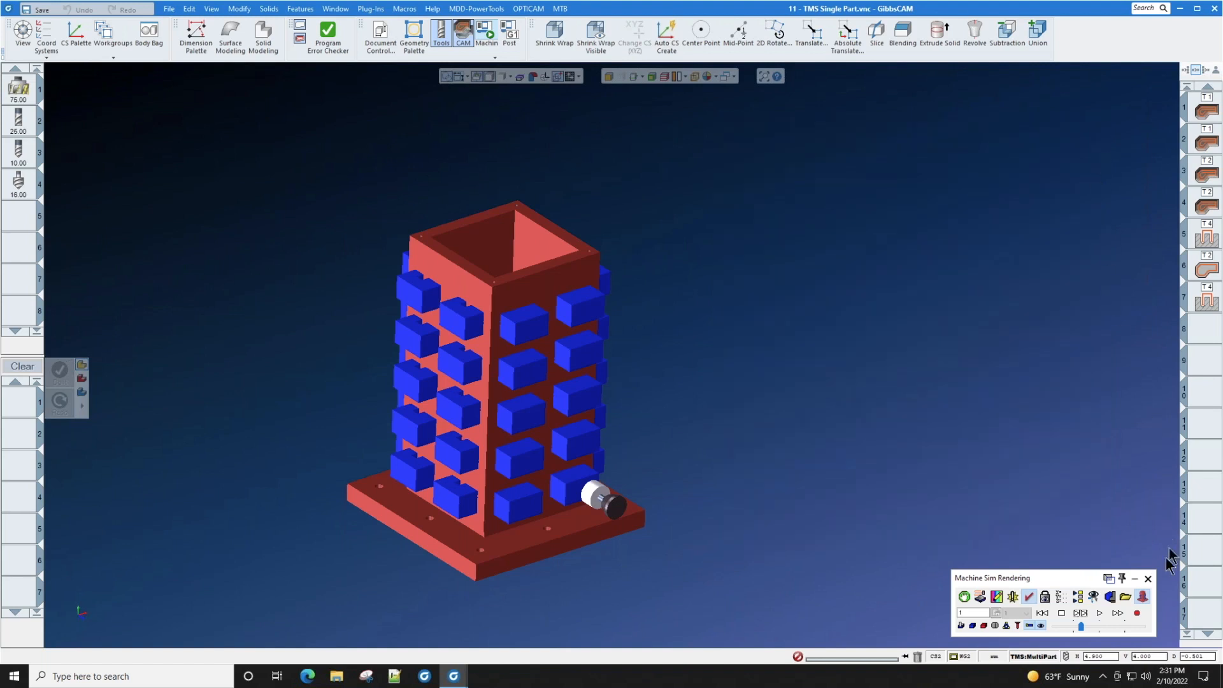
Step: Play the machine simulation with only the single part shown, and play it with all parts on the tombstone
{"action": "left_click", "coordinate": [1142, 596]}
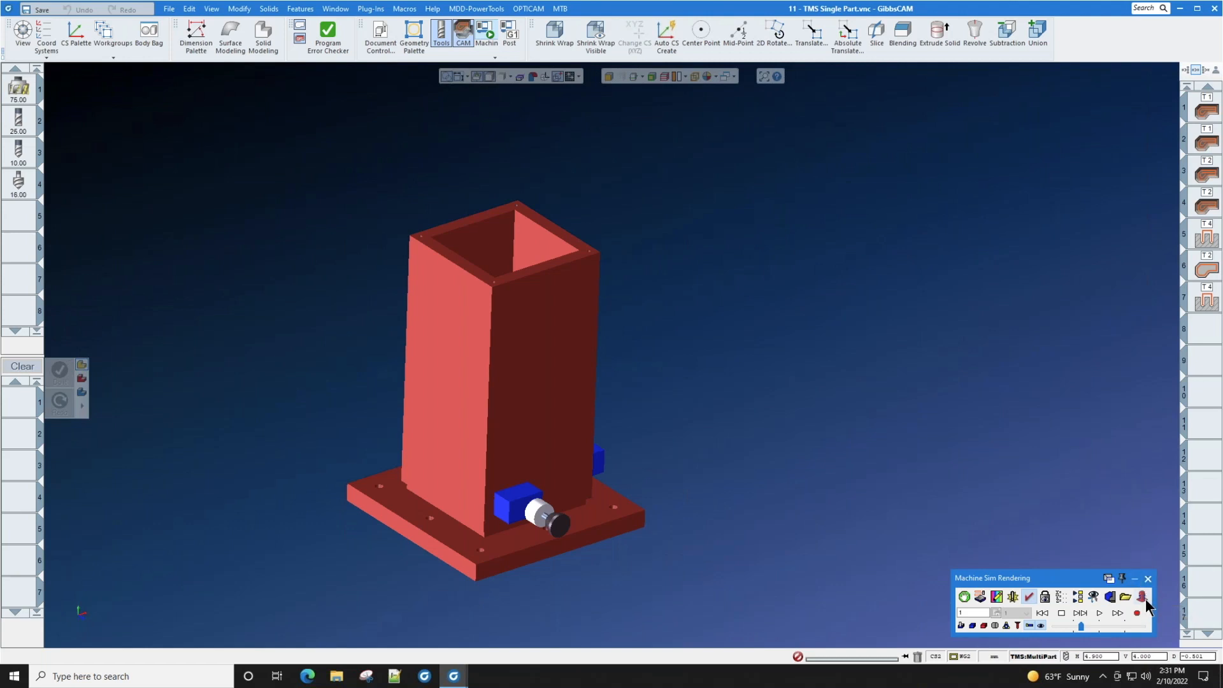
{"action": "left_click", "coordinate": [1098, 613]}
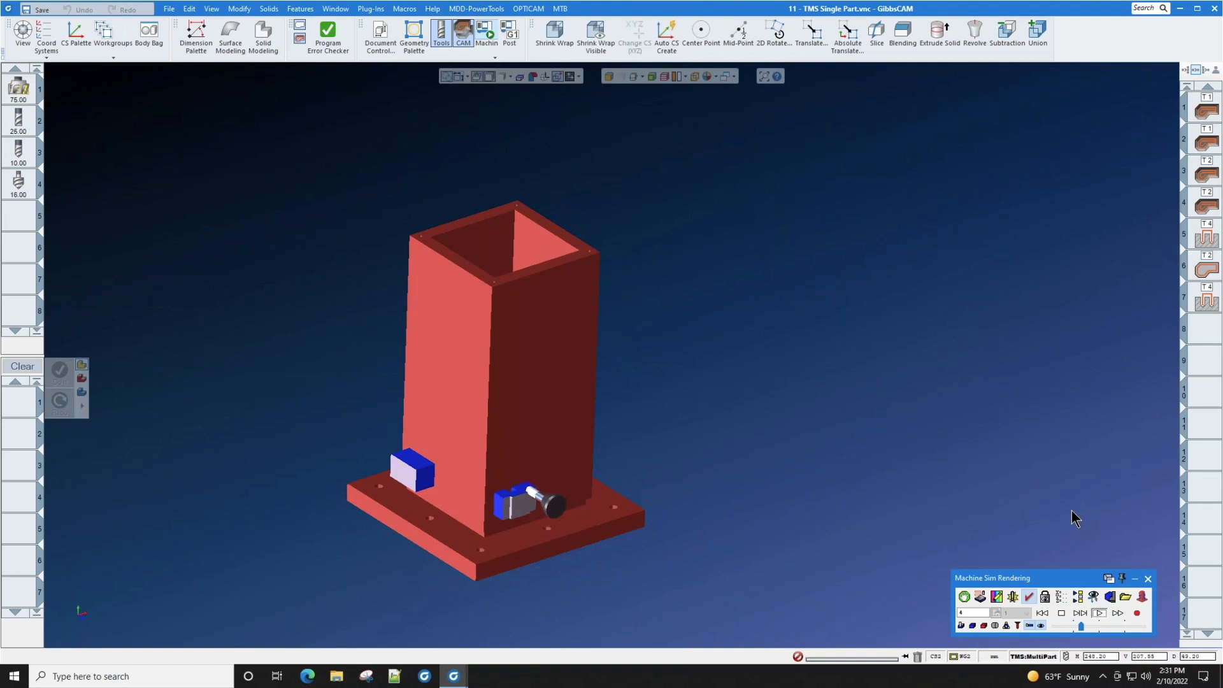
{"action": "left_click", "coordinate": [1144, 594]}
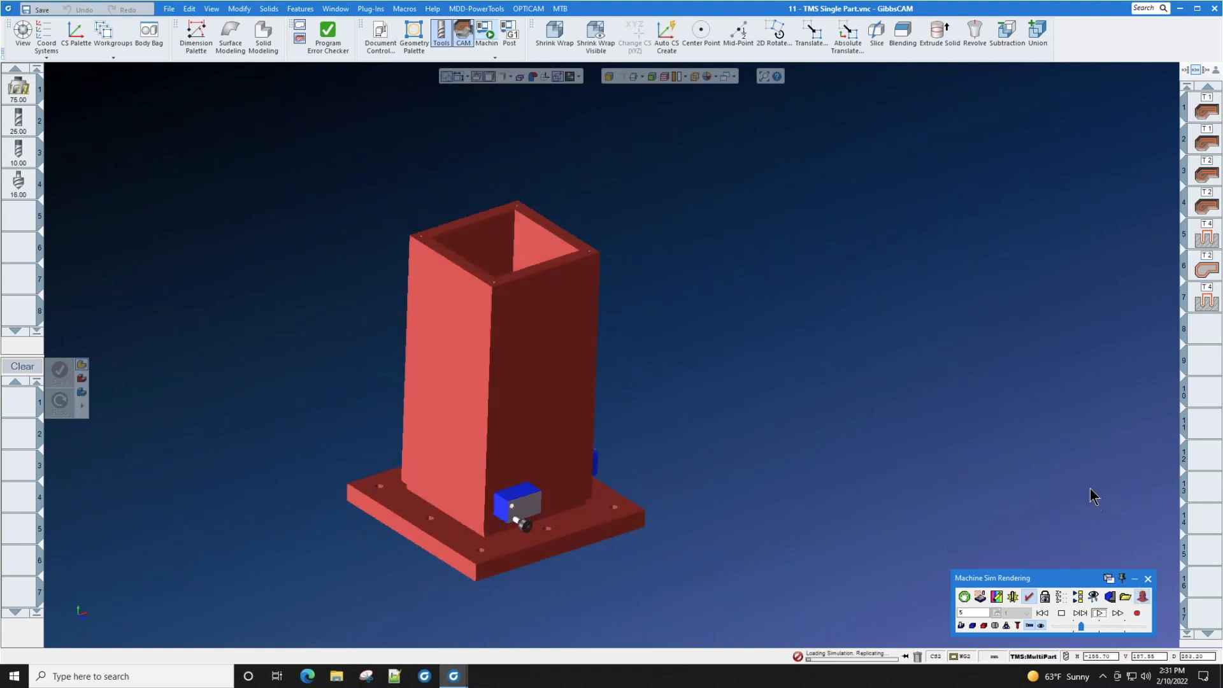
{"action": "left_click", "coordinate": [1100, 615]}
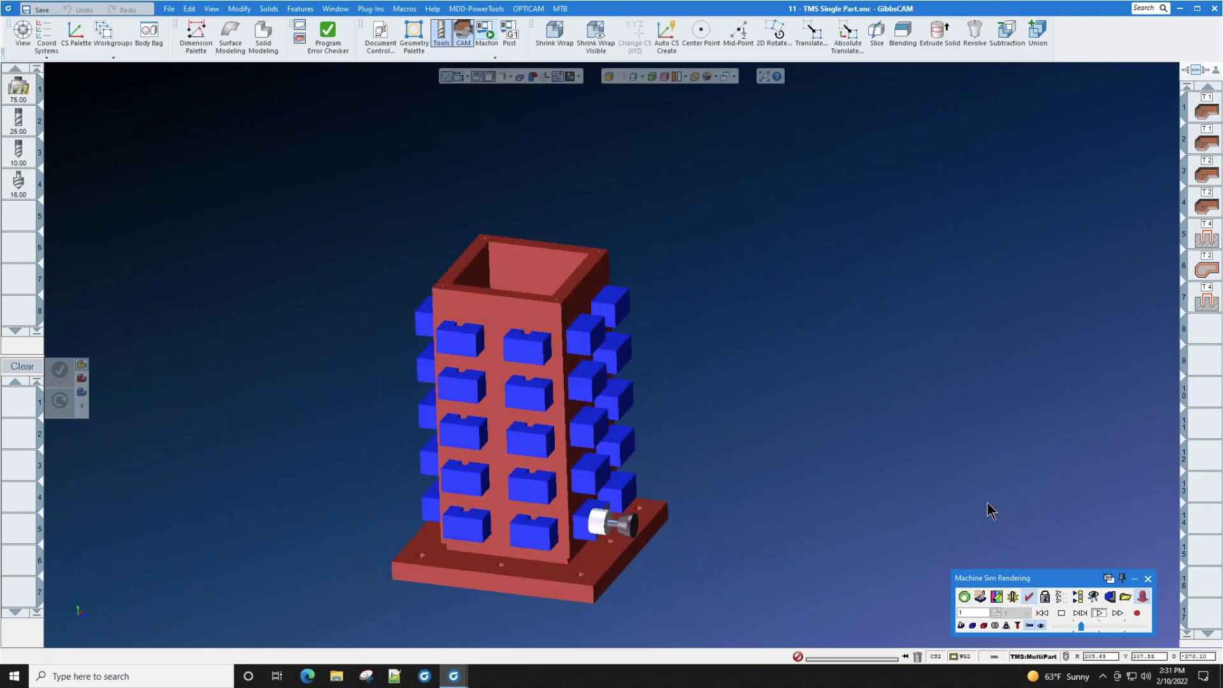
Step: Open the TMS setup to review the part layout while comparing the simulation's single-part and full-tombstone displays
{"action": "left_click", "coordinate": [1145, 592]}
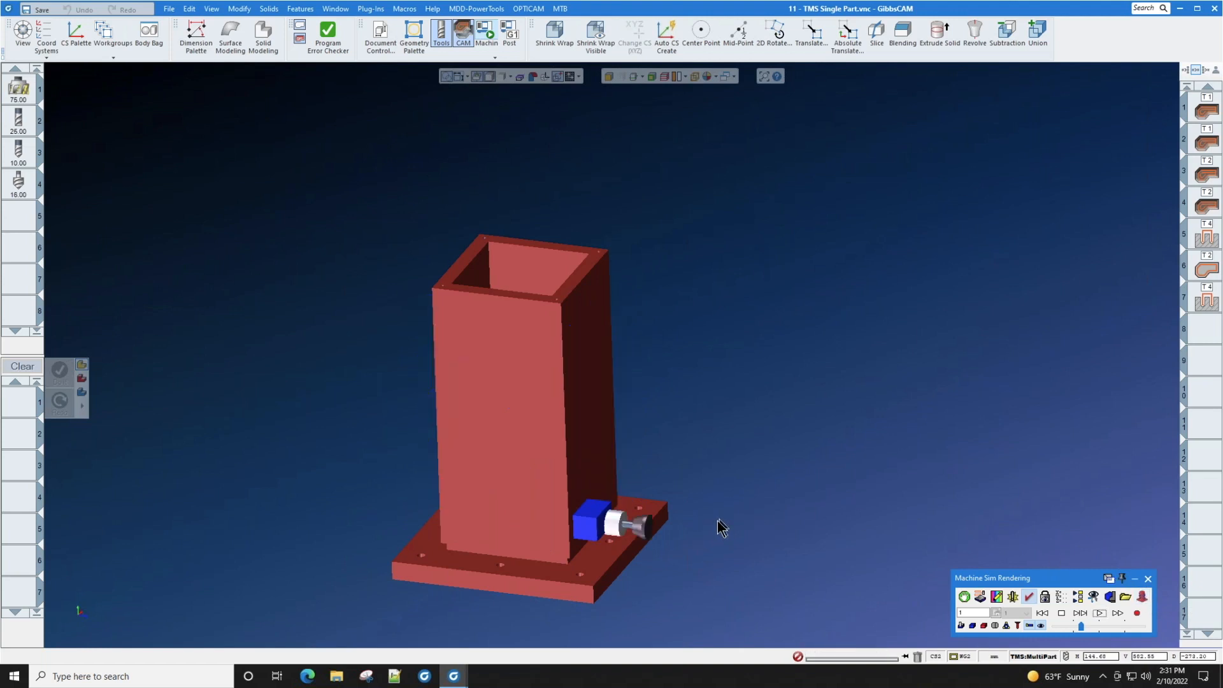
{"action": "middle_click_drag", "start_coordinate": [721, 527], "coordinate": [546, 496]}
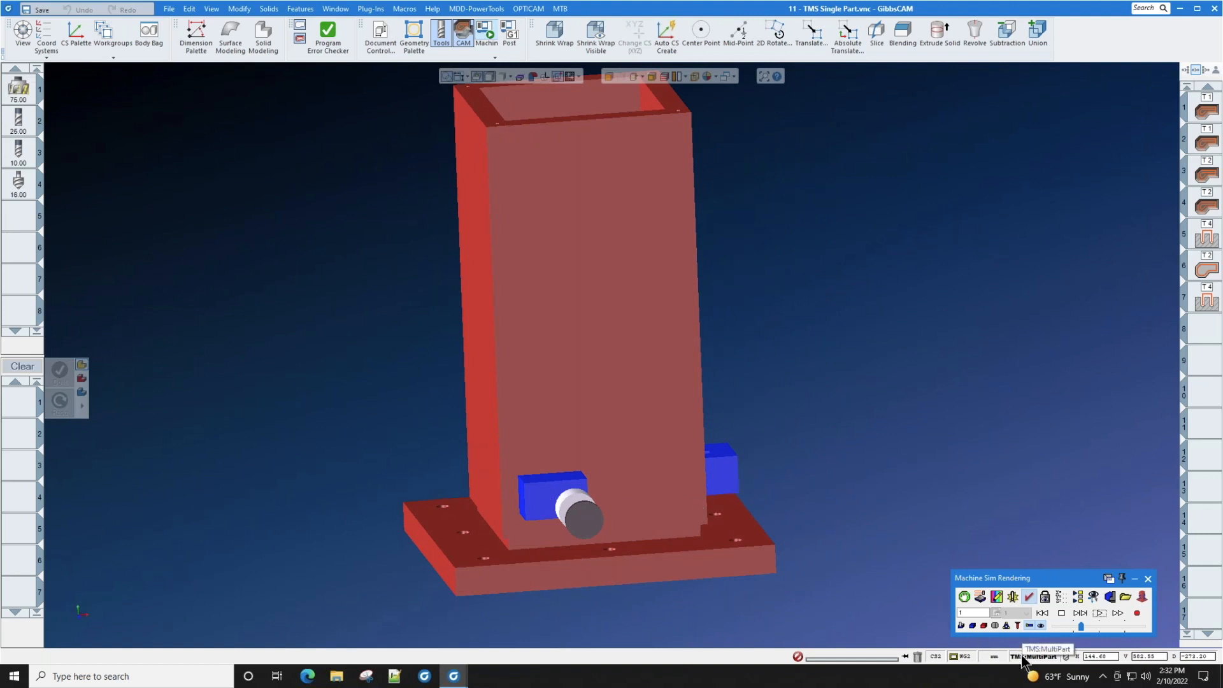
{"action": "left_click", "coordinate": [1022, 656]}
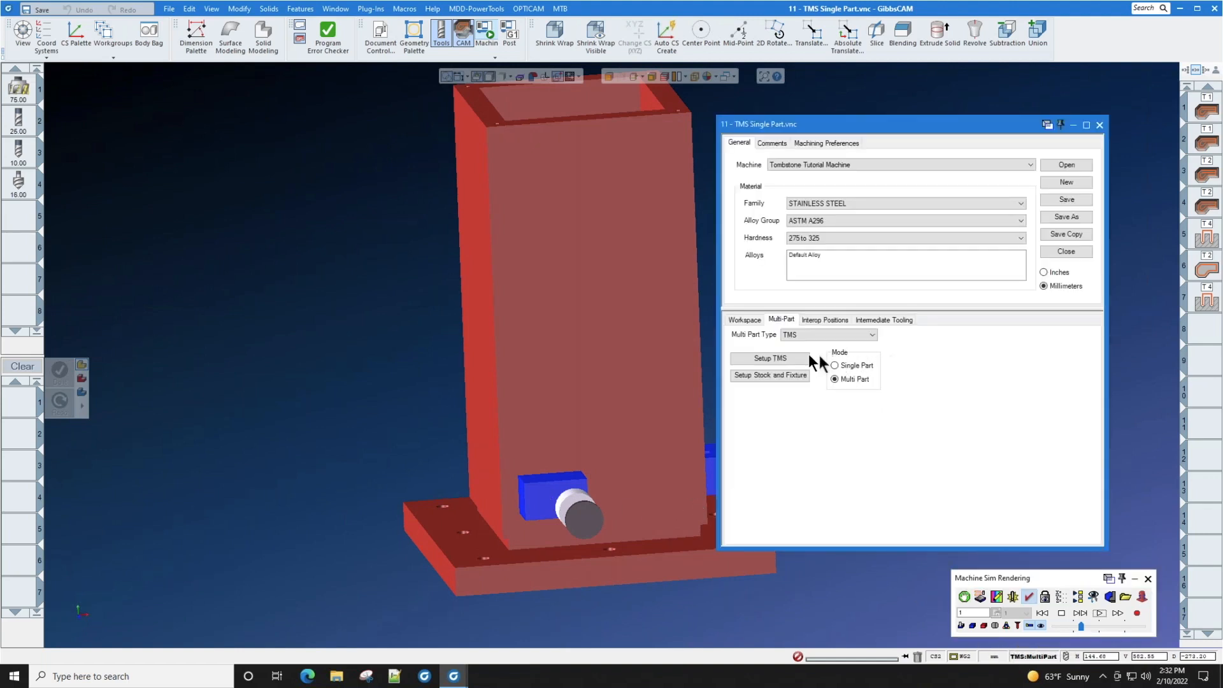
{"action": "left_click", "coordinate": [790, 356]}
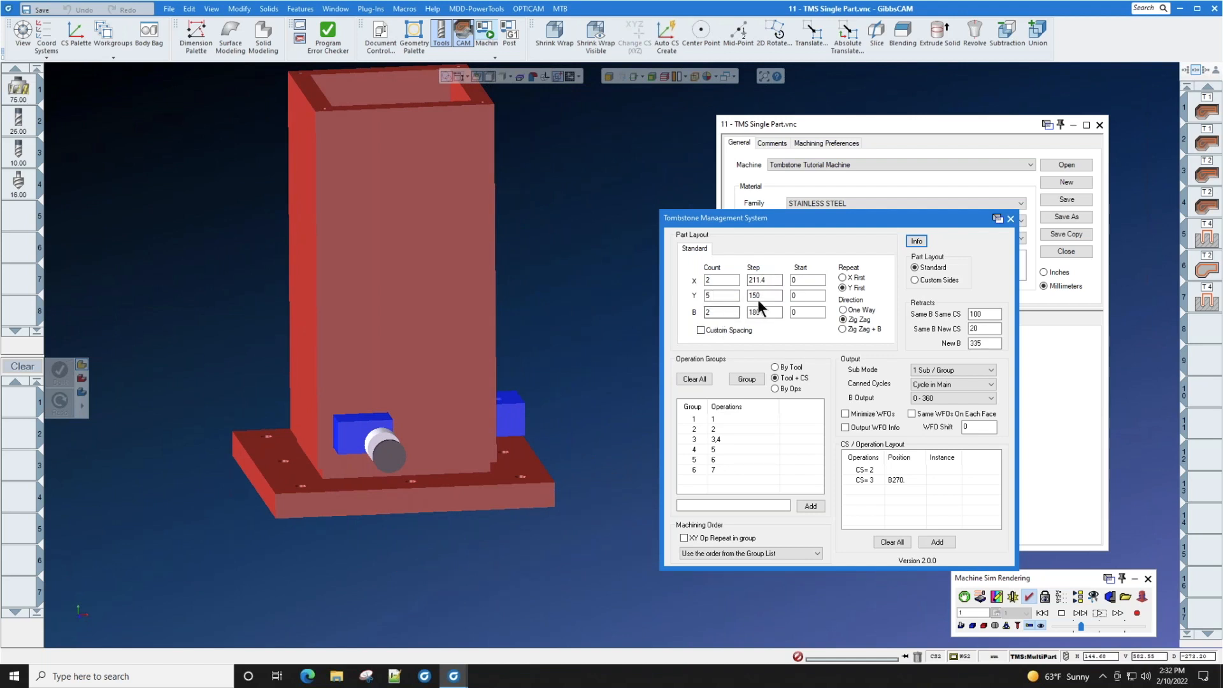
{"action": "left_click", "coordinate": [1143, 595]}
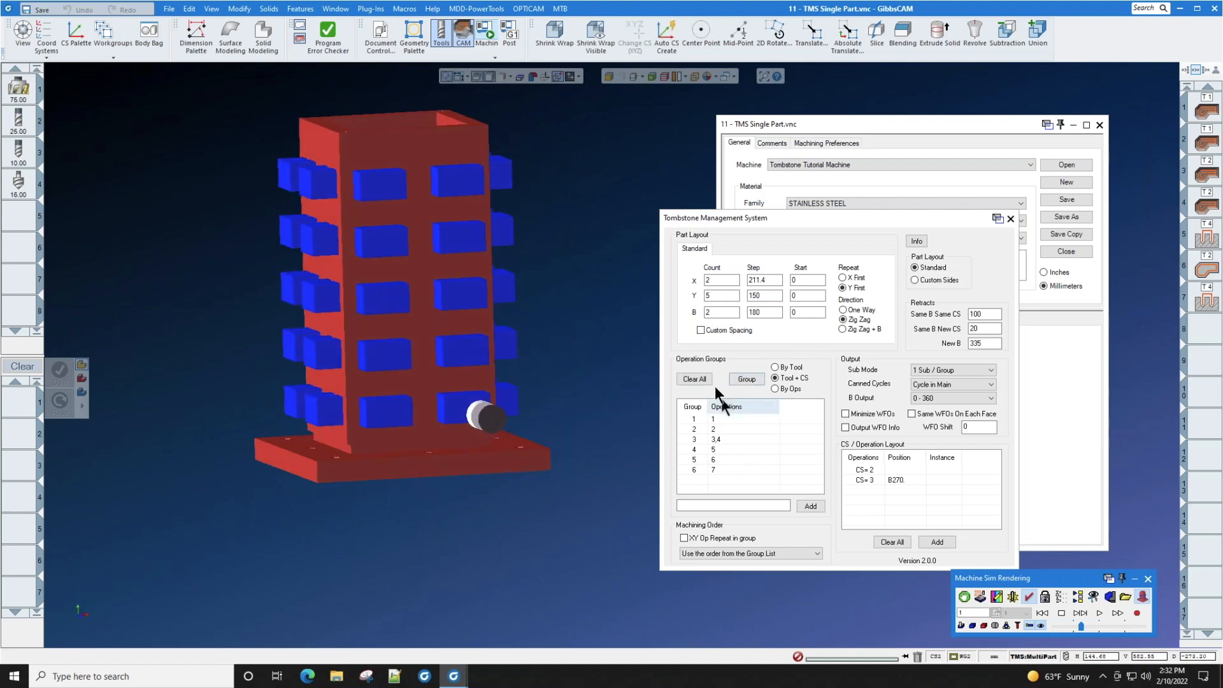
Step: Clear and regenerate the Tool + CS operation groups, and set the Same B New CS retract to 50 in the TMS setup
{"action": "left_click", "coordinate": [694, 379]}
{"action": "left_click", "coordinate": [747, 379]}
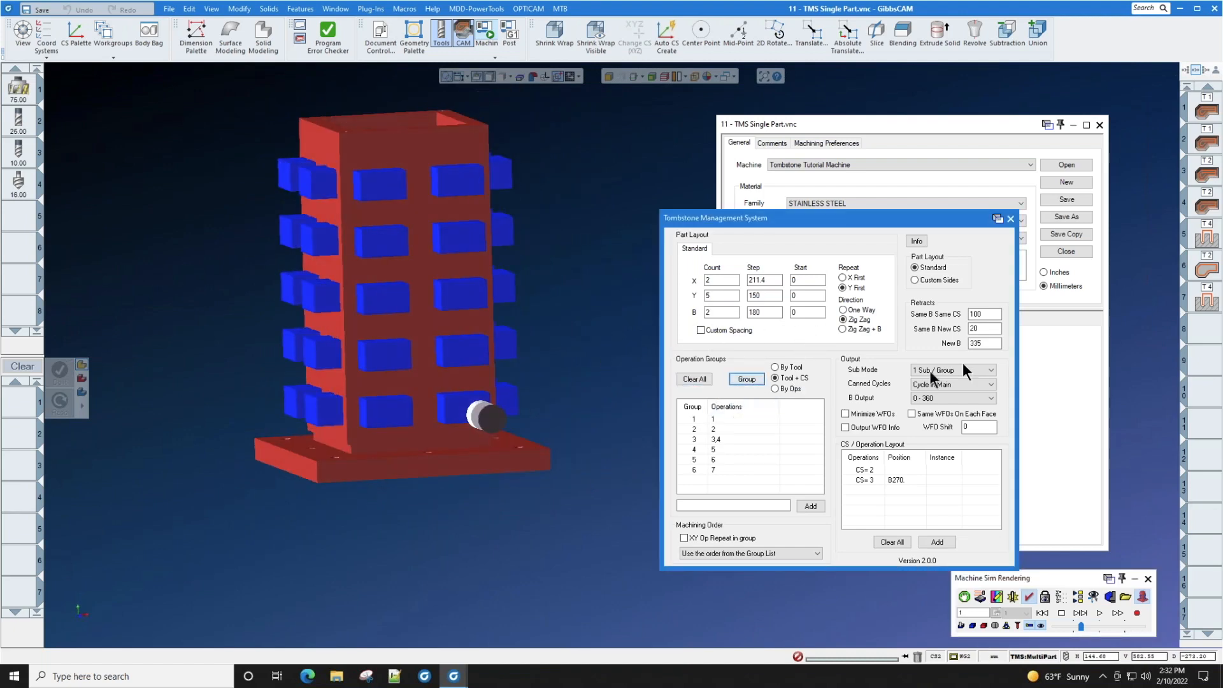
{"action": "left_click", "coordinate": [984, 328]}
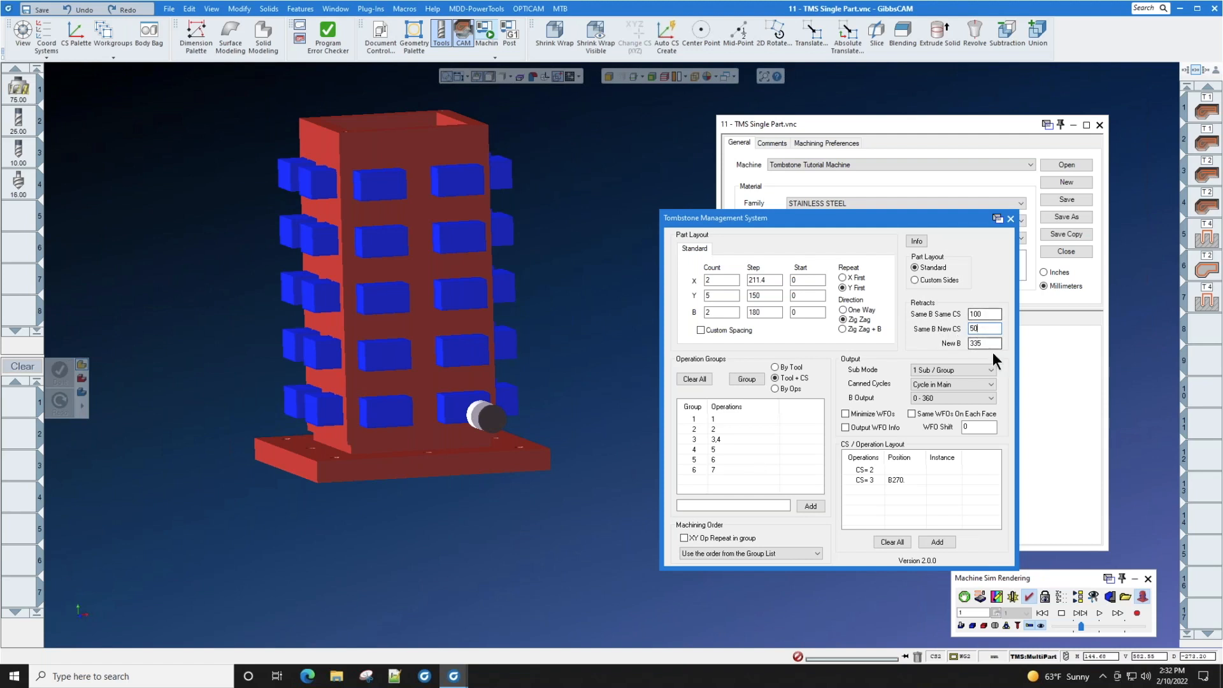
{"action": "left_click", "coordinate": [1011, 219]}
Step: Set the workspace clearance to 350 and play the full tombstone simulation, toggling the single-part display
{"action": "left_click", "coordinate": [742, 319]}
{"action": "double_click", "coordinate": [1053, 371]}
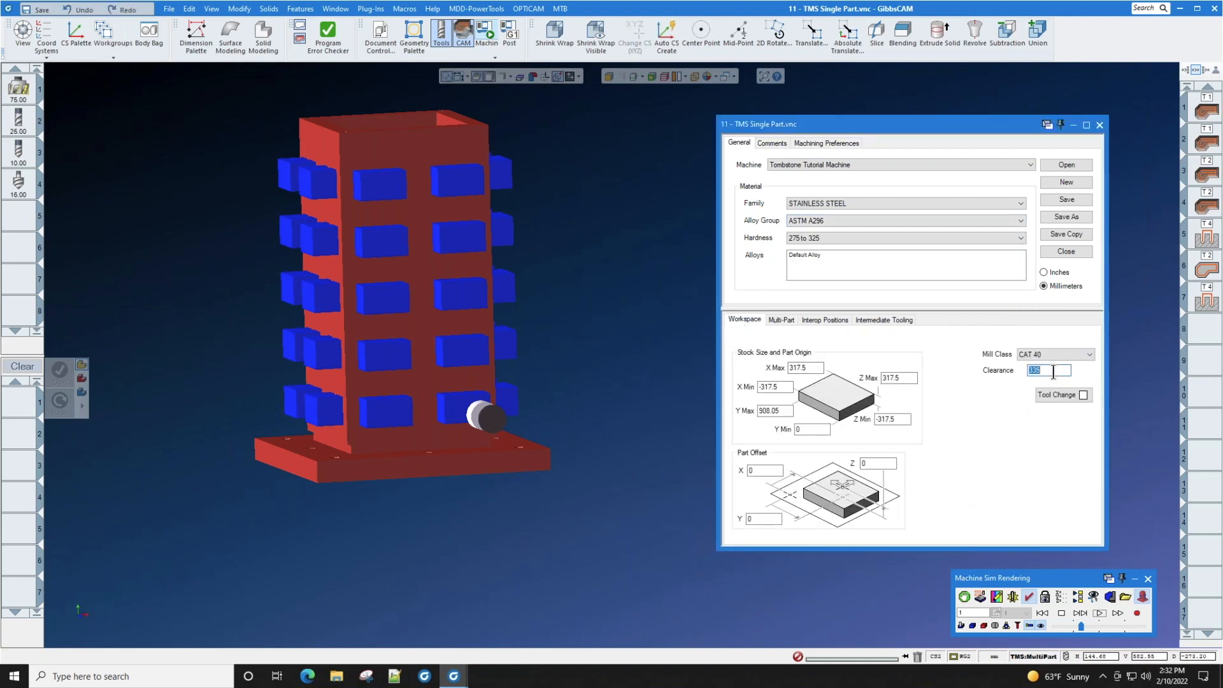
{"action": "type", "text": "350"}
{"action": "left_click", "coordinate": [1099, 125]}
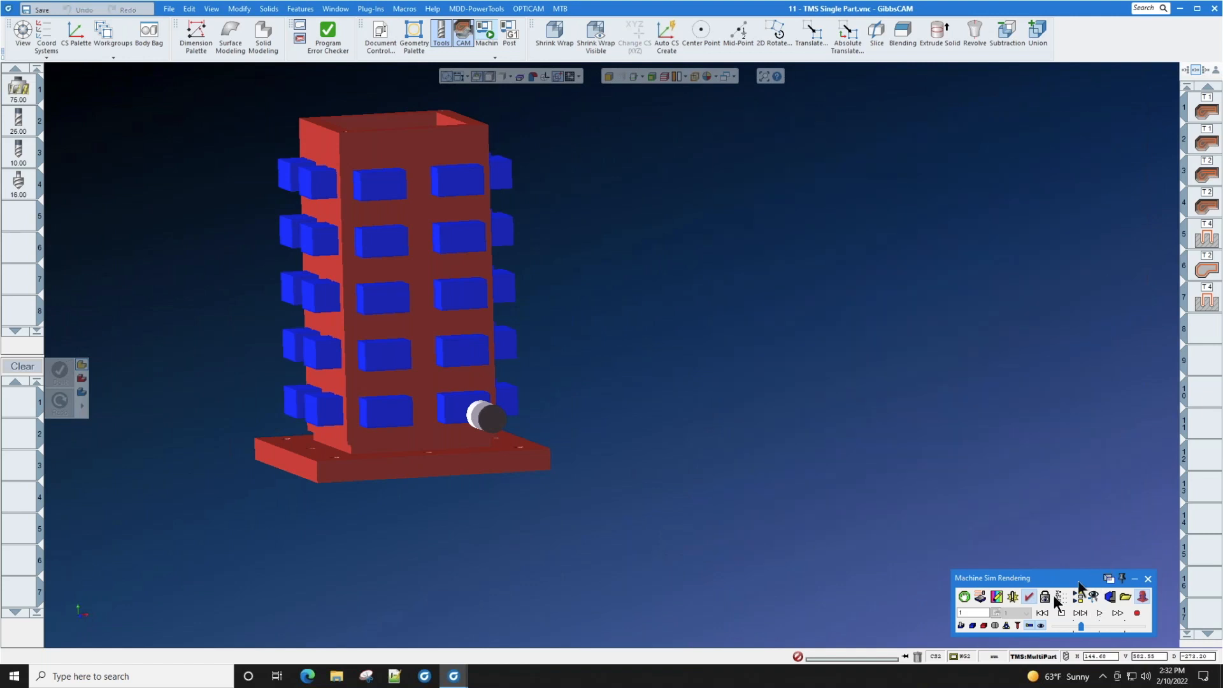
{"action": "left_click", "coordinate": [1099, 613]}
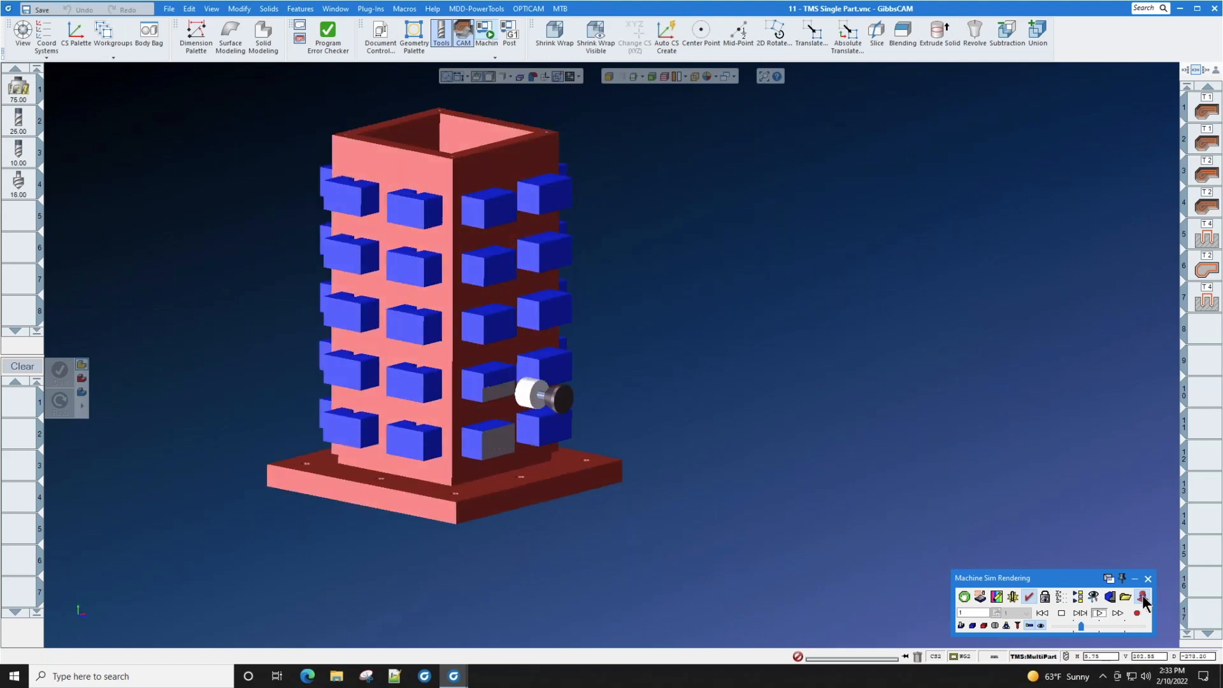
{"action": "left_click", "coordinate": [1141, 595]}
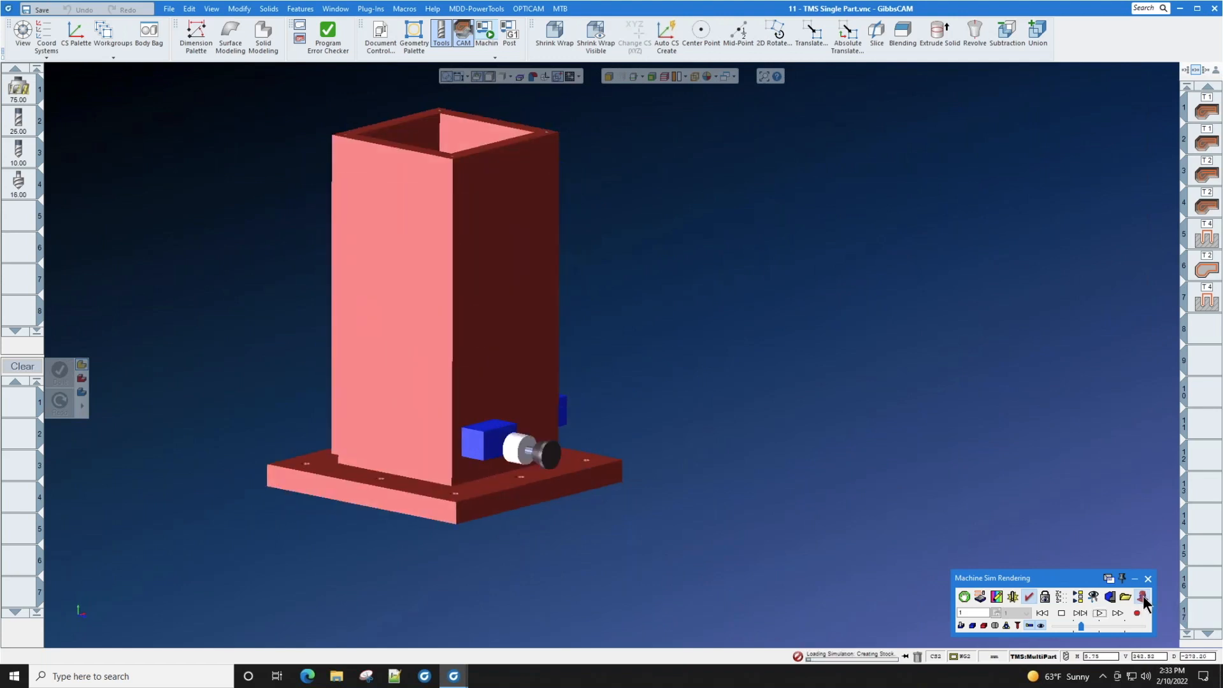
Step: Recheck the multi-part type choices while keeping TMS, and switch the machine simulation to the single-part display
{"action": "left_click", "coordinate": [1041, 657]}
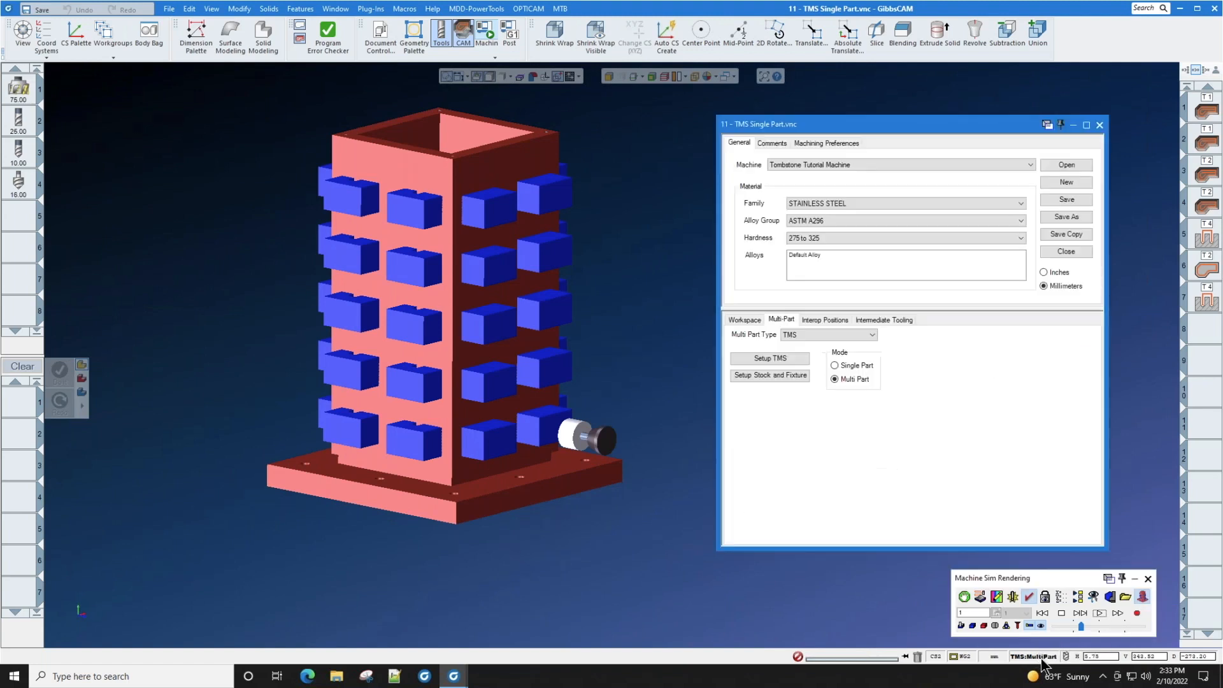
{"action": "left_click", "coordinate": [861, 332]}
{"action": "left_click", "coordinate": [862, 331]}
{"action": "left_click", "coordinate": [870, 334]}
{"action": "left_click", "coordinate": [955, 354]}
{"action": "left_click", "coordinate": [1099, 125]}
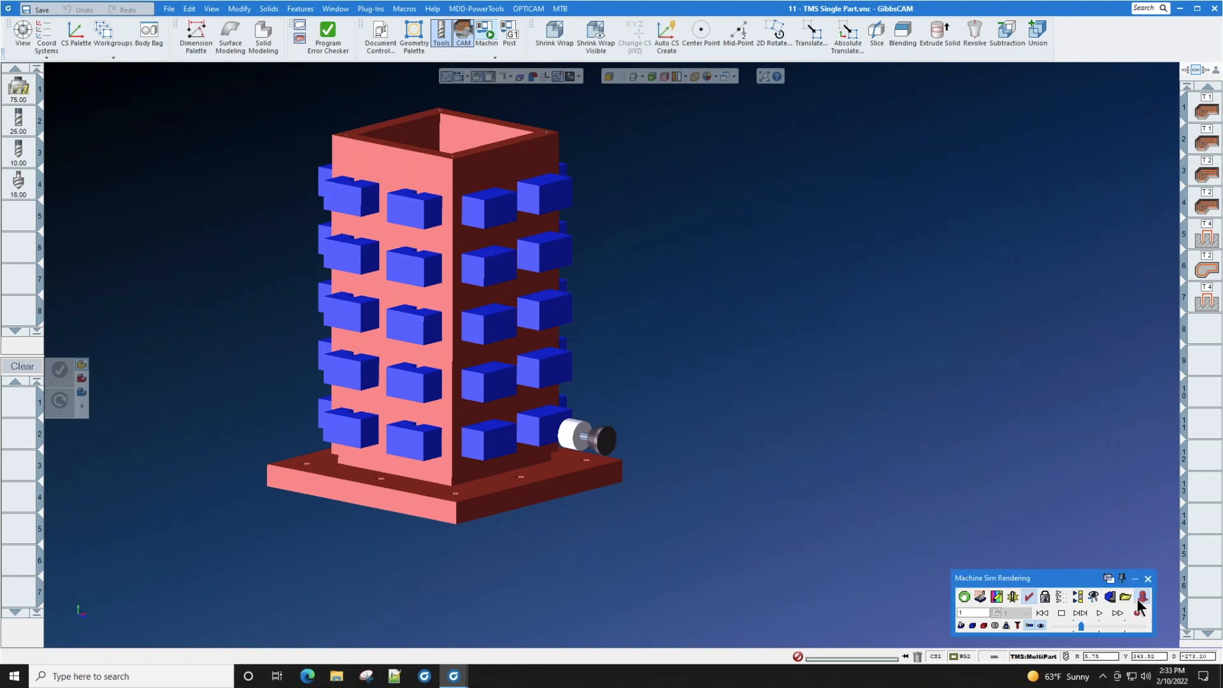
{"action": "left_click", "coordinate": [1140, 598]}
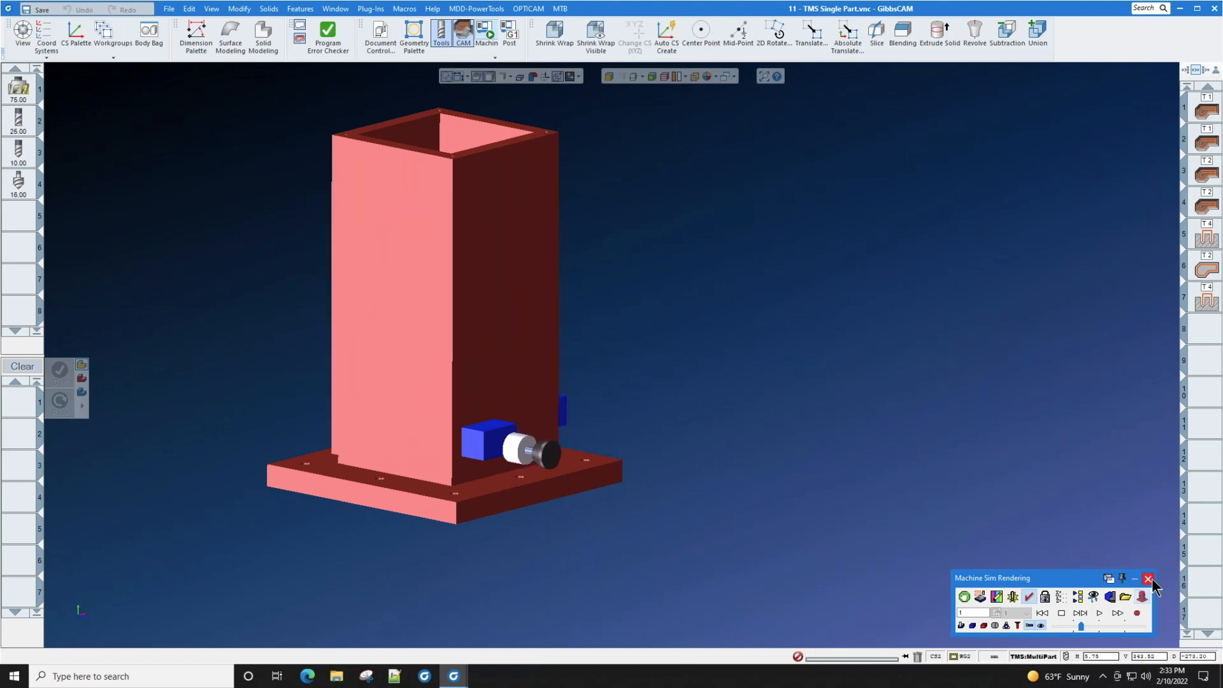
Step: Close the machine simulation and open the part 12 - Multiaxis Rotary Milling - Integrex Auger without saving the current part
{"action": "left_click", "coordinate": [1148, 579]}
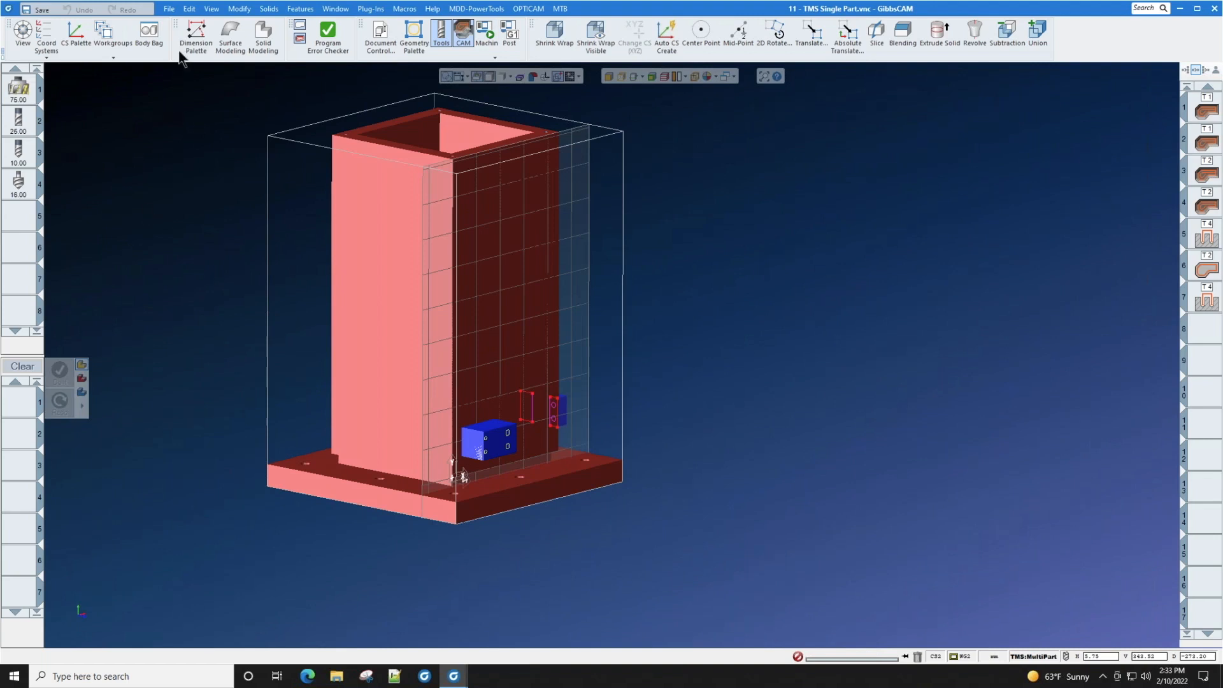
{"action": "left_click", "coordinate": [170, 10]}
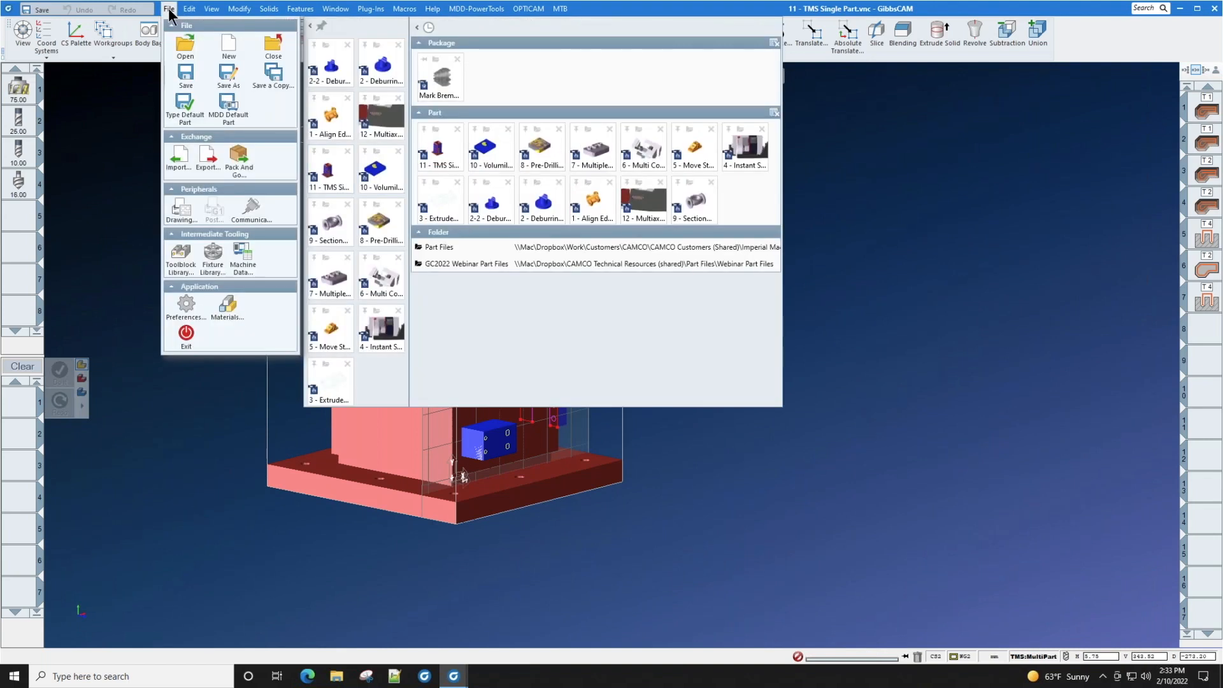
{"action": "mouse_move", "coordinate": [375, 119]}
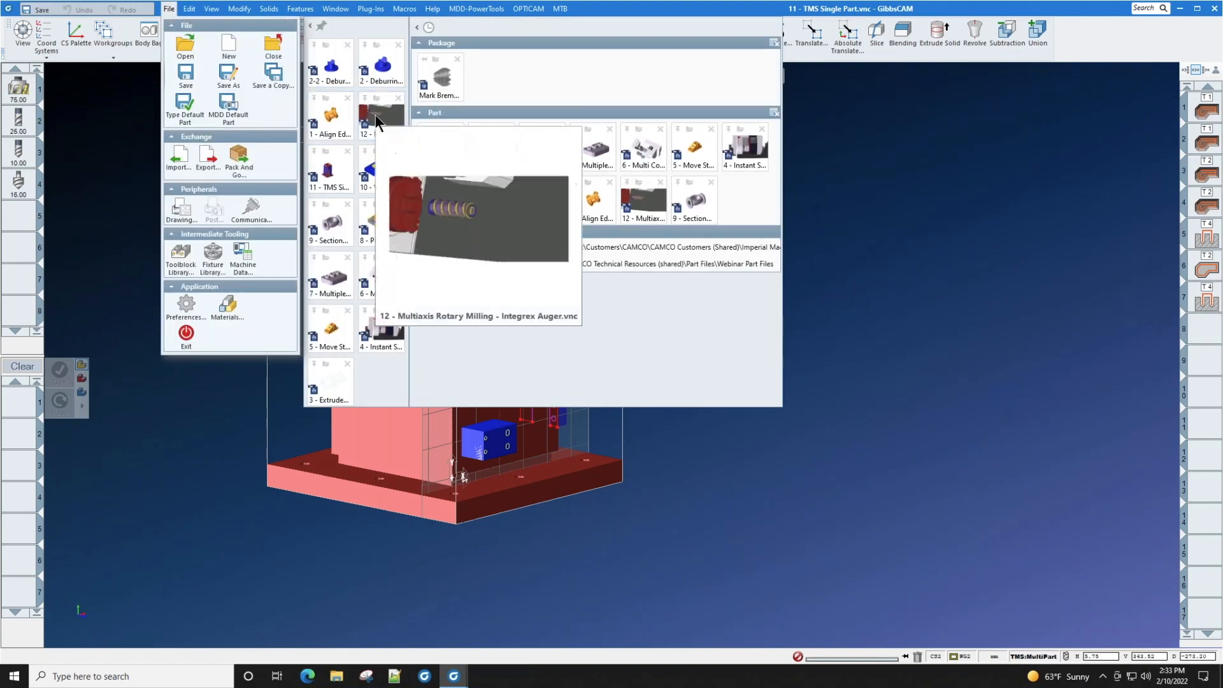
{"action": "left_click", "coordinate": [375, 114]}
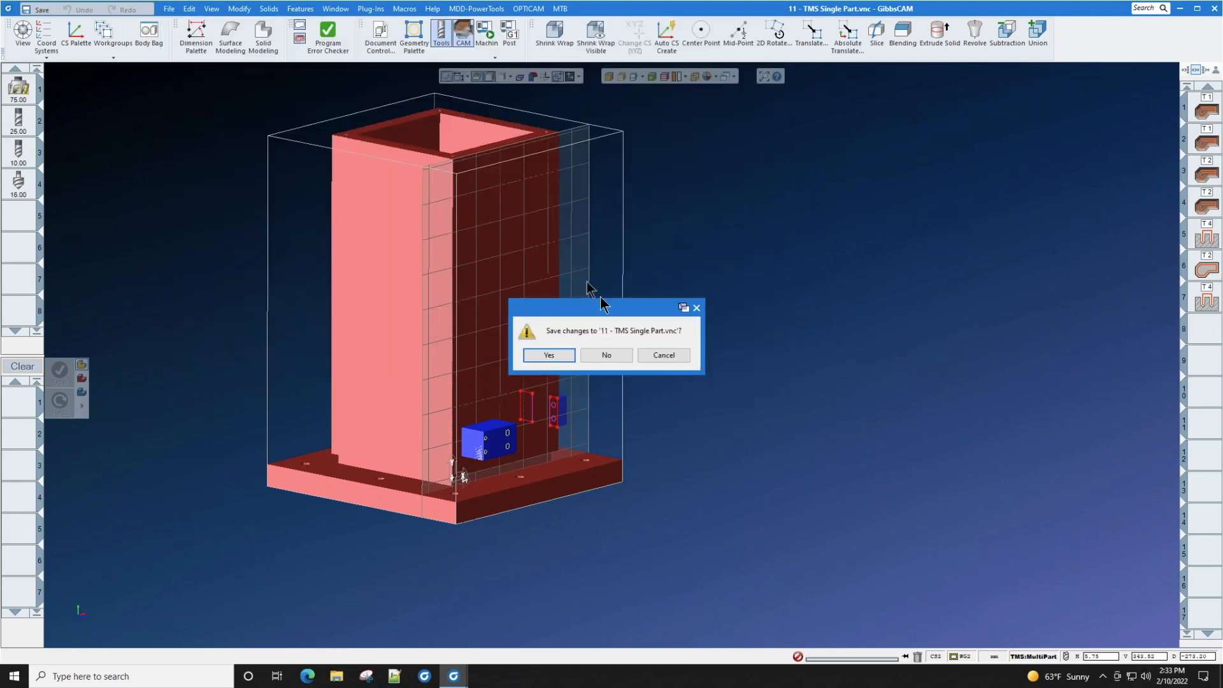
{"action": "left_click", "coordinate": [607, 355]}
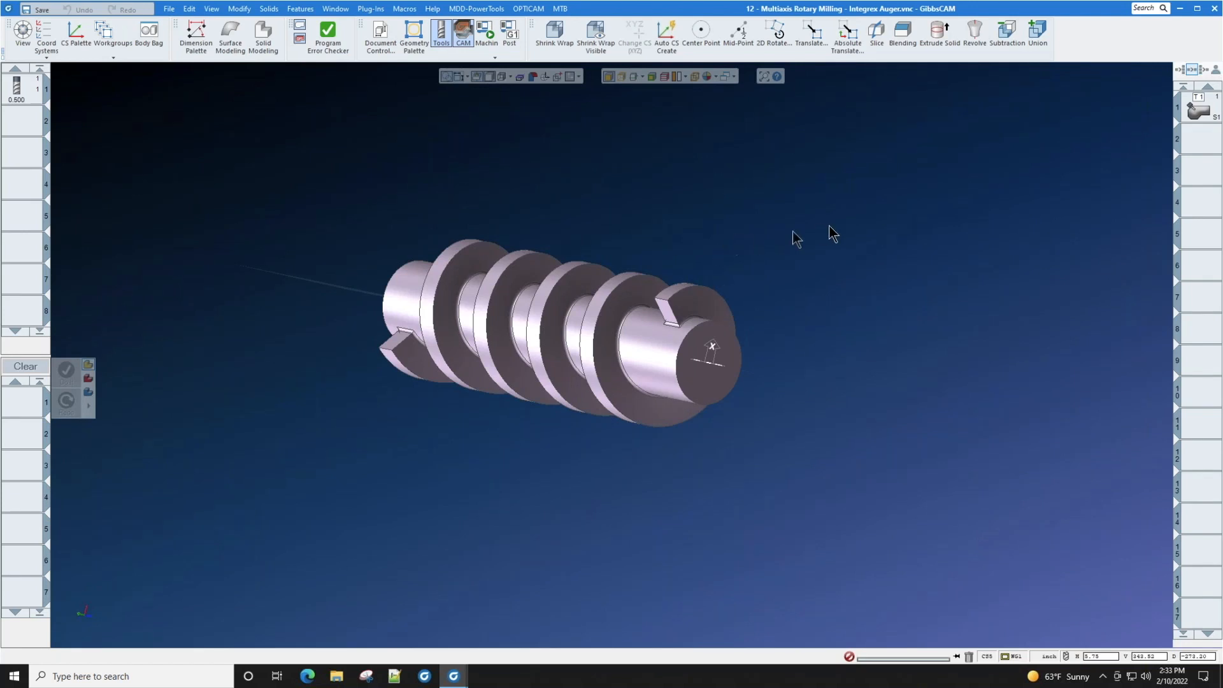
Step: Examine the auger operation's toolpath and its 5-axis surface path settings for rotary machining
{"action": "left_click", "coordinate": [1193, 112]}
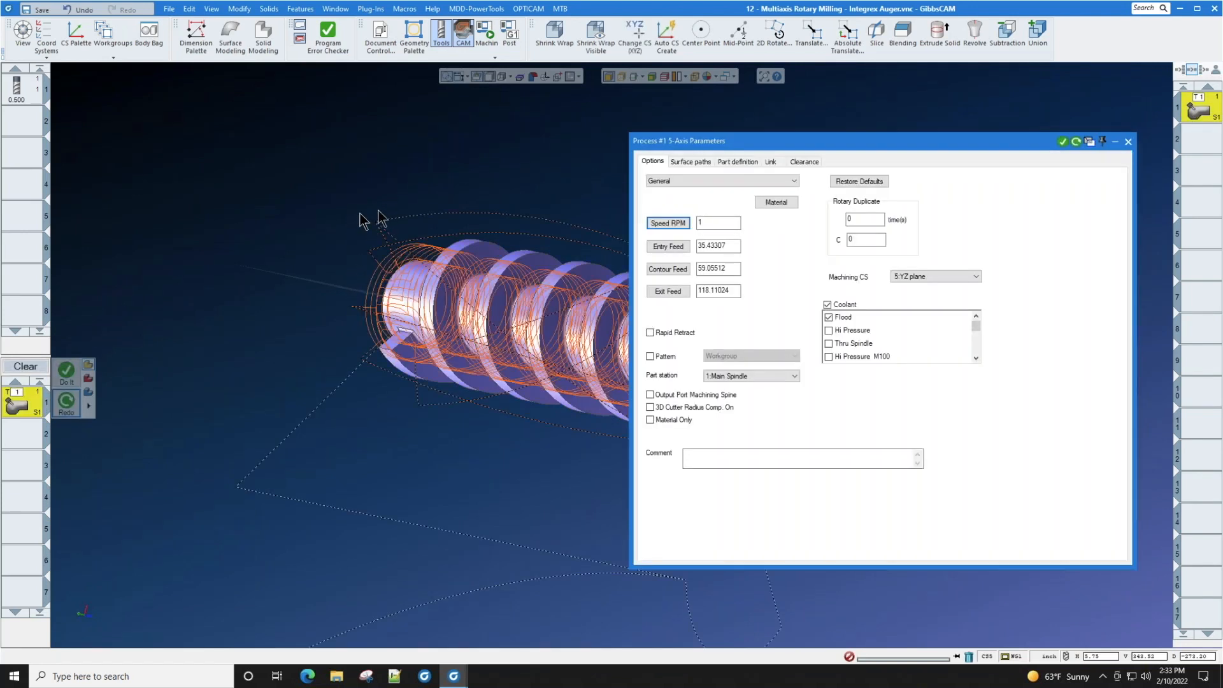
{"action": "scroll", "coordinate": [282, 223], "scroll_direction": "down", "scroll_amount": 4}
{"action": "scroll", "coordinate": [564, 223], "scroll_direction": "up", "scroll_amount": 2}
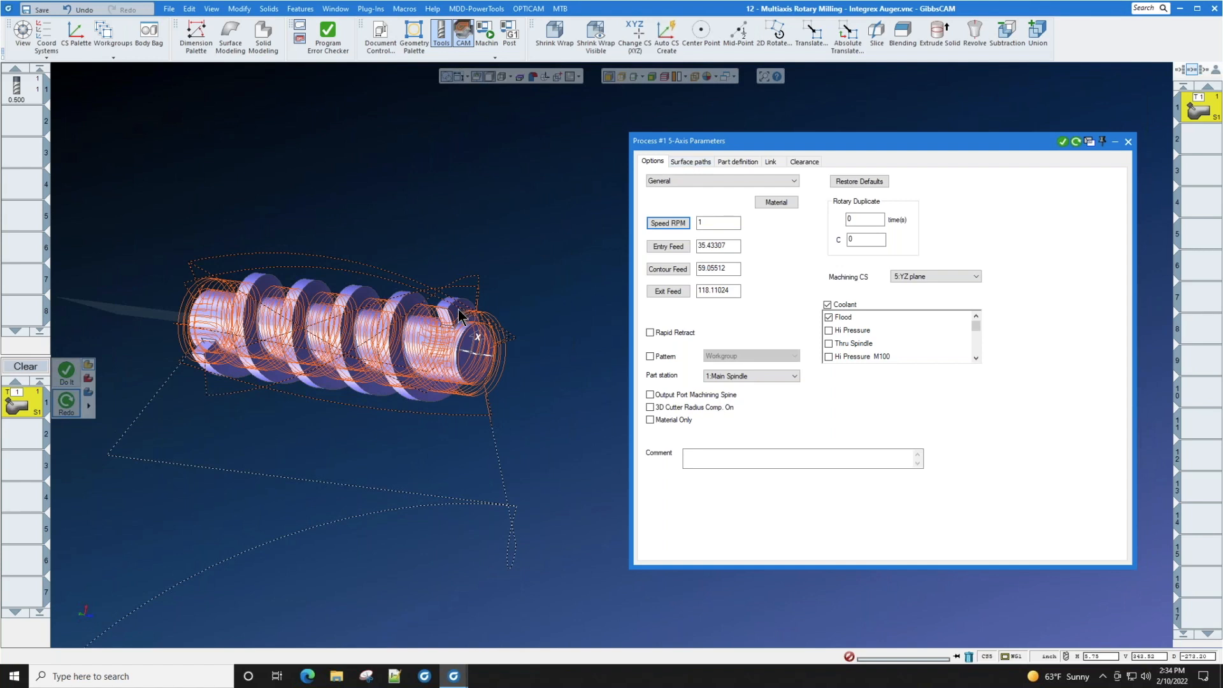
{"action": "left_click", "coordinate": [693, 161]}
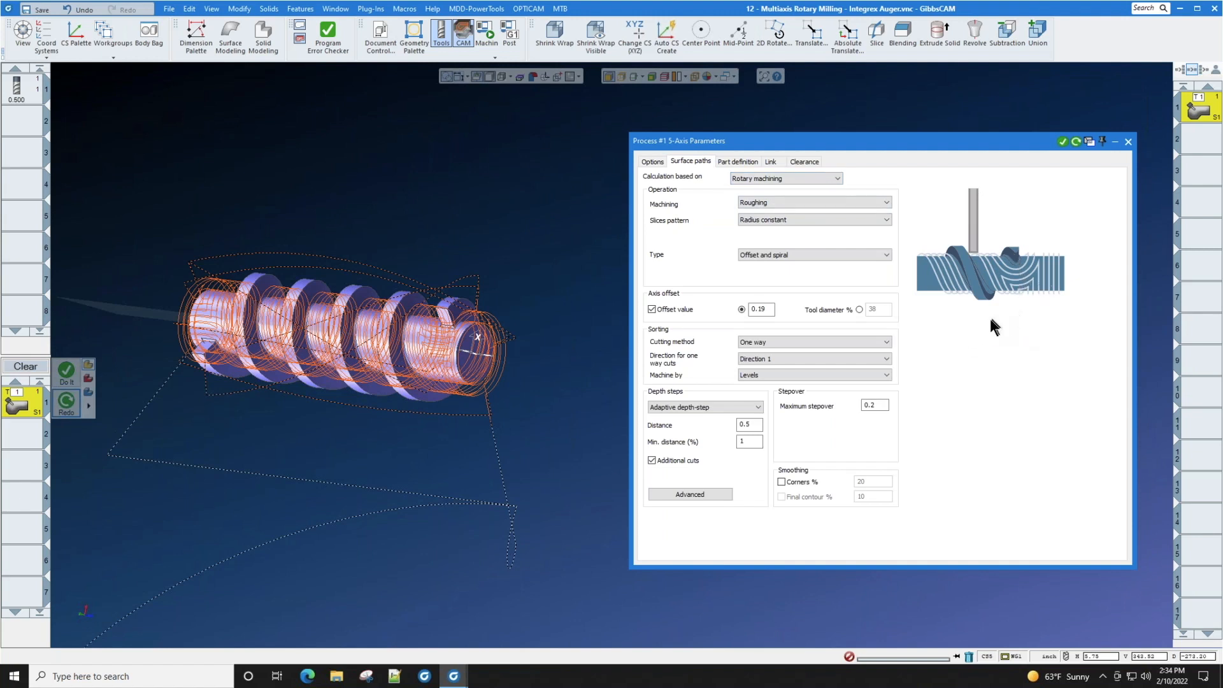
{"action": "left_click", "coordinate": [1128, 141]}
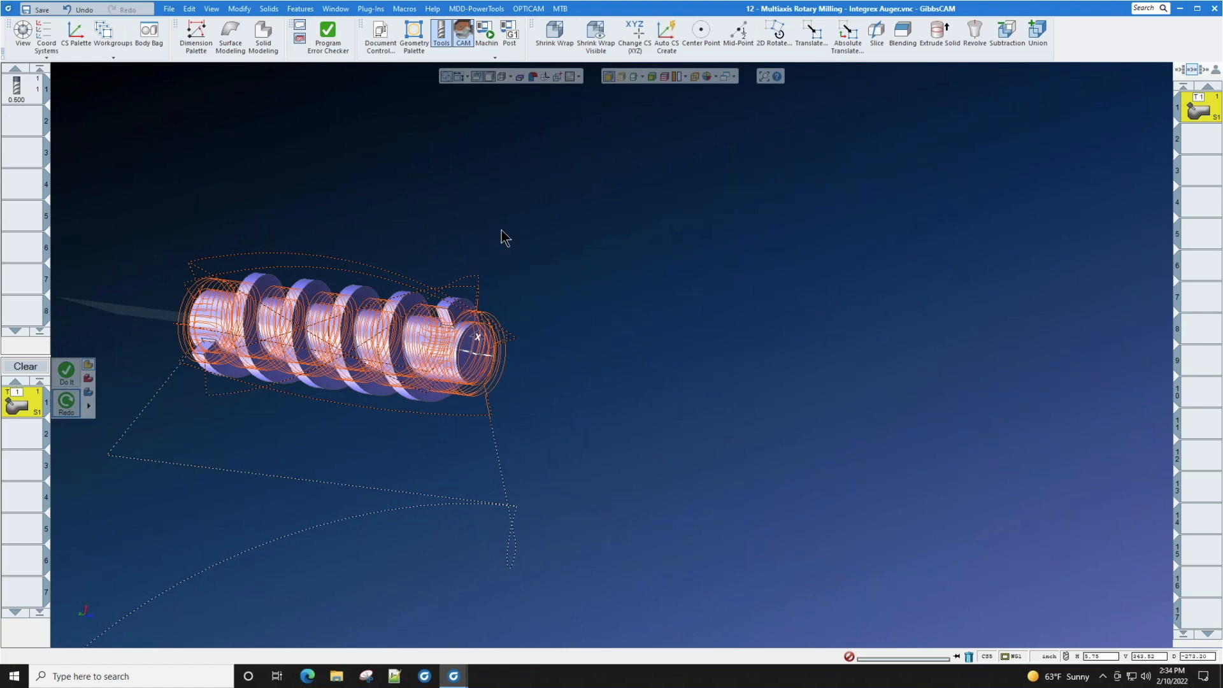
Step: Play the machine simulation of the auger's rotary roughing operation, and close it
{"action": "scroll", "coordinate": [762, 339], "scroll_direction": "down", "scroll_amount": 2}
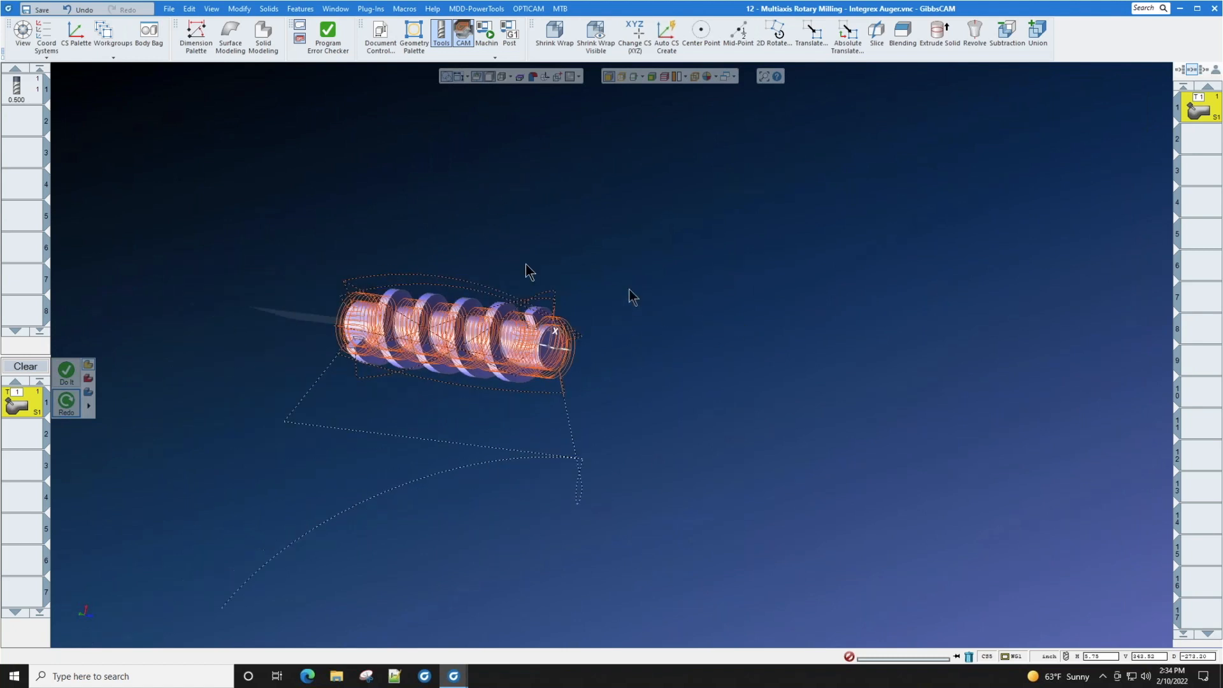
{"action": "scroll", "coordinate": [373, 273], "scroll_direction": "up", "scroll_amount": 1}
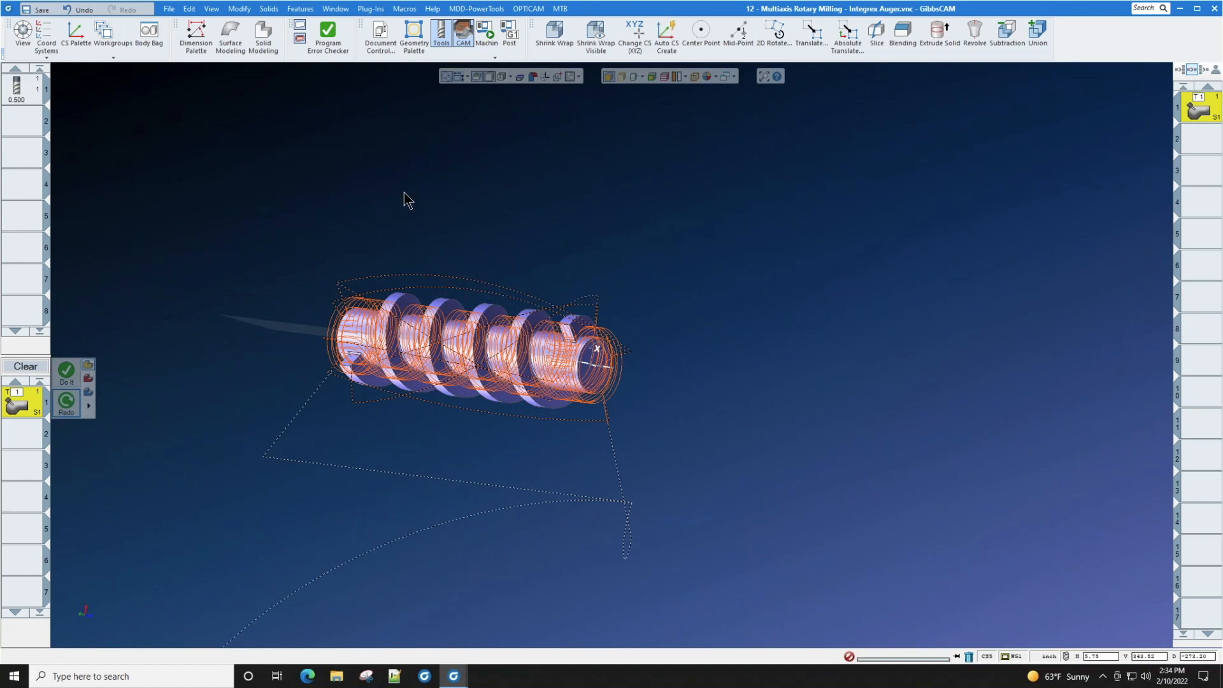
{"action": "left_click", "coordinate": [485, 335]}
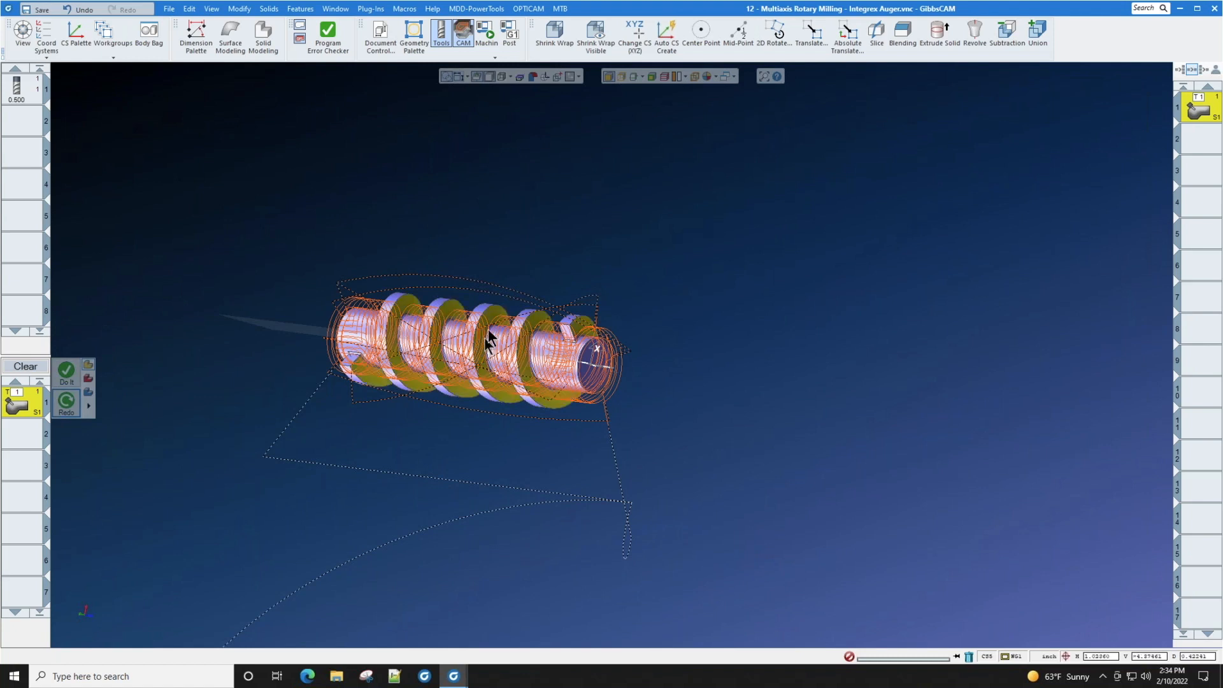
{"action": "left_click", "coordinate": [486, 32]}
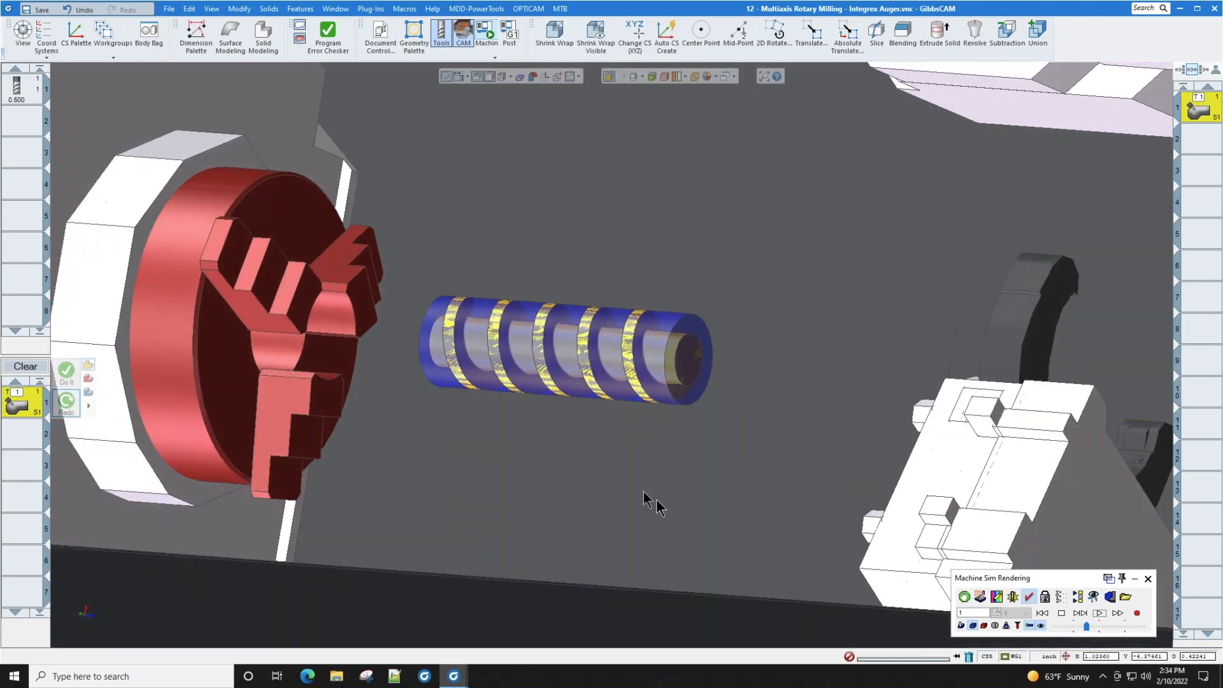
{"action": "left_click", "coordinate": [1099, 613]}
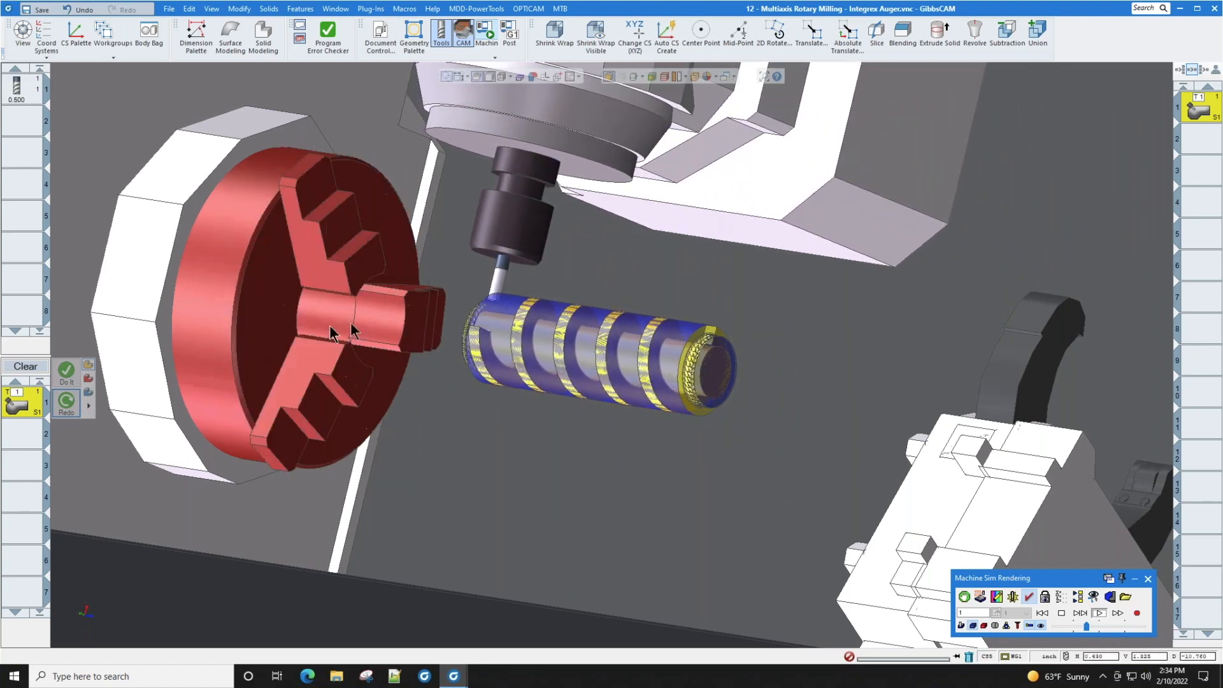
{"action": "left_click", "coordinate": [1147, 580]}
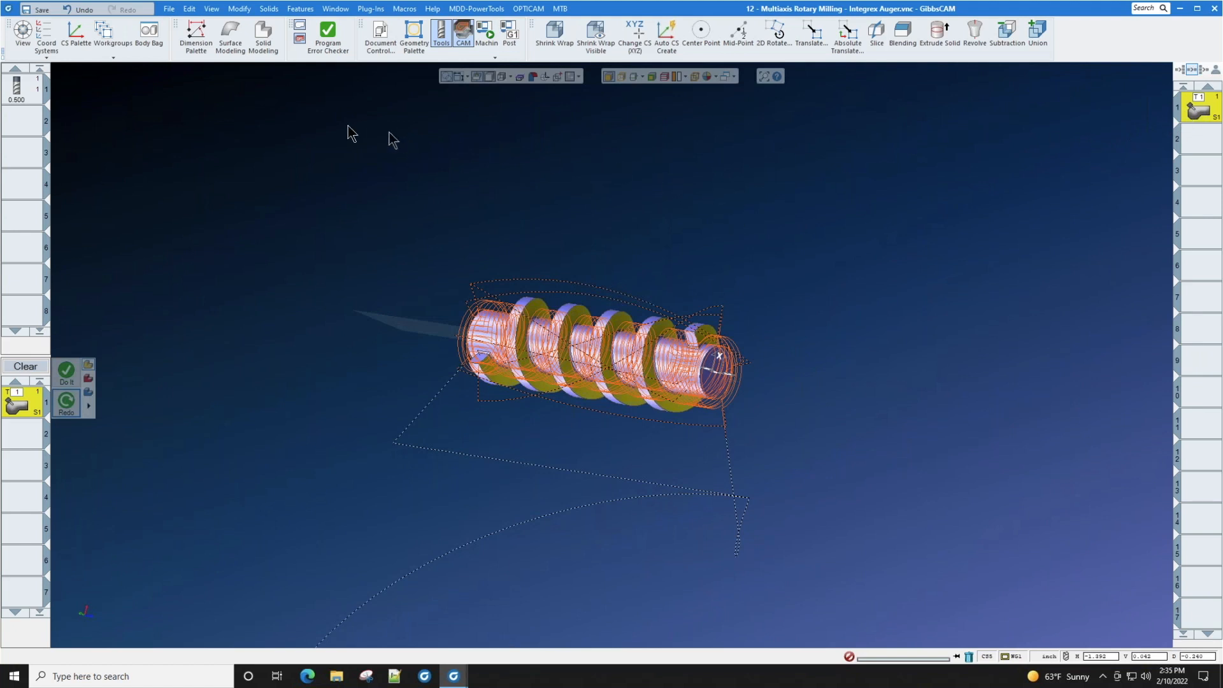
Step: Take the For TP Calc body out of the body bag, review the process's part definition settings, and bag the body again
{"action": "left_click", "coordinate": [148, 34]}
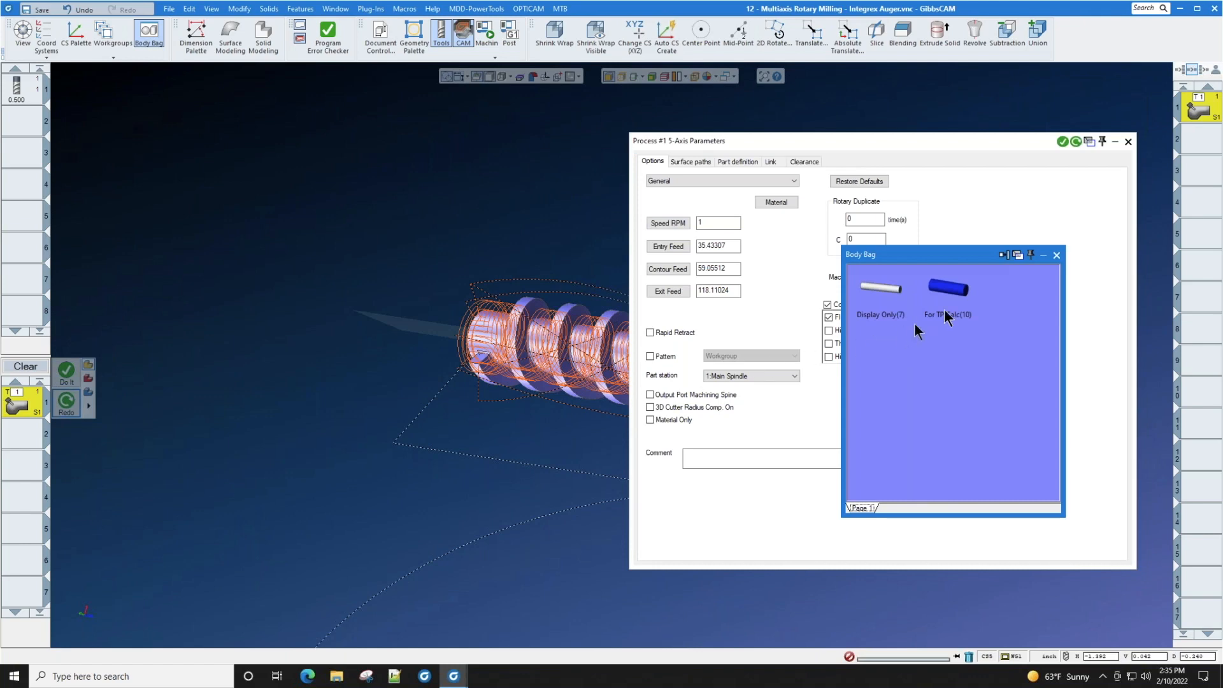
{"action": "left_click_drag", "start_coordinate": [965, 293], "coordinate": [209, 408]}
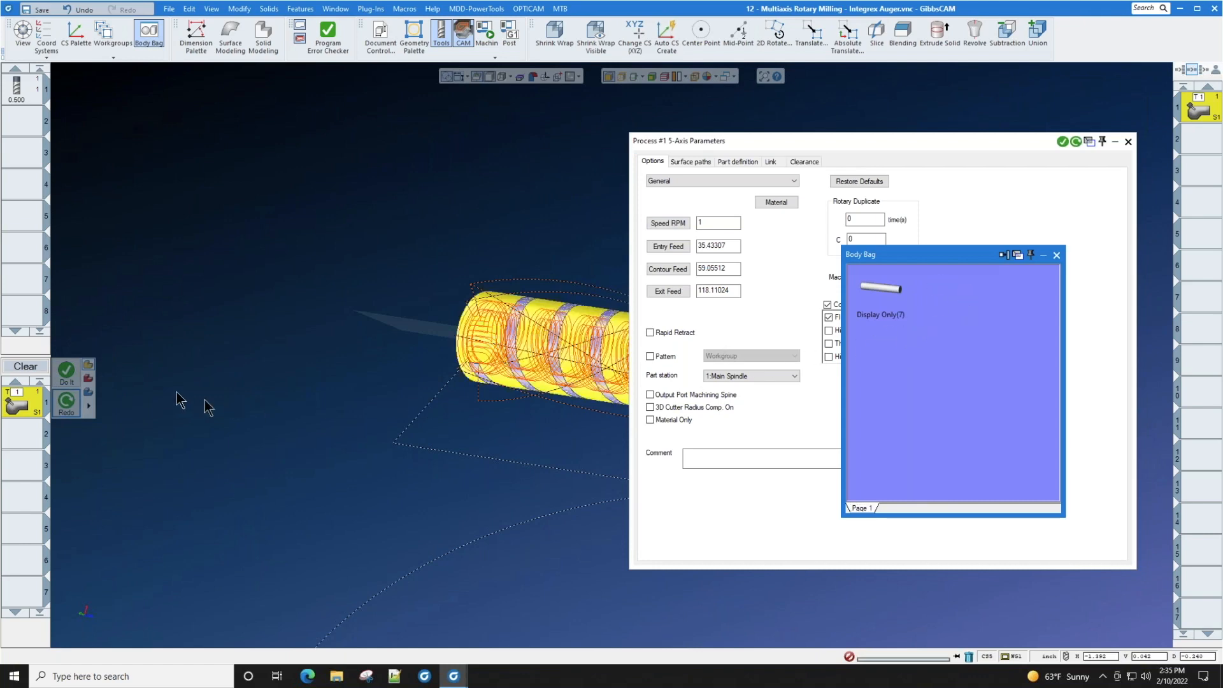
{"action": "scroll", "coordinate": [484, 360], "scroll_direction": "up", "scroll_amount": 5}
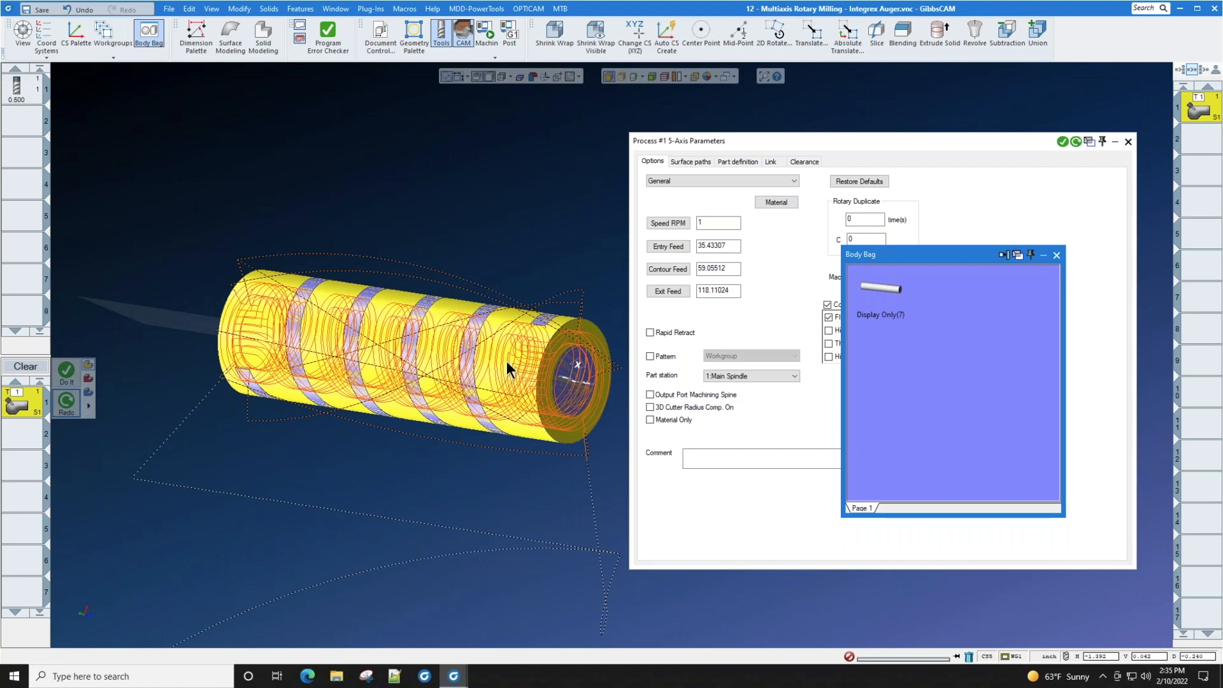
{"action": "left_click", "coordinate": [696, 162]}
{"action": "left_click", "coordinate": [736, 161]}
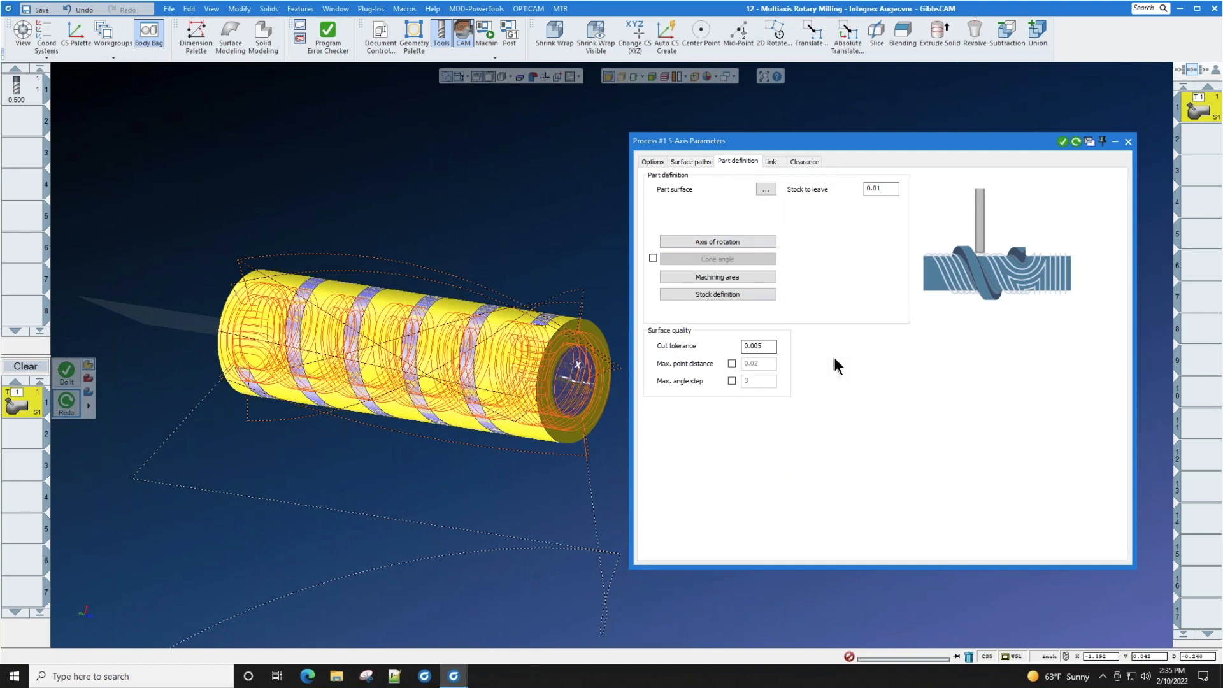
{"action": "left_click", "coordinate": [499, 351]}
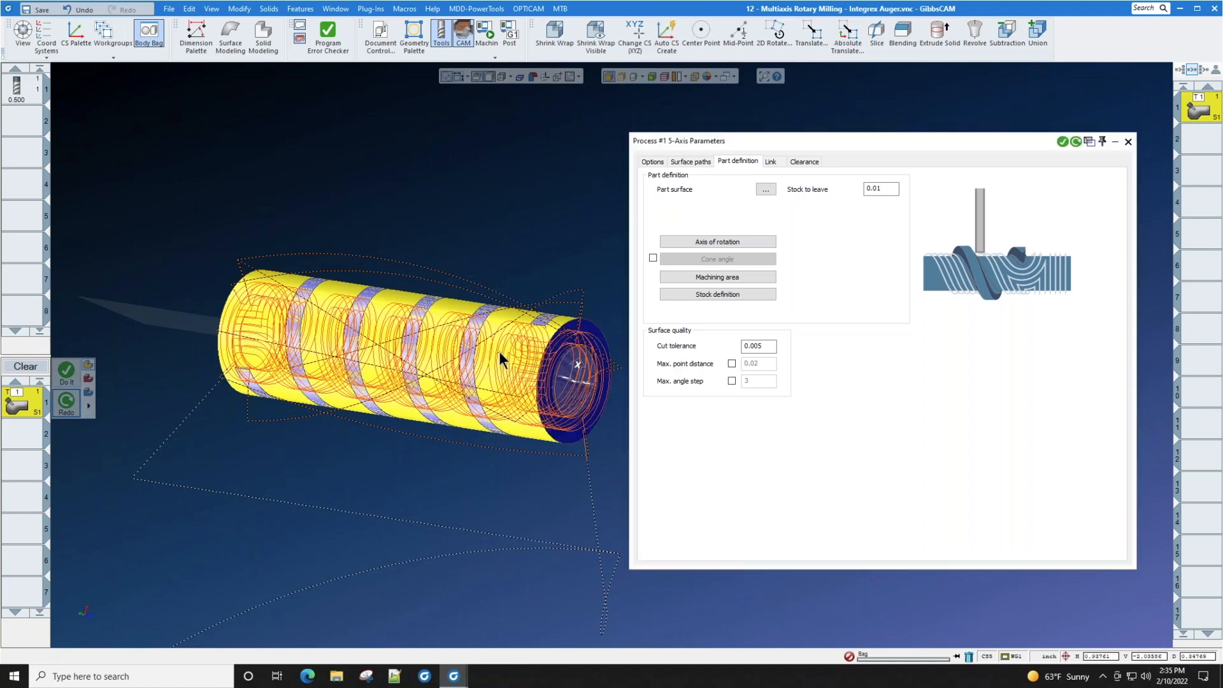
{"action": "left_click", "coordinate": [1127, 142]}
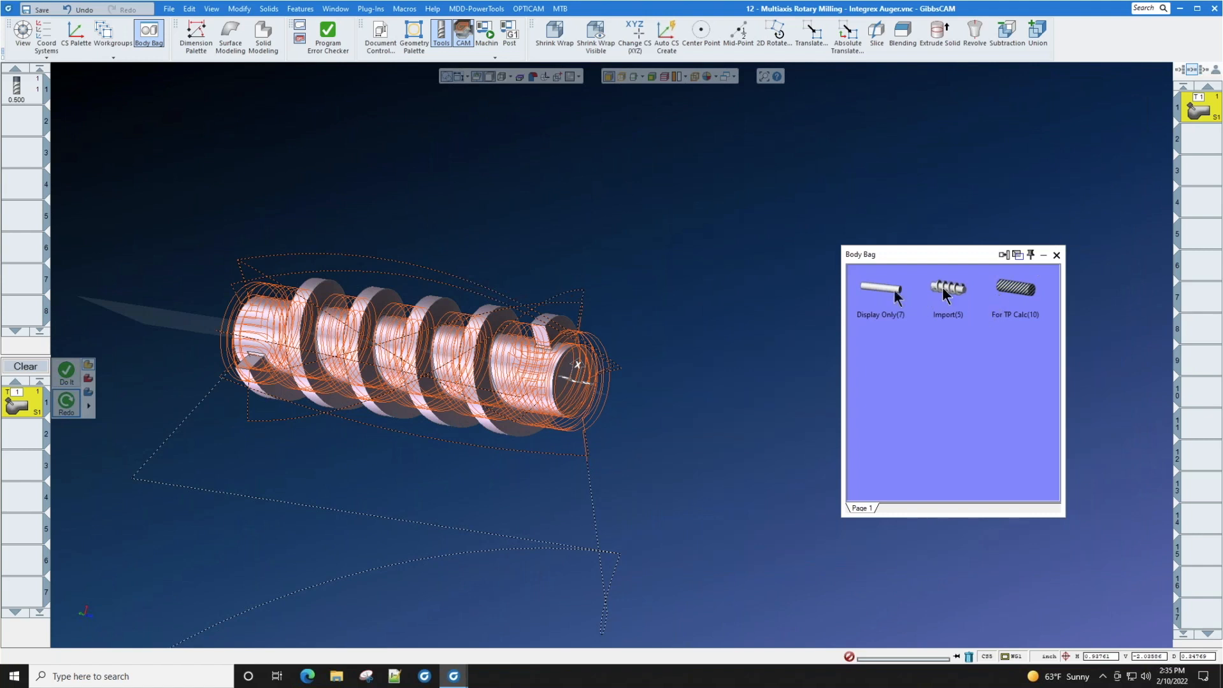
Step: Change the For TP Calc body's type to Part and the Display Only body's type to Stock
{"action": "right_click", "coordinate": [1010, 291]}
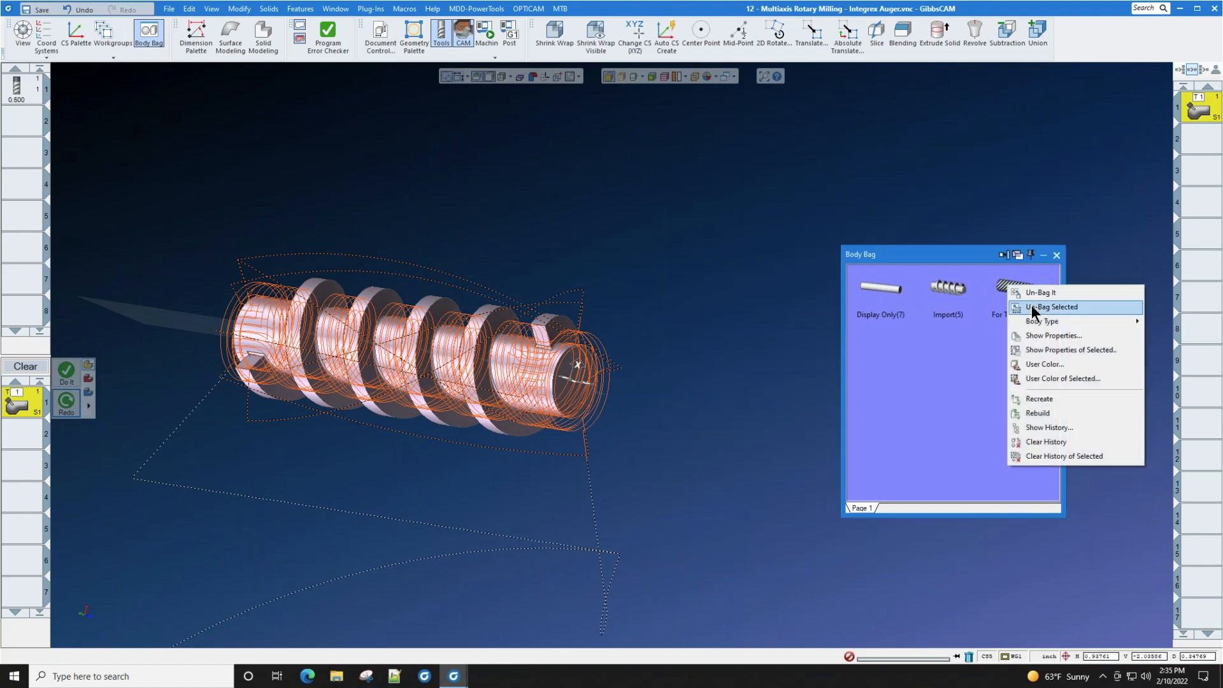
{"action": "mouse_move", "coordinate": [1035, 319]}
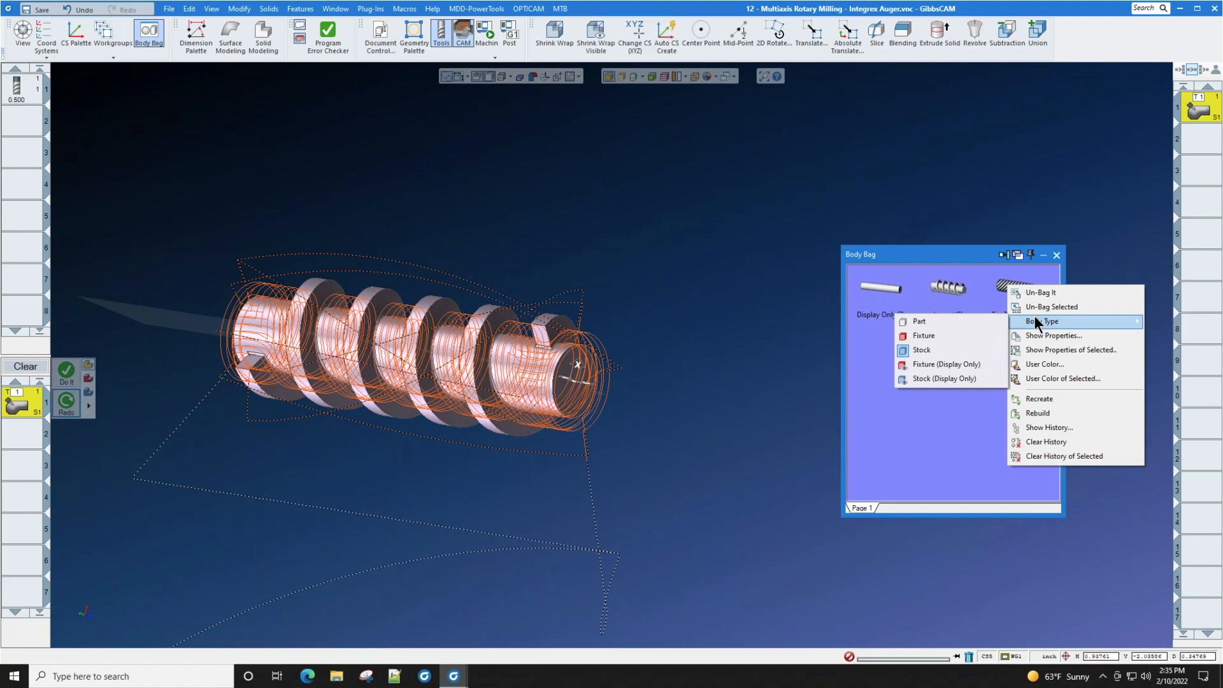
{"action": "left_click", "coordinate": [919, 322]}
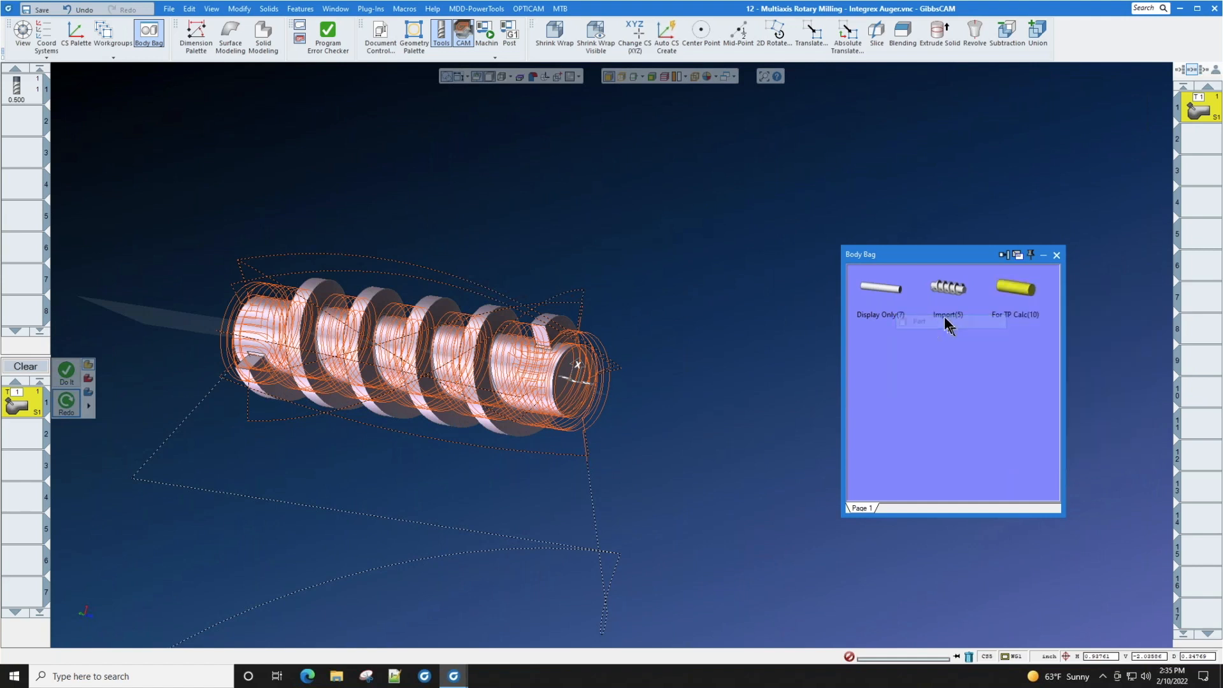
{"action": "right_click", "coordinate": [880, 287]}
{"action": "mouse_move", "coordinate": [927, 322]}
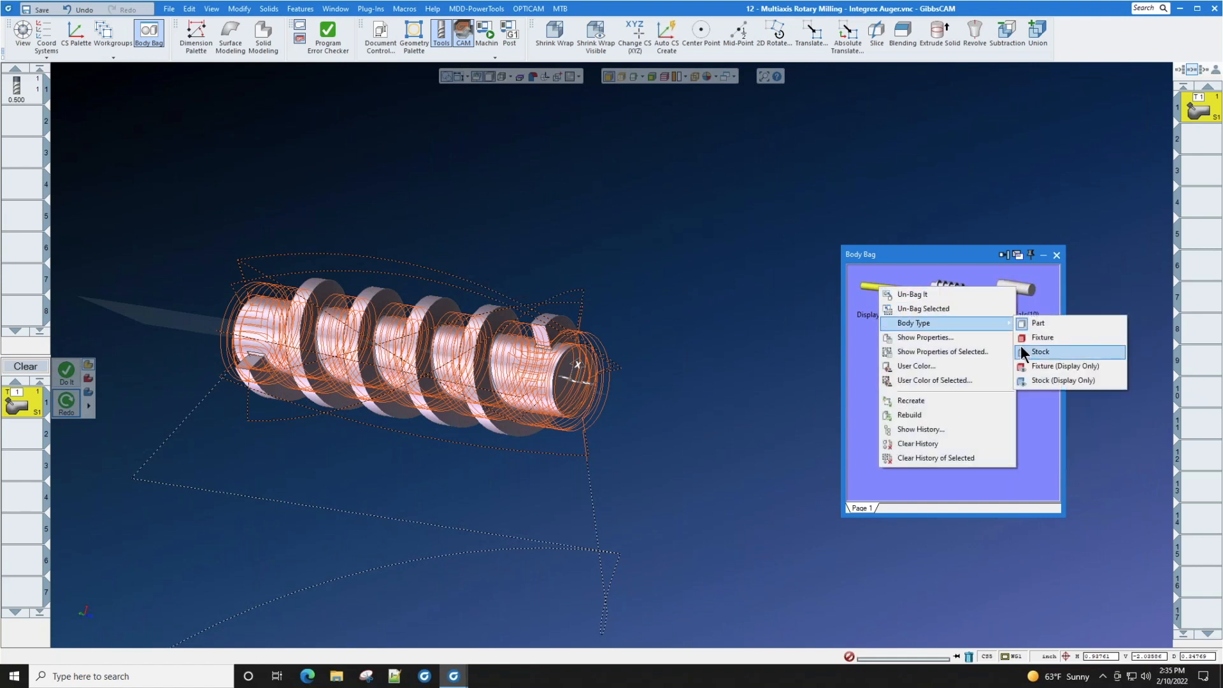
{"action": "left_click", "coordinate": [1038, 352]}
{"action": "left_click", "coordinate": [1056, 255]}
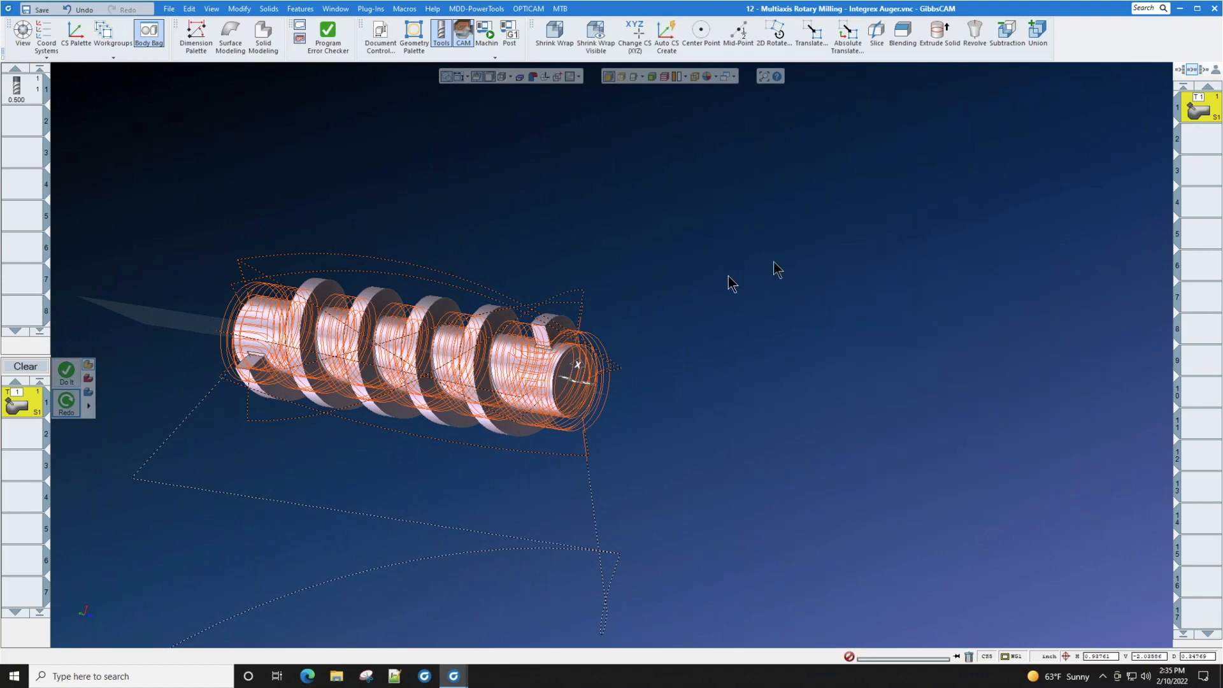
Step: Play the auger's machine simulation from the start with the Display Only bar stock, examining the spiral cuts between the flights
{"action": "left_click", "coordinate": [539, 376]}
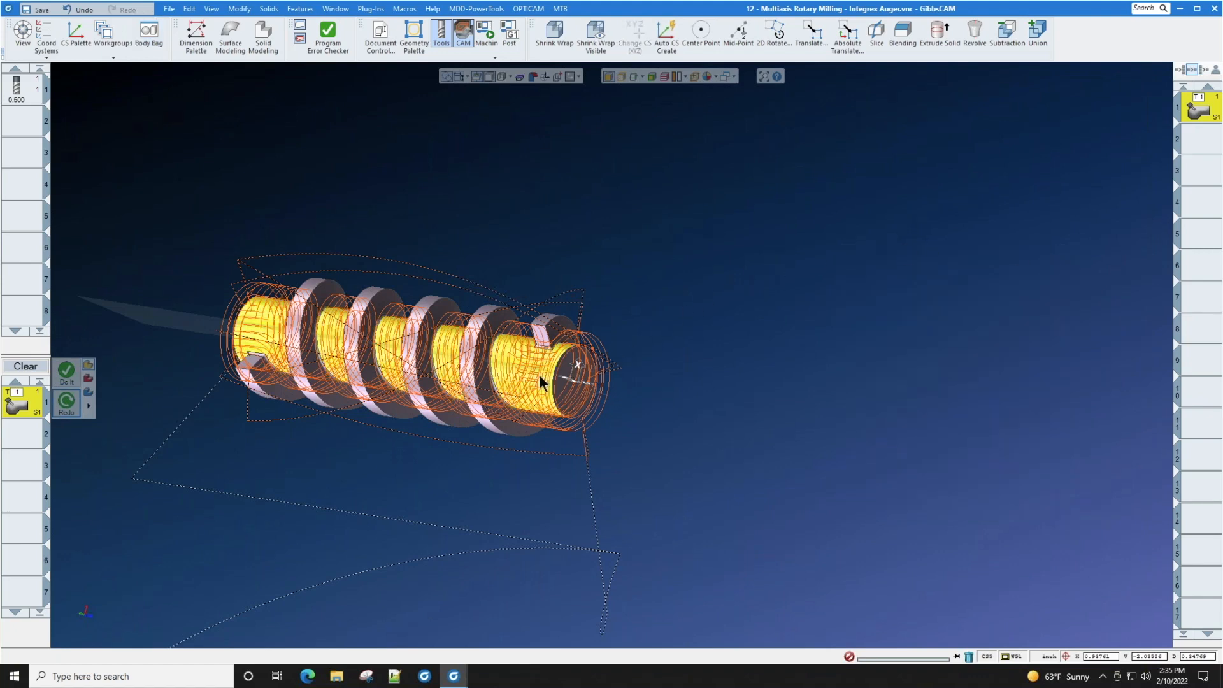
{"action": "left_click", "coordinate": [486, 34]}
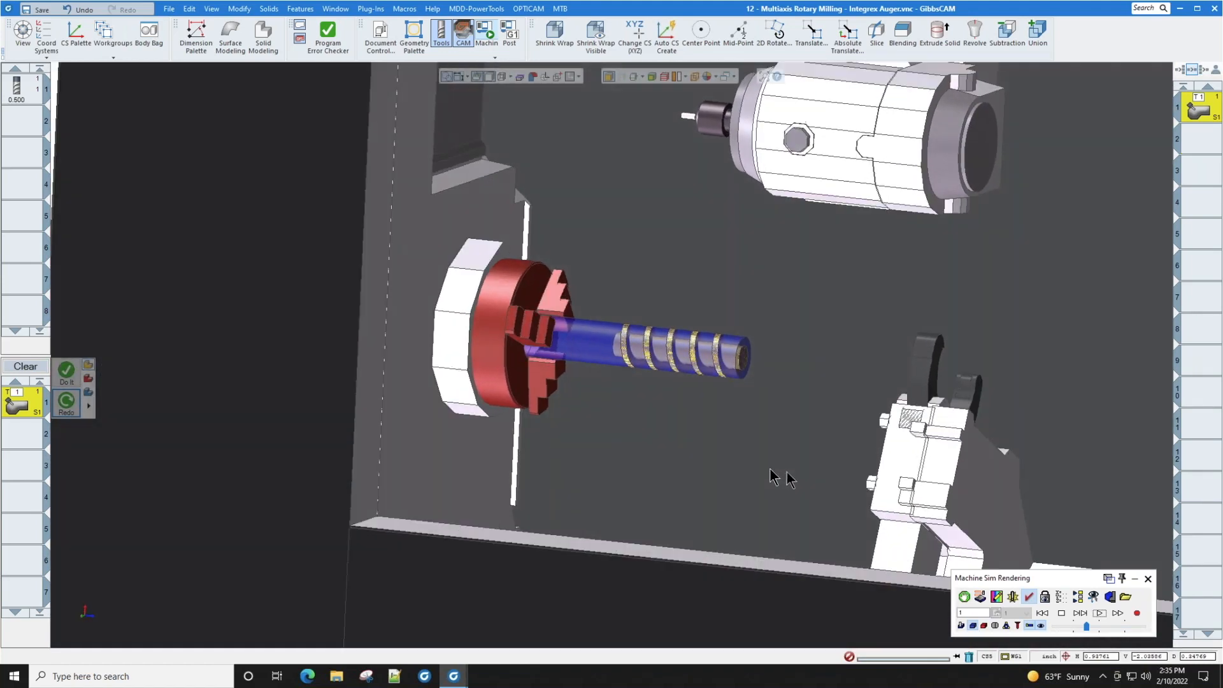
{"action": "middle_click_drag", "start_coordinate": [770, 470], "coordinate": [686, 349]}
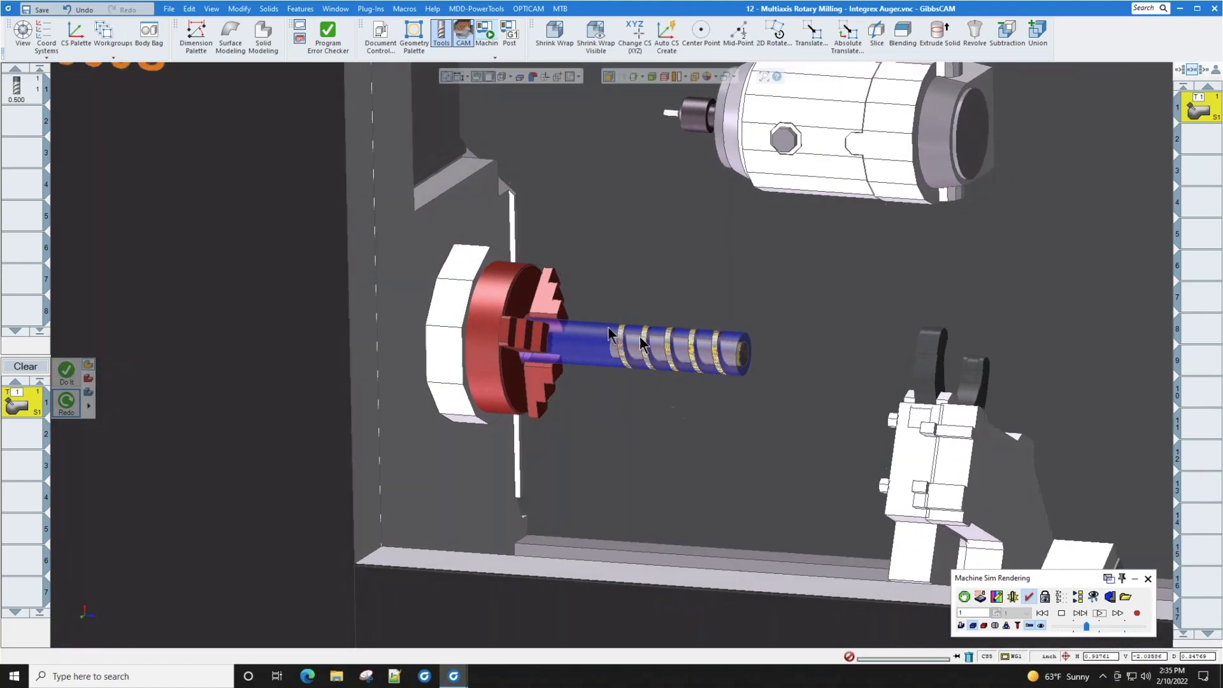
{"action": "left_click", "coordinate": [1043, 613]}
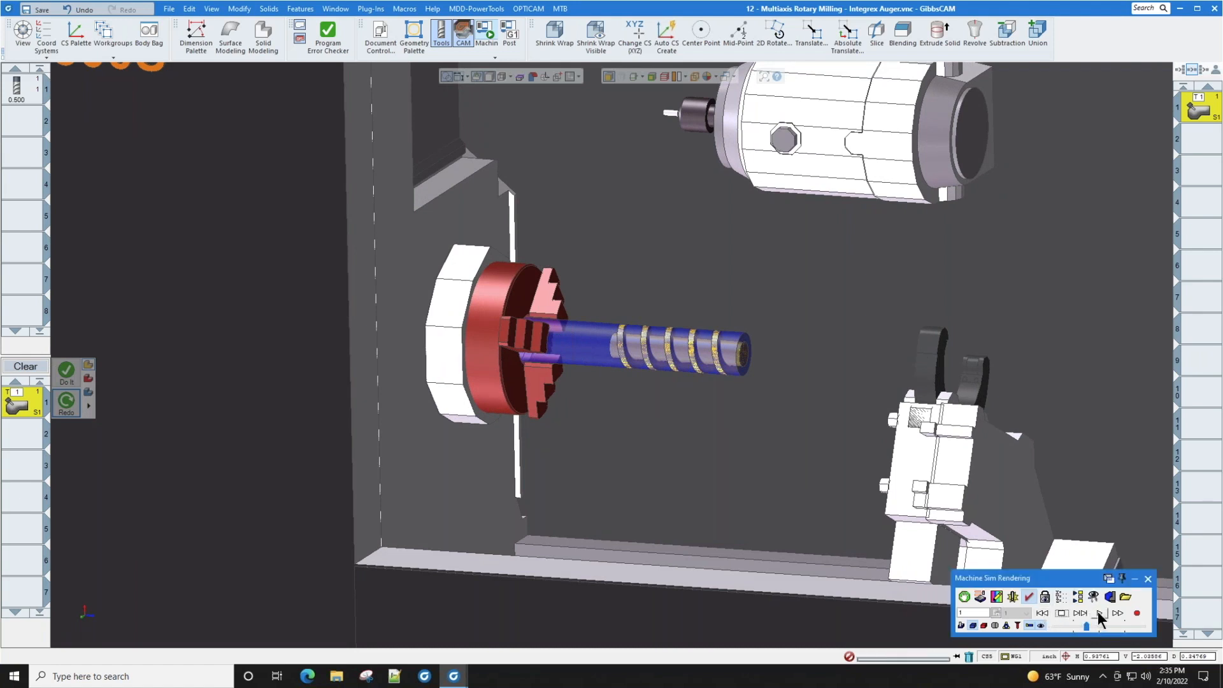
{"action": "left_click", "coordinate": [1098, 613]}
{"action": "scroll", "coordinate": [732, 325], "scroll_direction": "up", "scroll_amount": 6}
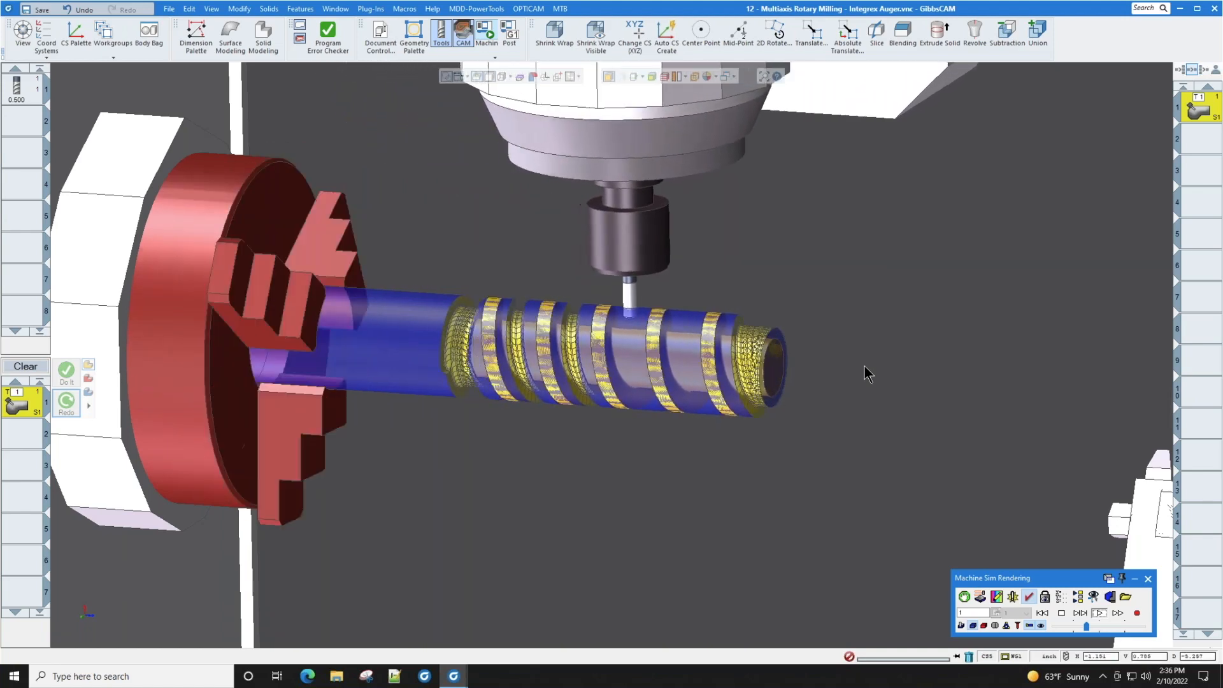
{"action": "scroll", "coordinate": [717, 494], "scroll_direction": "down", "scroll_amount": 3}
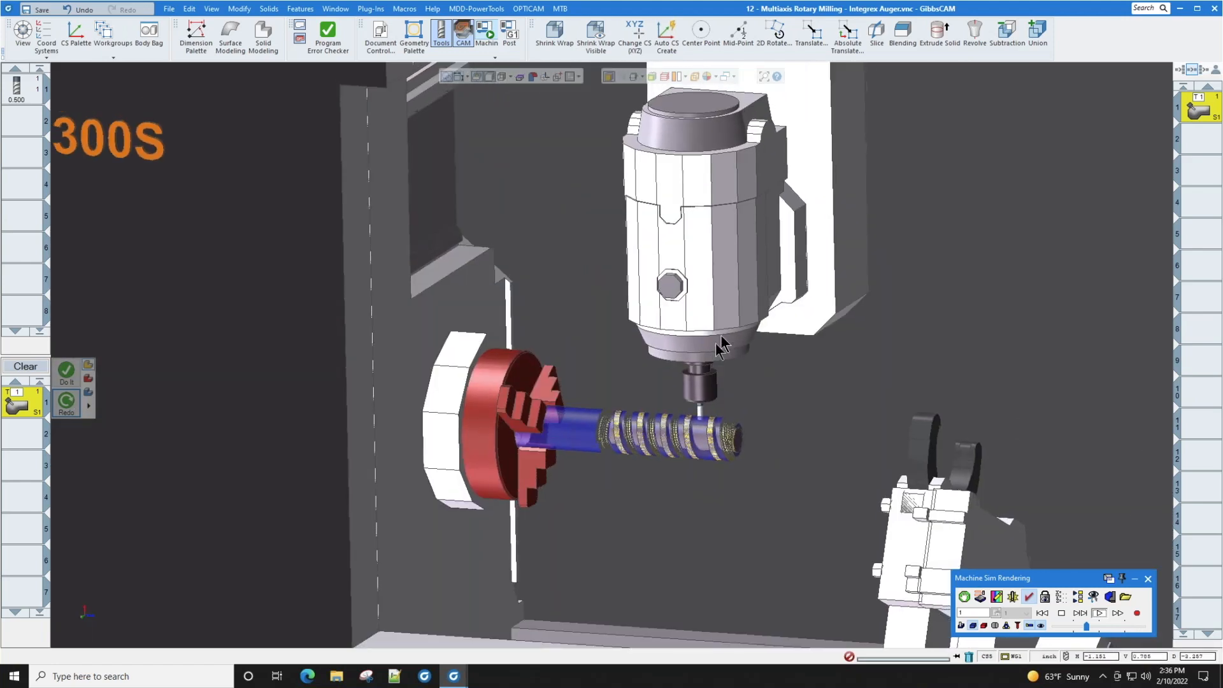
{"action": "scroll", "coordinate": [721, 341], "scroll_direction": "down", "scroll_amount": 1}
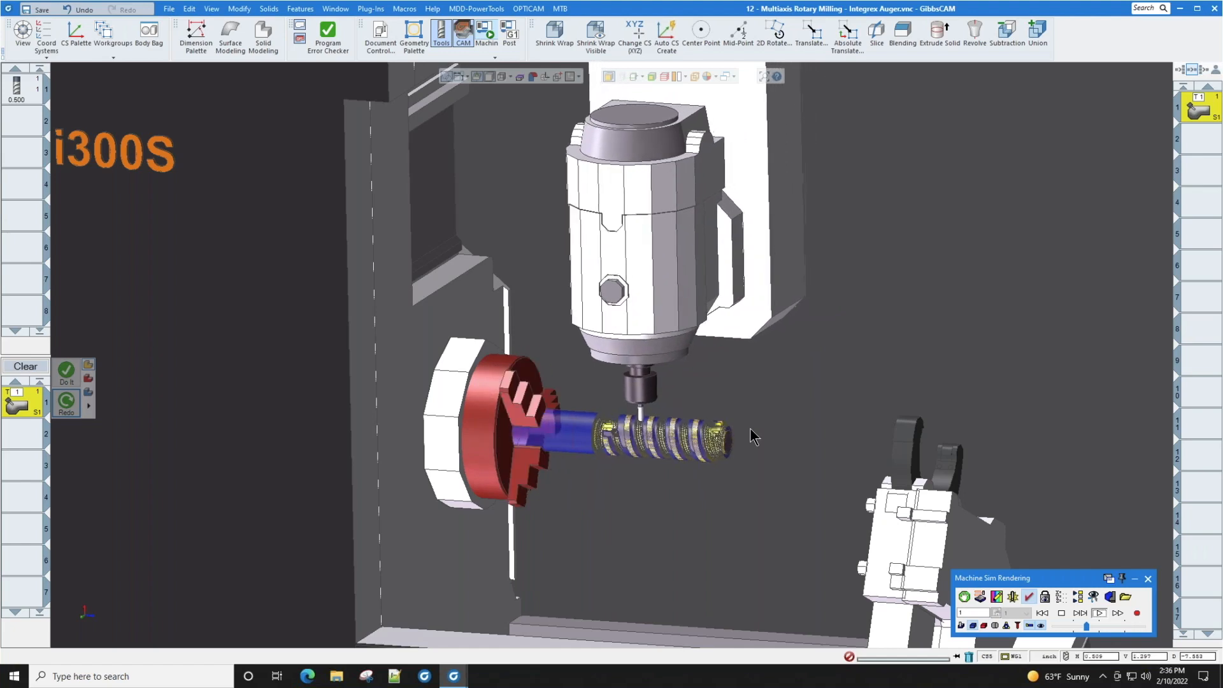
{"action": "scroll", "coordinate": [749, 426], "scroll_direction": "up", "scroll_amount": 2}
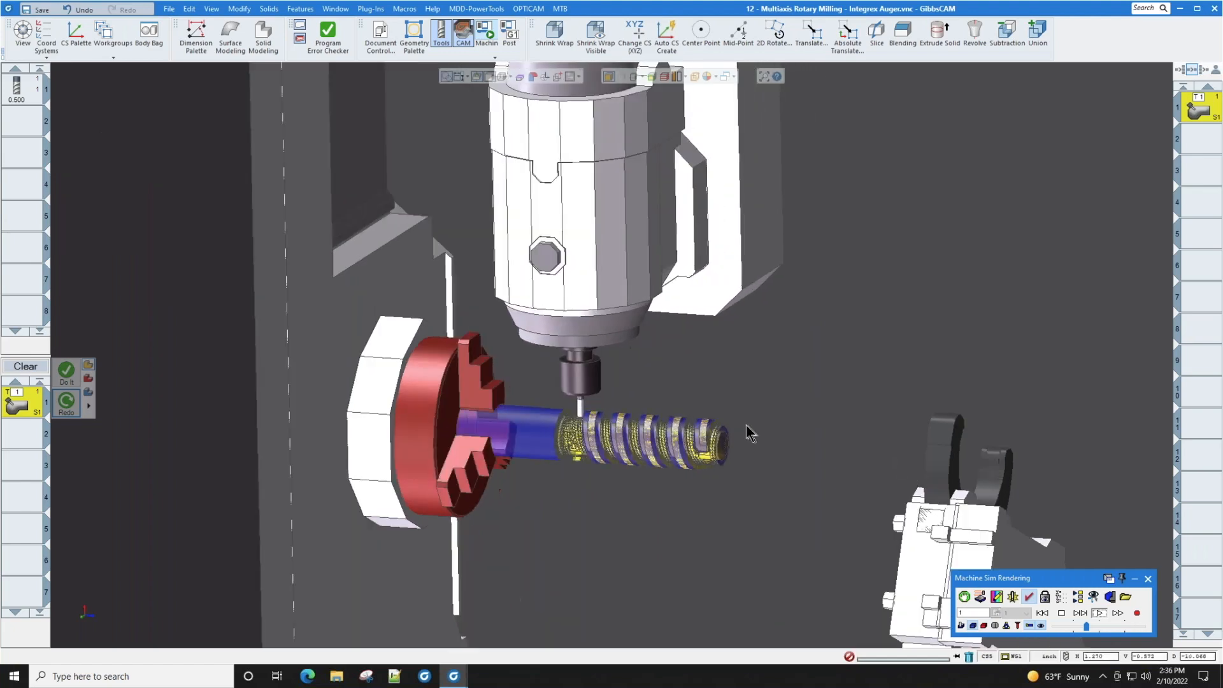
{"action": "scroll", "coordinate": [745, 423], "scroll_direction": "up", "scroll_amount": 2}
{"action": "scroll", "coordinate": [638, 408], "scroll_direction": "up", "scroll_amount": 1}
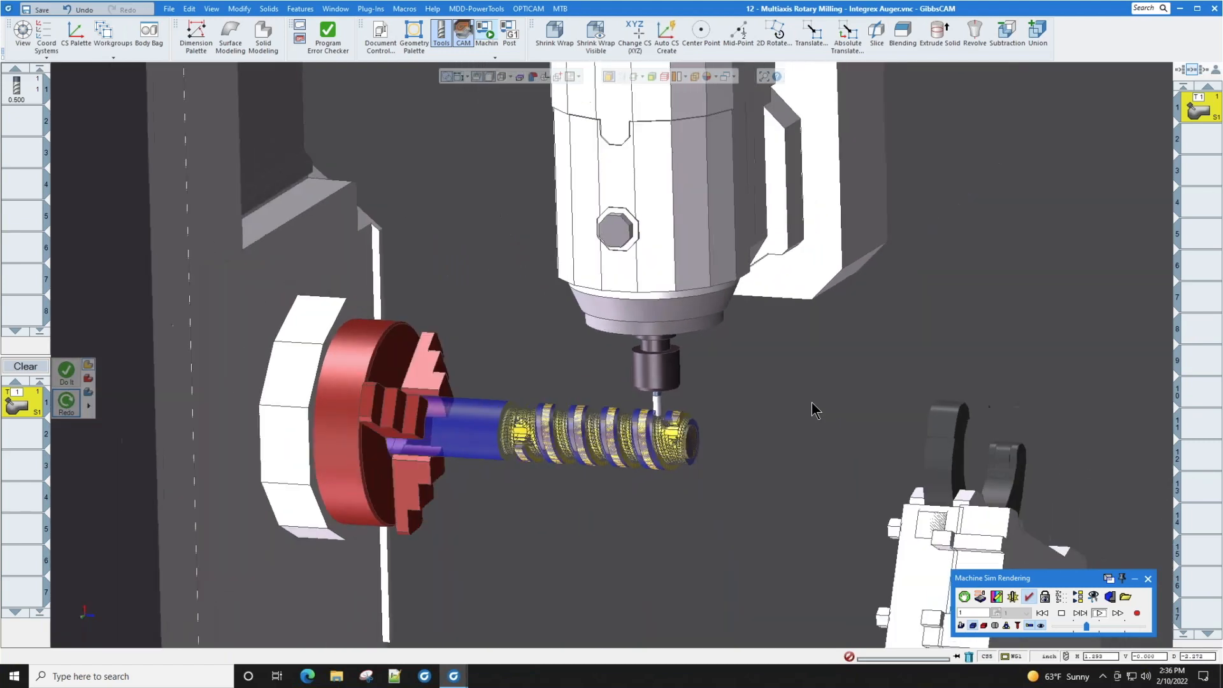
Step: Watch the mill cut the auger in the machine simulation, and close the simulation
{"action": "scroll", "coordinate": [811, 402], "scroll_direction": "down", "scroll_amount": 6}
{"action": "scroll", "coordinate": [811, 402], "scroll_direction": "up", "scroll_amount": 2}
{"action": "middle_click_drag", "start_coordinate": [812, 403], "coordinate": [647, 378]}
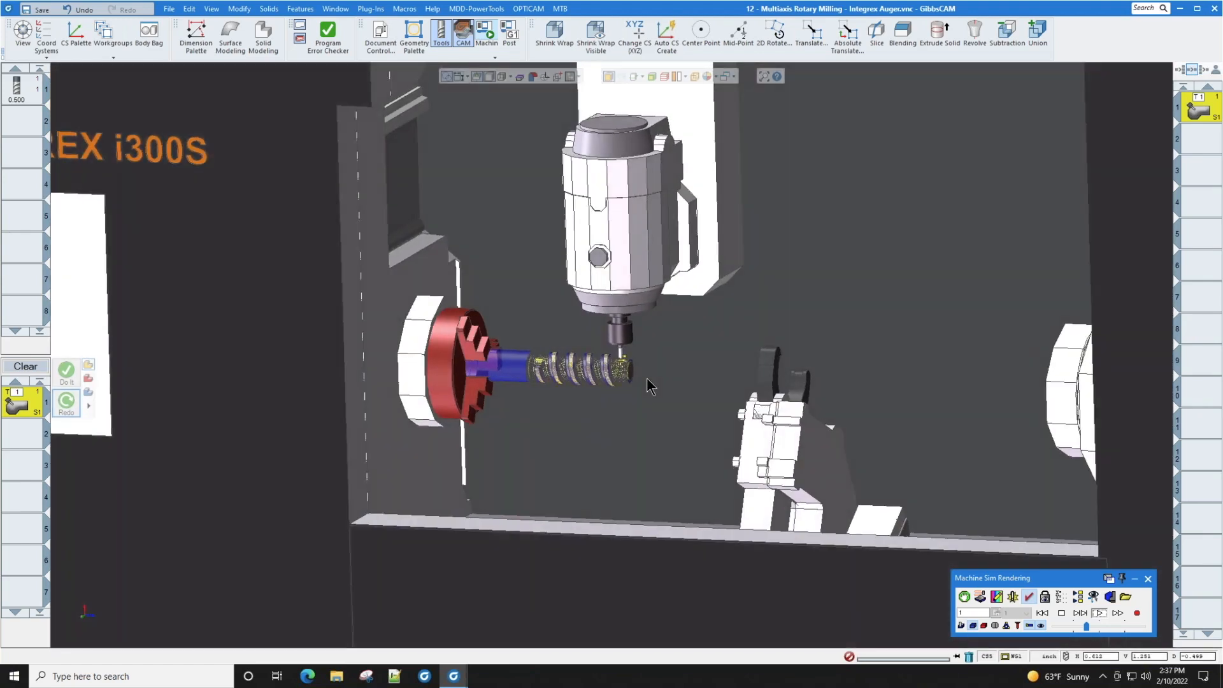
{"action": "scroll", "coordinate": [686, 422], "scroll_direction": "up", "scroll_amount": 2}
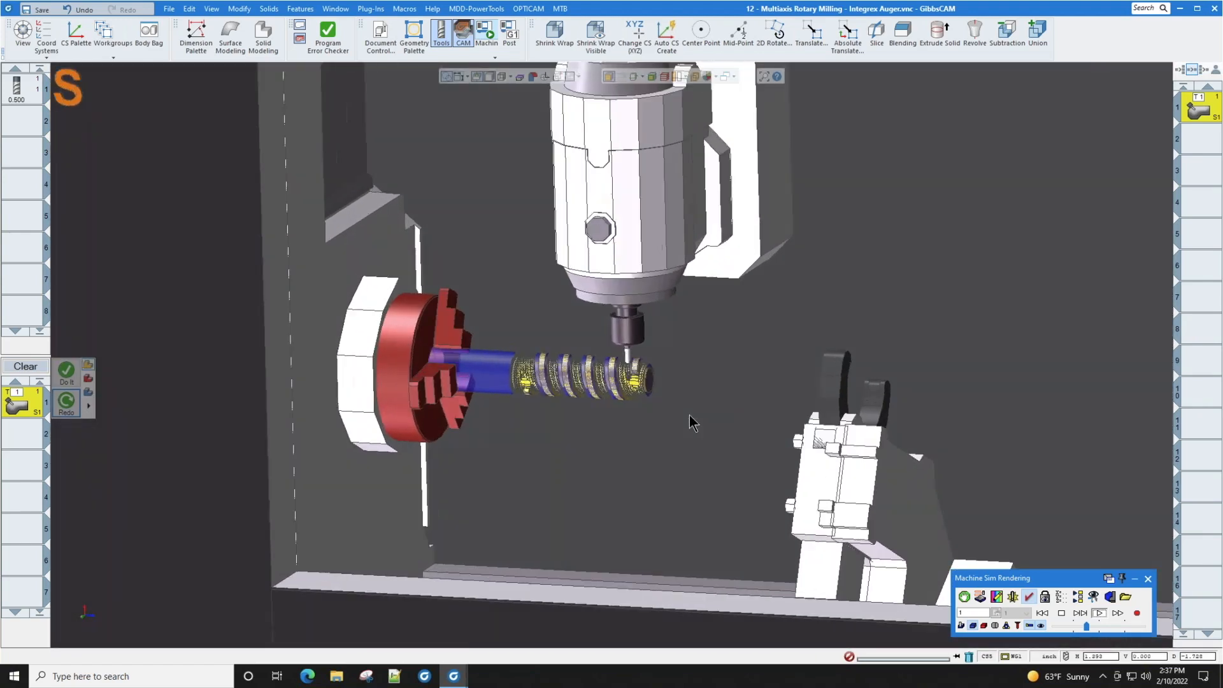
{"action": "scroll", "coordinate": [707, 412], "scroll_direction": "up", "scroll_amount": 3}
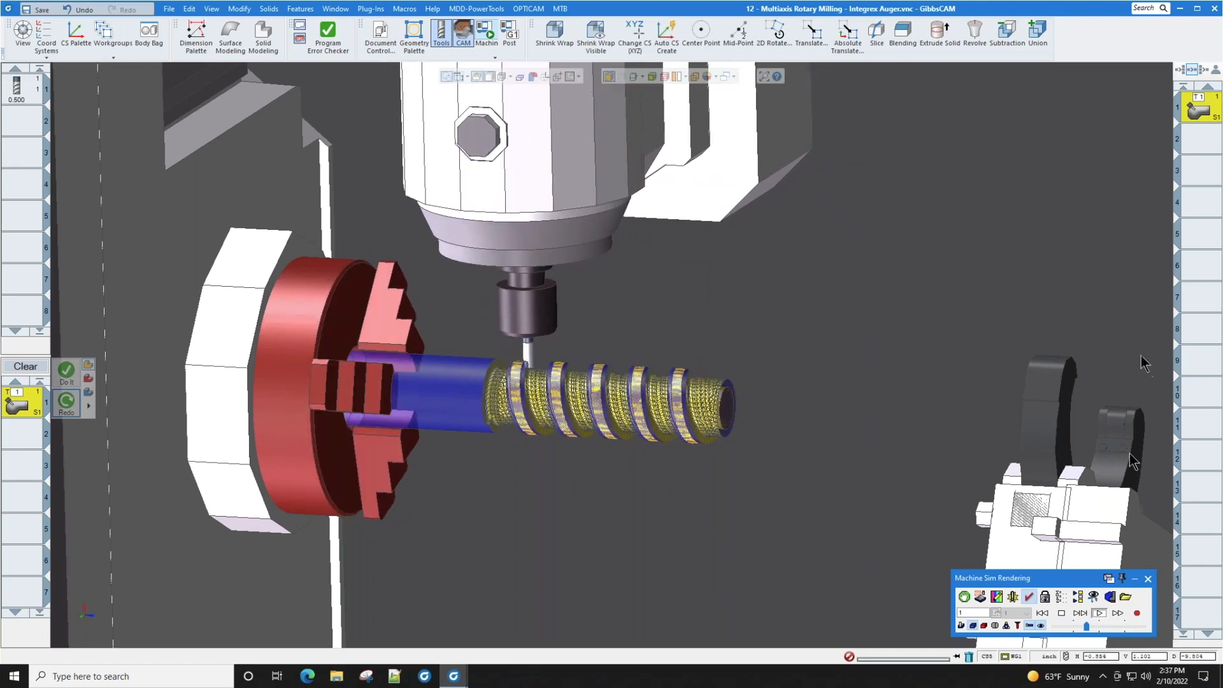
{"action": "left_click", "coordinate": [1148, 579]}
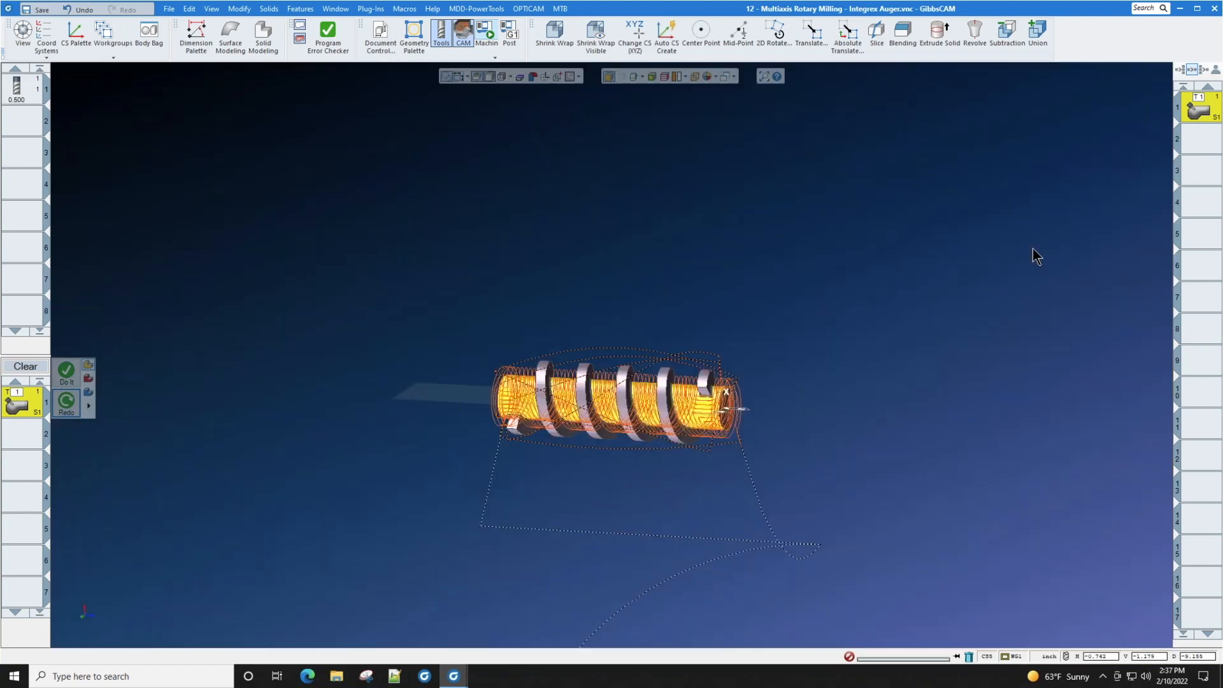
Step: Review the surface paths and part definition settings of the auger's 5-axis rotary roughing process, and close its parameters
{"action": "middle_click_drag", "start_coordinate": [702, 417], "coordinate": [519, 369]}
{"action": "scroll", "coordinate": [522, 367], "scroll_direction": "up", "scroll_amount": 6}
{"action": "scroll", "coordinate": [533, 372], "scroll_direction": "up", "scroll_amount": 2}
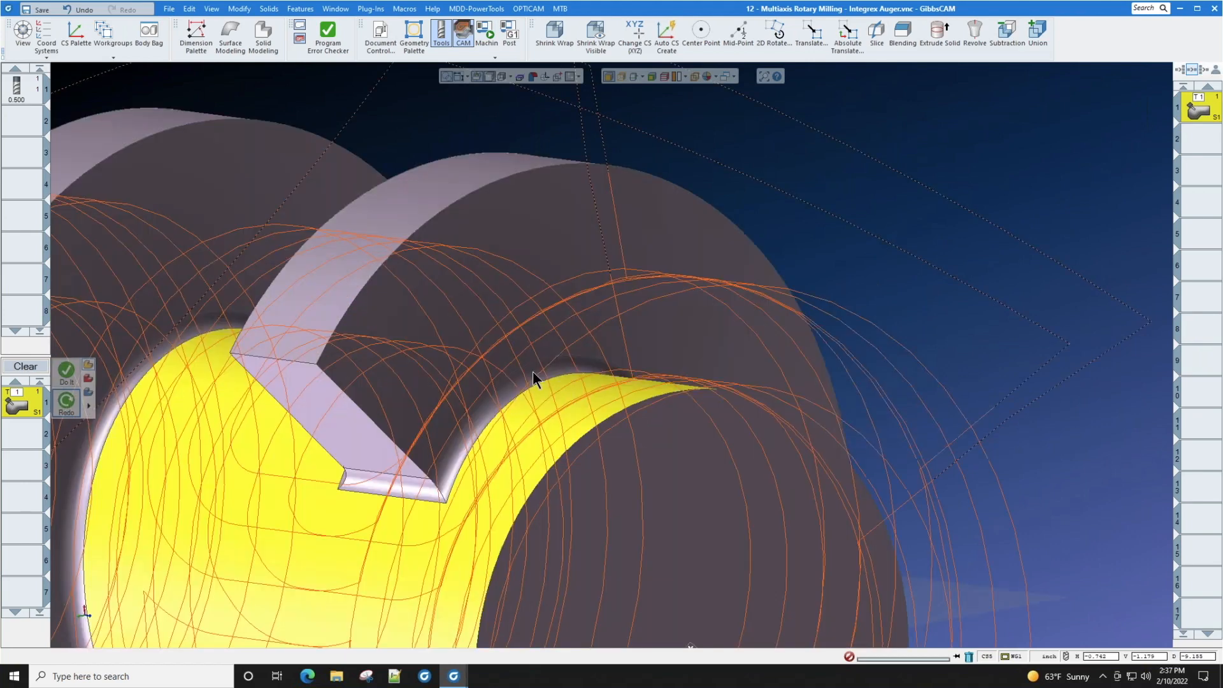
{"action": "scroll", "coordinate": [532, 372], "scroll_direction": "down", "scroll_amount": 2}
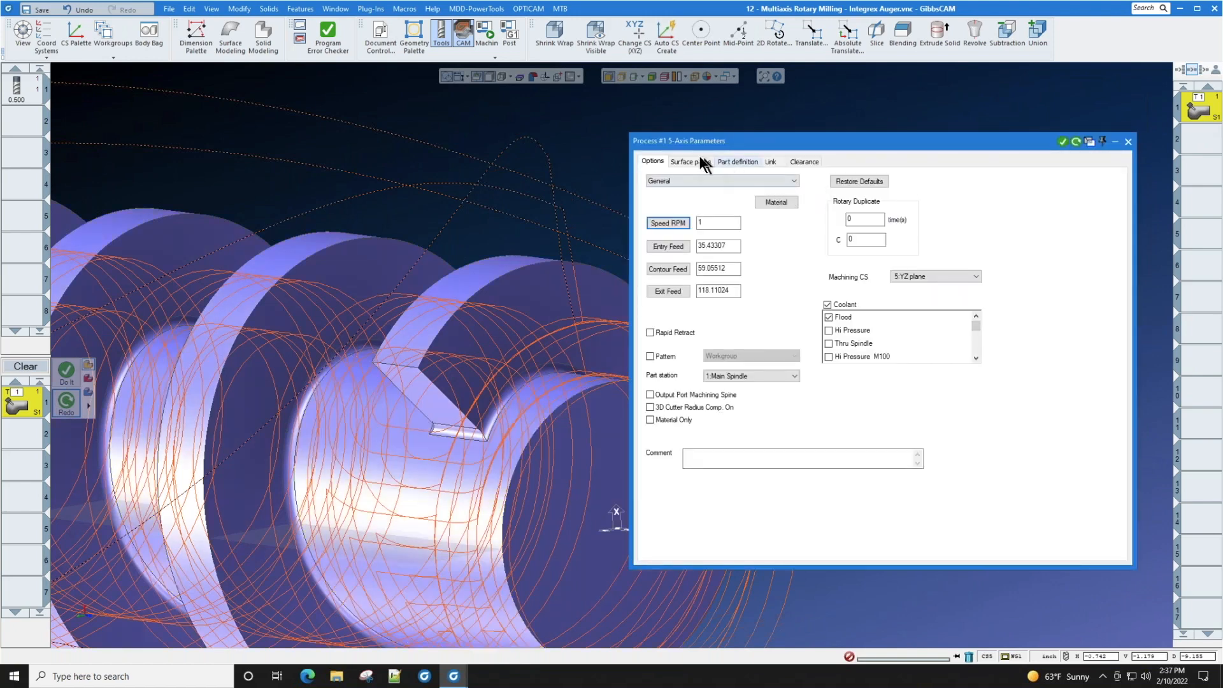
{"action": "left_click", "coordinate": [698, 163]}
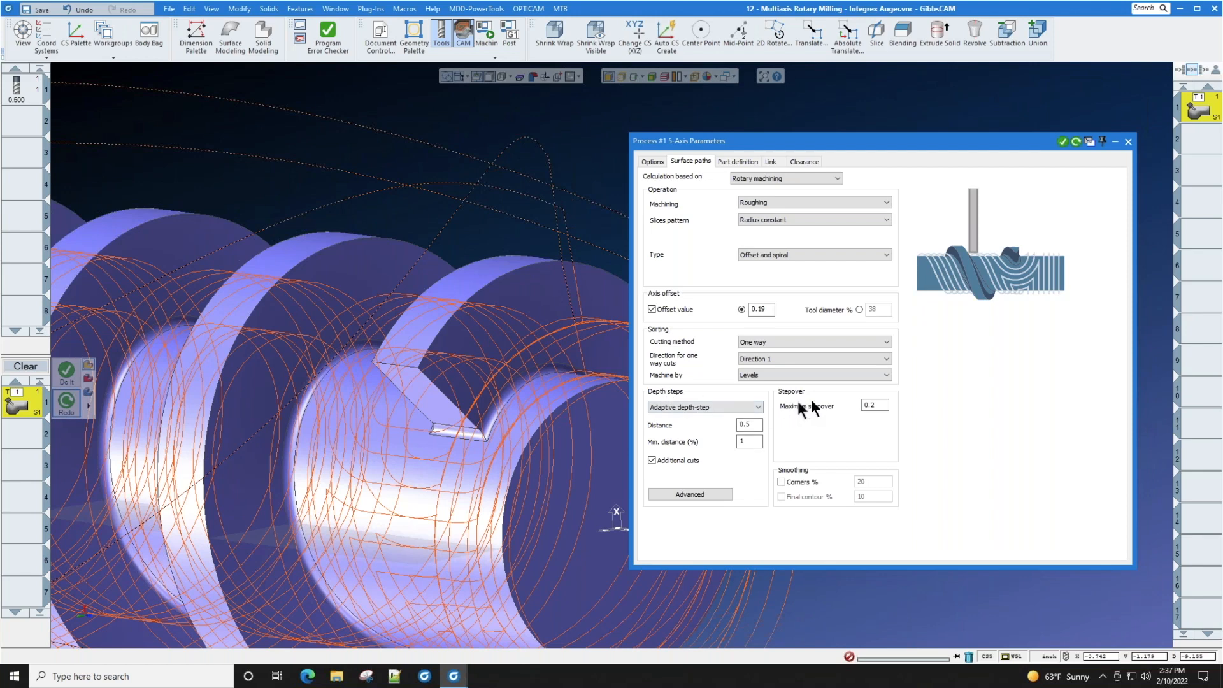
{"action": "left_click", "coordinate": [747, 164]}
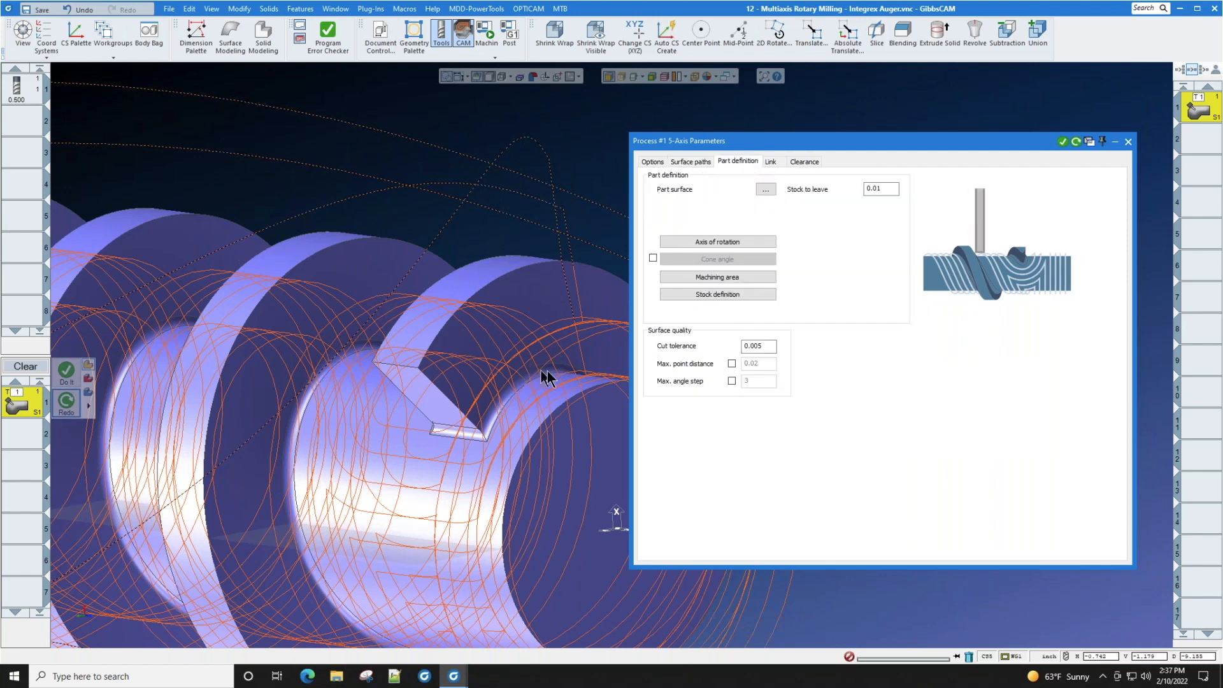
{"action": "scroll", "coordinate": [555, 370], "scroll_direction": "down", "scroll_amount": 3}
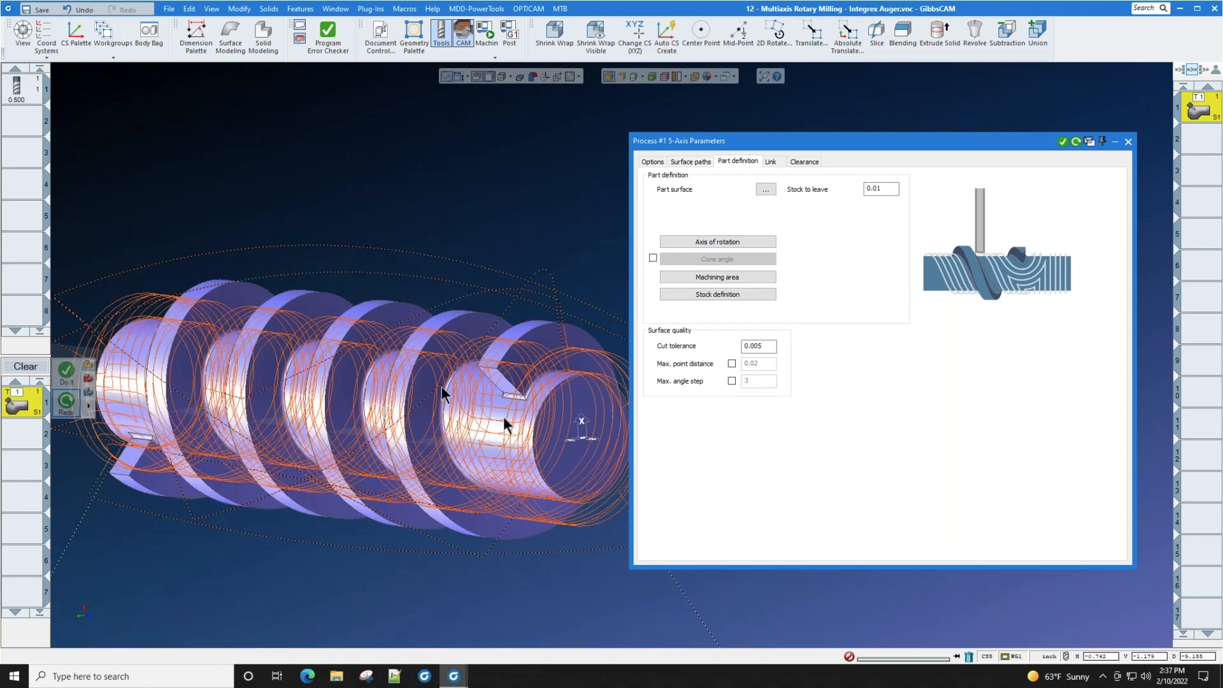
{"action": "left_click", "coordinate": [1128, 142]}
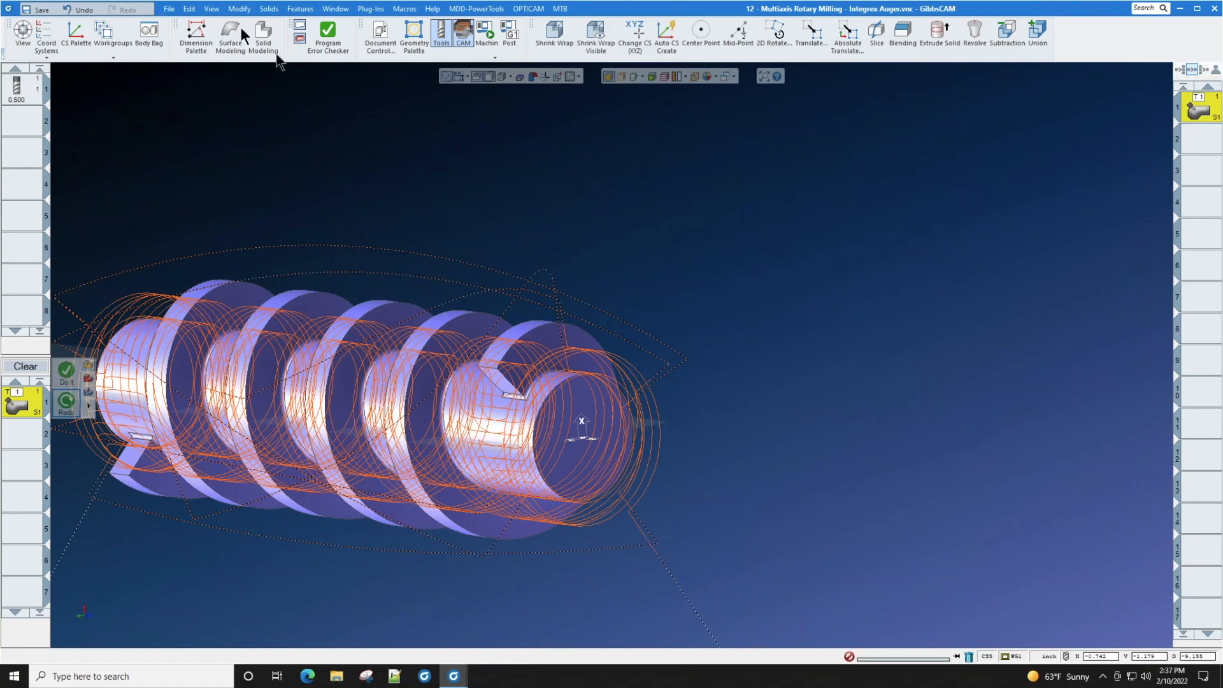
{"action": "left_click", "coordinate": [169, 9]}
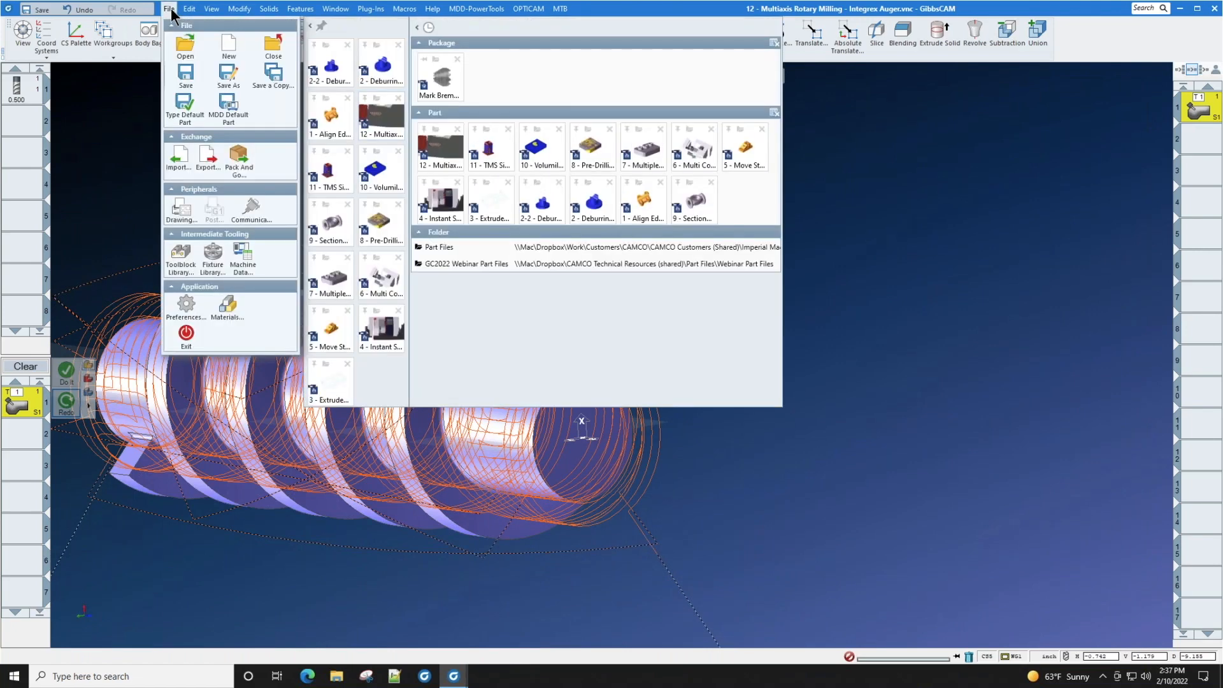
{"action": "left_click", "coordinate": [119, 135]}
{"action": "middle_click_drag", "start_coordinate": [456, 205], "coordinate": [659, 194]}
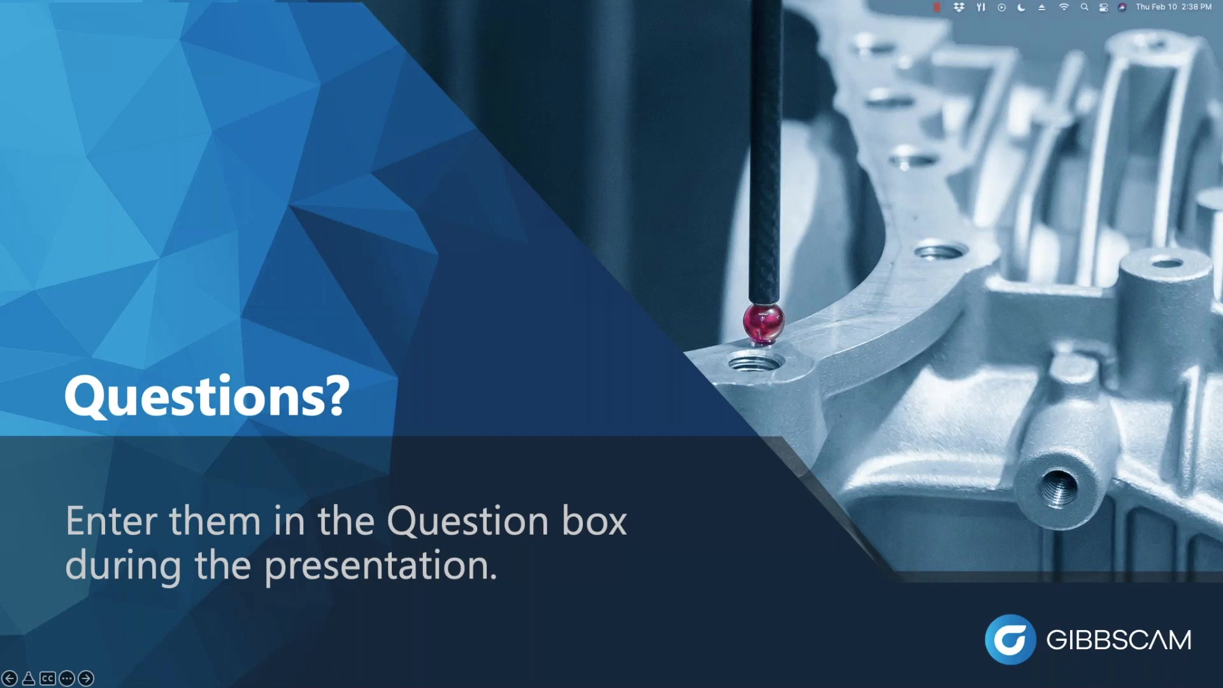
{"action": "left_click", "coordinate": [406, 235]}
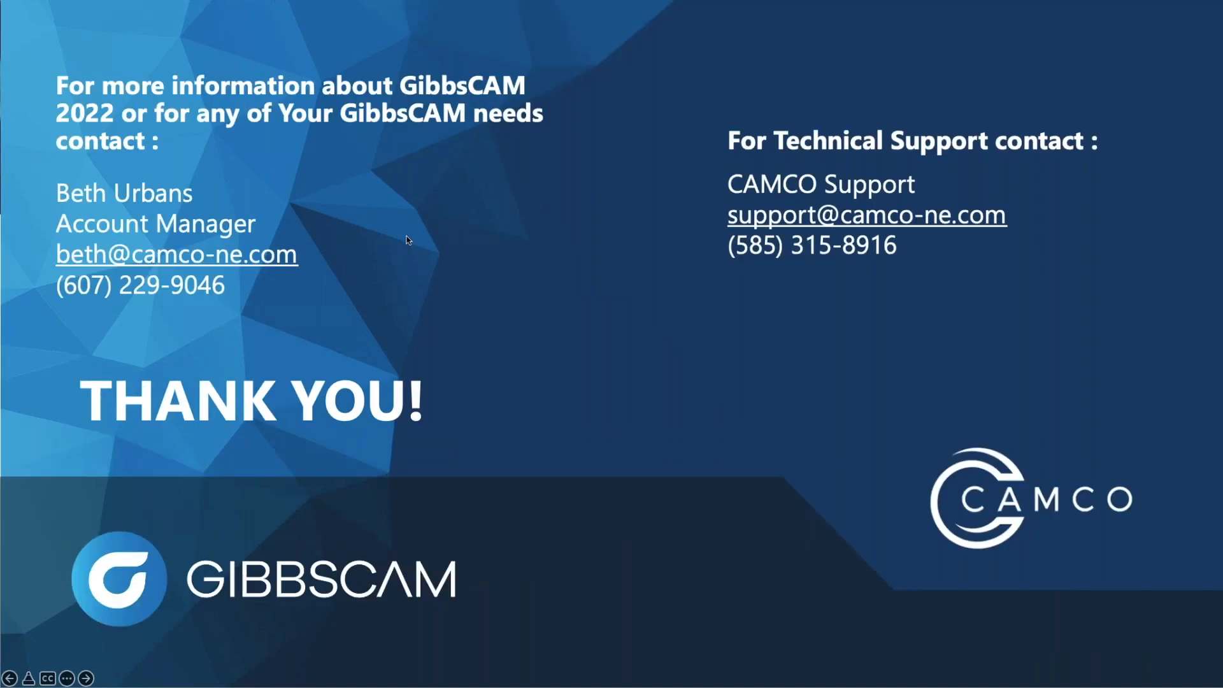